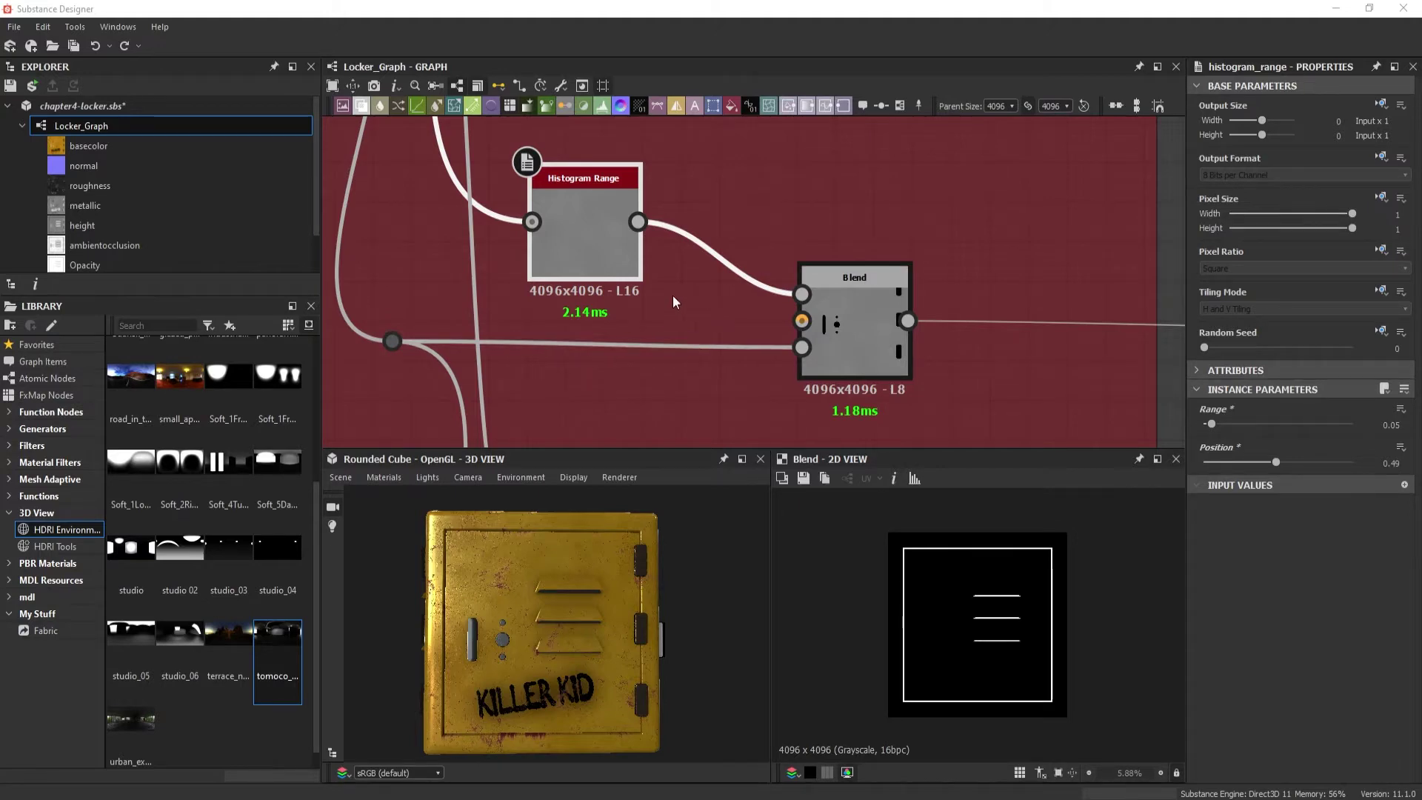
scroll(668, 242, down, 6)
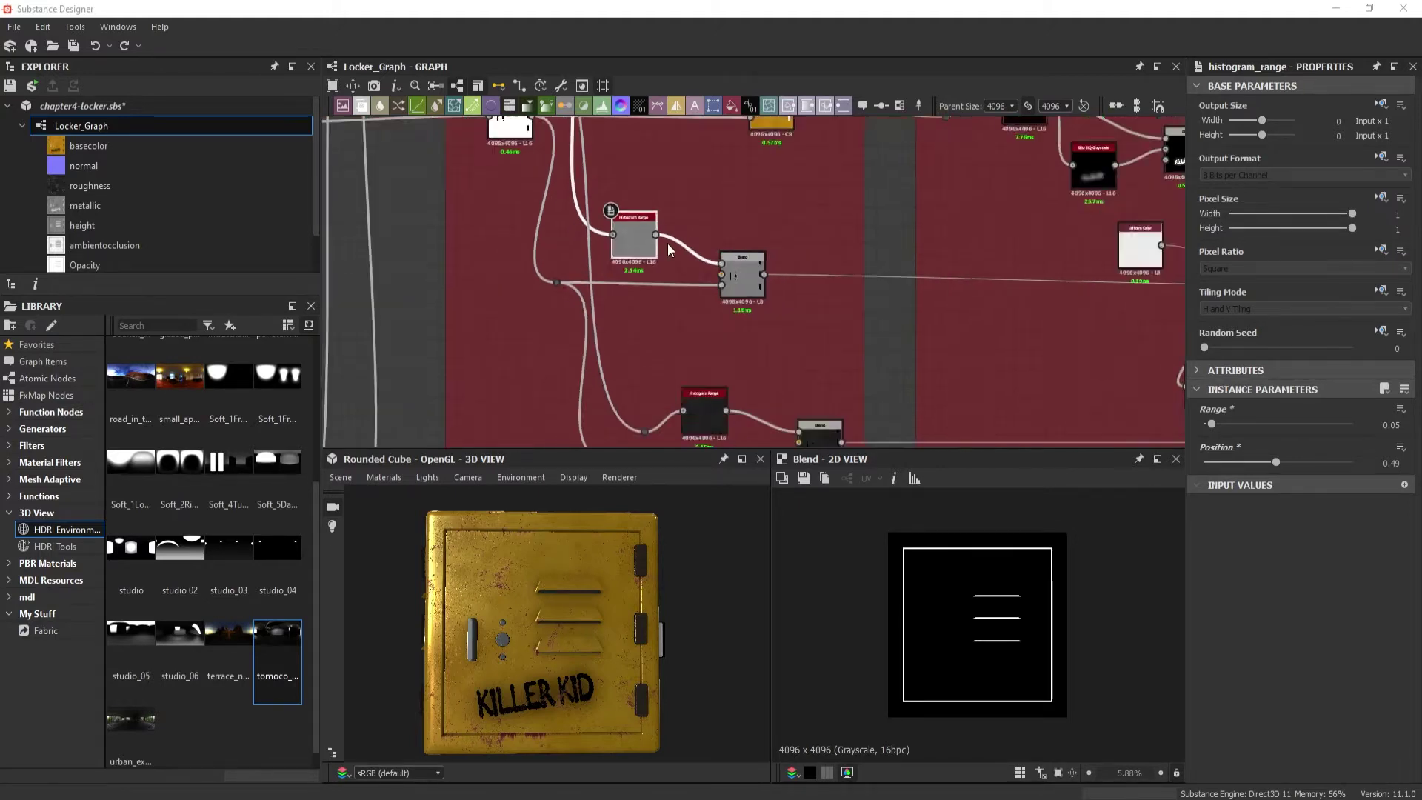
drag(488, 596, 570, 599)
scroll(581, 611, up, 3)
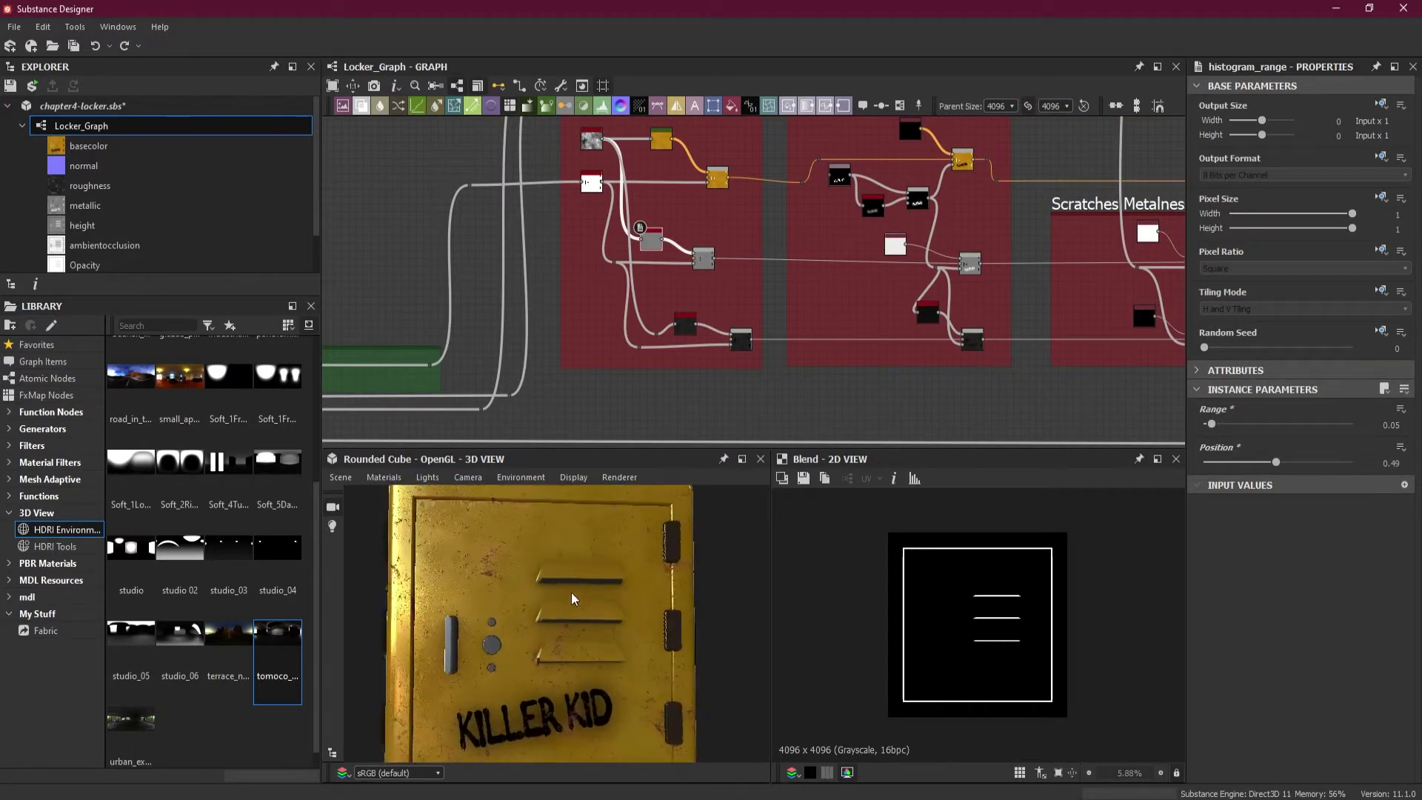
drag(666, 565, 641, 579)
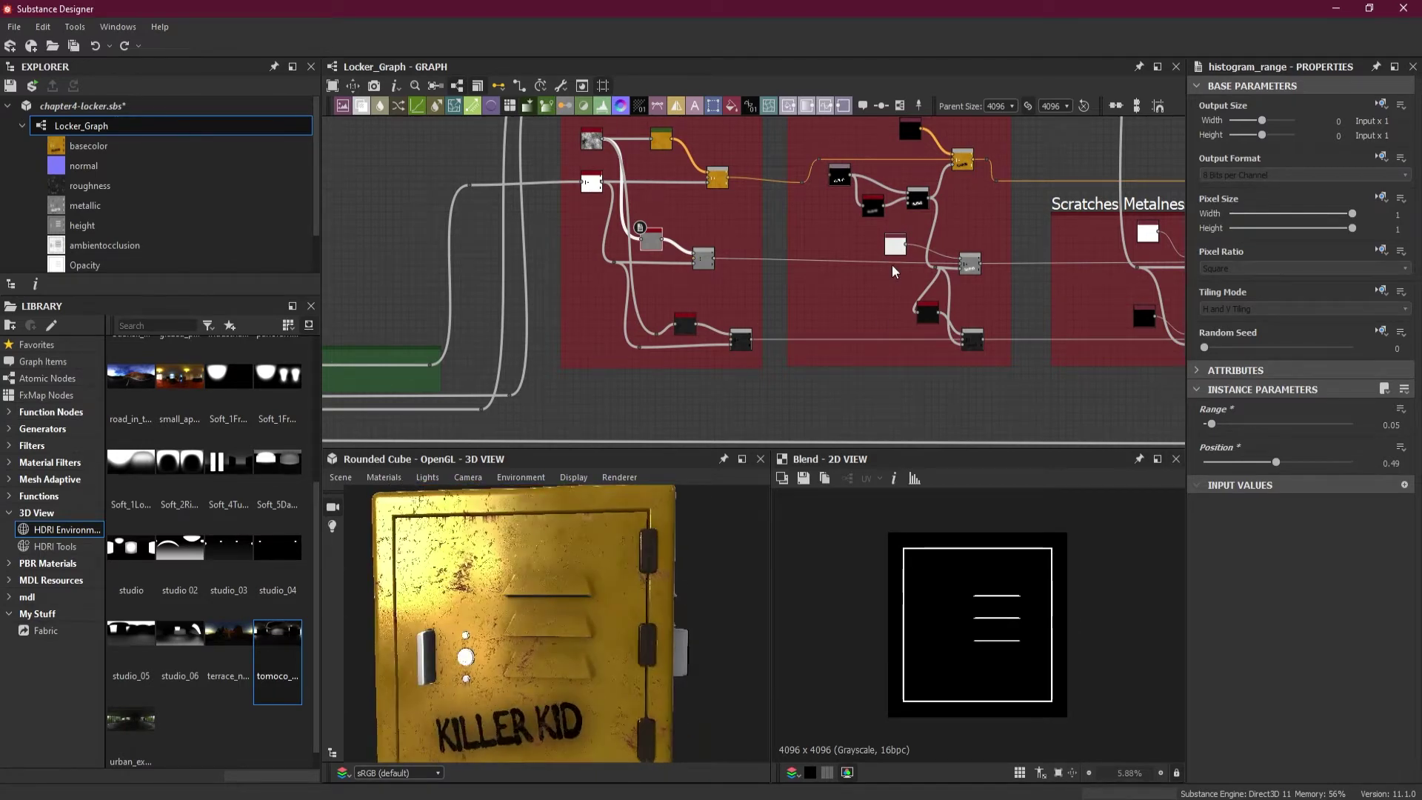
Move the base color, metallic and roughness output nodes farther away from the Hinges Albedo + Metalness + Roughness frame
scroll(892, 242, down, 5)
scroll(1002, 273, down, 2)
middle_drag(1093, 249, 743, 249)
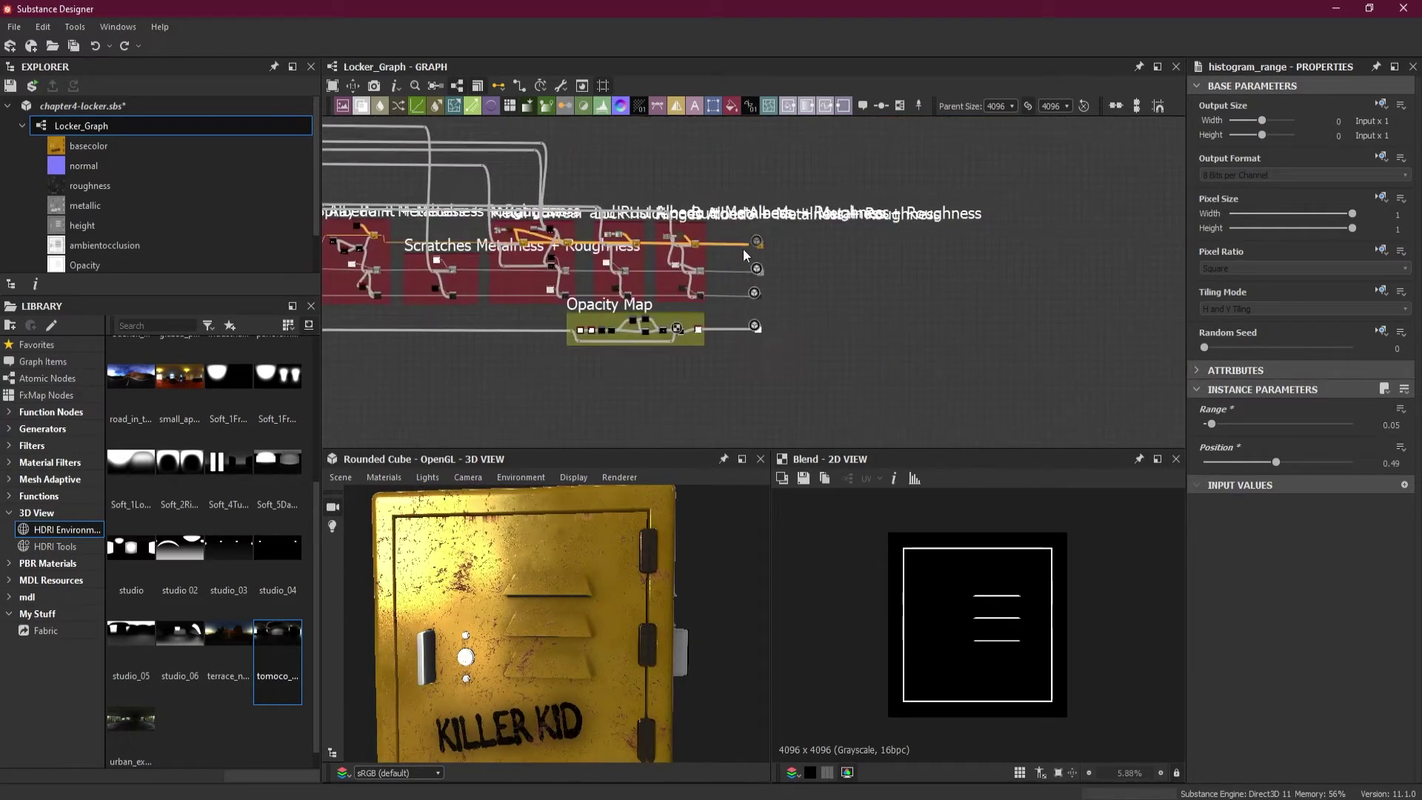
scroll(743, 249, up, 3)
drag(826, 221, 752, 398)
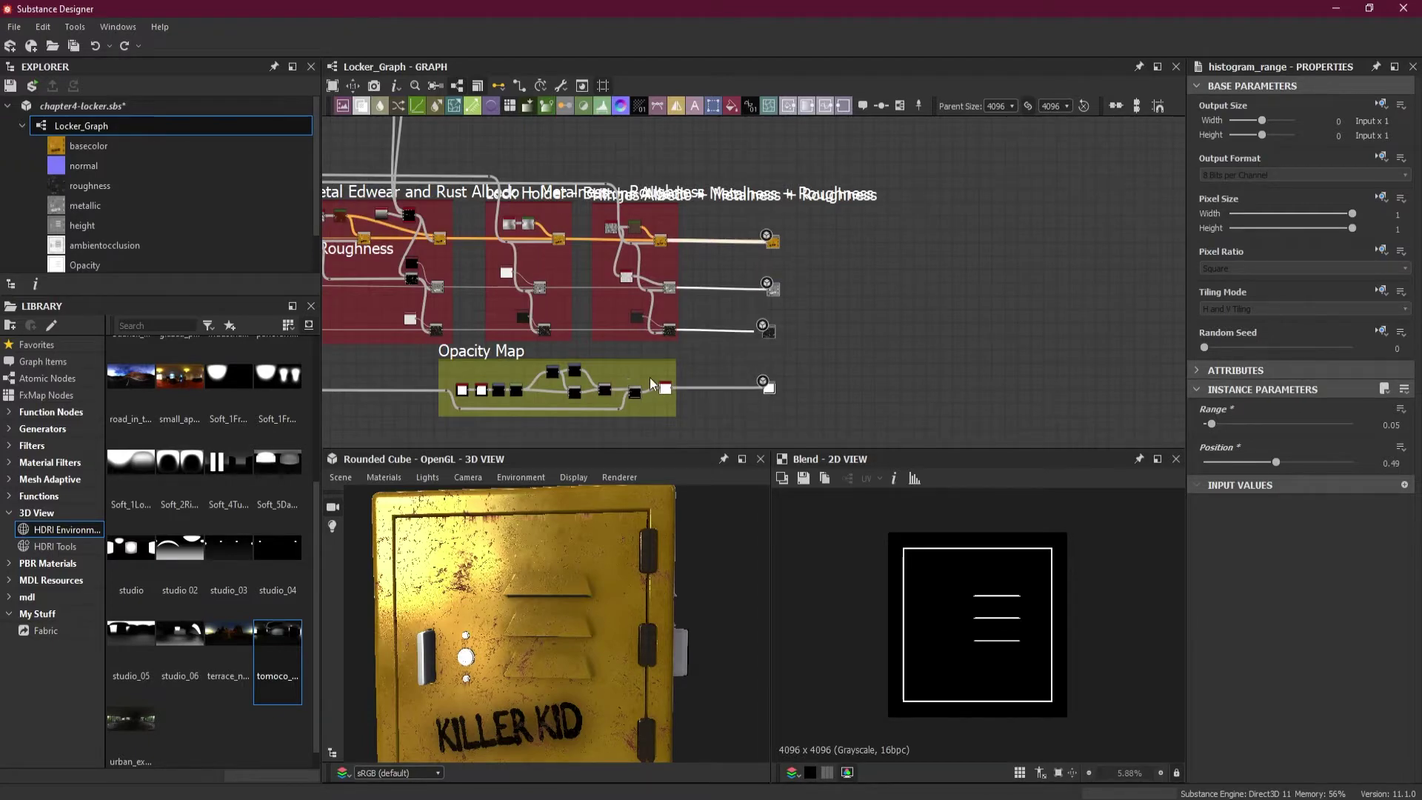
drag(770, 287, 900, 285)
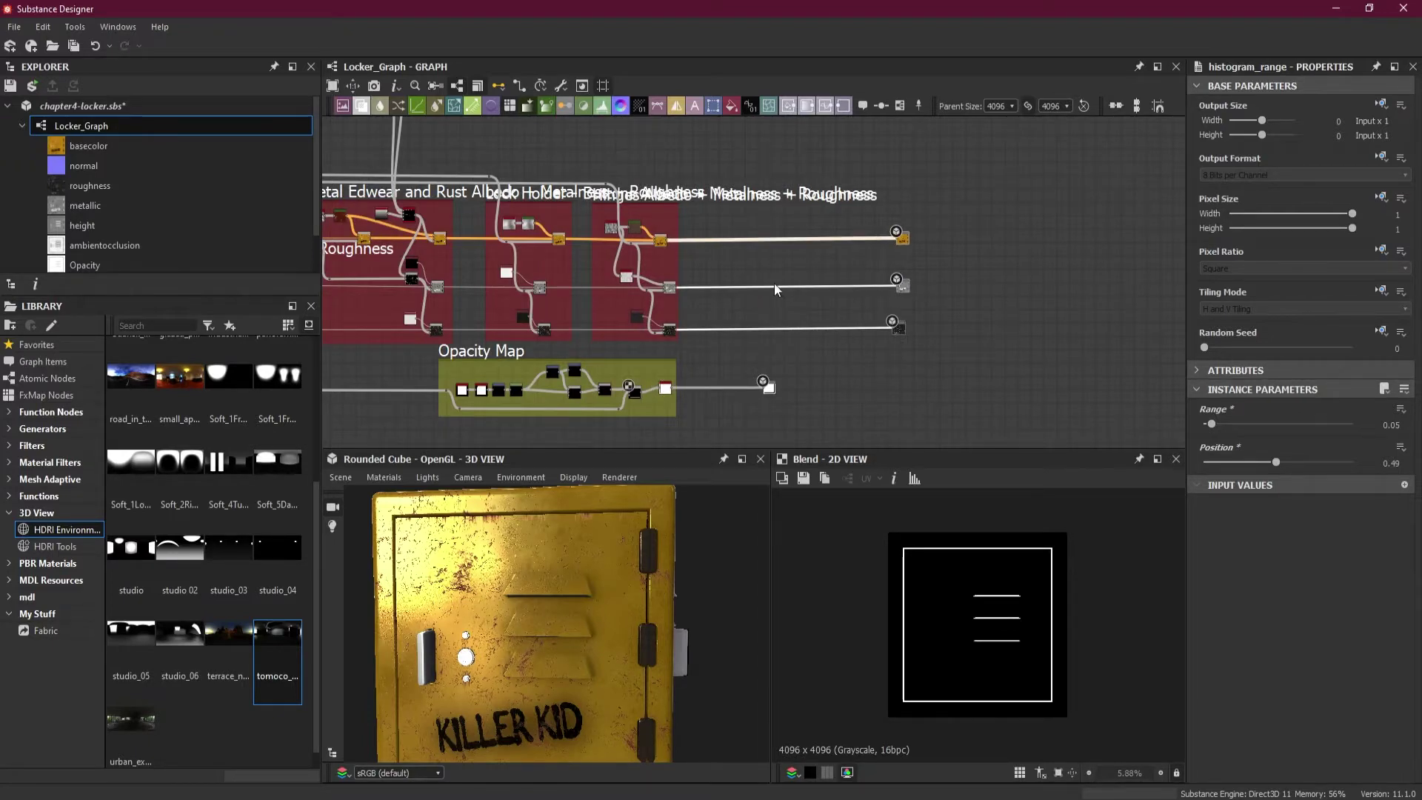
Add a Dust node in the empty space after the Hinges frame, placed just above the base color link
scroll(775, 283, up, 2)
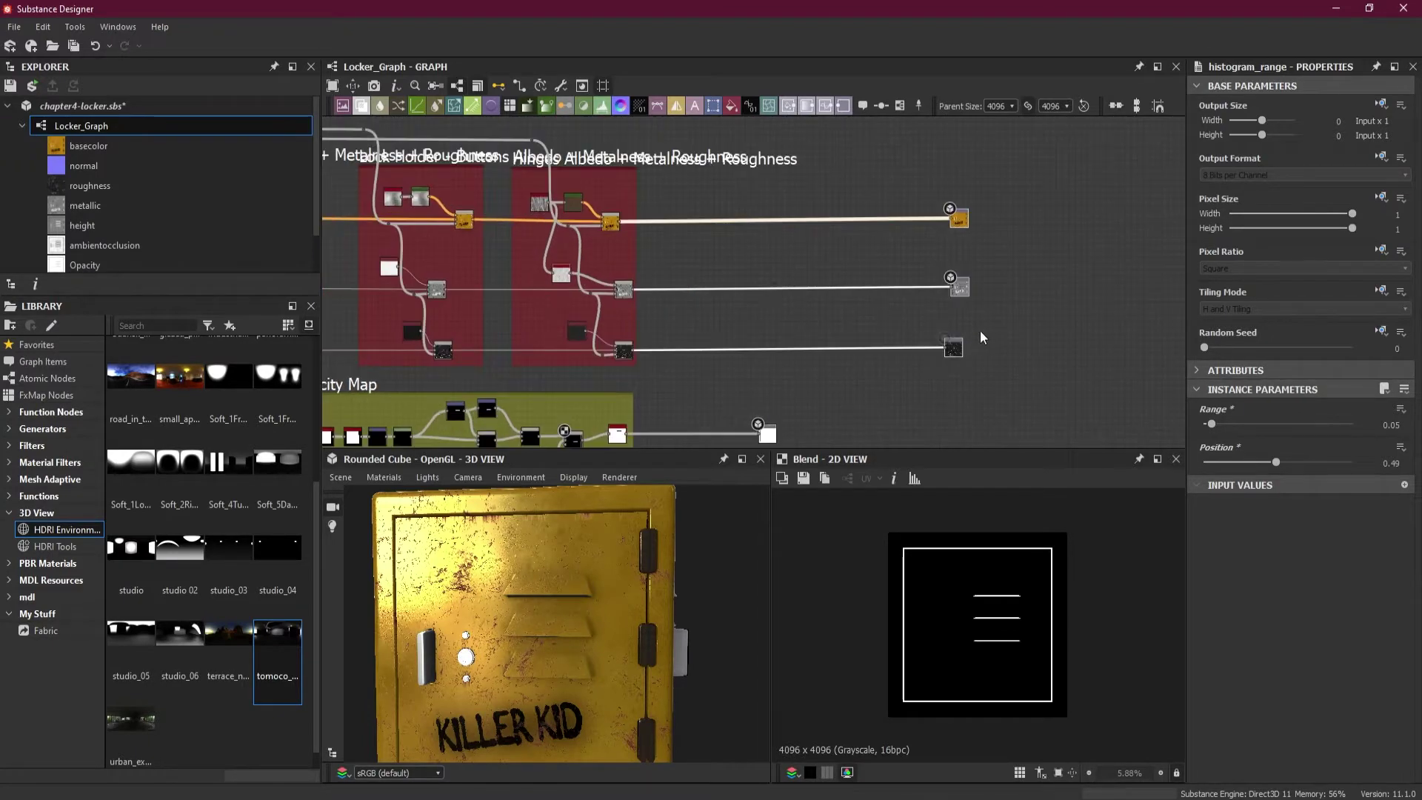
click(678, 250)
scroll(690, 246, up, 1)
middle_drag(784, 287, 867, 328)
scroll(846, 210, up, 2)
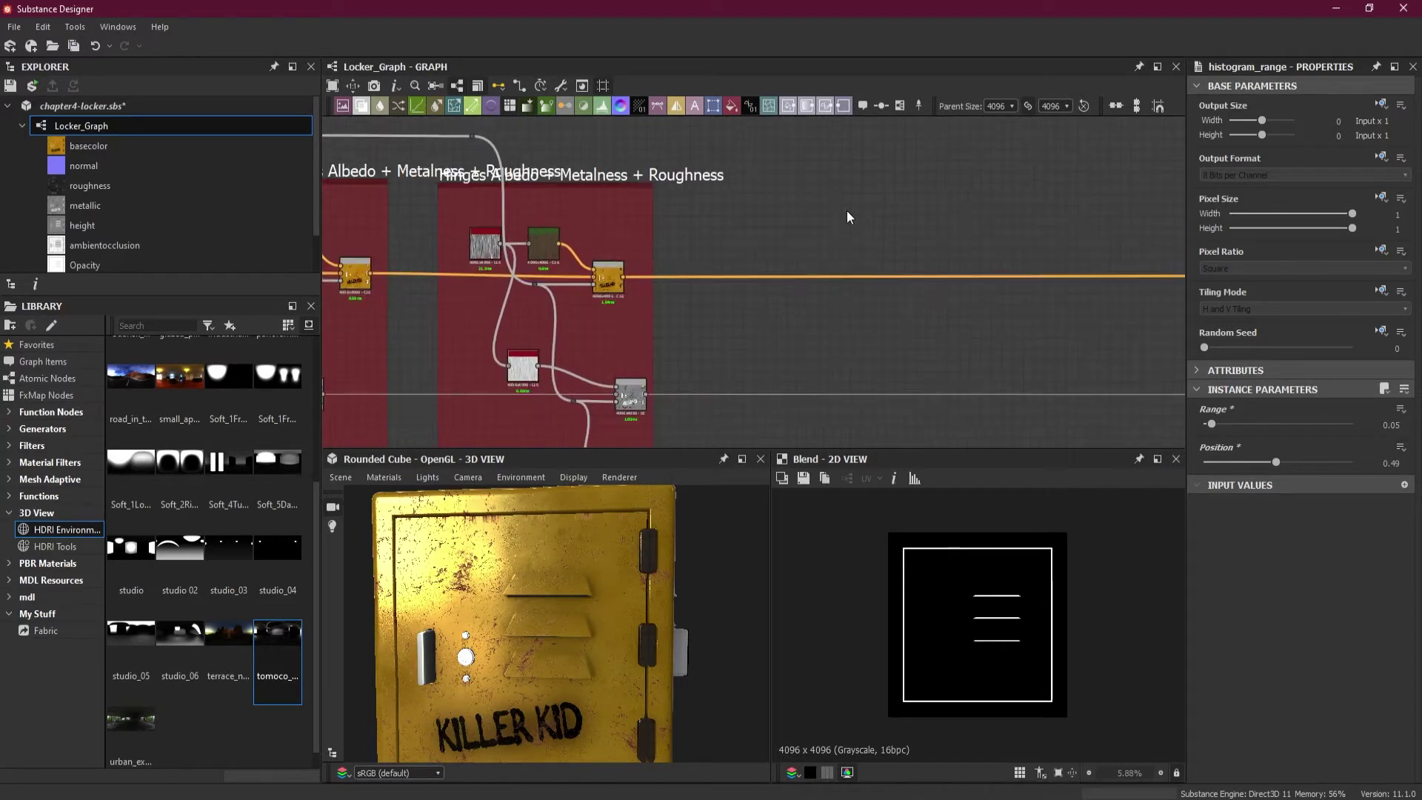
key(space)
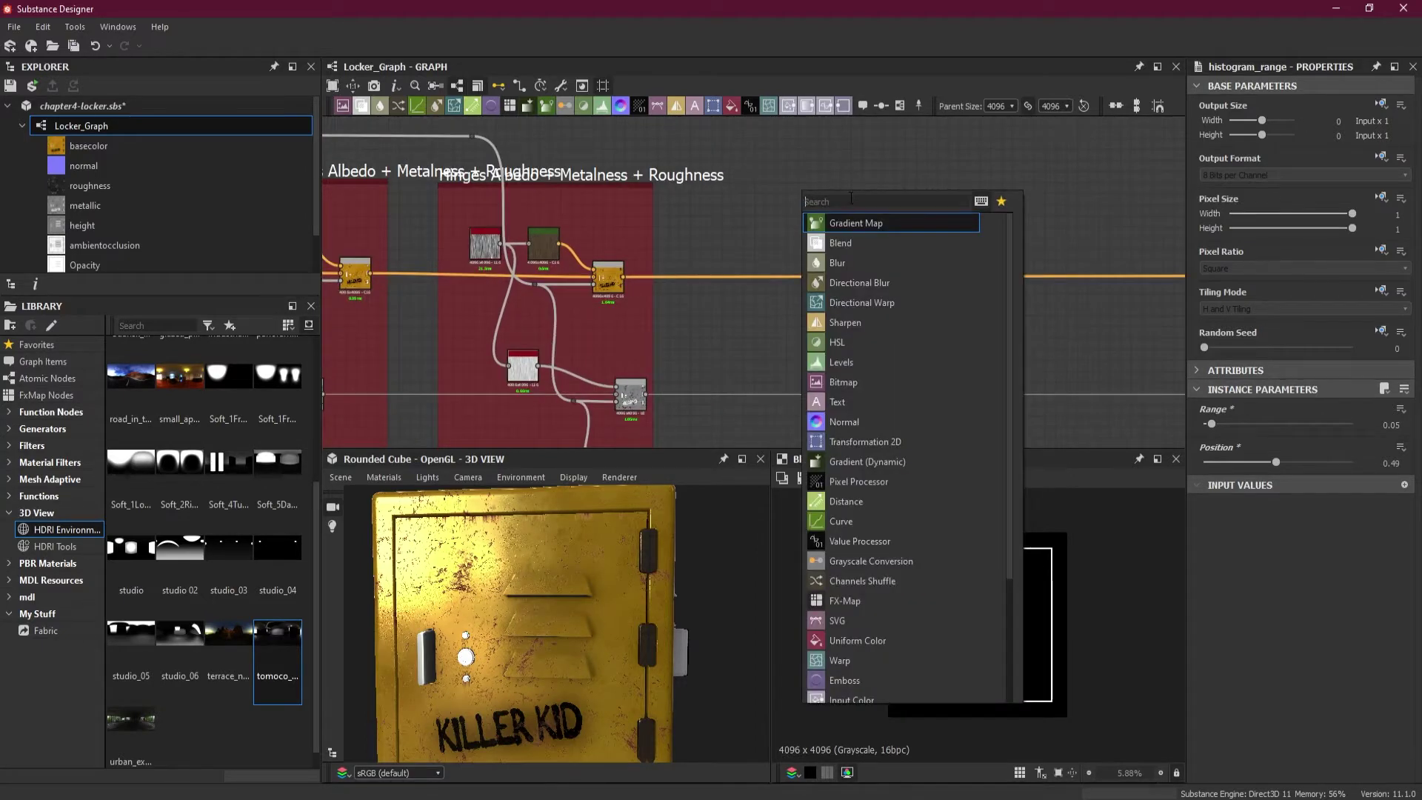
text(dust)
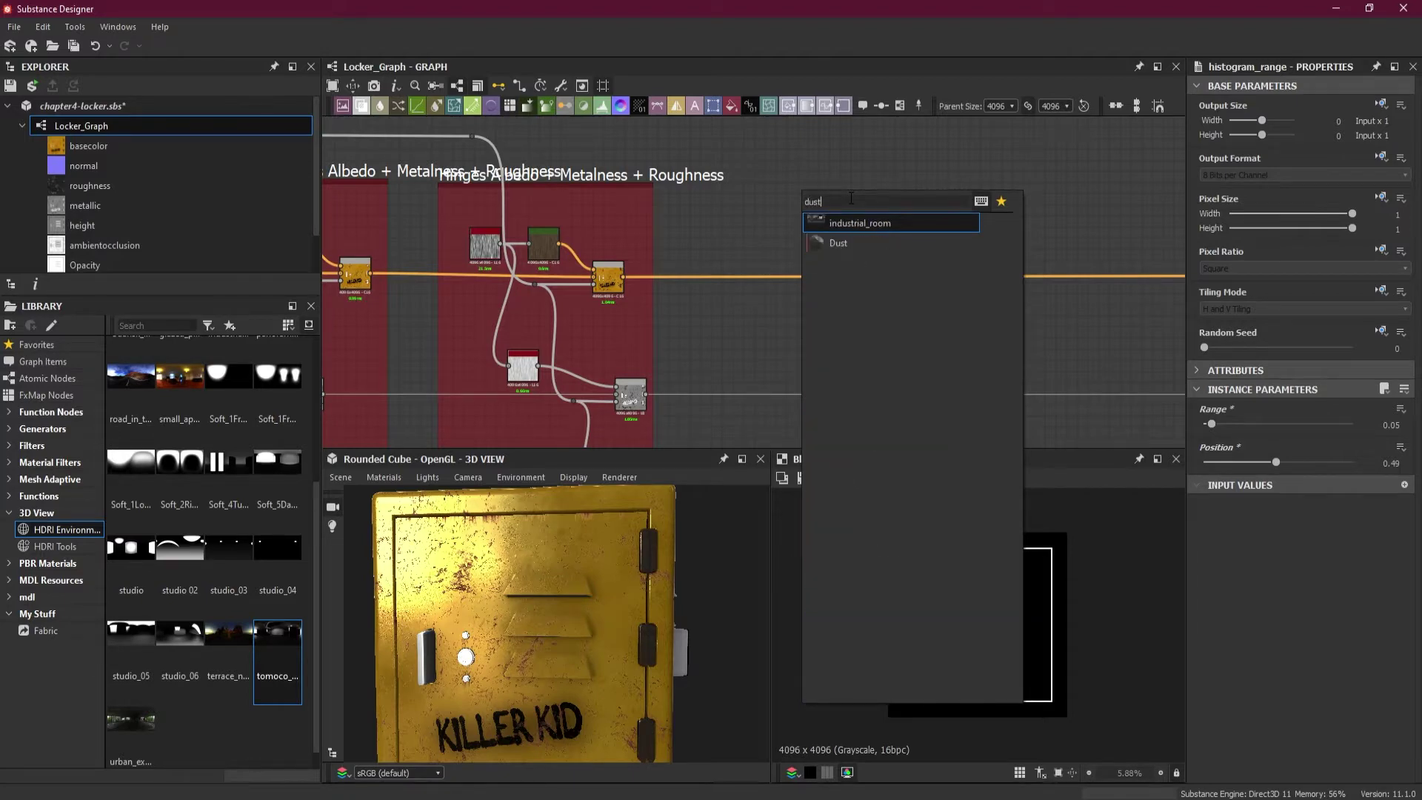
click(869, 242)
scroll(834, 231, up, 2)
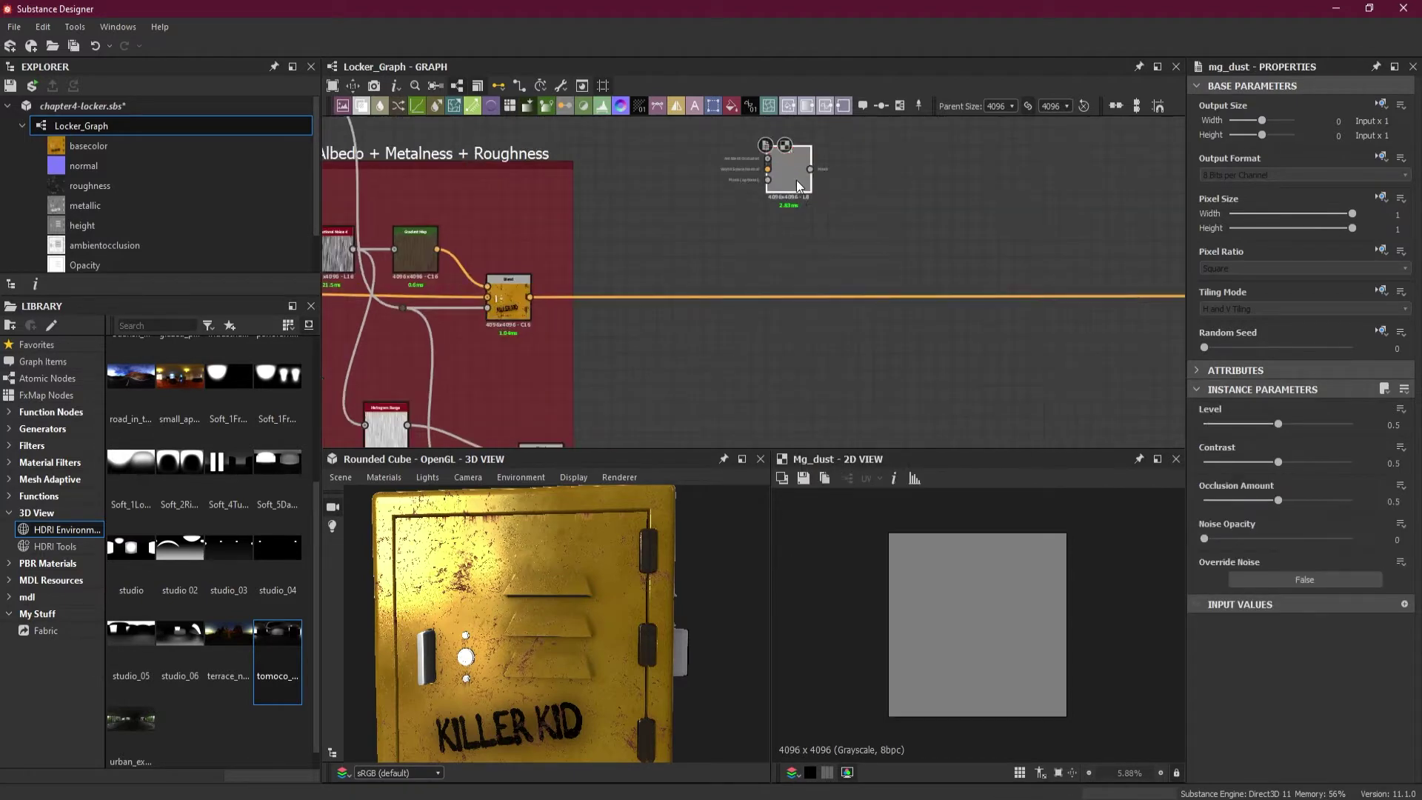
drag(797, 179, 831, 243)
scroll(822, 248, up, 3)
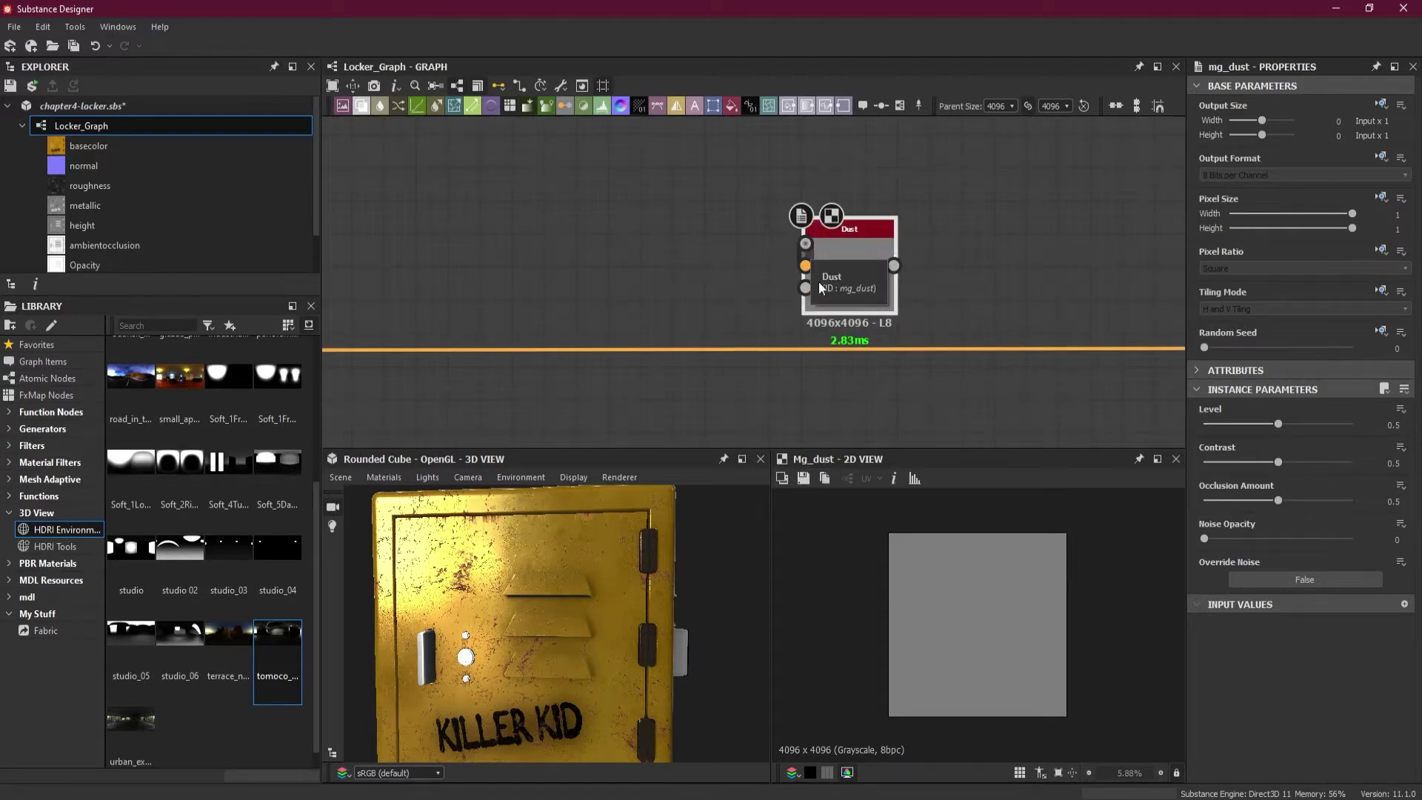
Branch a link from the ambient occlusion node beside the Lock Holder and Buttons frame to a new dot above the frames
scroll(634, 274, down, 5)
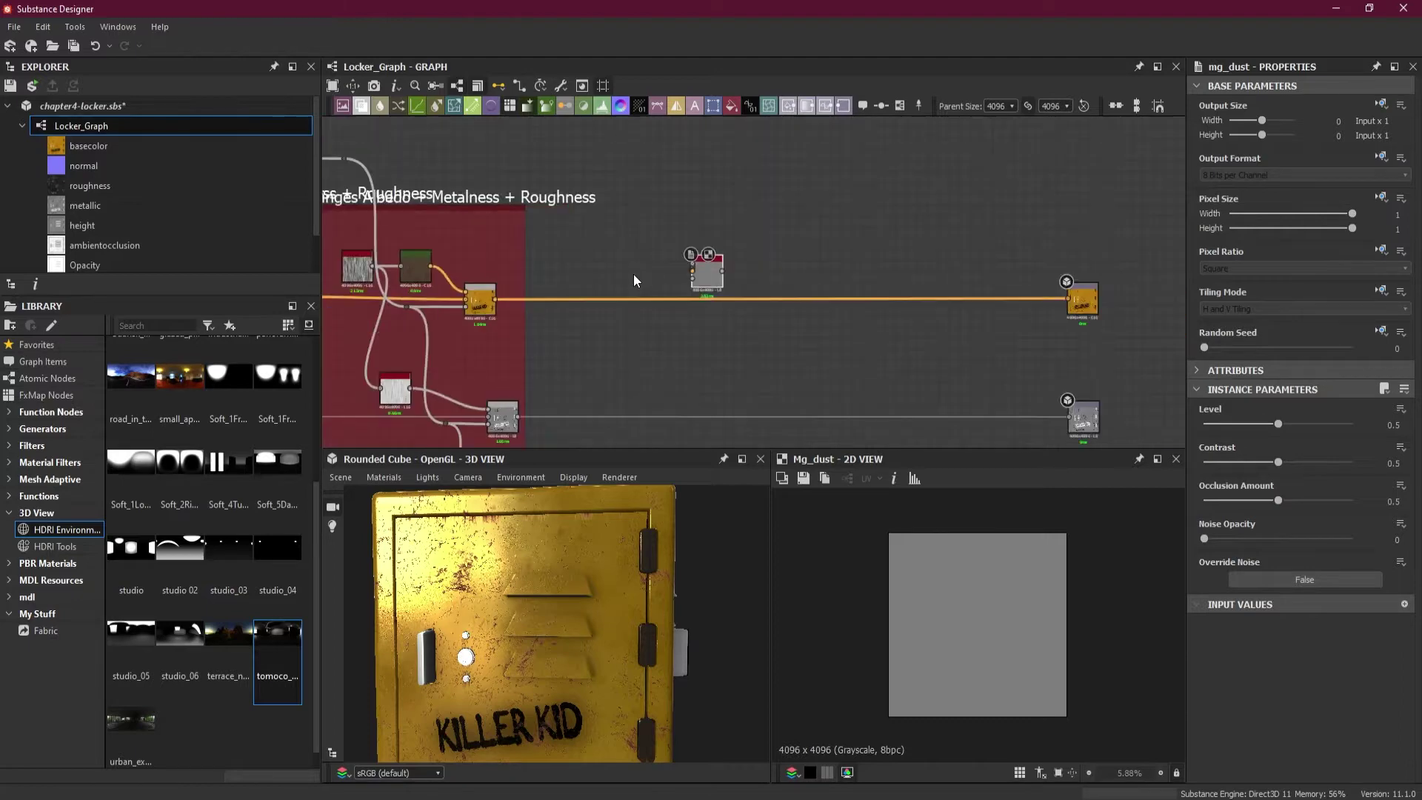
middle_drag(598, 269, 834, 232)
scroll(805, 234, down, 3)
middle_drag(758, 268, 953, 232)
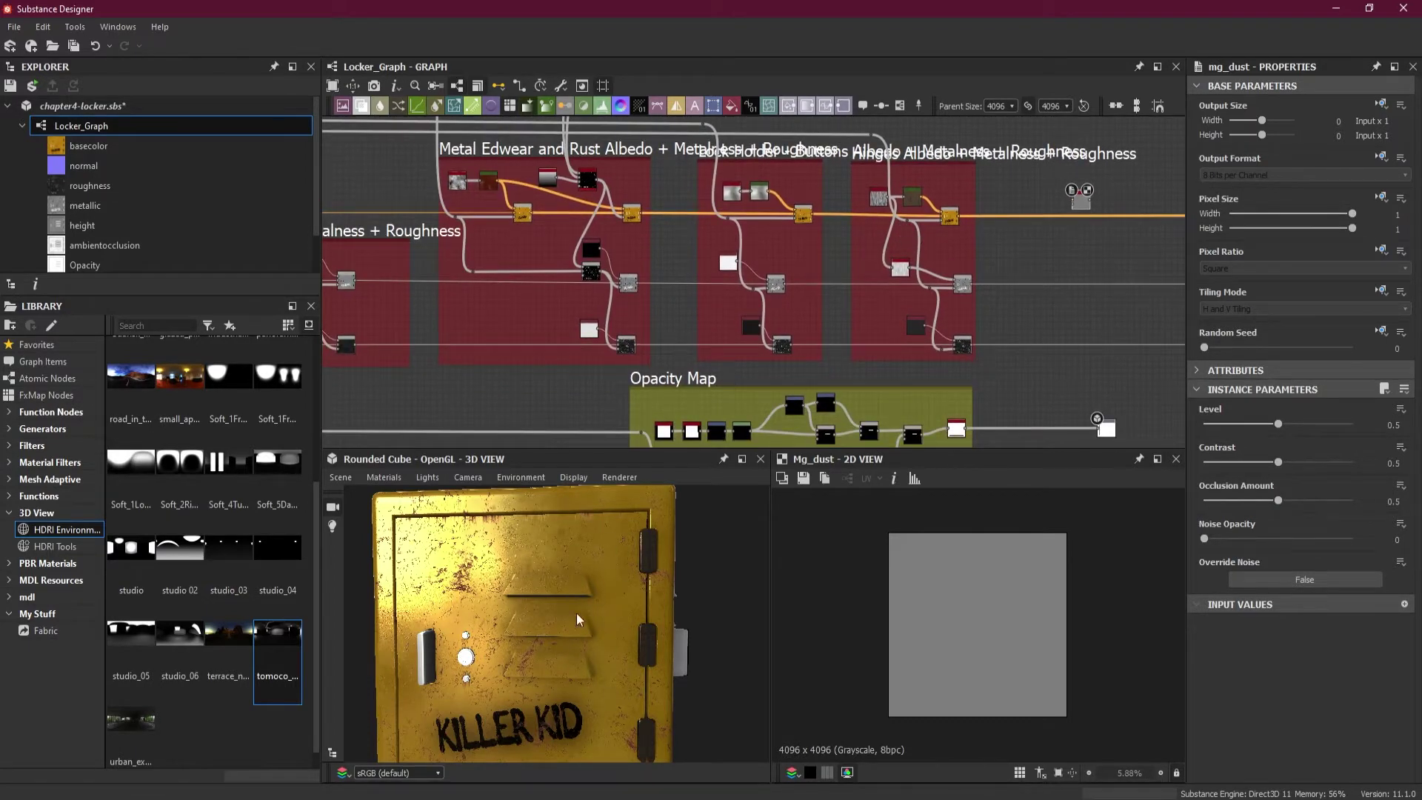
scroll(730, 241, down, 4)
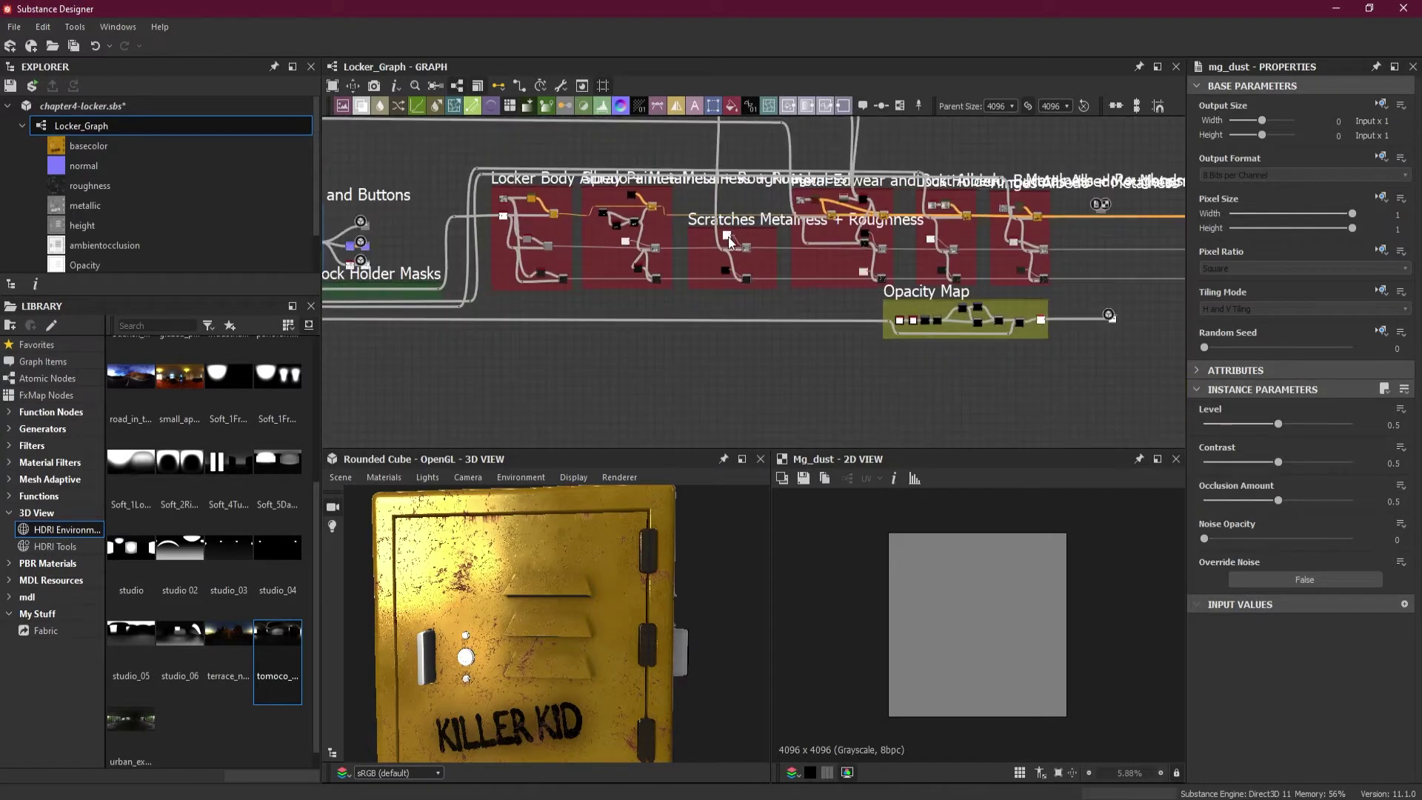
middle_drag(571, 250, 913, 262)
scroll(656, 218, up, 5)
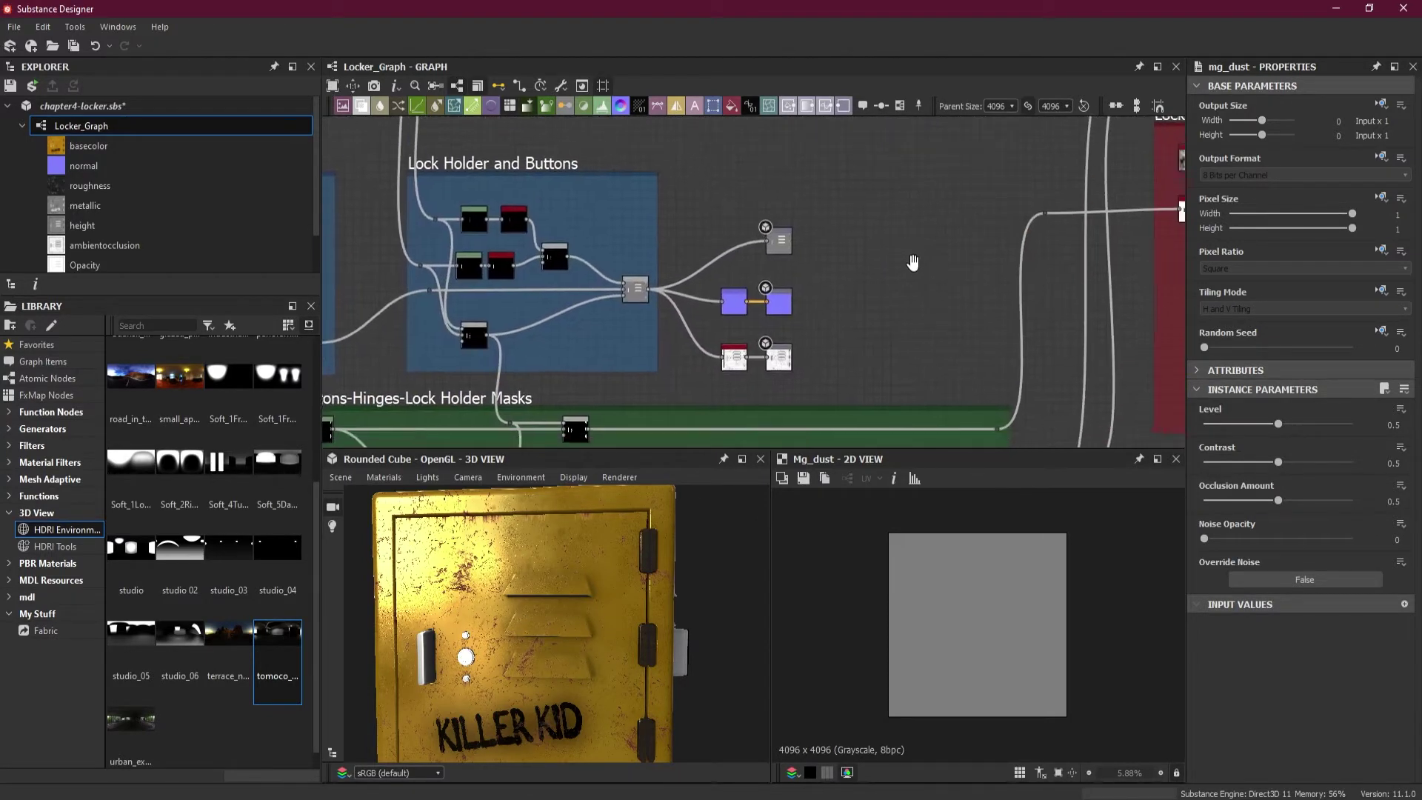
scroll(843, 309, up, 2)
middle_drag(842, 309, 878, 280)
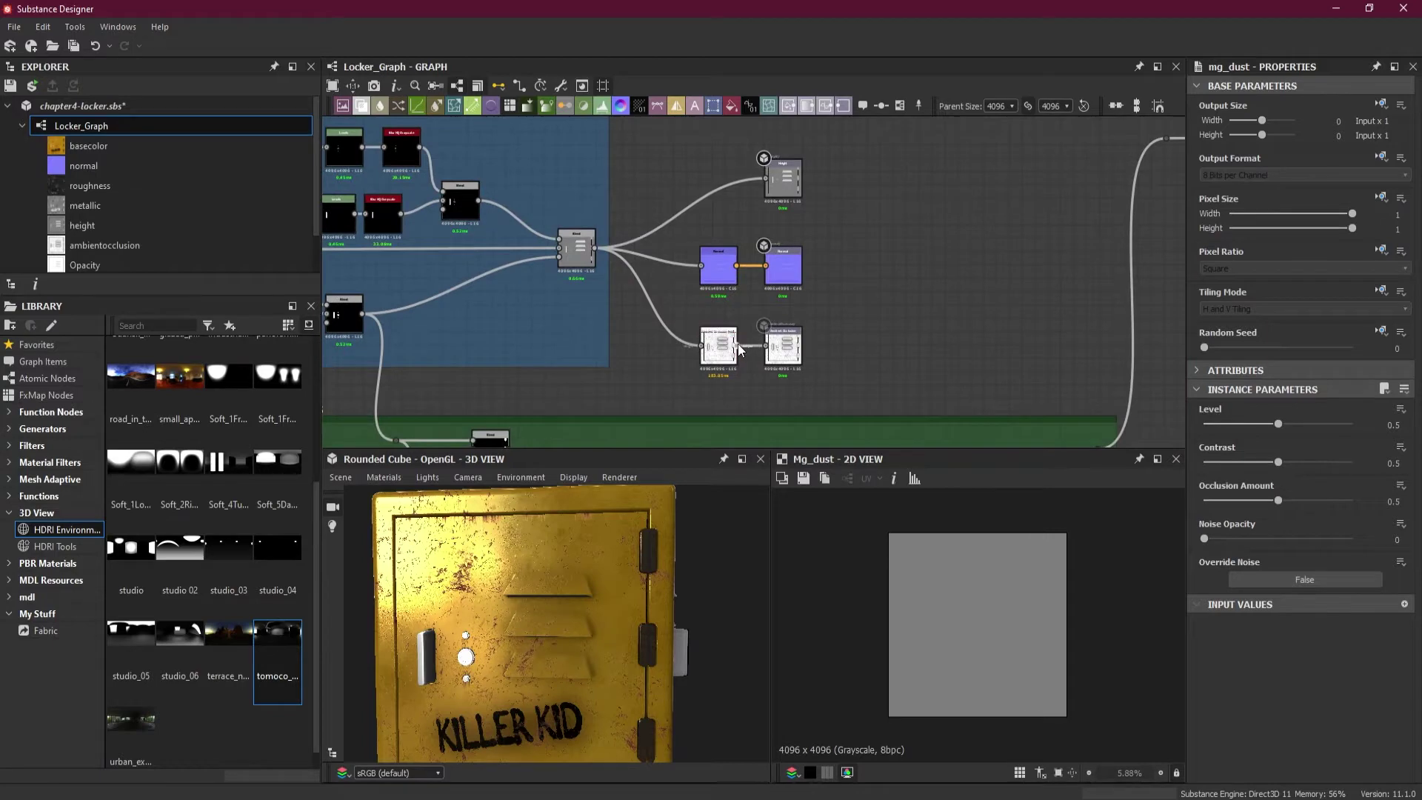
scroll(739, 344, down, 3)
middle_drag(747, 287, 746, 419)
scroll(758, 174, down, 3)
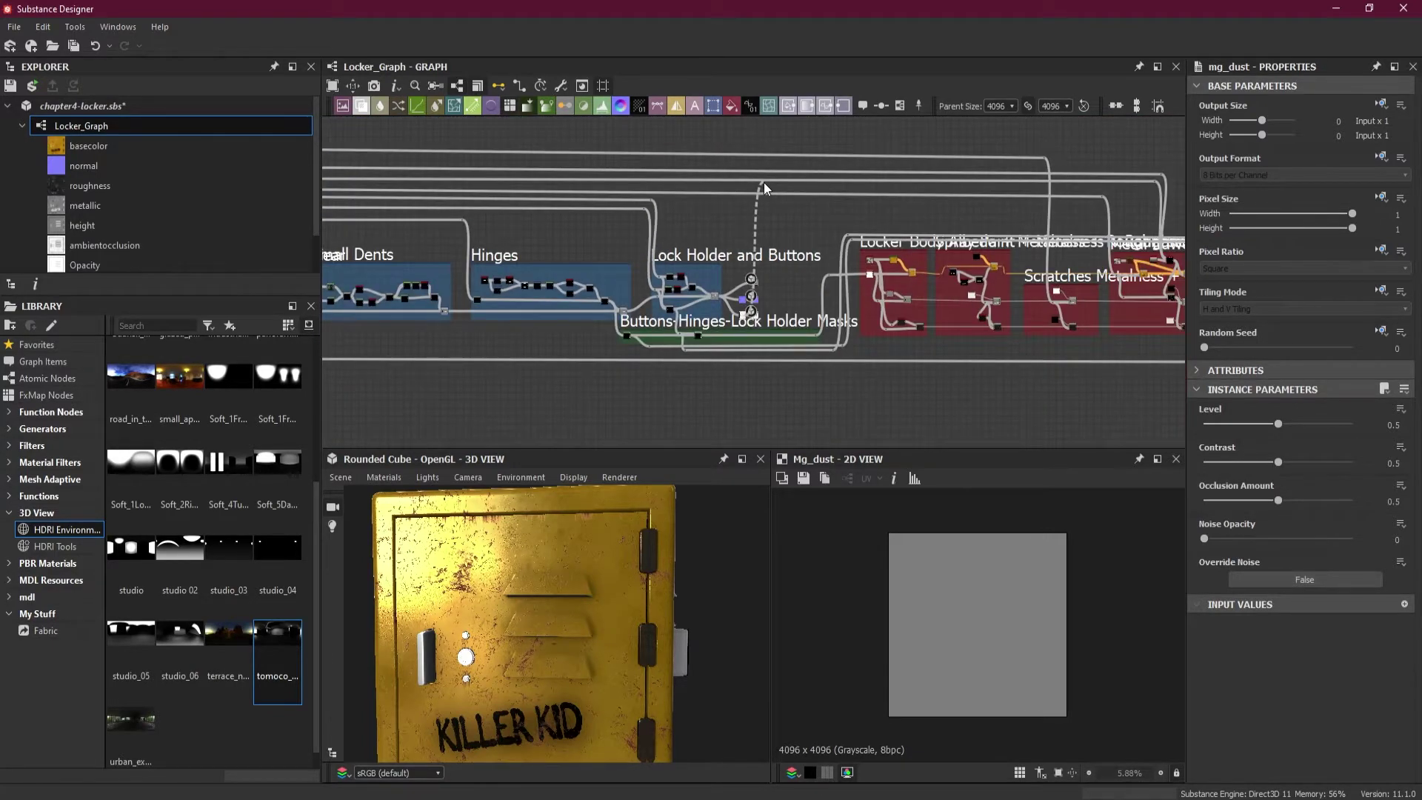
middle_drag(763, 183, 754, 224)
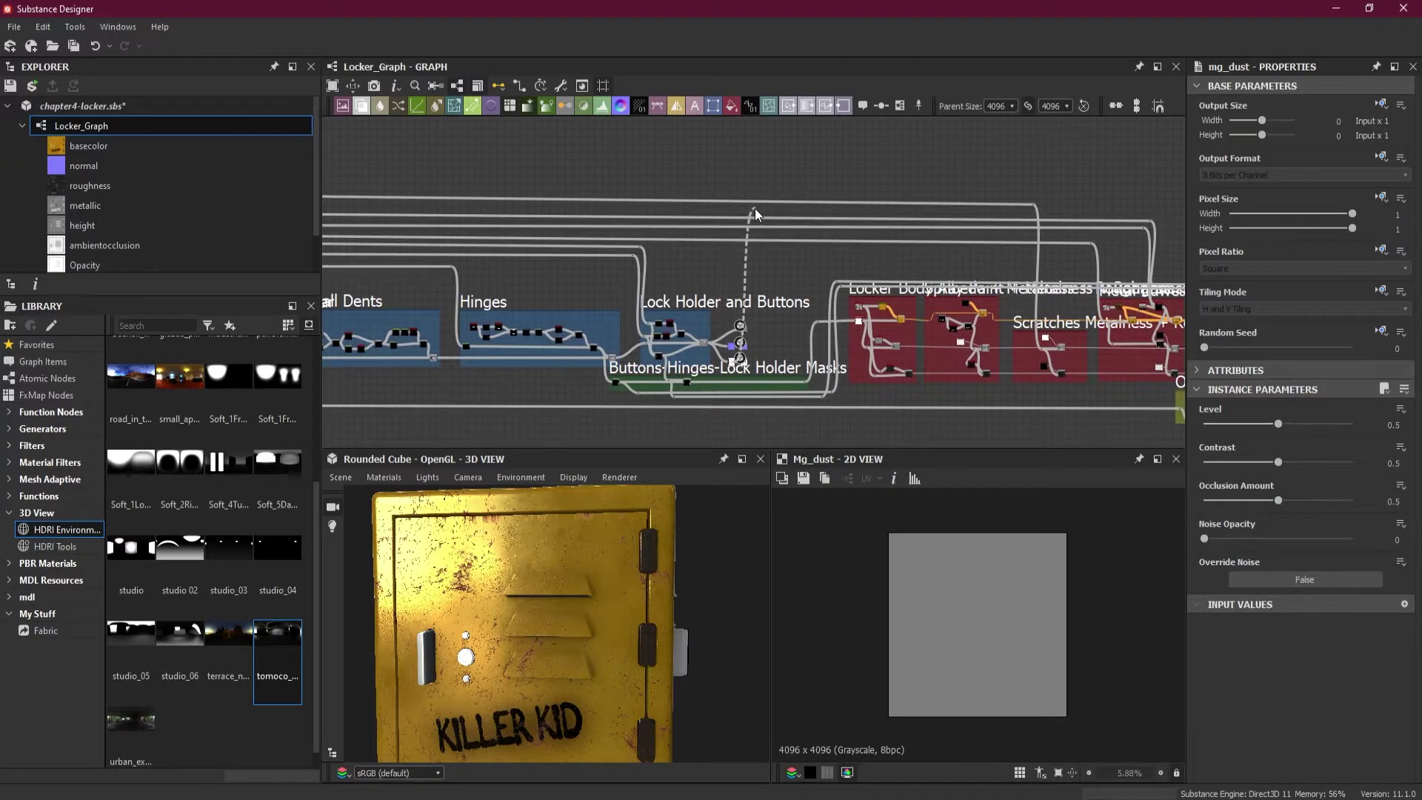
drag(754, 208, 747, 251)
middle_drag(748, 251, 640, 261)
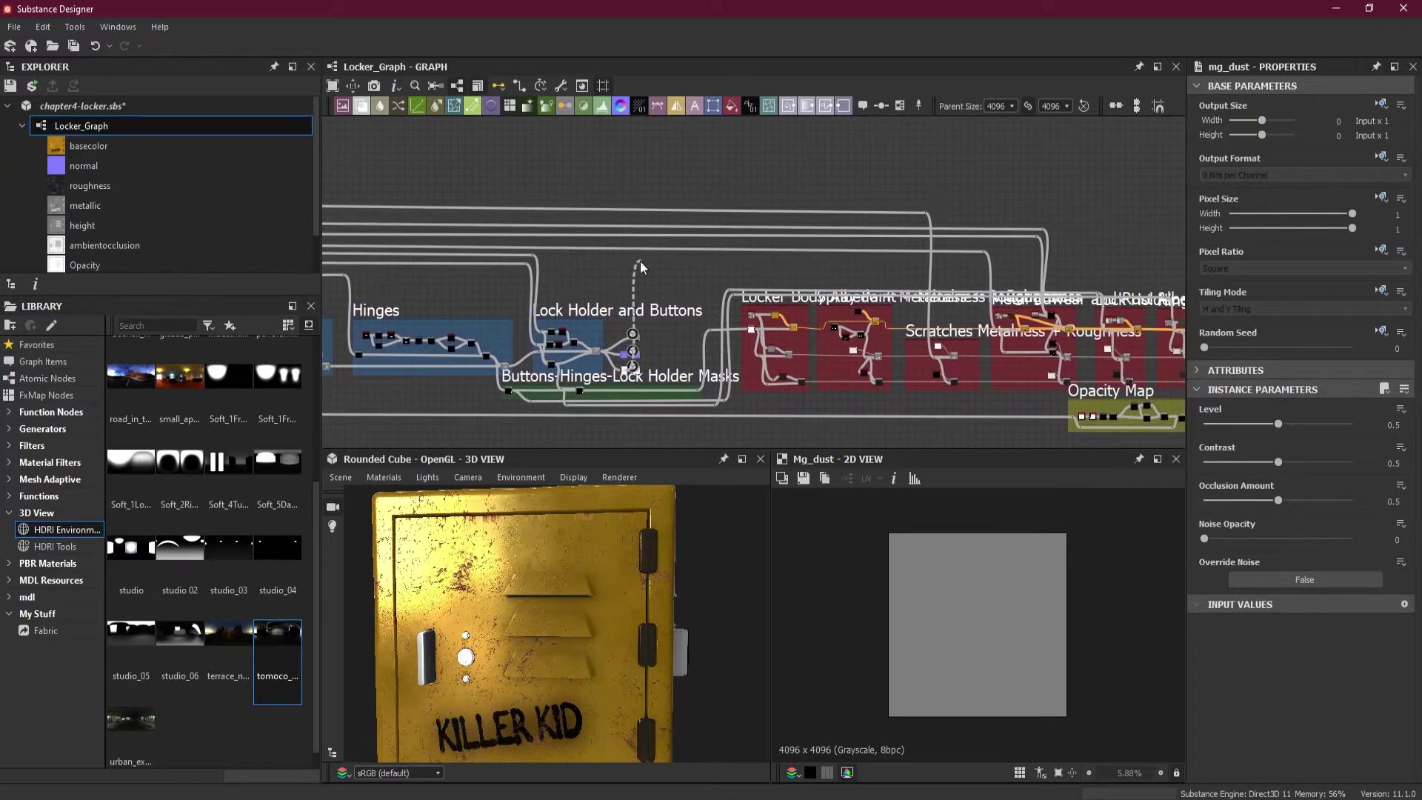
click(641, 258)
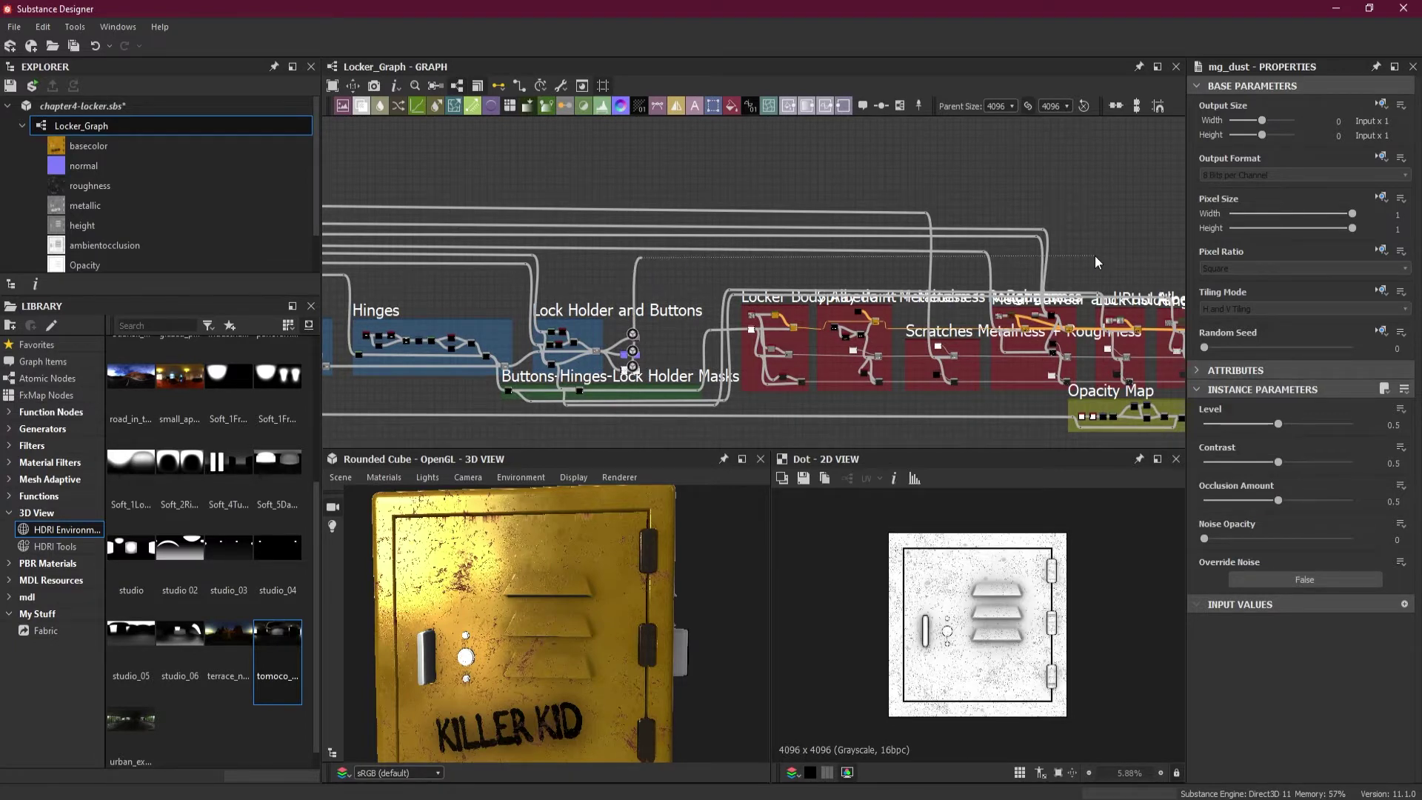
Route the ambient occlusion link past the frames into the Dust node's Ambient Occlusion input and preview the Dust node
middle_drag(1093, 255, 719, 257)
drag(719, 255, 1001, 340)
scroll(856, 320, up, 5)
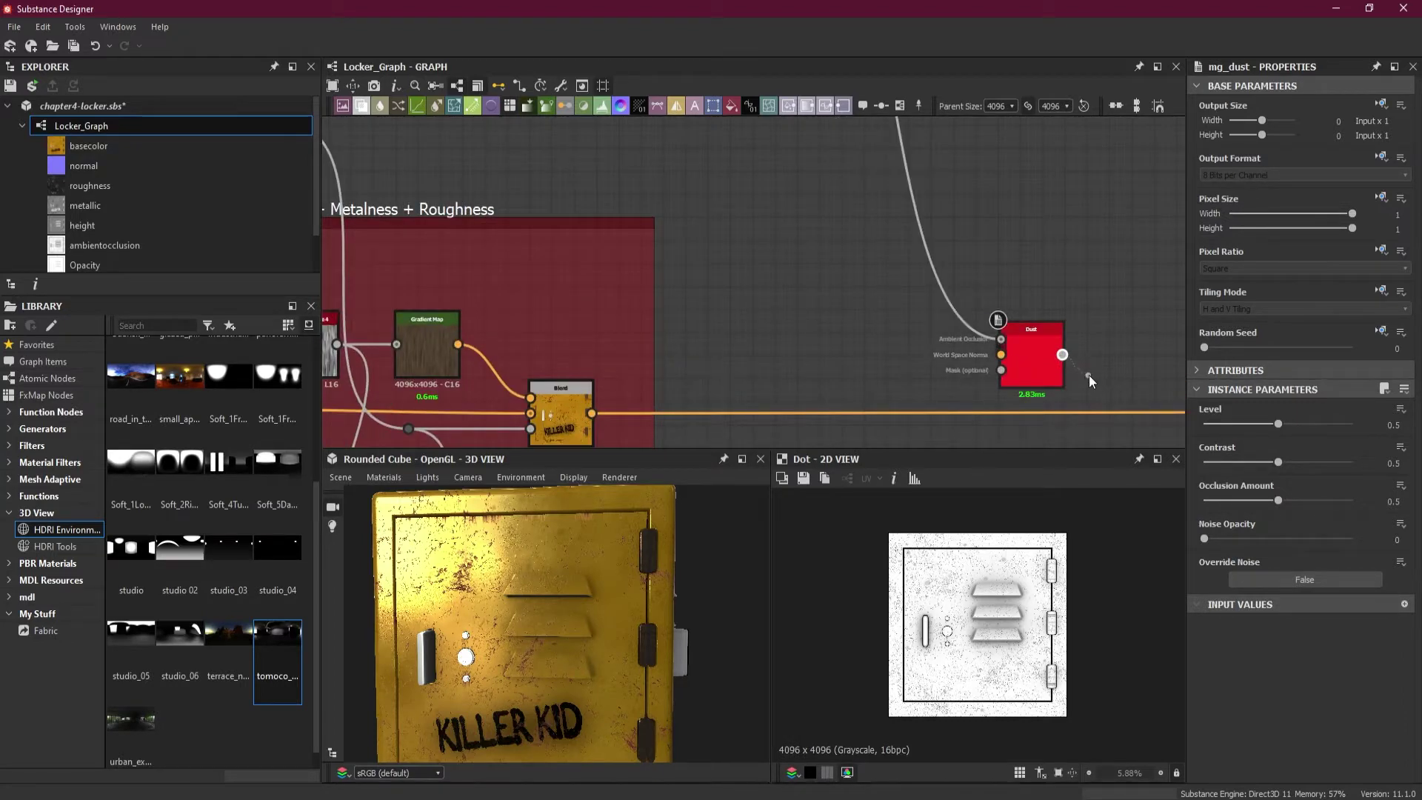
double_click(1024, 361)
scroll(963, 544, up, 3)
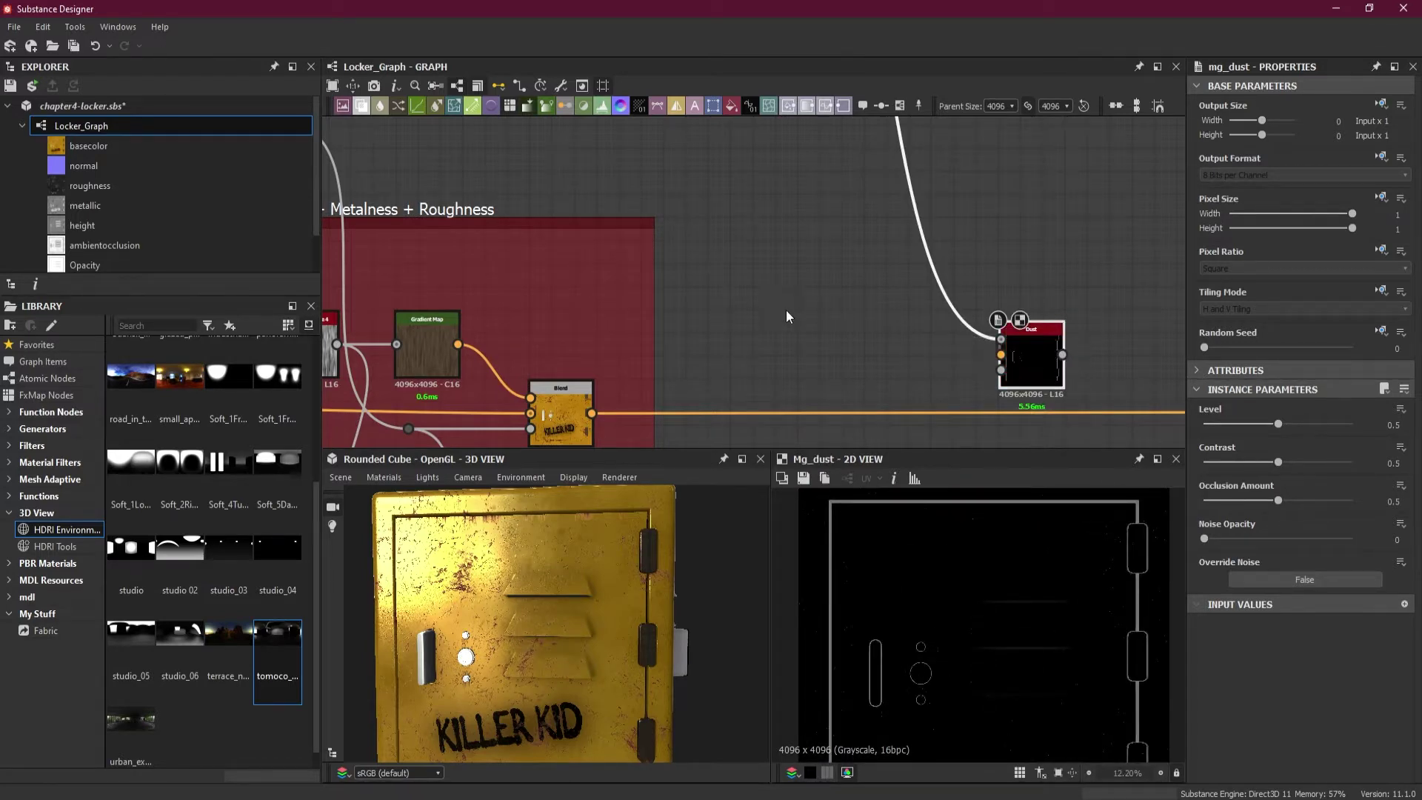
Branch a link from the Normal node beside the Lock Holder and Buttons frame to a new dot above the frames
scroll(784, 314, down, 5)
middle_drag(459, 320, 881, 291)
middle_drag(379, 302, 926, 276)
scroll(686, 296, up, 6)
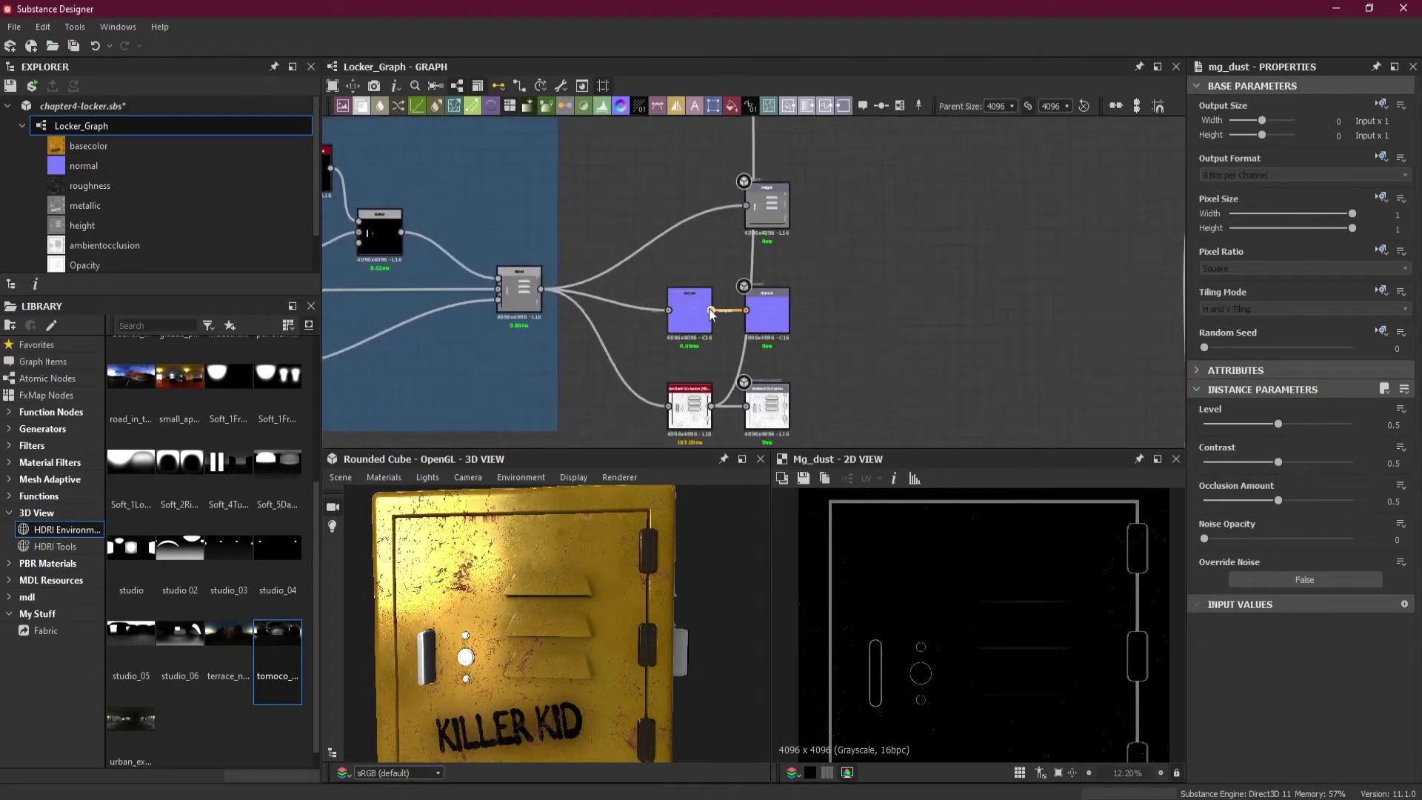
drag(709, 308, 1048, 263)
scroll(722, 229, down, 3)
scroll(718, 229, up, 3)
scroll(732, 213, down, 4)
Add a second dot to the normal link near the Dust node, connect it to the World Space Normal input, and preview Dust
middle_drag(1028, 264, 743, 264)
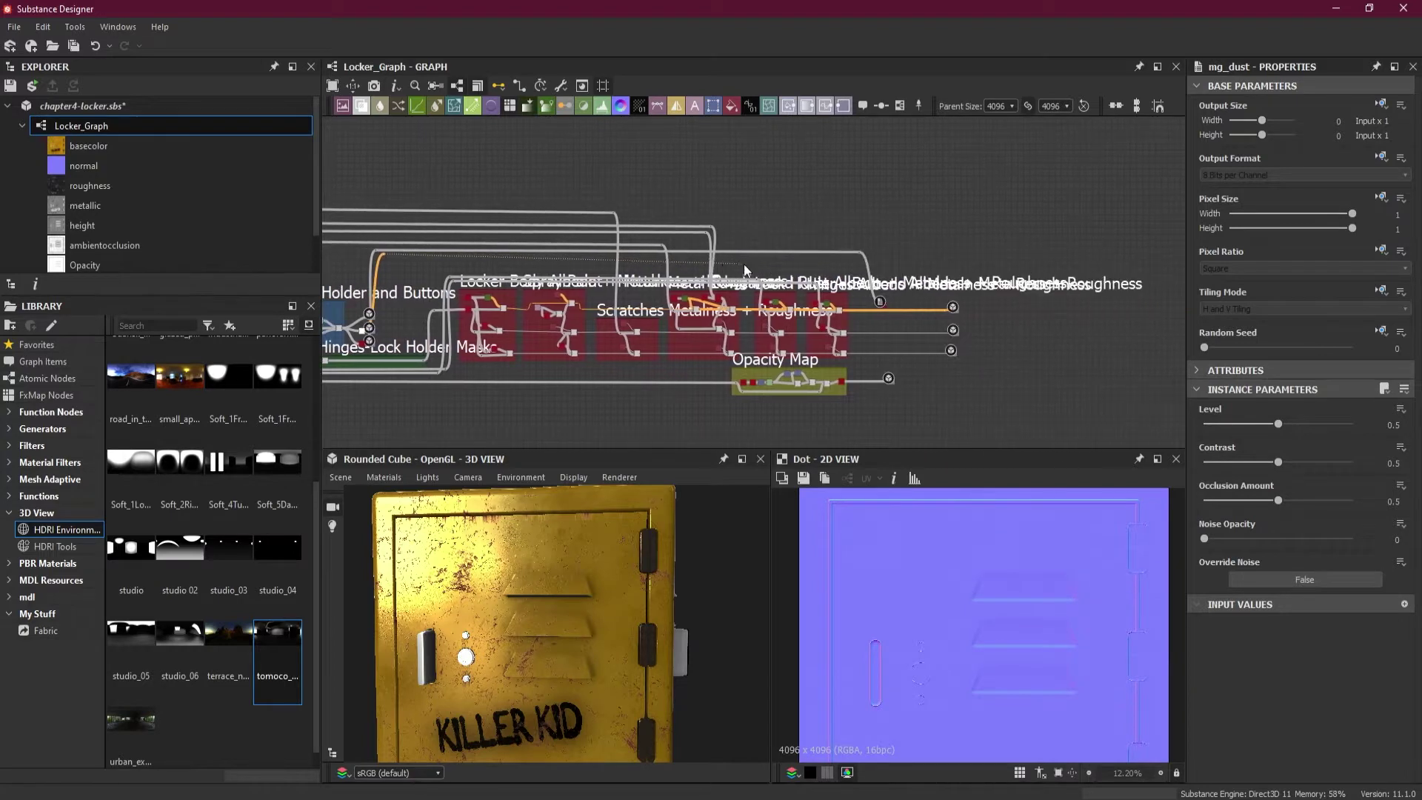
alt+click(853, 259)
scroll(852, 258, up, 4)
scroll(852, 258, up, 2)
drag(852, 258, 850, 272)
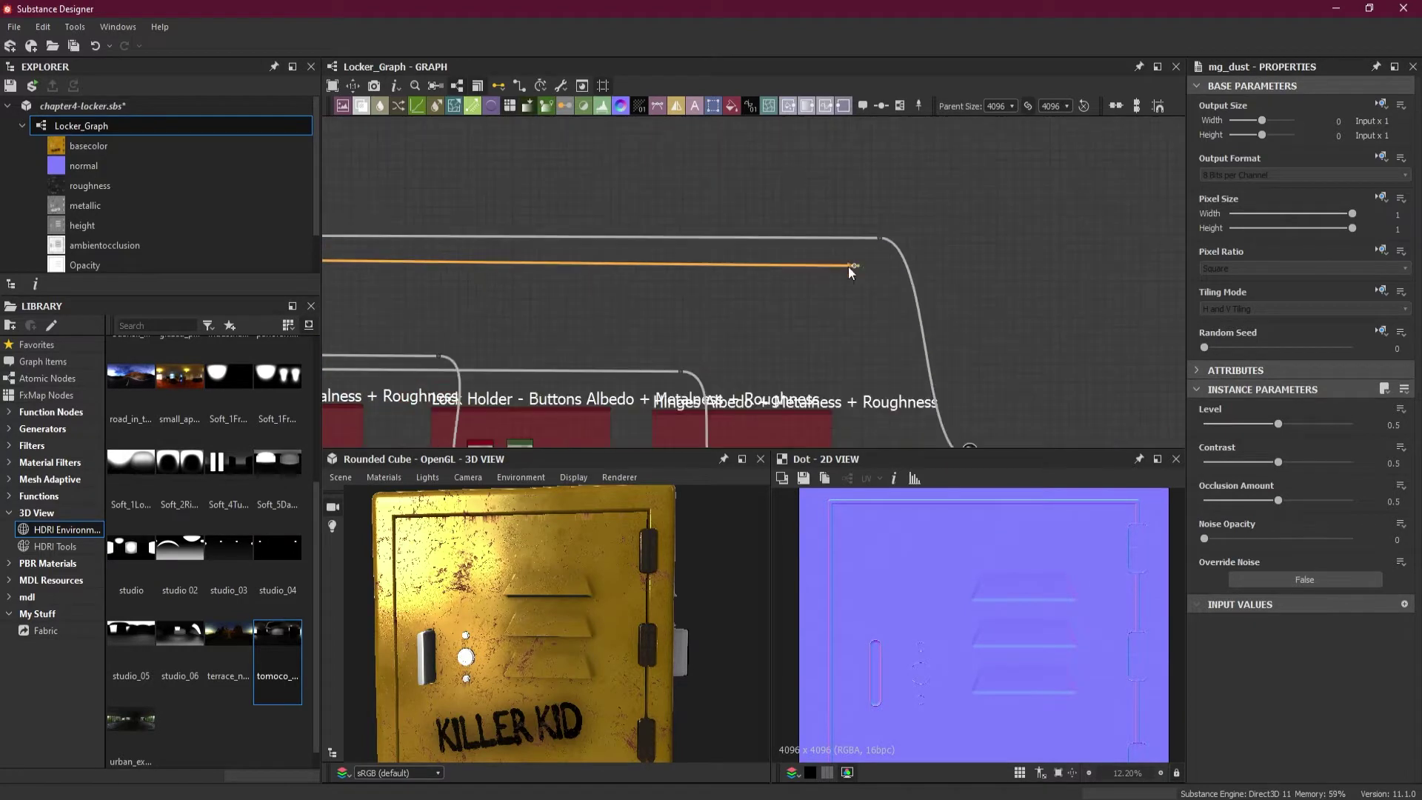
middle_drag(924, 377, 785, 194)
scroll(795, 249, up, 6)
drag(795, 249, 900, 335)
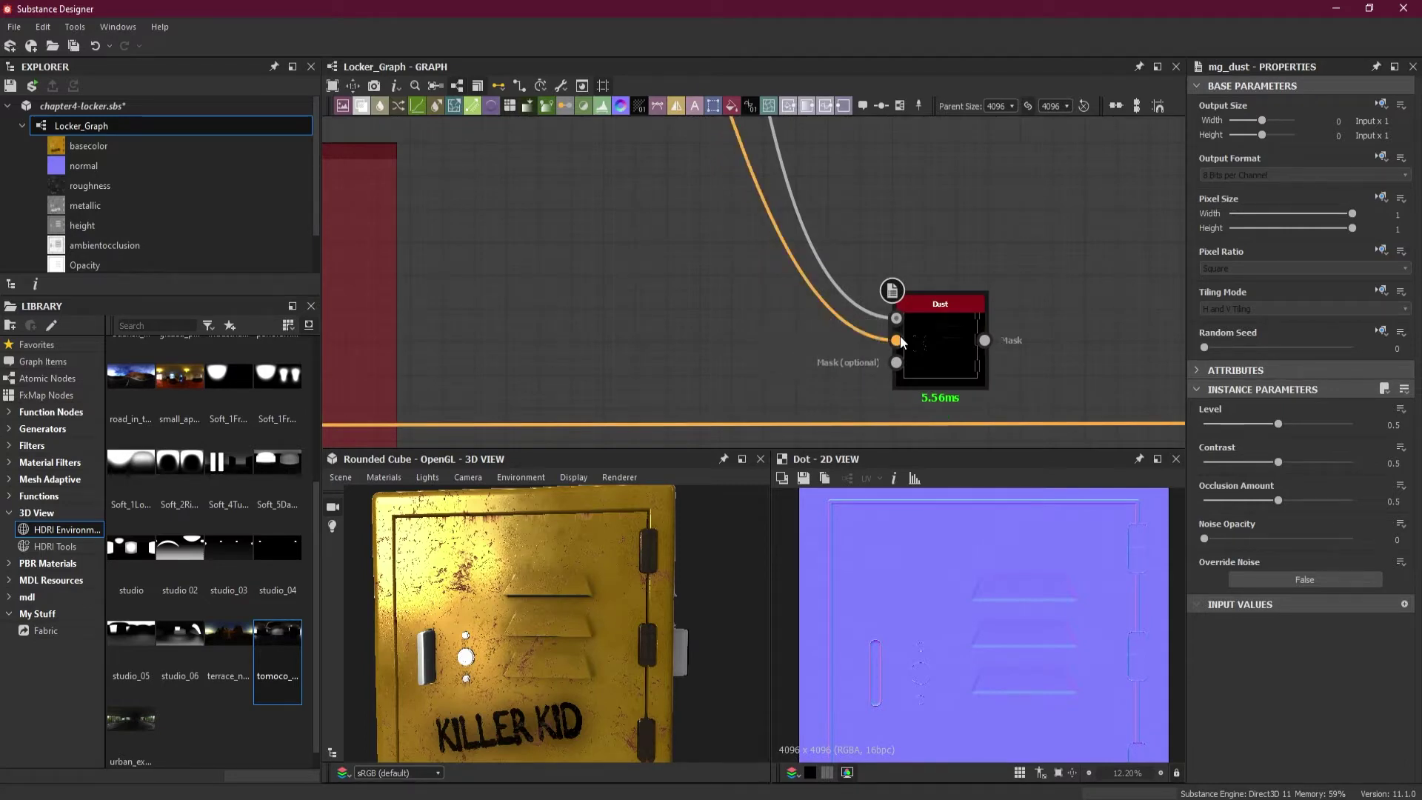
double_click(930, 341)
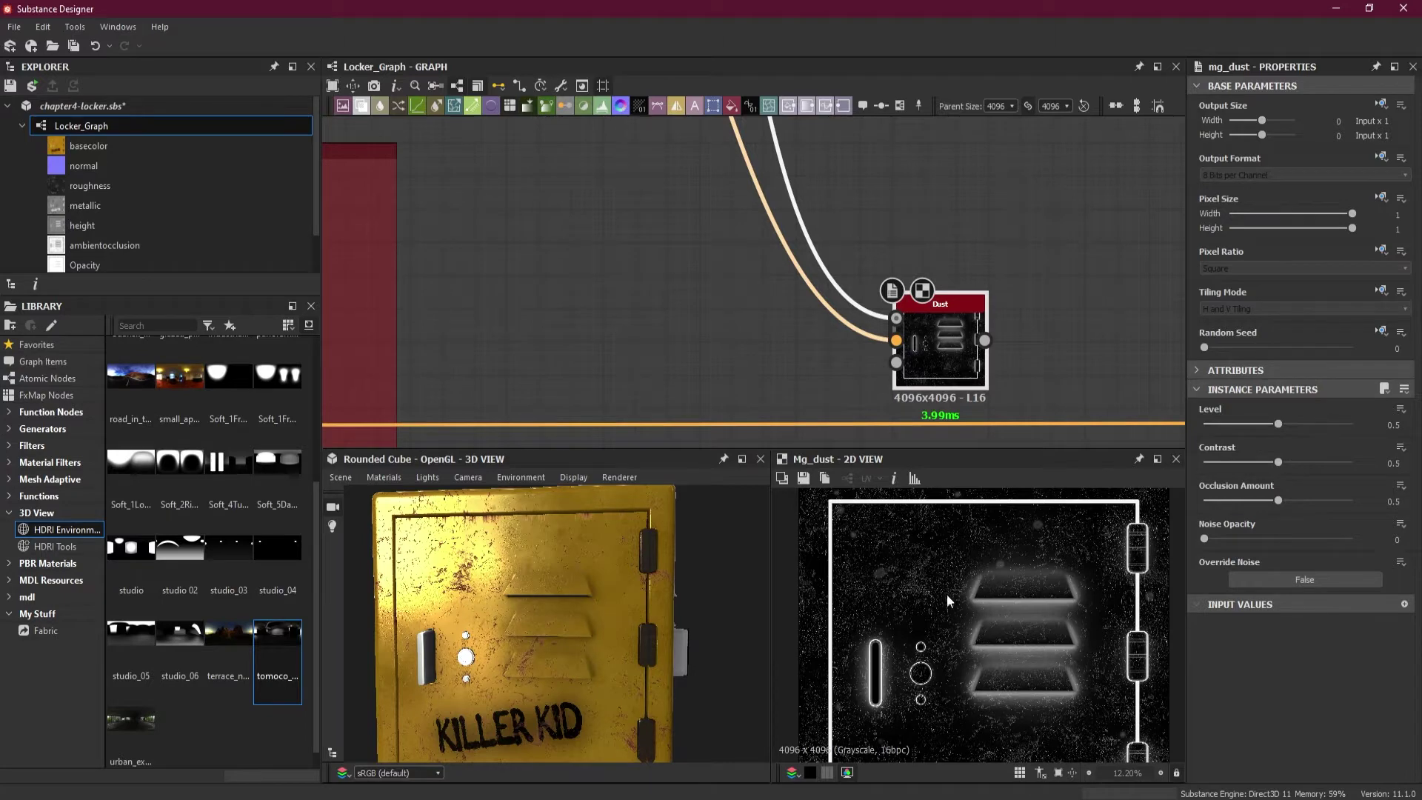
Insert a Blend node into the base color link after the Dust node and preview it
scroll(941, 593, down, 3)
scroll(853, 308, down, 3)
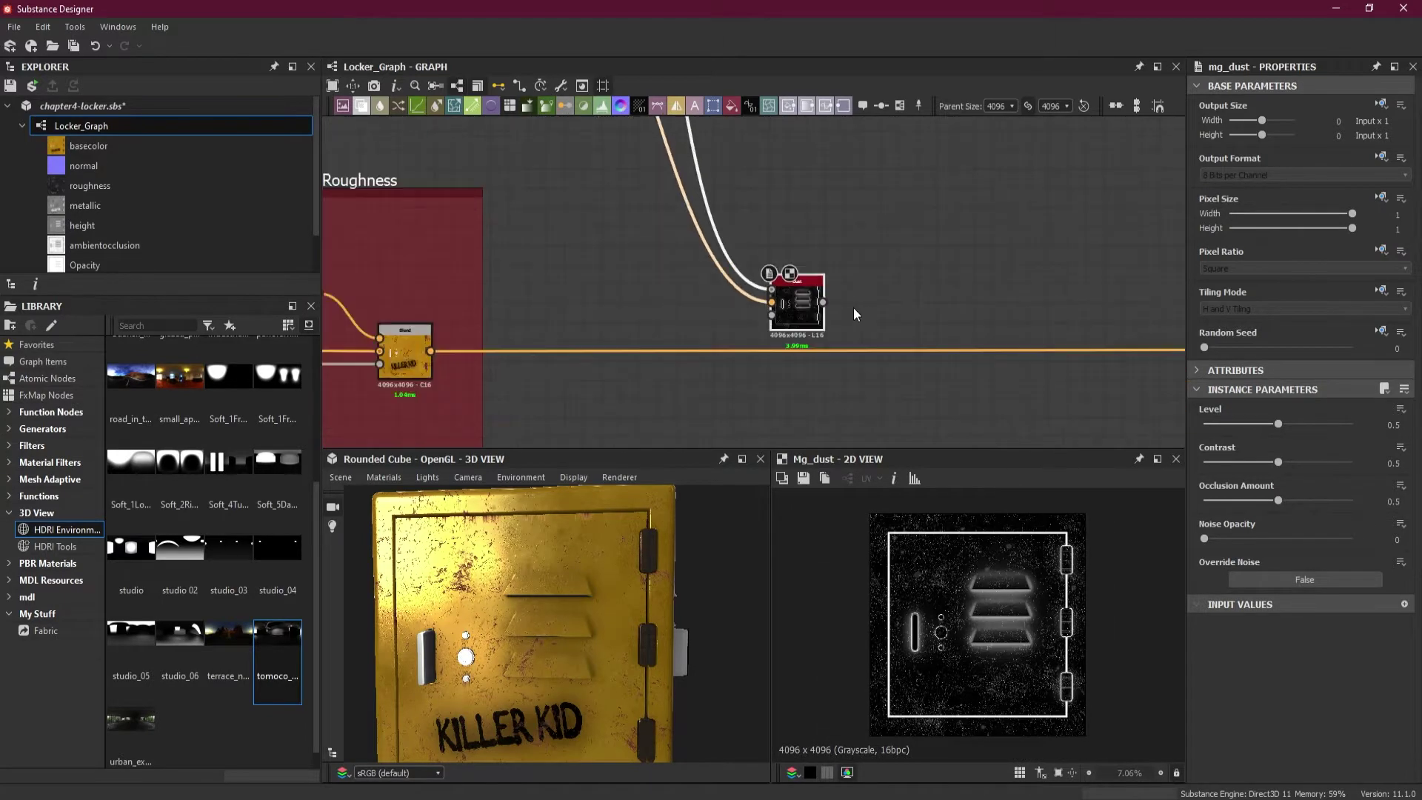
scroll(853, 308, down, 1)
click(923, 344)
key(space)
click(1013, 349)
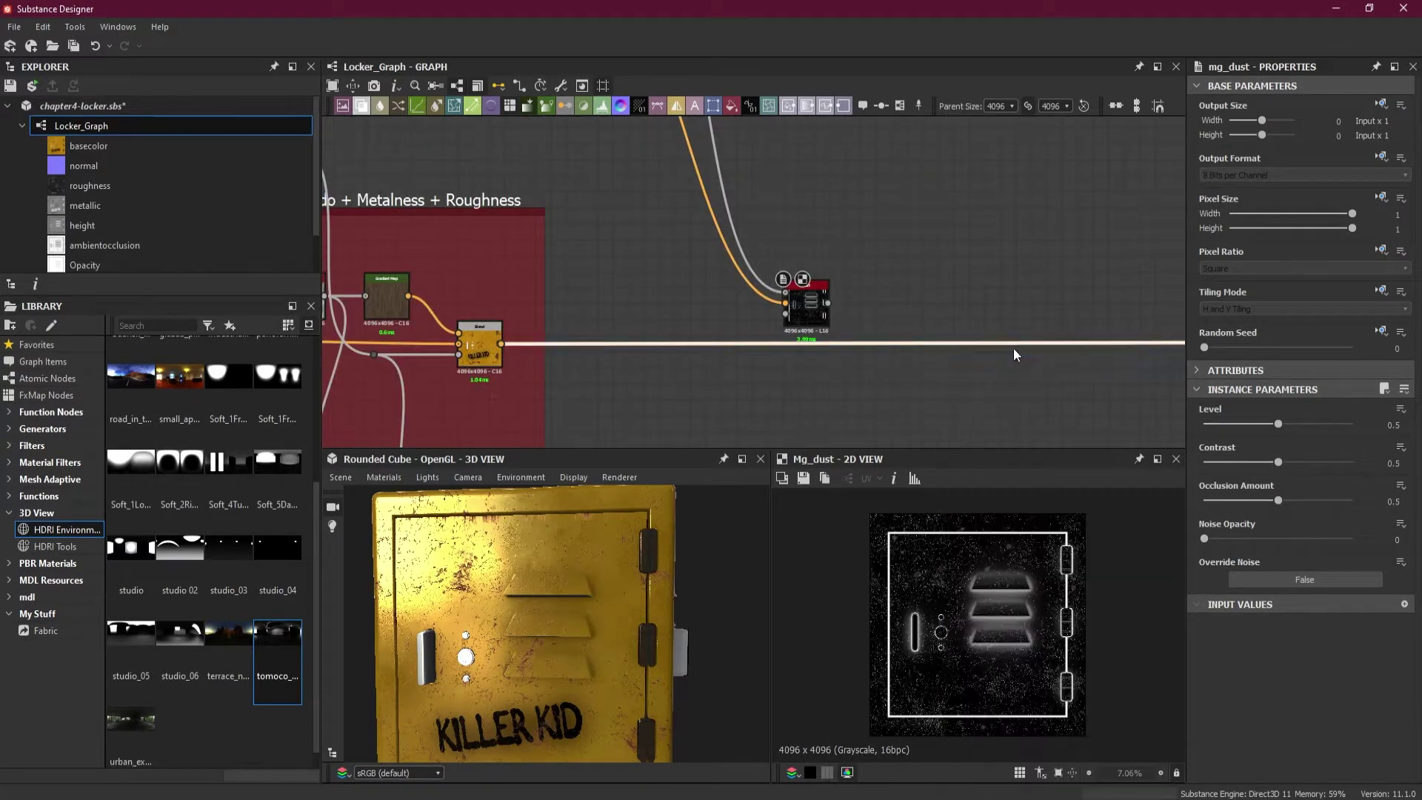
key(ctrl+v)
double_click(917, 344)
scroll(880, 348, up, 3)
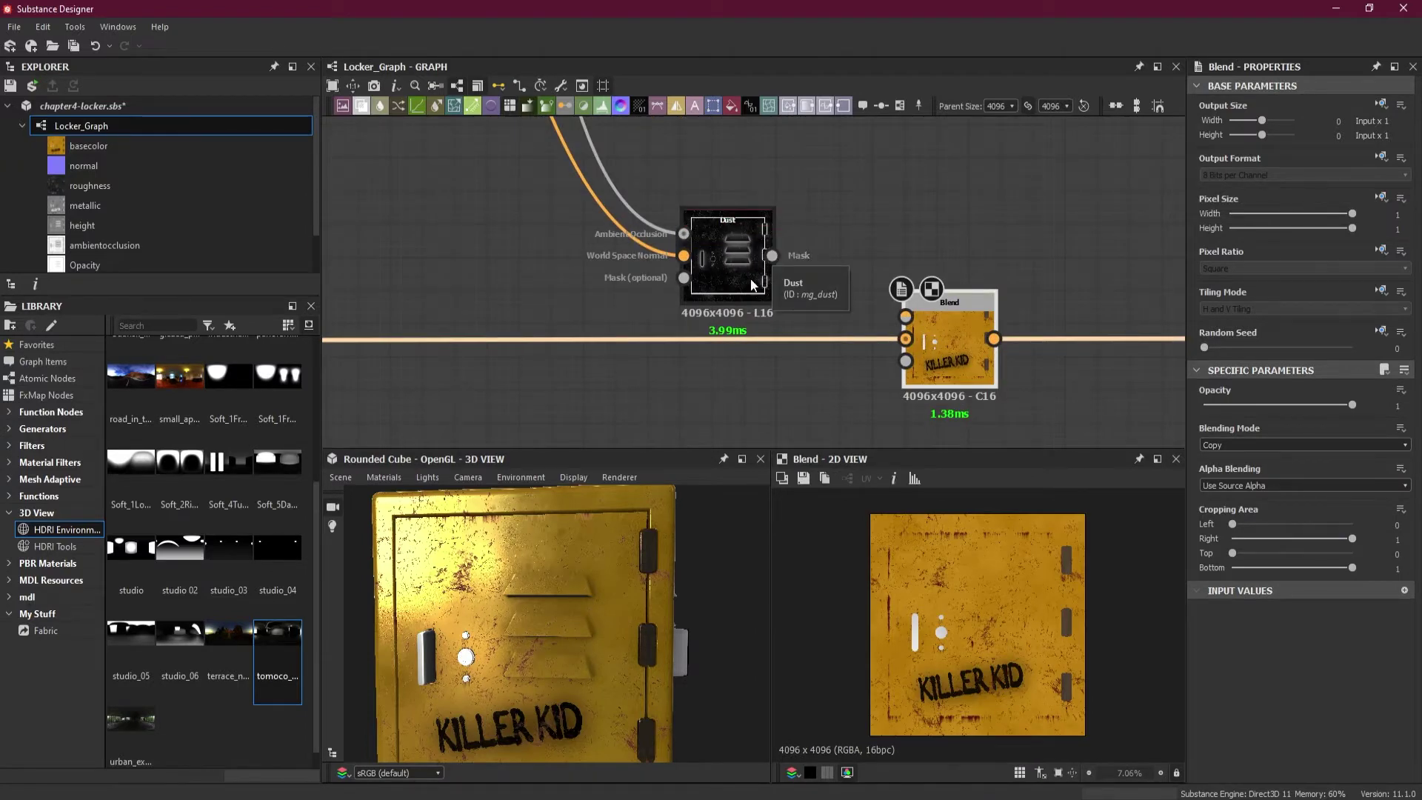
Connect the Dust mask to the Blend node's Opacity input and move the Dust node farther from the Blend node
scroll(773, 257, up, 1)
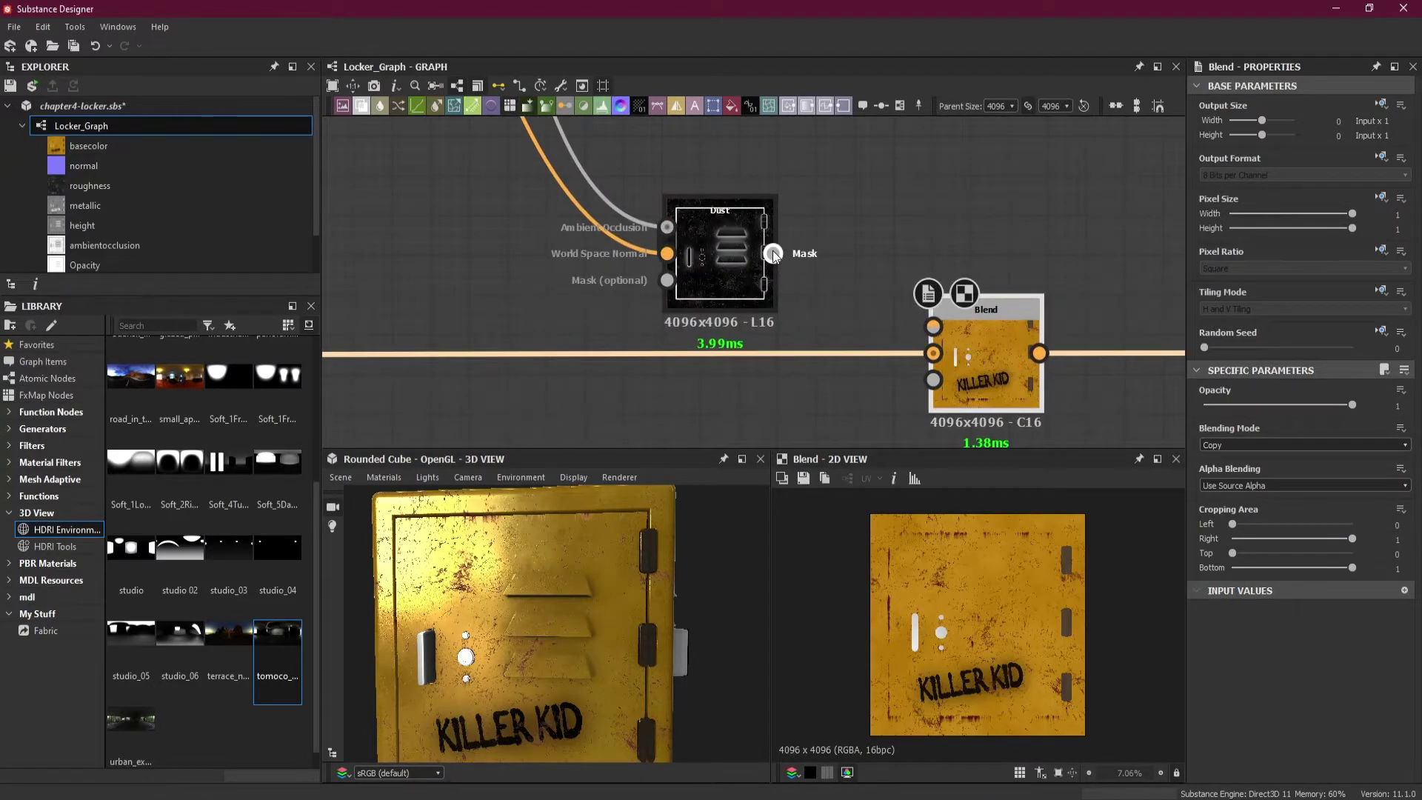
drag(773, 253, 932, 381)
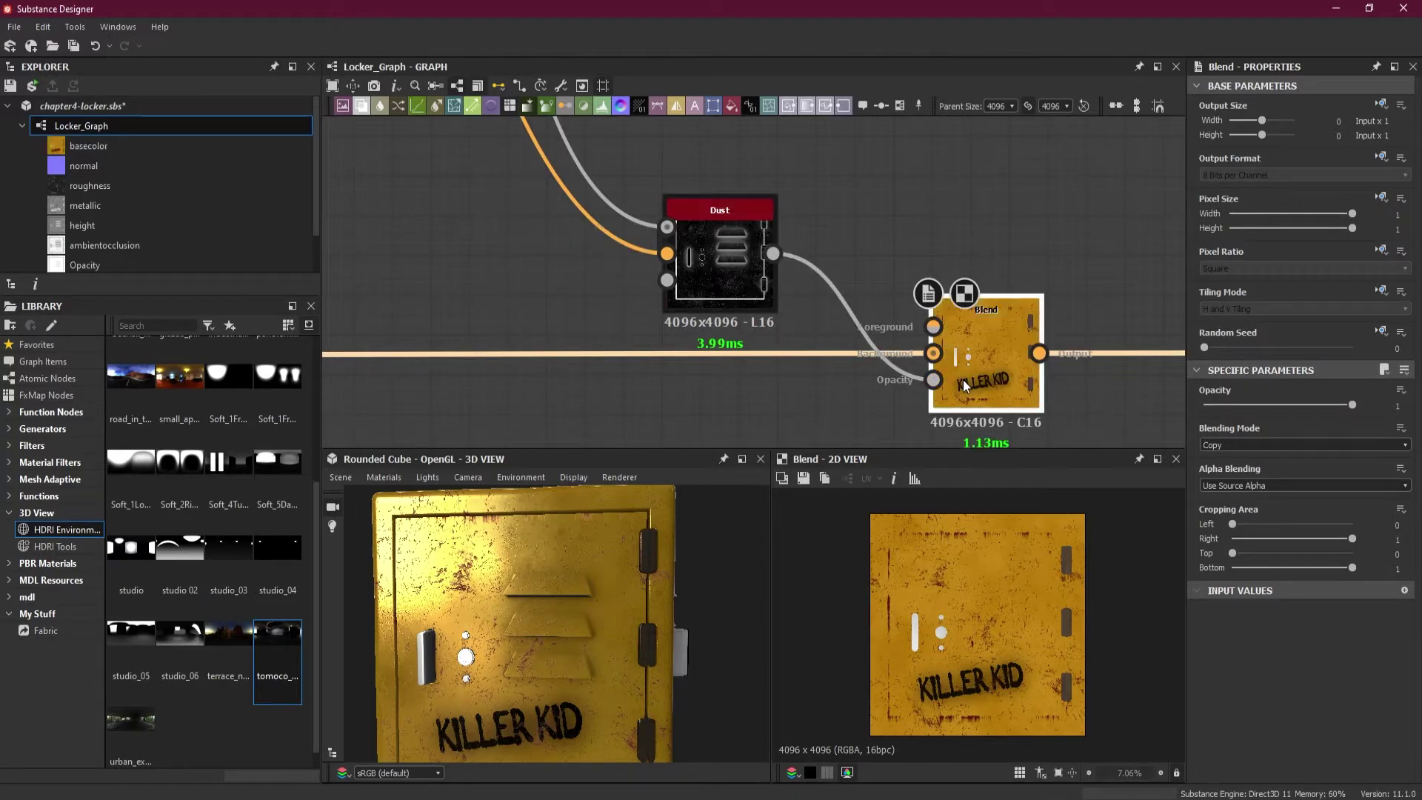
mouse_move(546, 637)
mouse_down()
mouse_move(610, 656)
mouse_move(641, 638)
mouse_move(554, 639)
mouse_up()
scroll(642, 638, up, 3)
scroll(964, 362, up, 2)
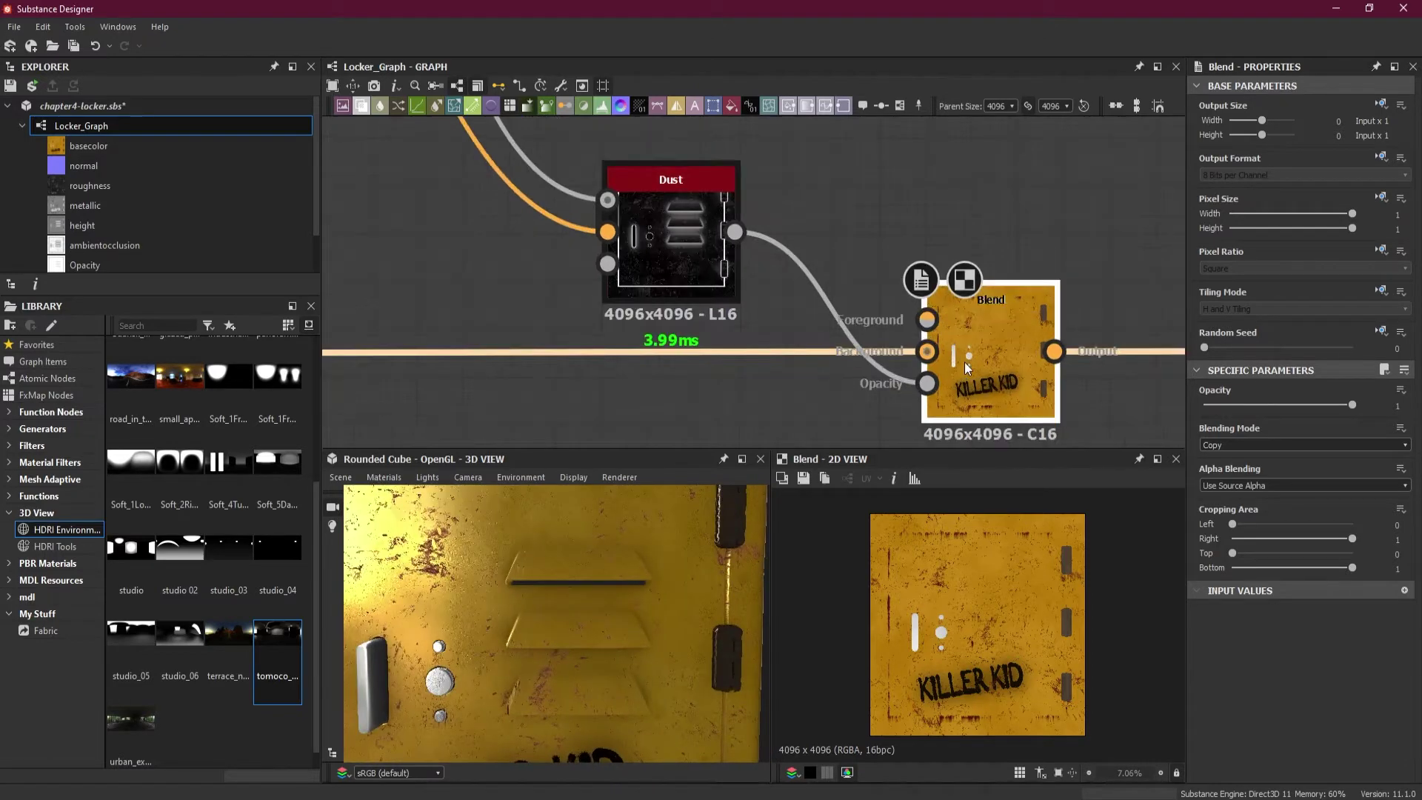
scroll(833, 318, down, 2)
drag(768, 276, 690, 281)
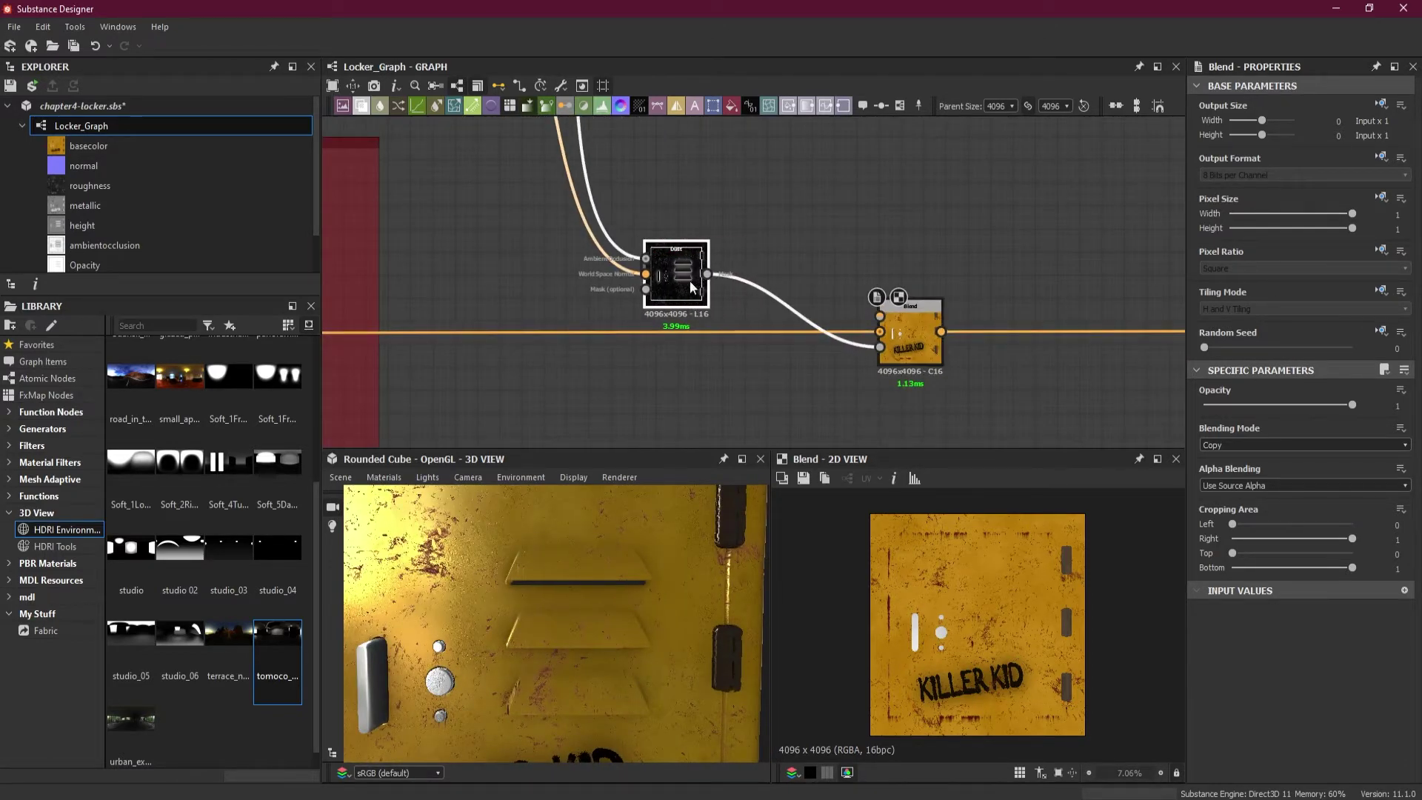
Add a Gradient Map node above the base color link and connect its output to the Blend node's Foreground input
click(782, 202)
key(space)
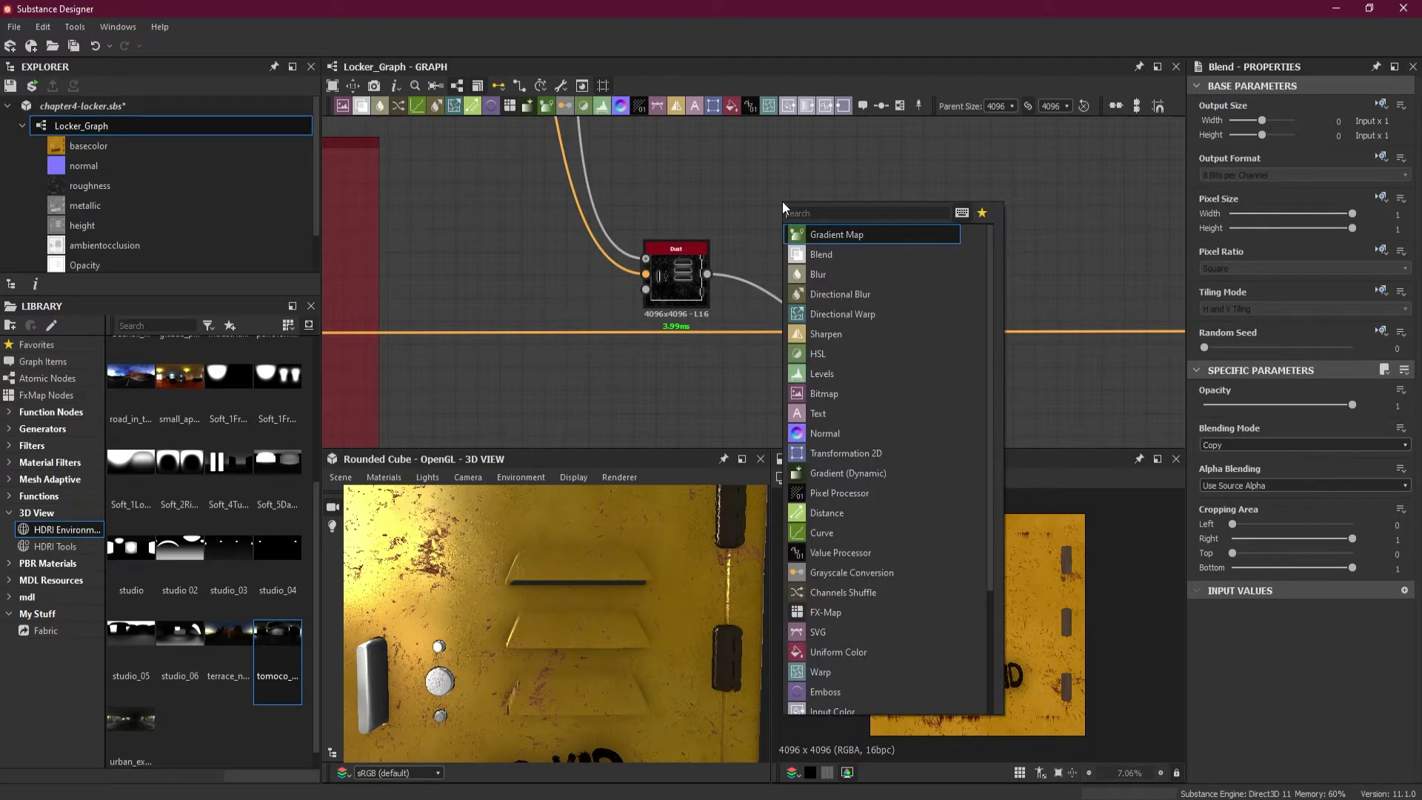
click(857, 234)
drag(810, 195, 881, 316)
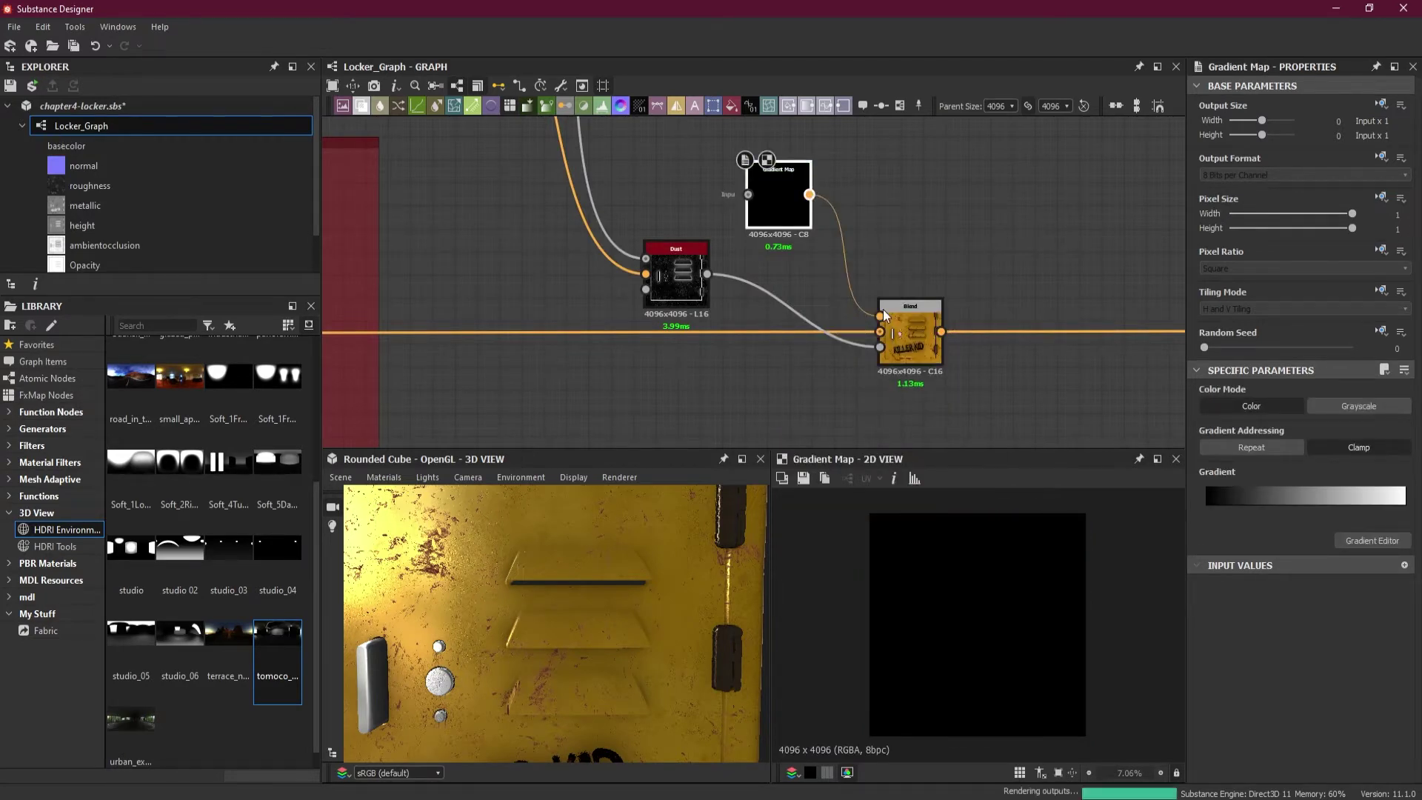
drag(606, 641, 522, 622)
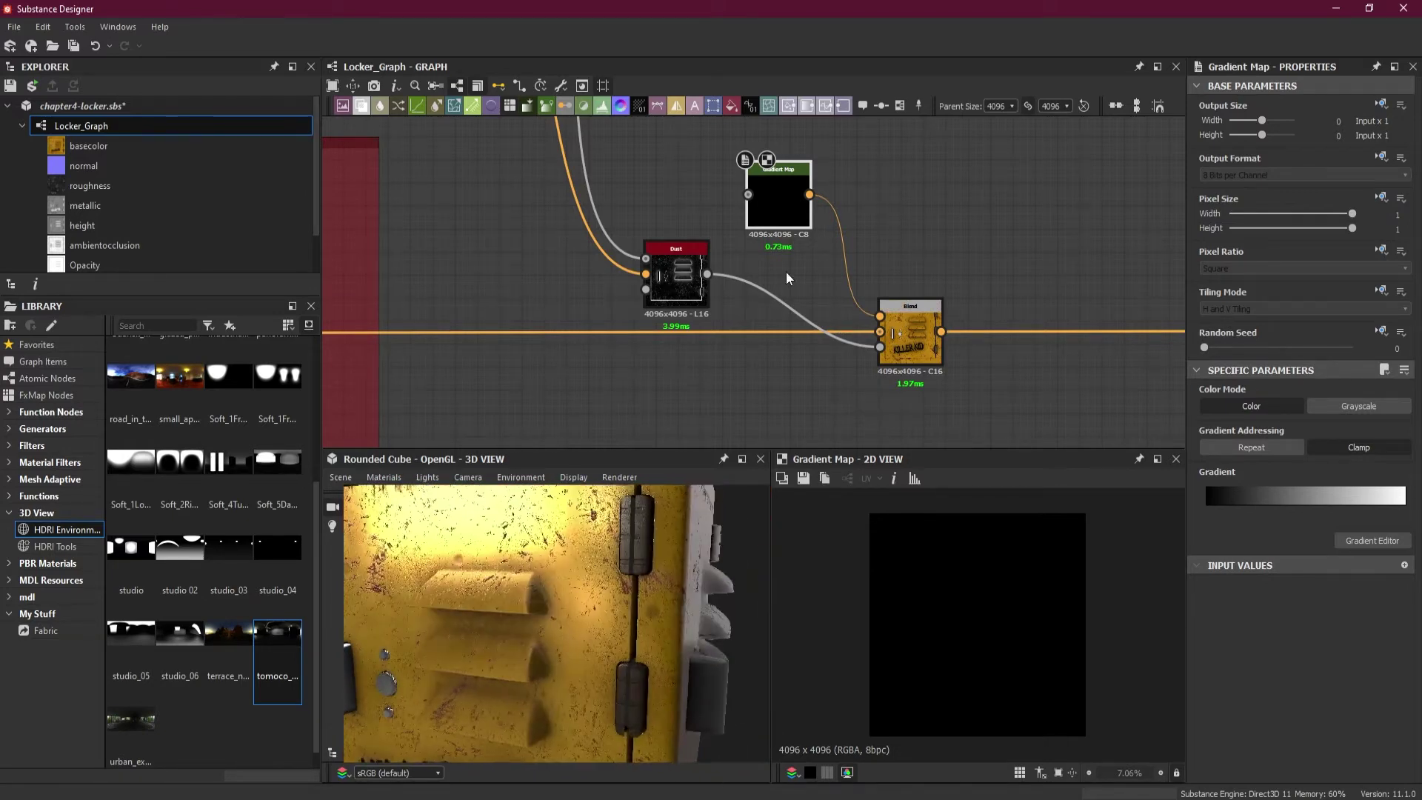
Move the Blend and Dust nodes farther apart to make room around the Gradient Map, and select the Gradient Map
drag(903, 335, 947, 338)
drag(677, 279, 623, 280)
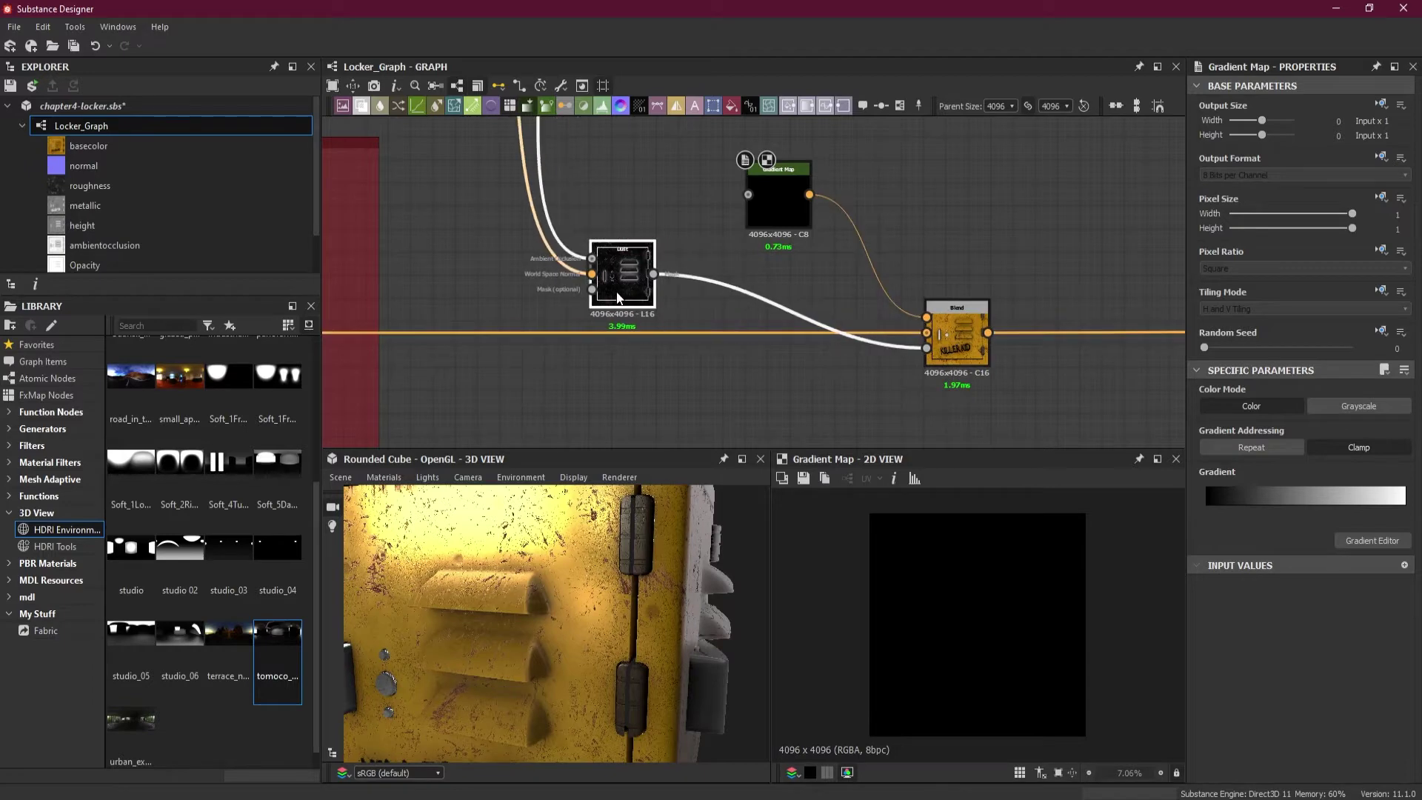
click(770, 218)
scroll(777, 222, up, 3)
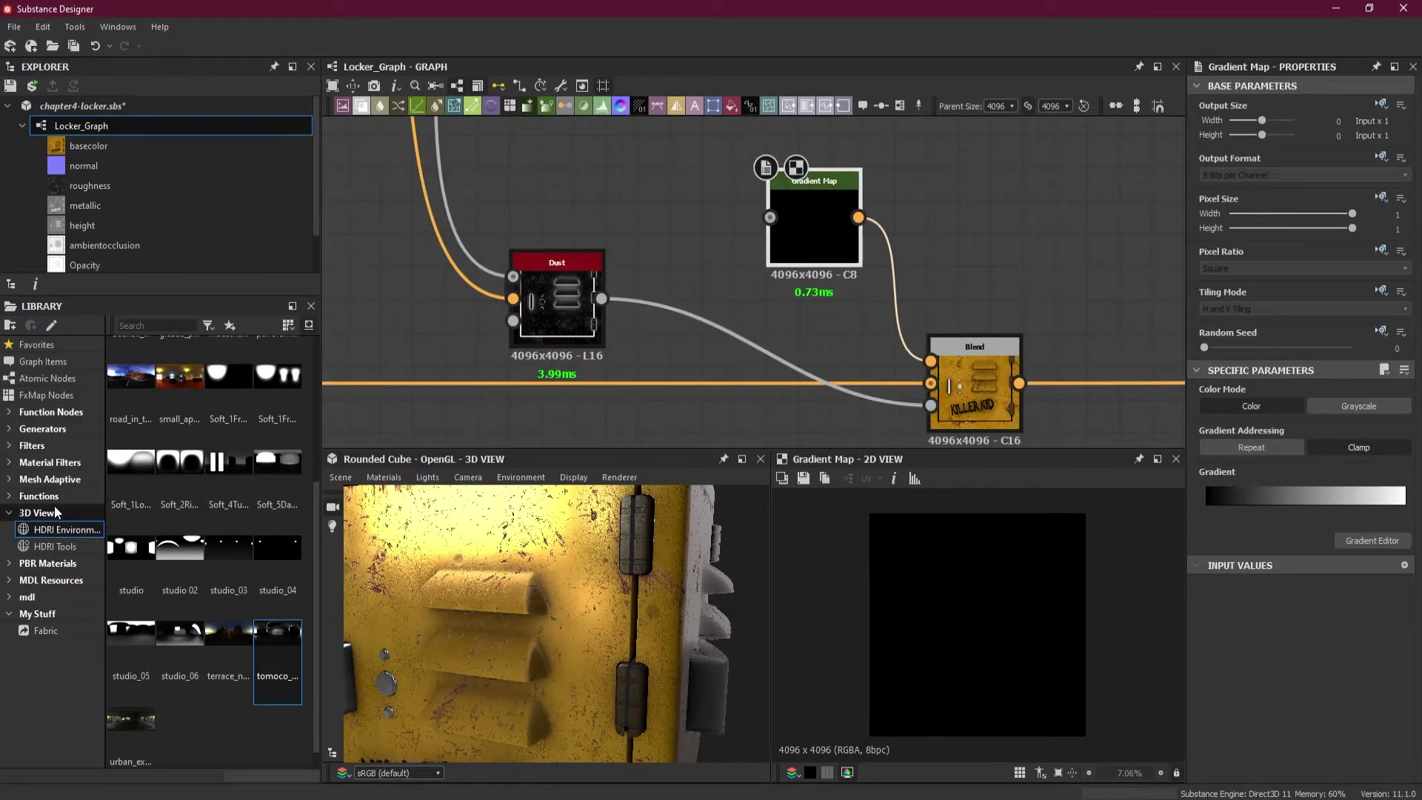
Collapse the 3D View category in the library and open the Noises category under Generators
click(11, 513)
click(14, 463)
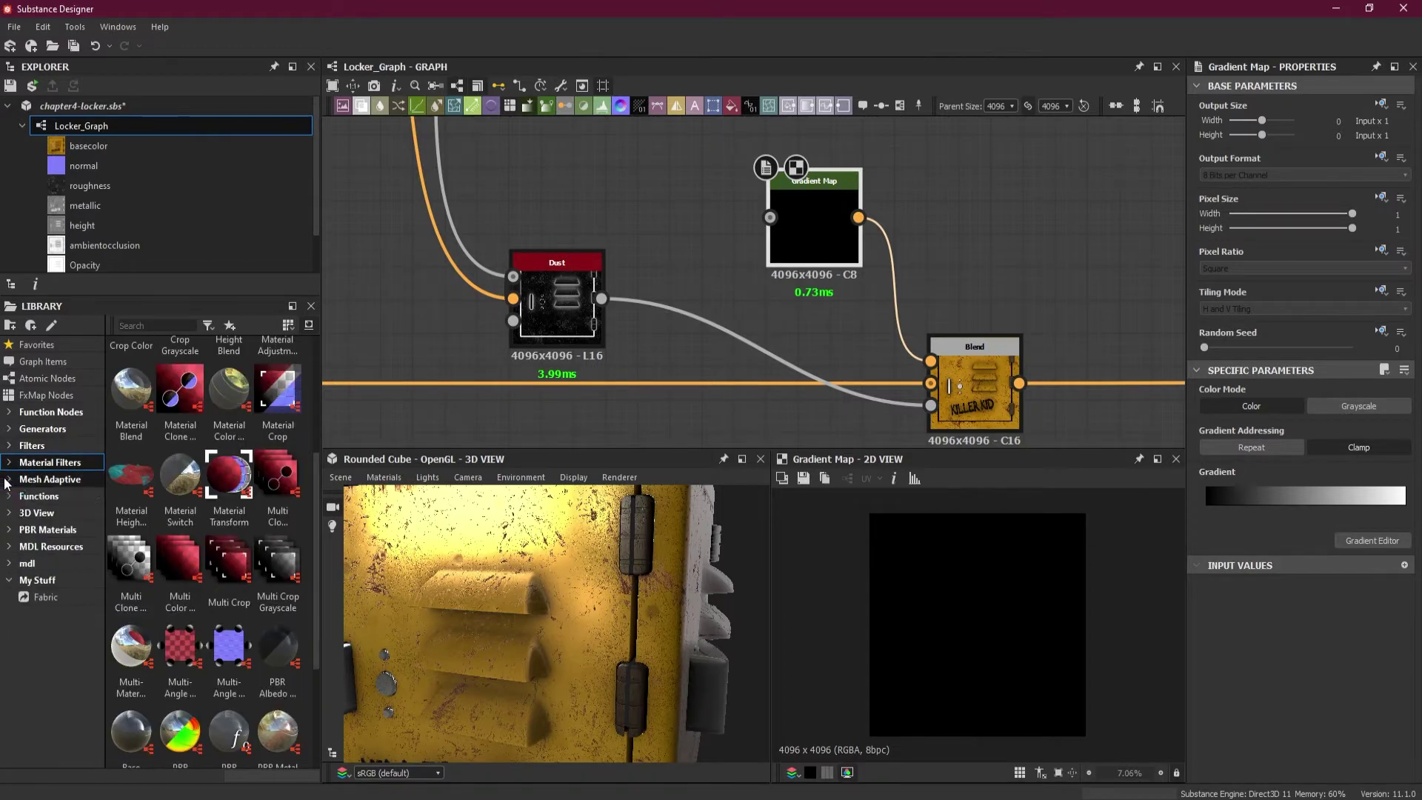
click(12, 447)
click(26, 429)
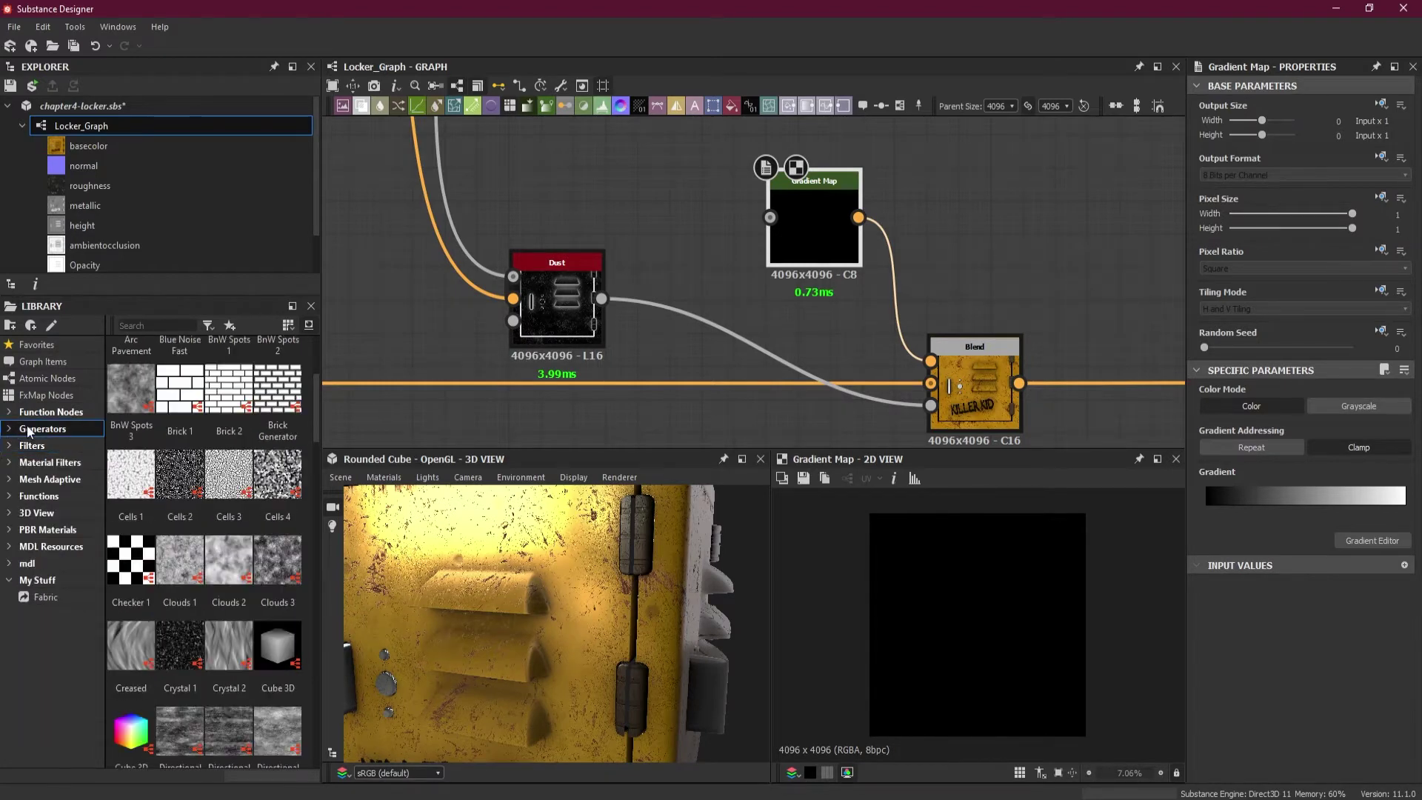
click(10, 428)
click(44, 446)
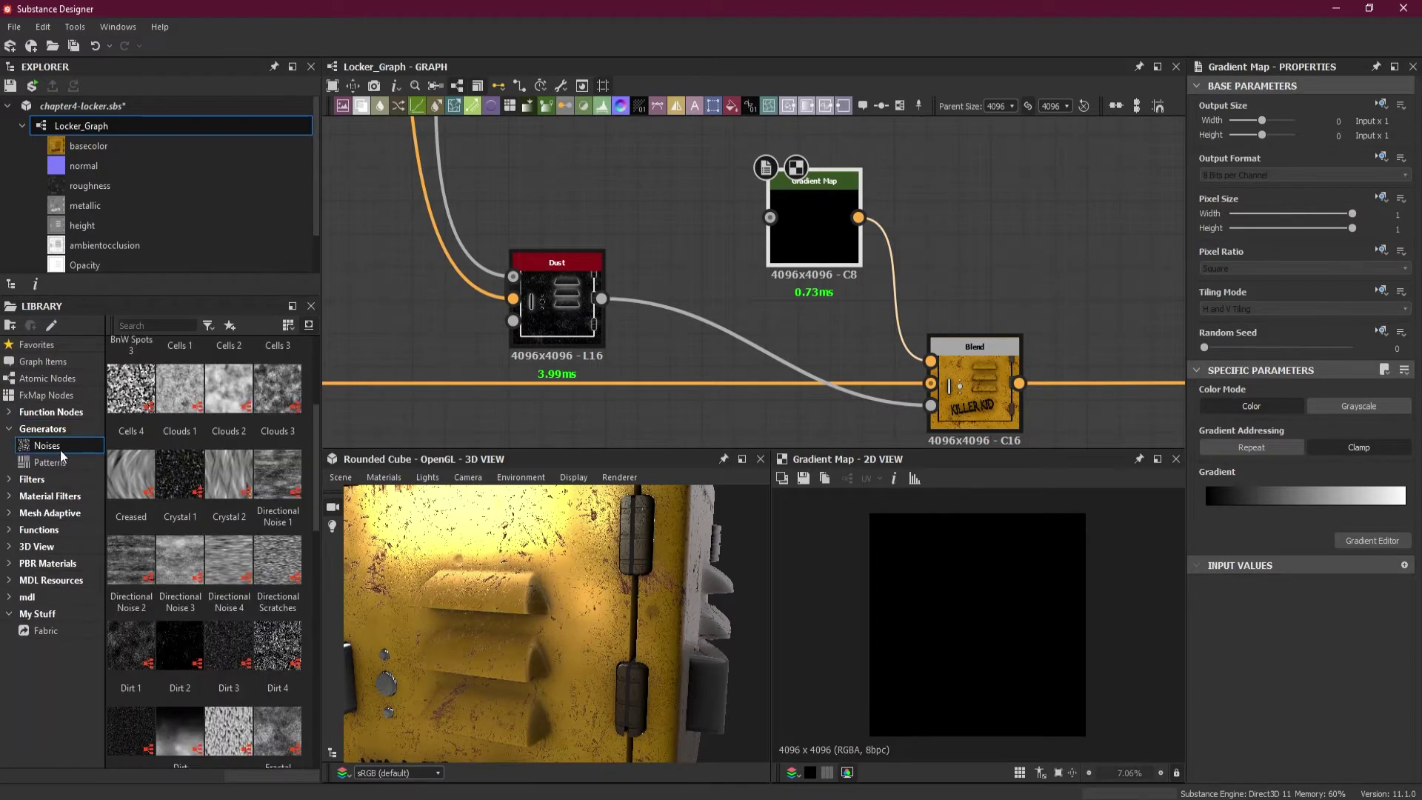
Display the library items as large icons and widen the library area
click(289, 325)
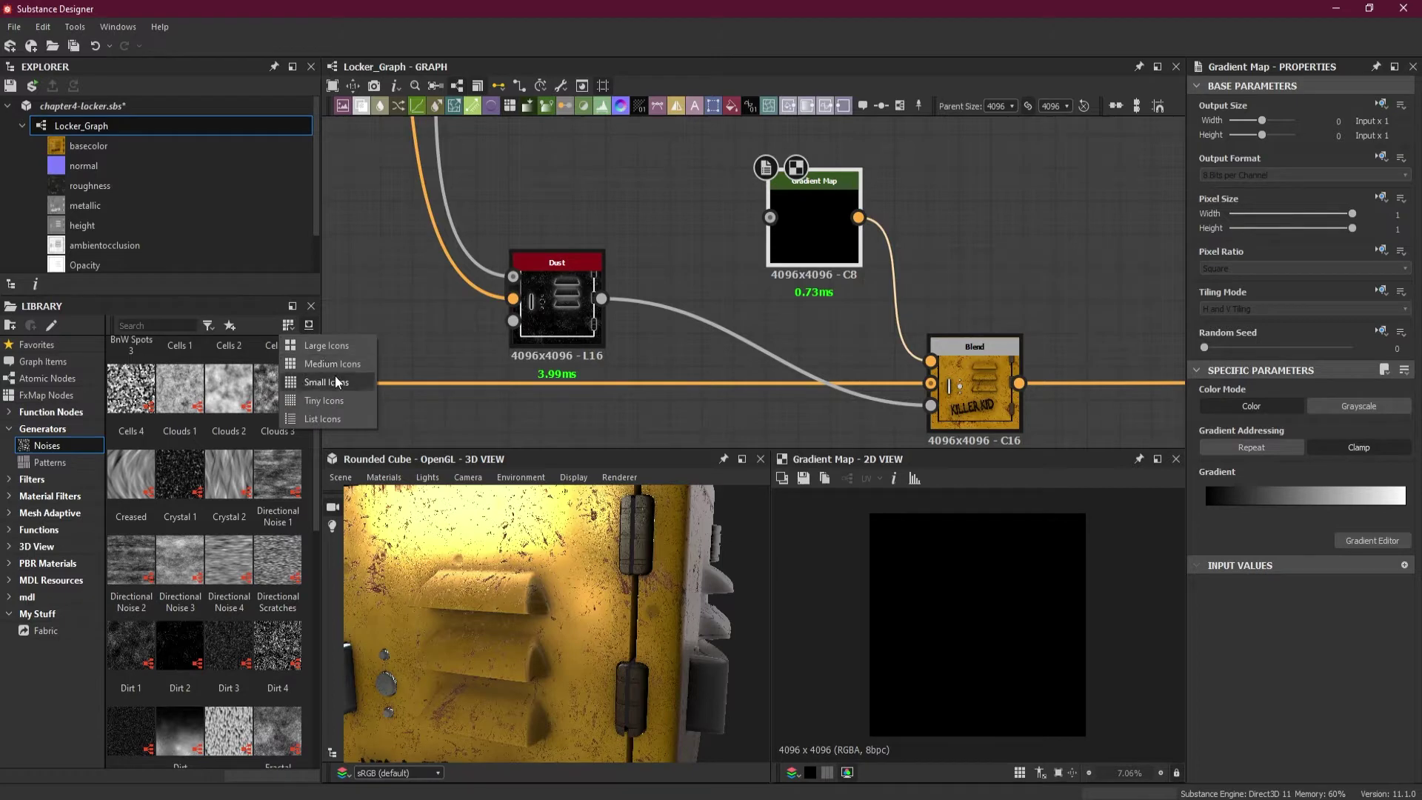
click(327, 346)
drag(323, 439, 416, 444)
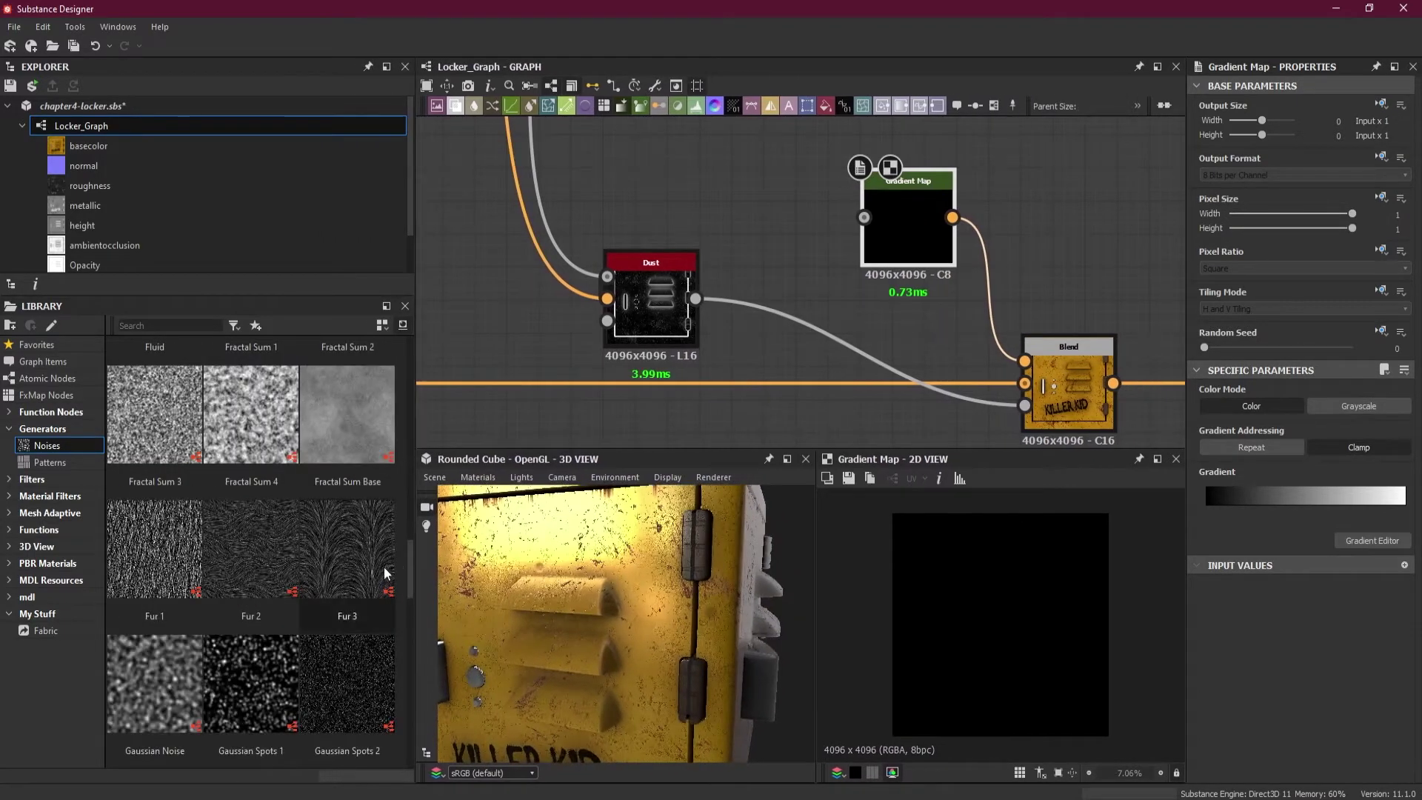
Add Fractal Sum Base and Clouds 3 noise nodes to the graph above the Dust node
drag(407, 568, 408, 541)
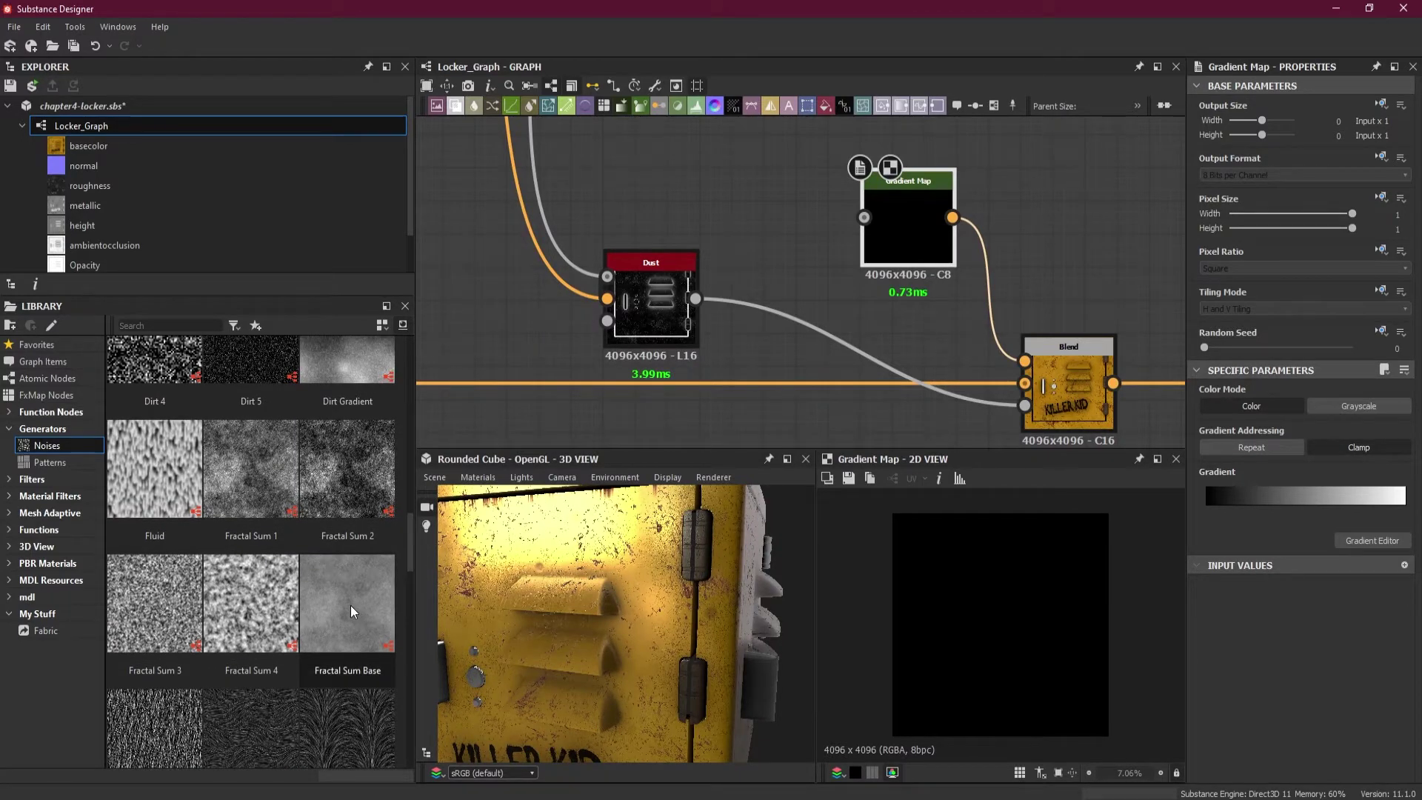
drag(349, 606, 634, 161)
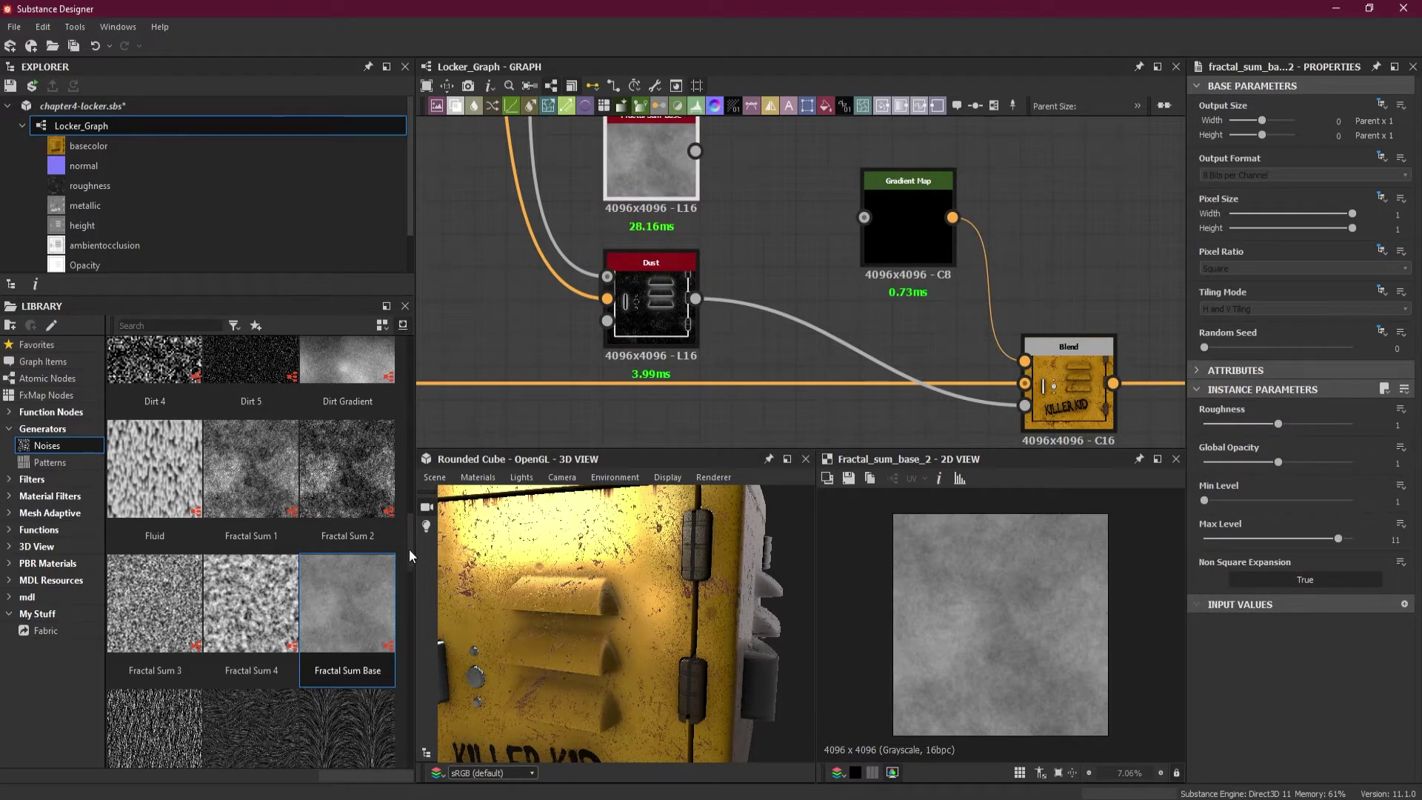
drag(409, 548, 406, 517)
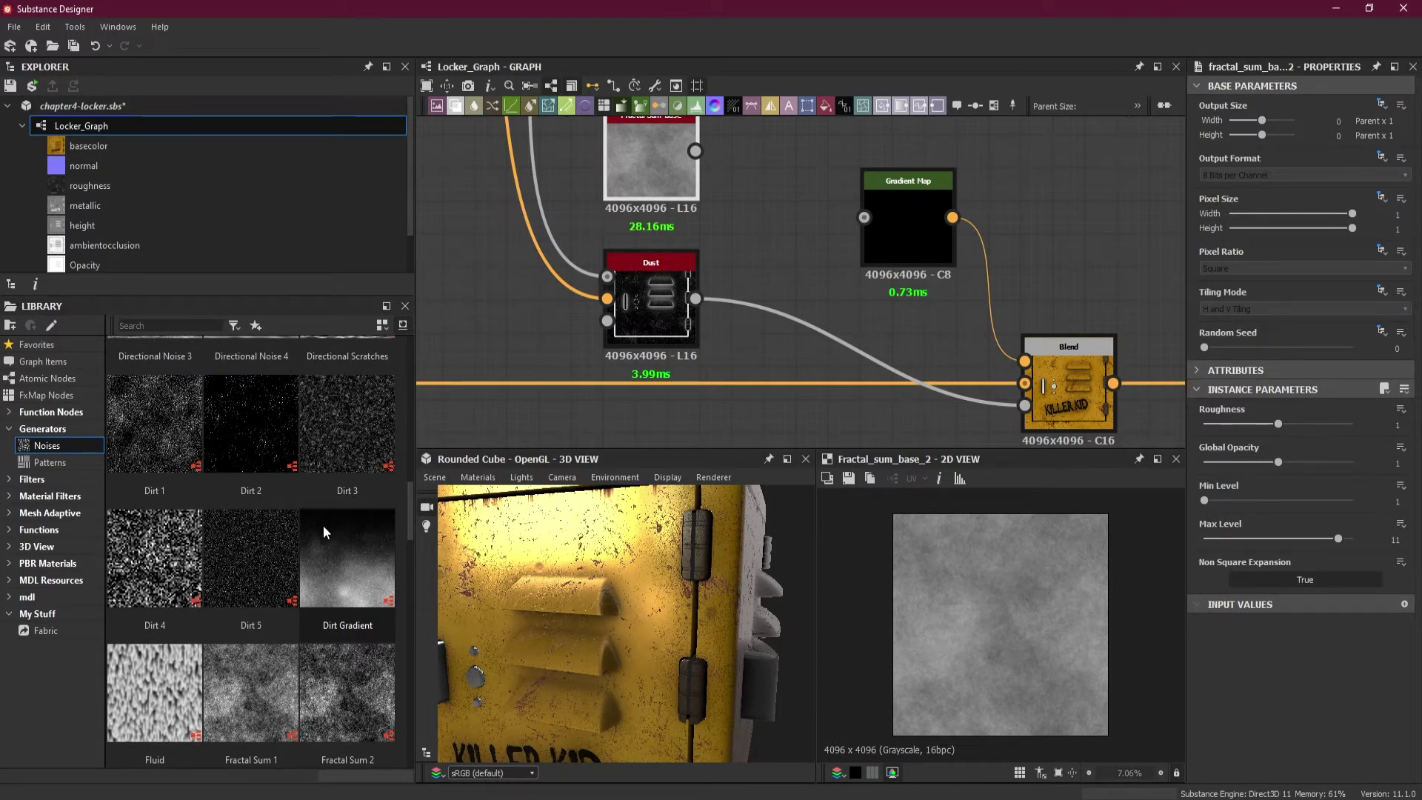
drag(411, 517, 406, 433)
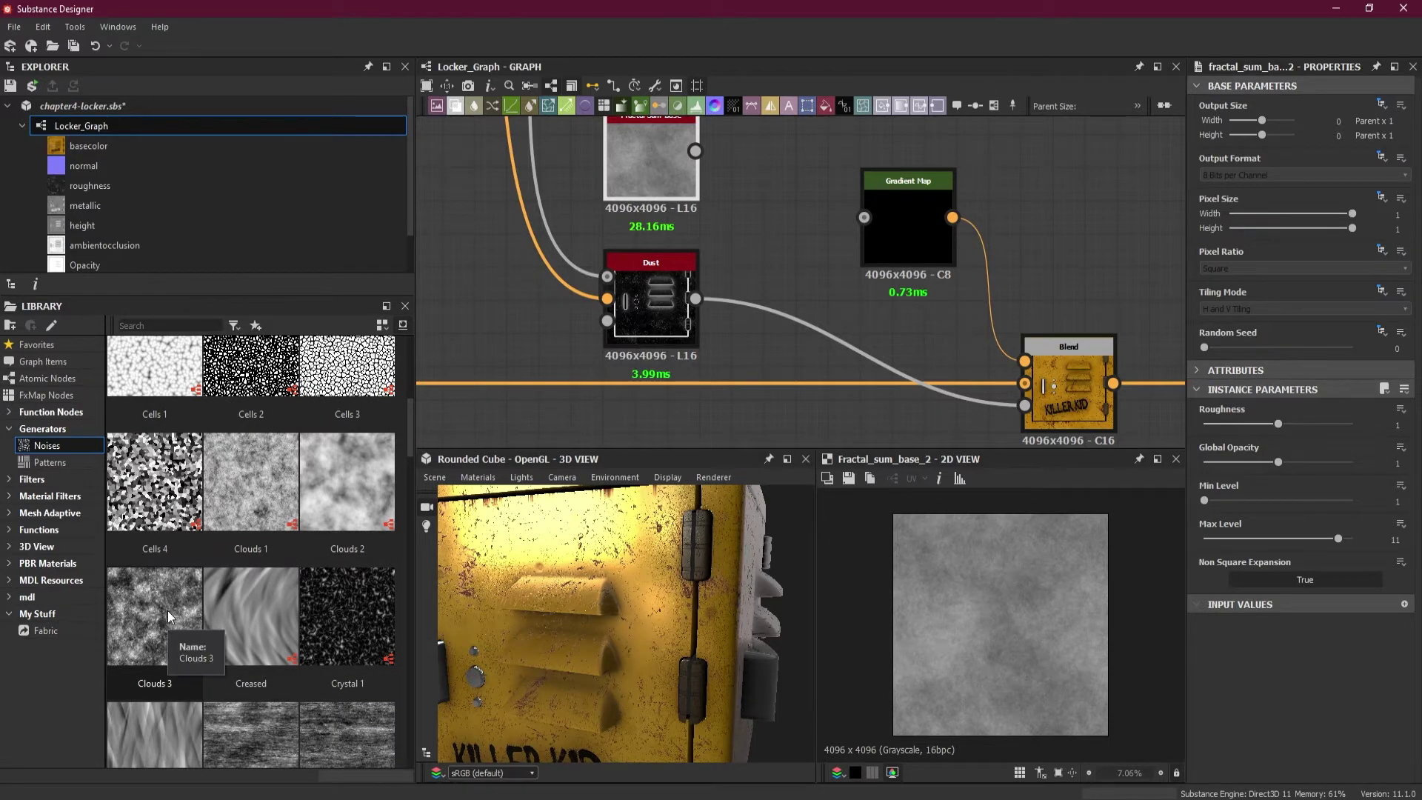
drag(166, 617, 795, 146)
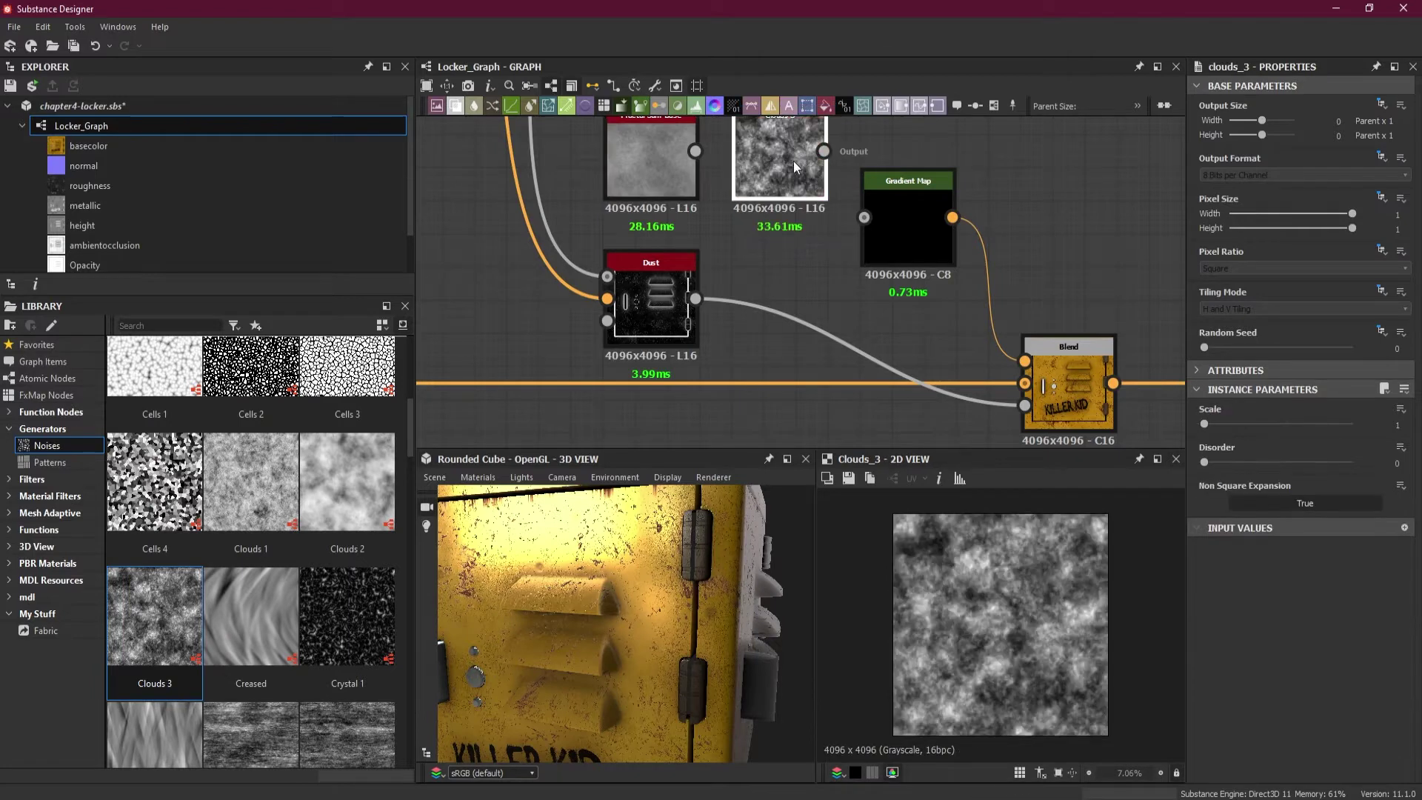
Add BnW Spots 3 and Moisture Noise nodes to the graph above the Blend node
drag(411, 441, 415, 405)
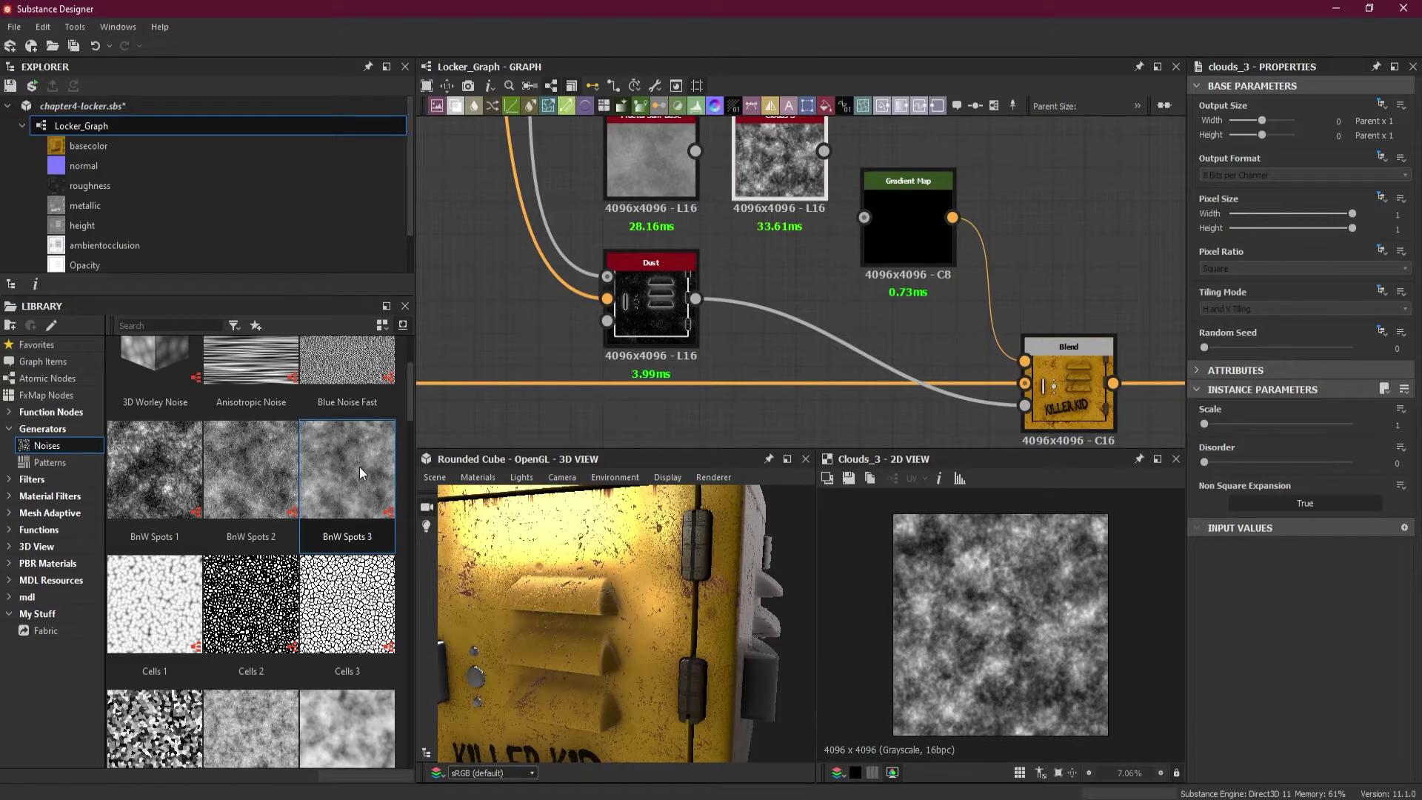
drag(358, 466, 1061, 152)
drag(1064, 162, 1066, 162)
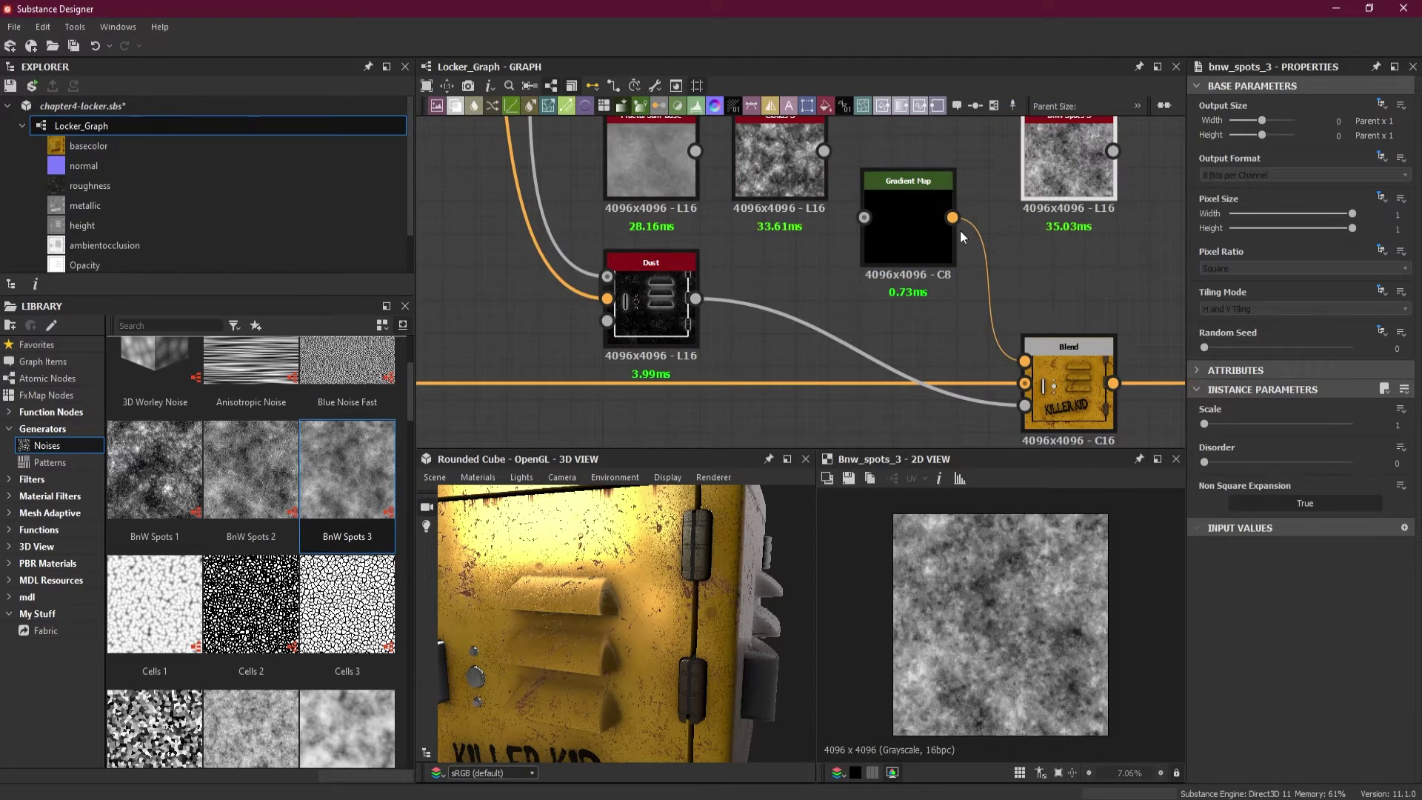
drag(410, 386, 412, 720)
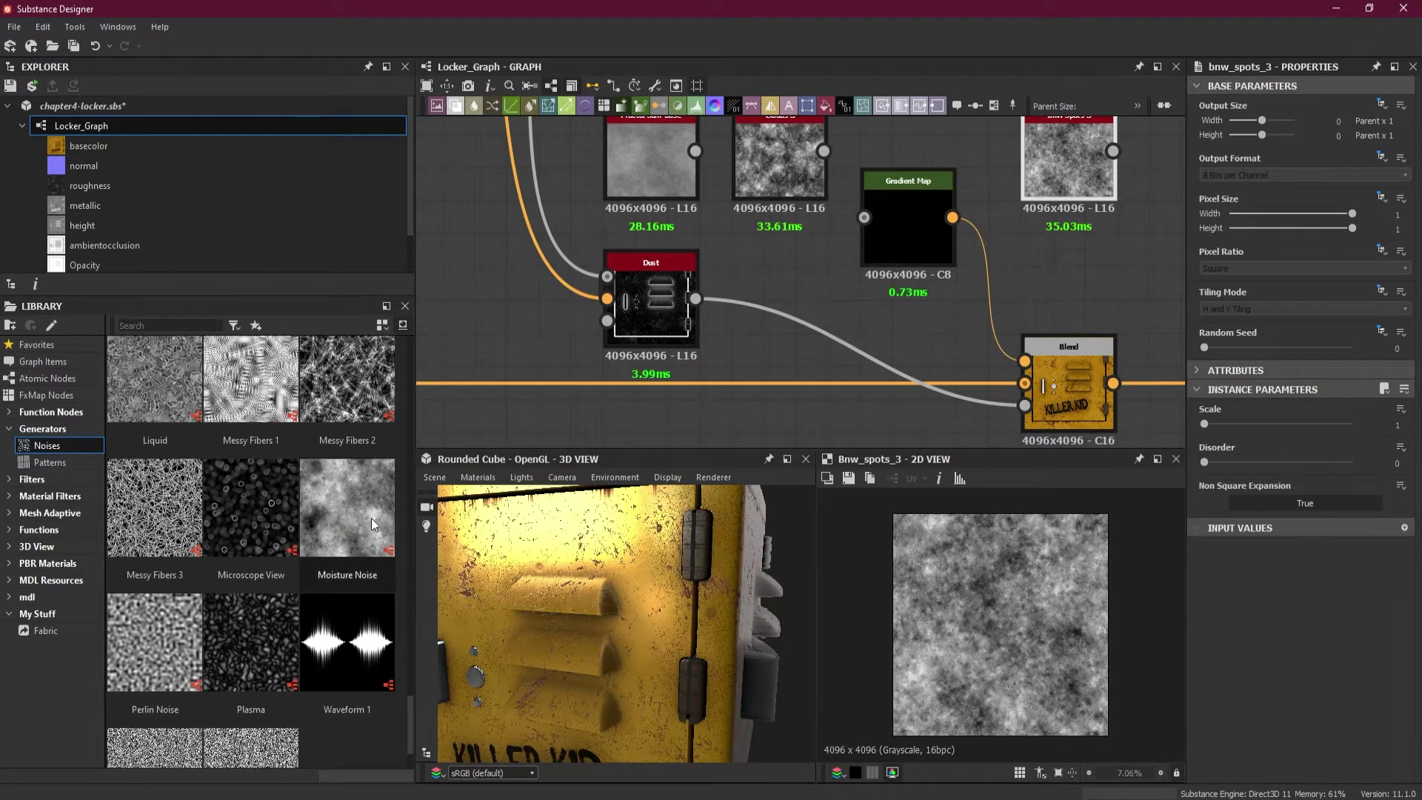
drag(371, 517, 1114, 260)
Display the library items as medium icons and narrow the library area
click(382, 326)
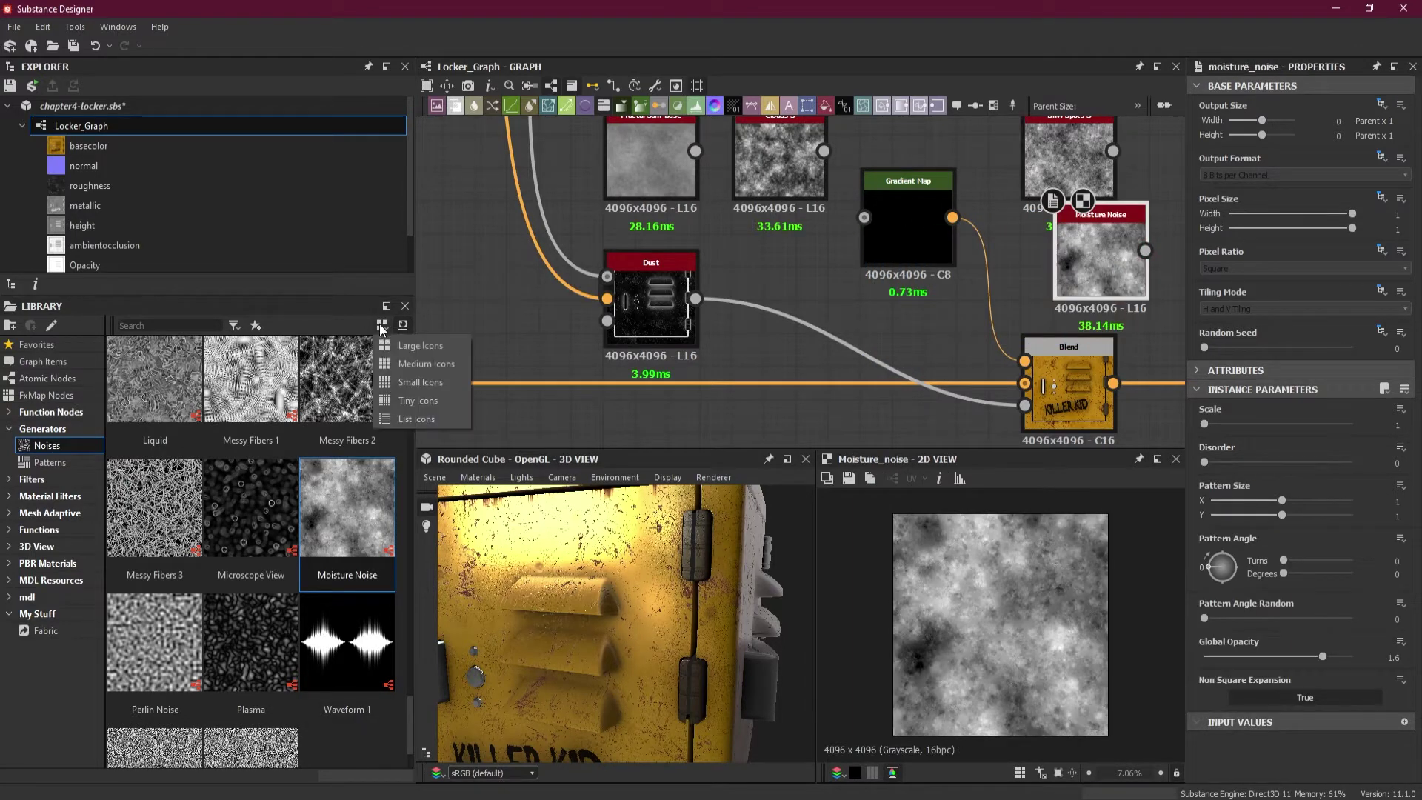
click(434, 363)
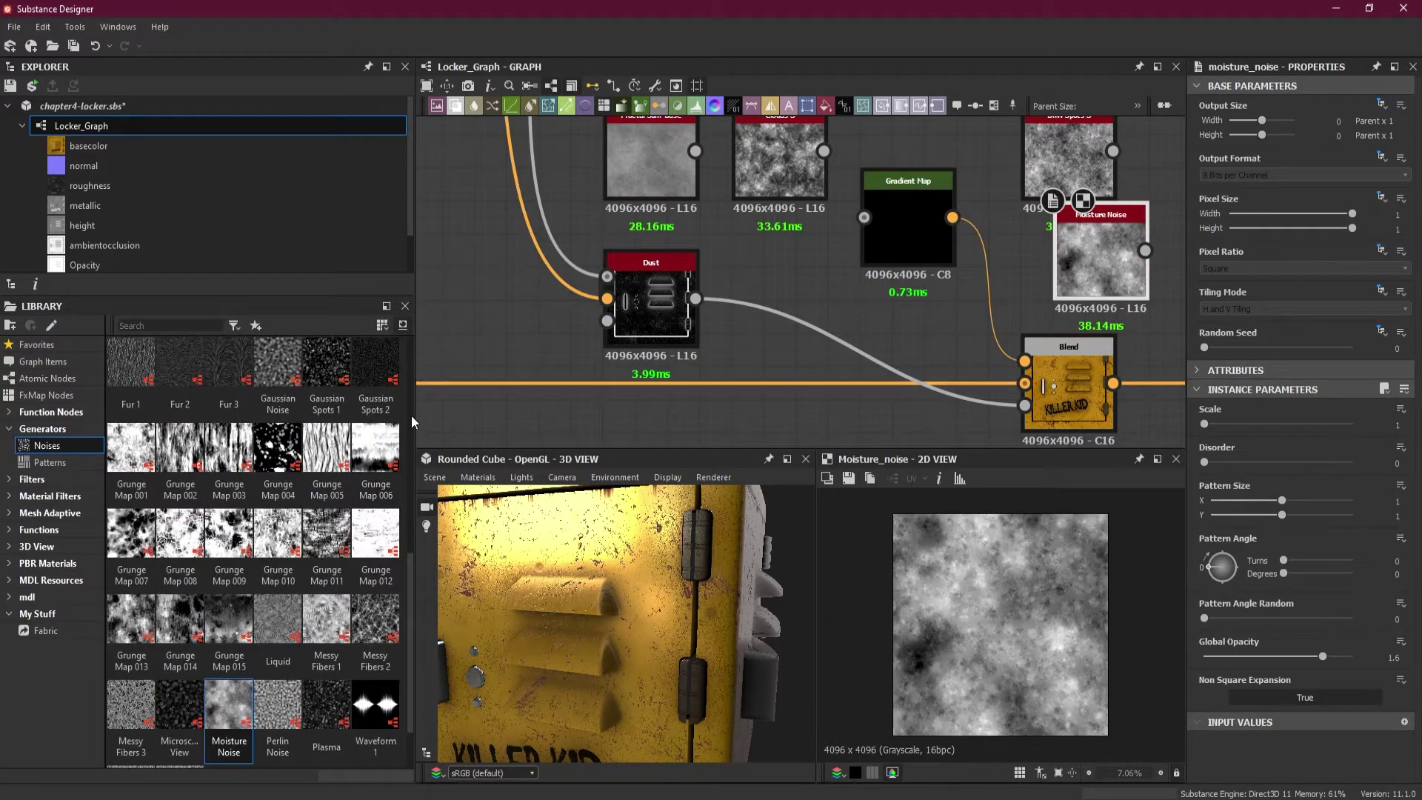
drag(412, 419, 264, 419)
Move the BnW Spots 3, Moisture Noise and Clouds 3 nodes away from the Gradient Map to a free area above the Blend node
scroll(869, 264, down, 3)
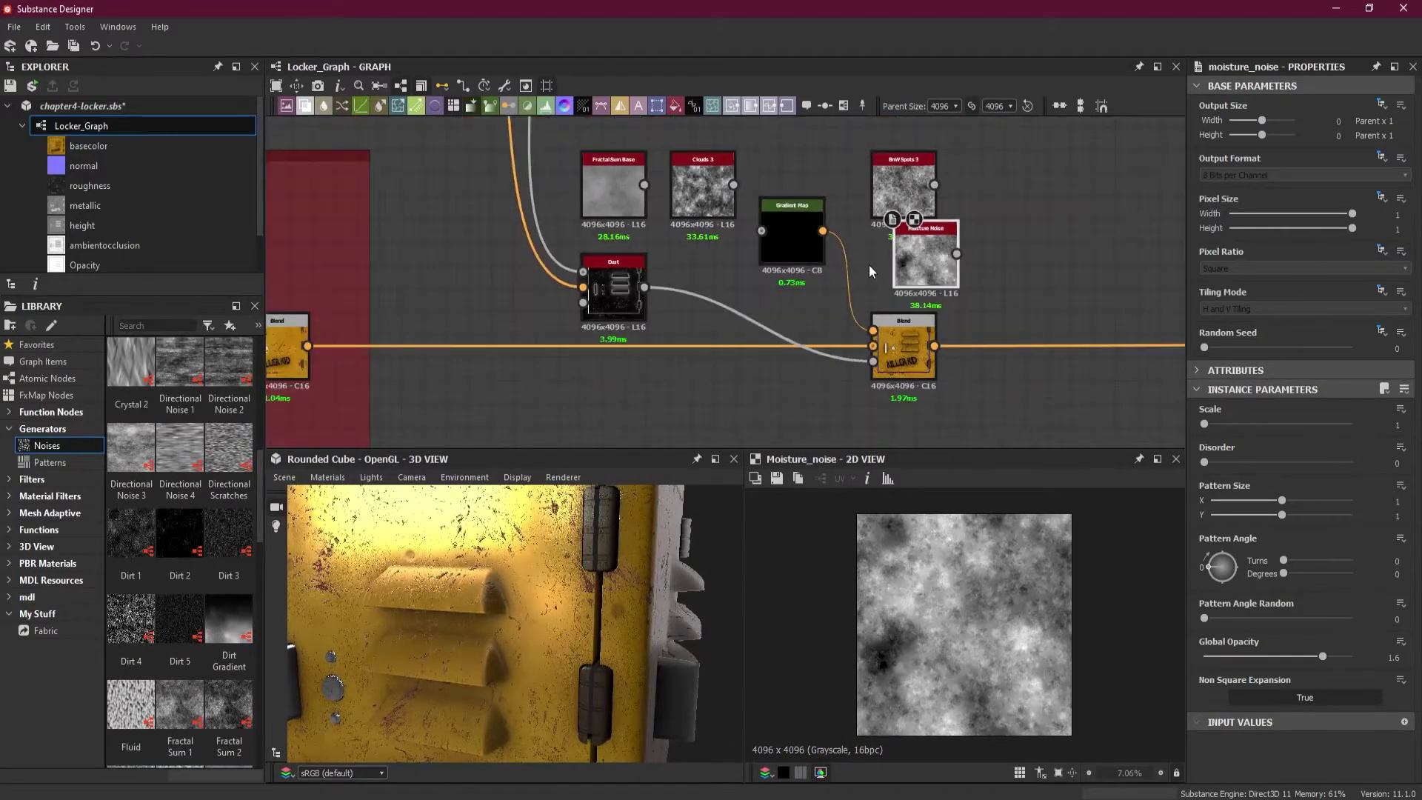
middle_drag(868, 265, 838, 347)
scroll(837, 348, up, 1)
drag(868, 282, 1001, 224)
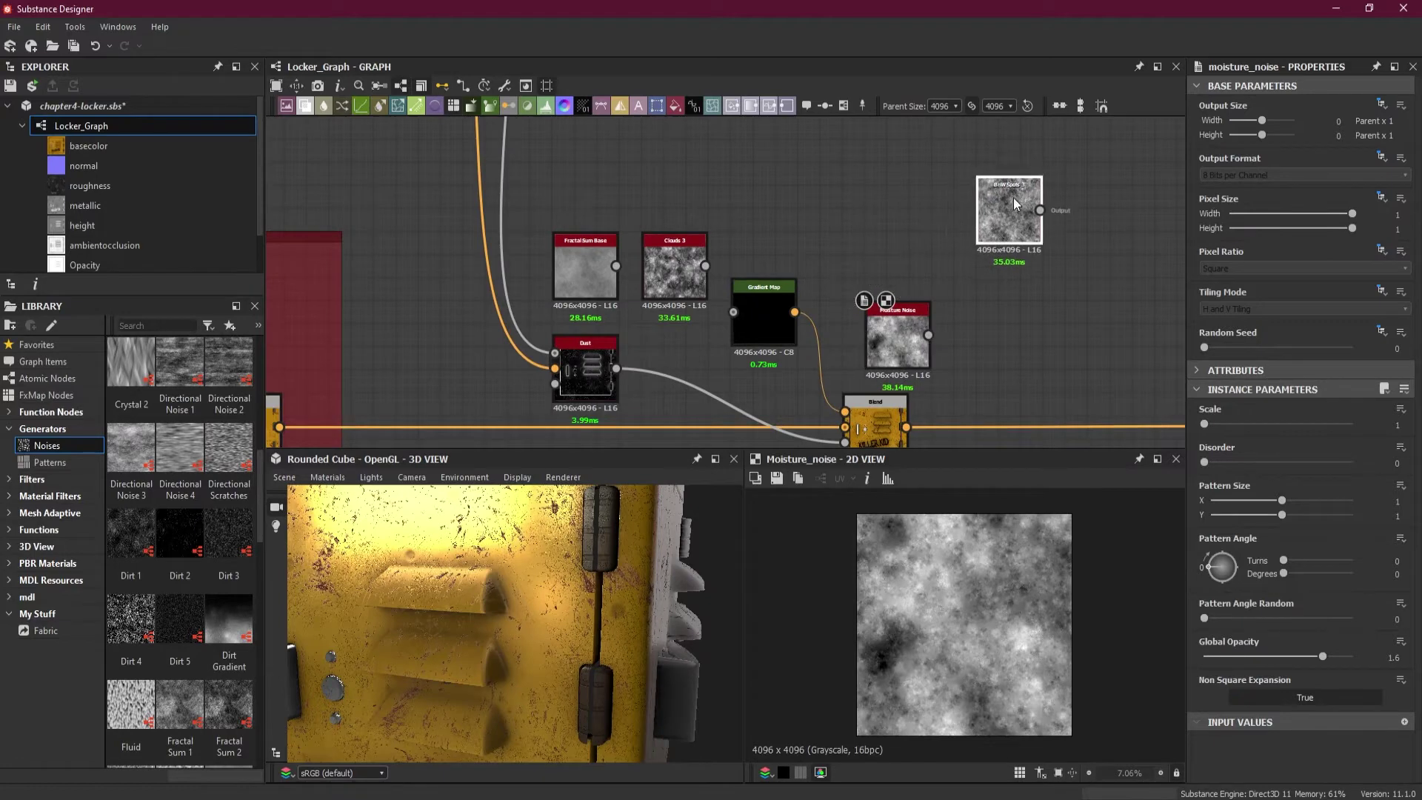
drag(896, 349, 1120, 221)
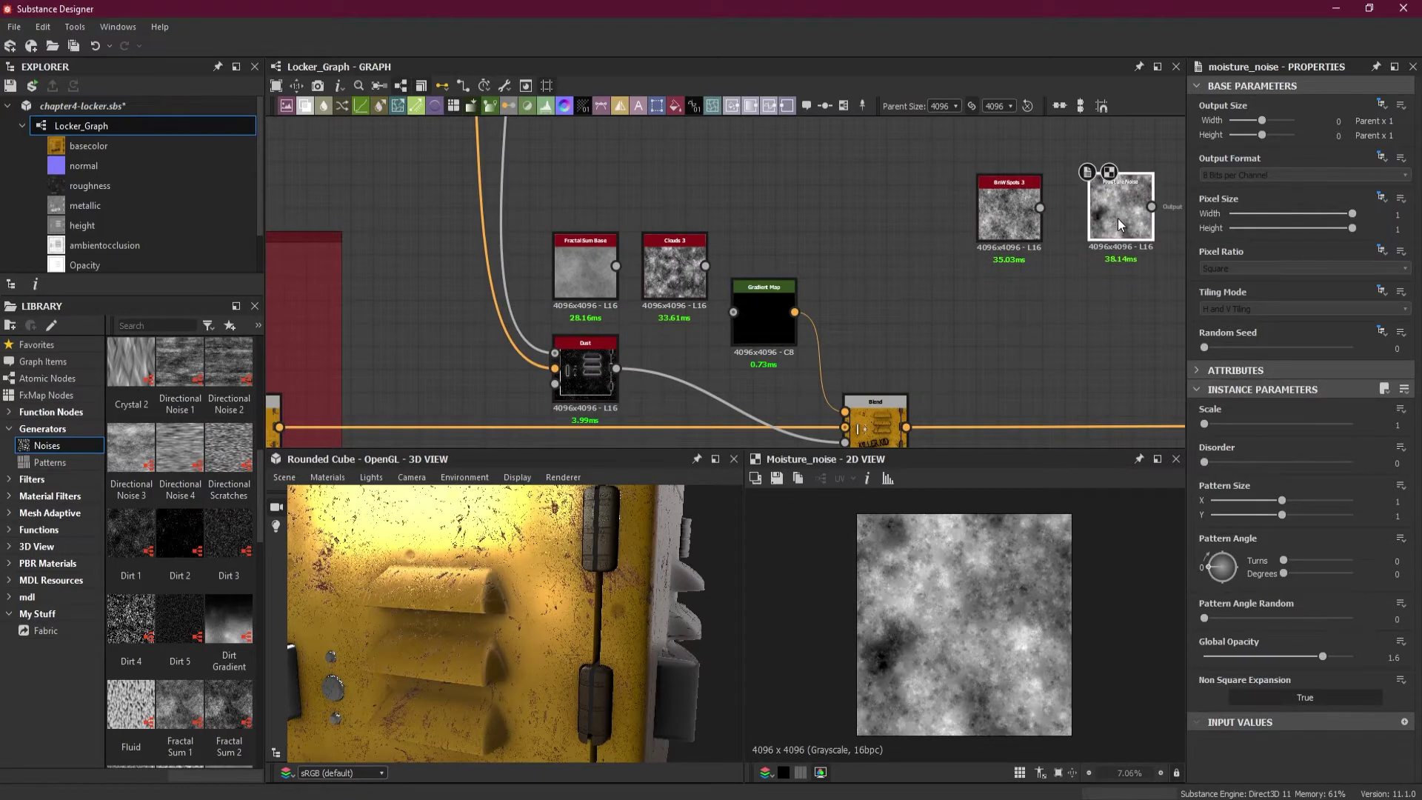
drag(658, 281, 925, 211)
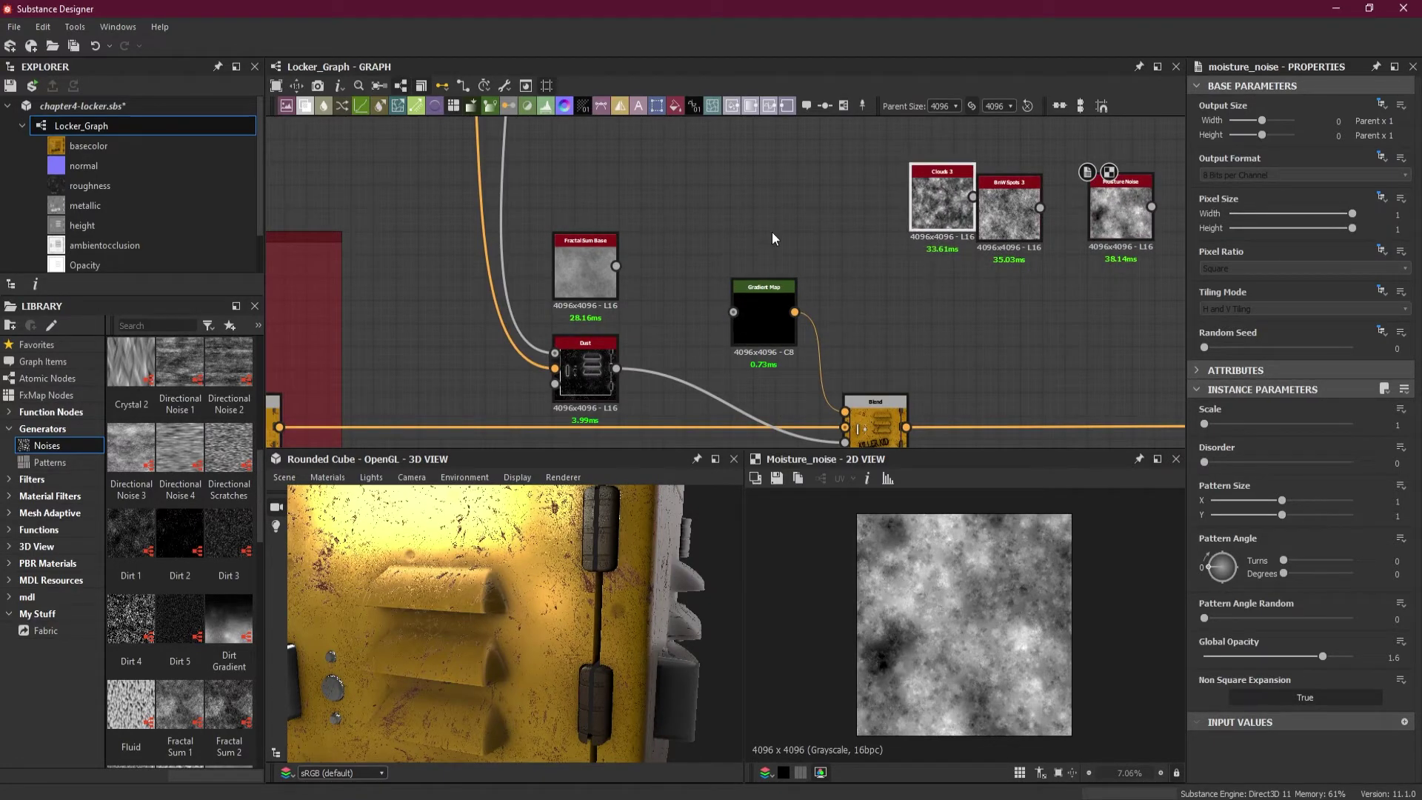
Place Fractal Sum Base beside the Gradient Map, connect it to the Gradient Map's input, and check the locker in 3D
drag(597, 271, 641, 287)
scroll(694, 334, up, 3)
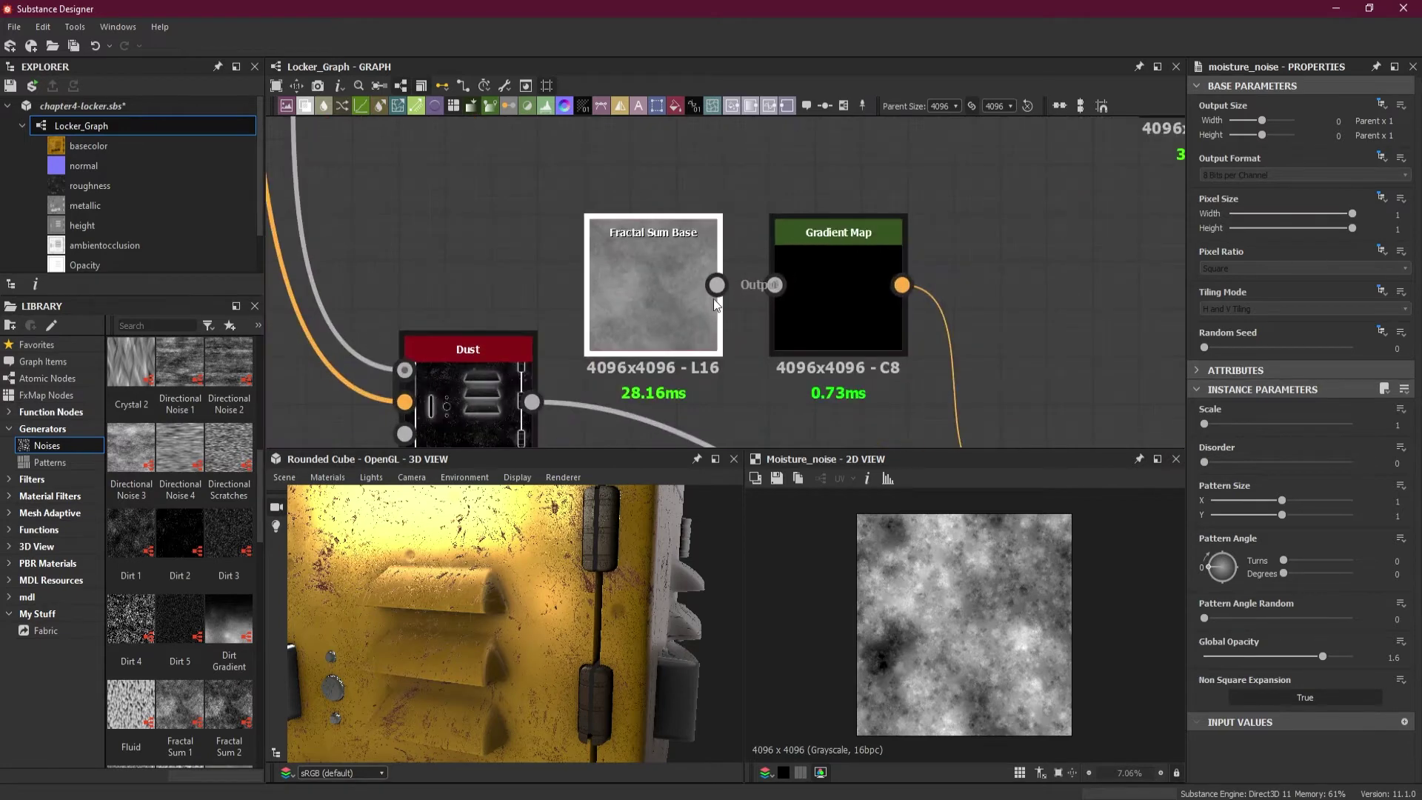
drag(783, 287, 779, 286)
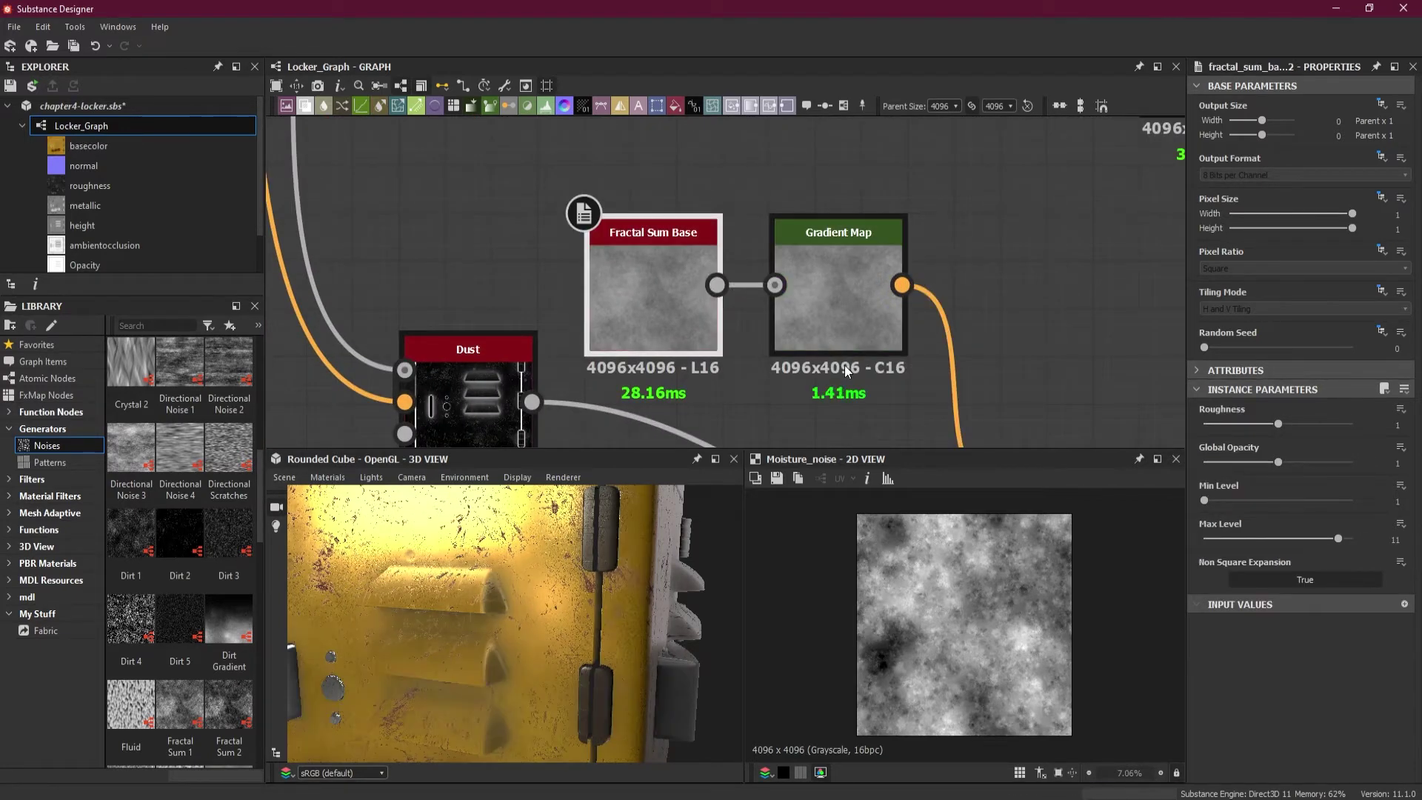
scroll(582, 619, up, 5)
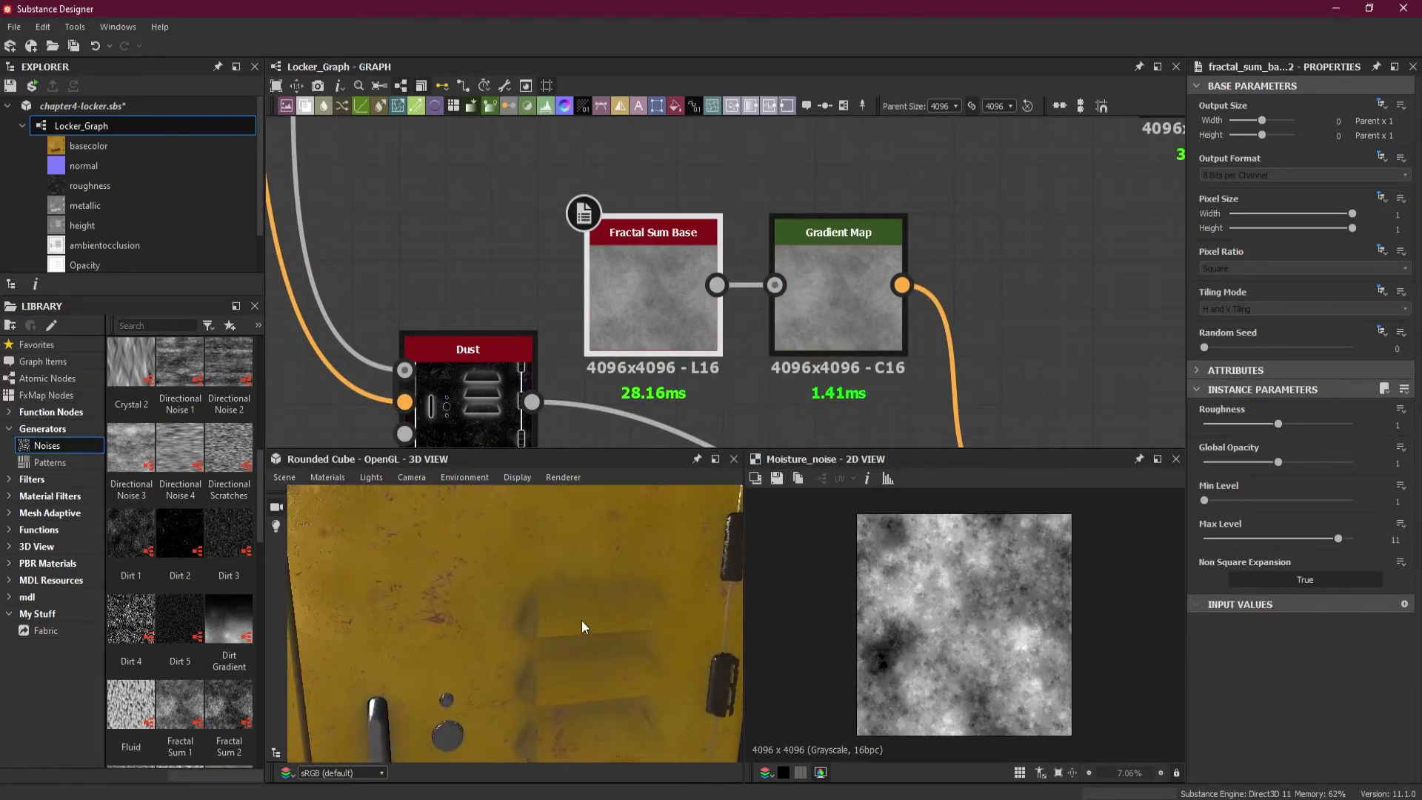
drag(571, 577, 517, 596)
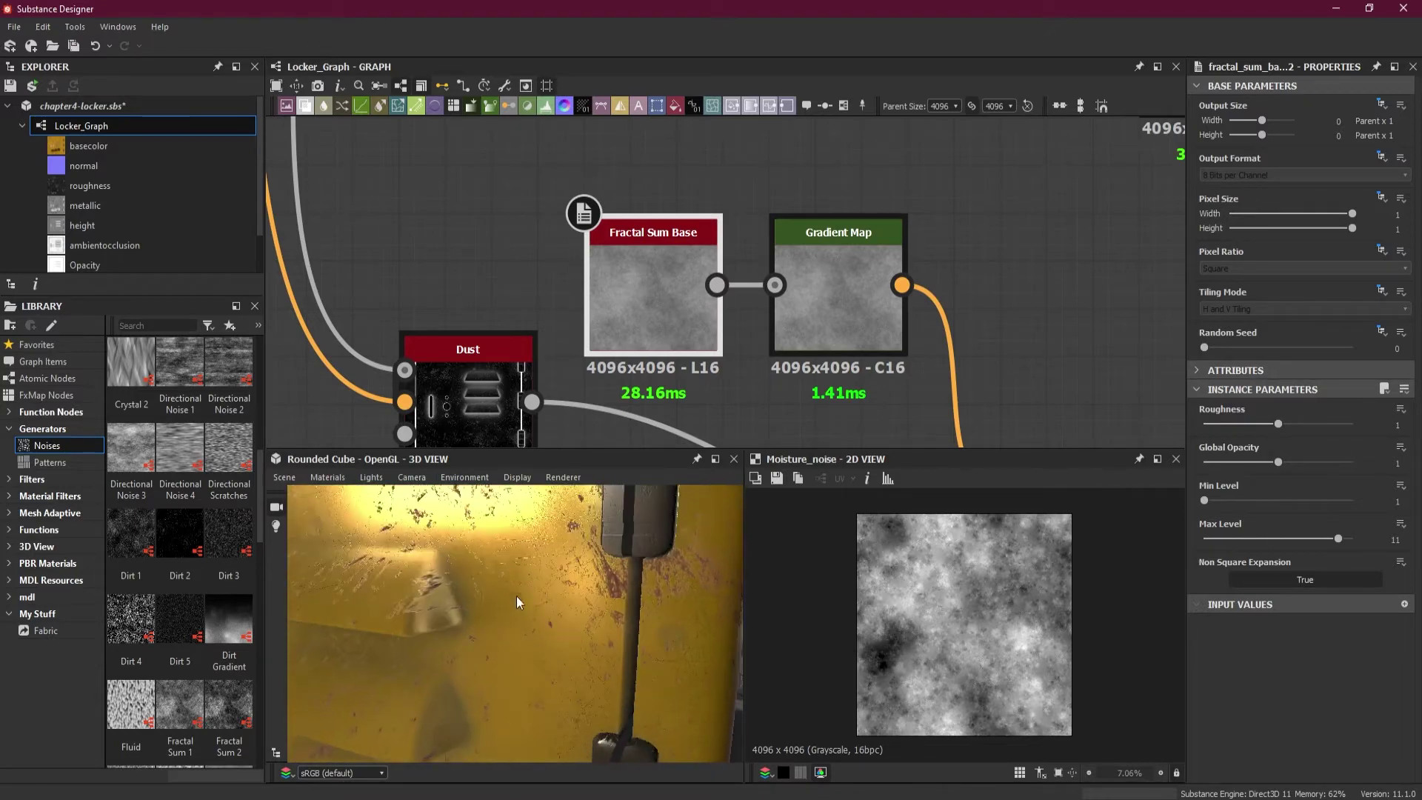
Preview the Dust mask in 2D and set its Level to 0.6
scroll(885, 362, down, 4)
scroll(899, 348, up, 2)
click(896, 349)
scroll(795, 305, up, 1)
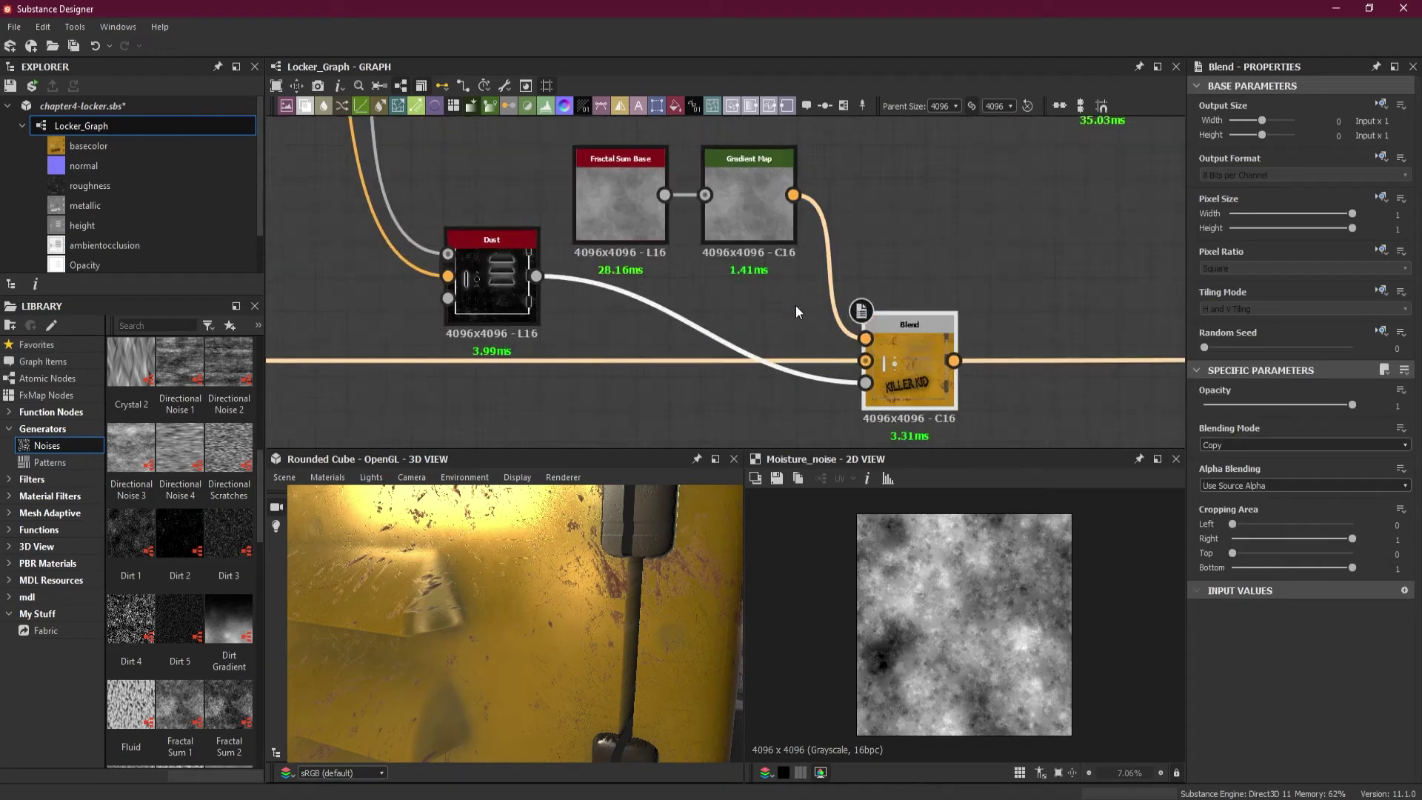
click(495, 278)
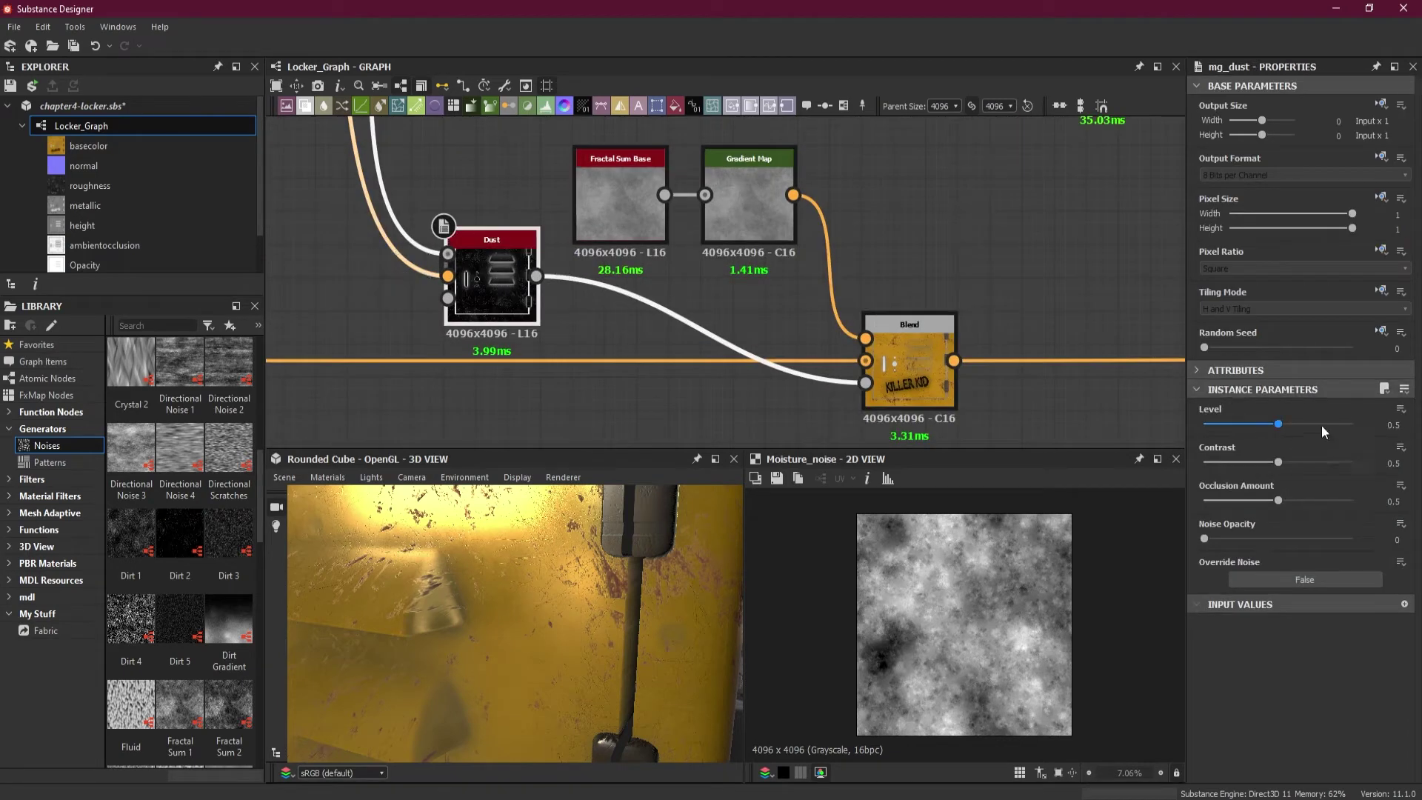
double_click(499, 291)
scroll(988, 523, up, 3)
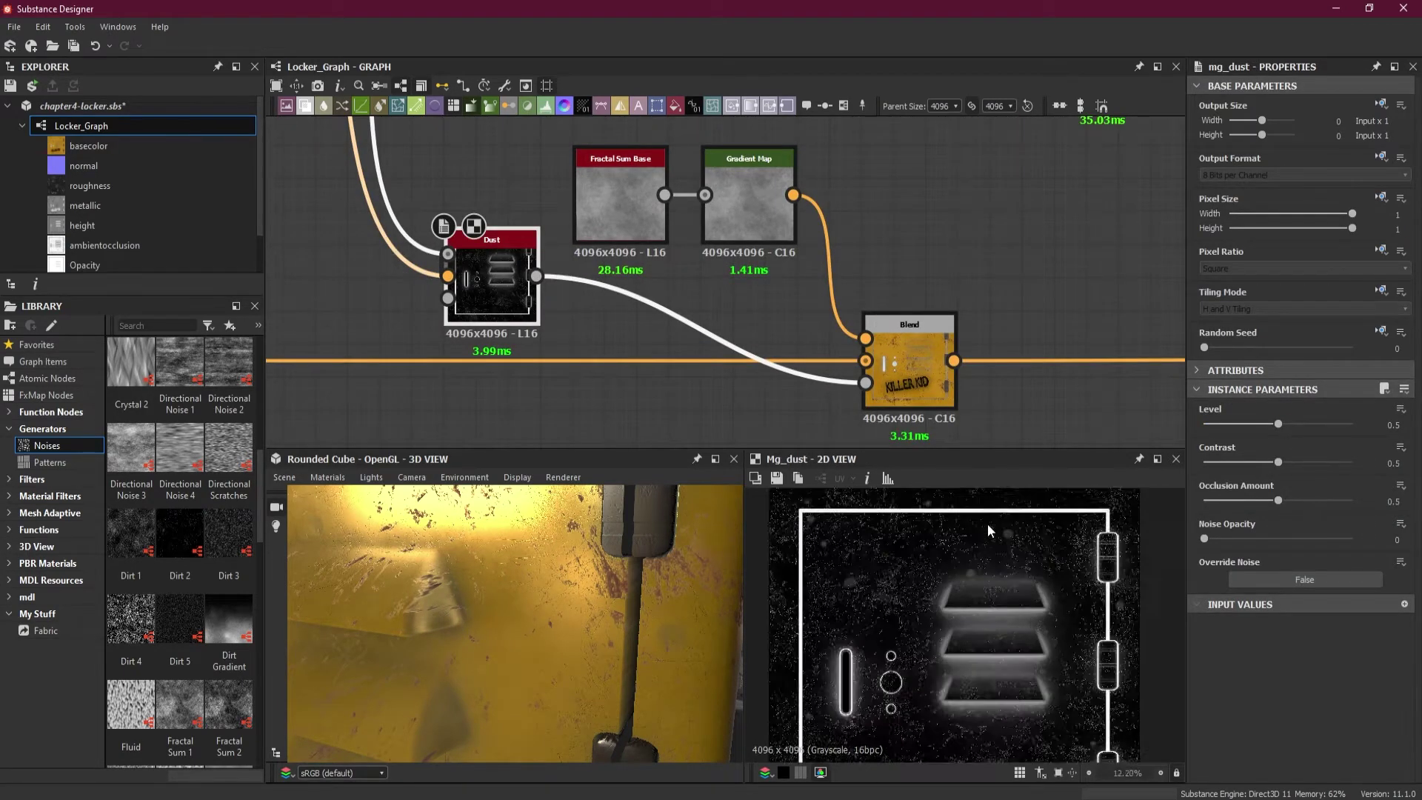
drag(1276, 429, 1293, 428)
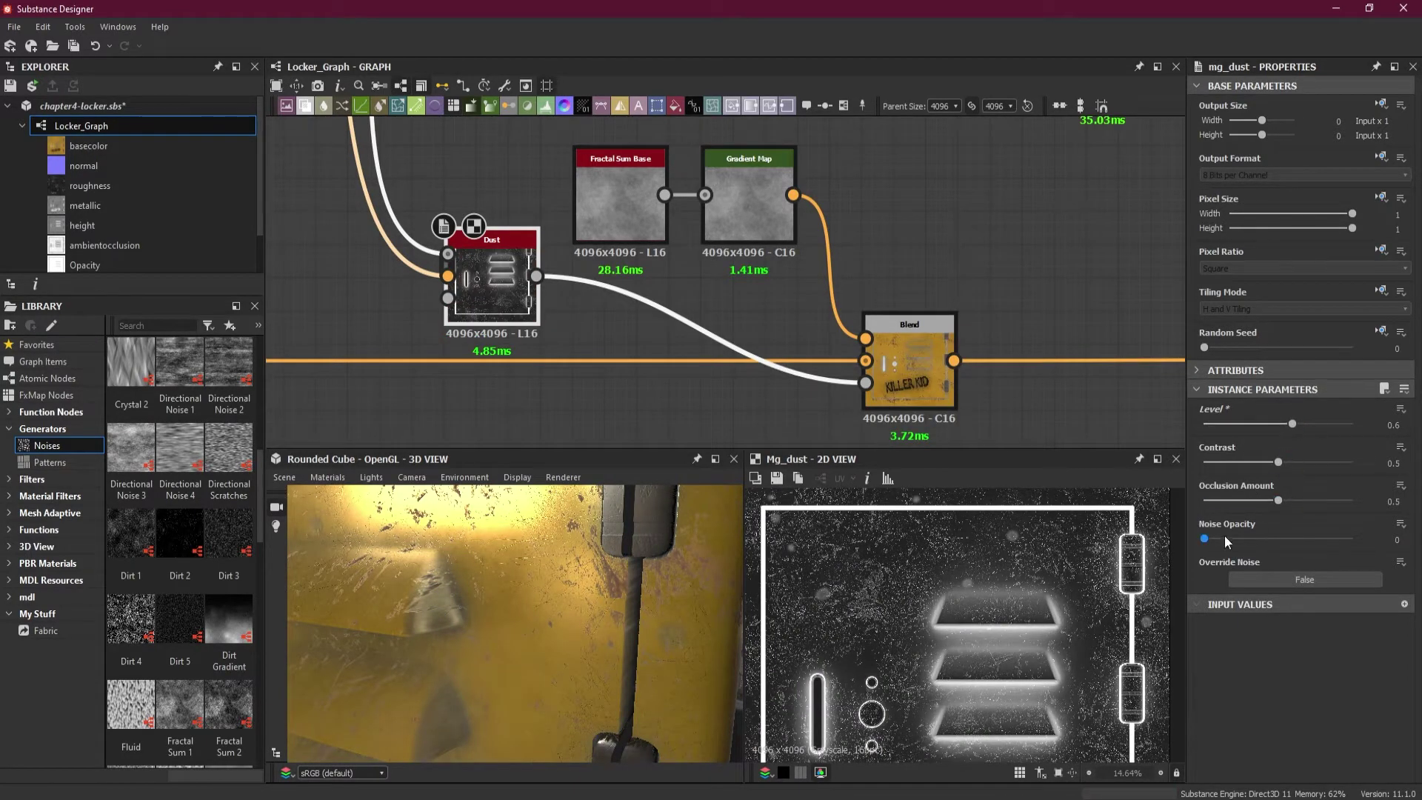
Set the Dust node's Noise Opacity to 0.1, Occlusion Amount to 0.52 and Contrast to 0.42
mouse_move(1205, 540)
mouse_down()
mouse_move(1281, 545)
mouse_move(1230, 552)
mouse_up()
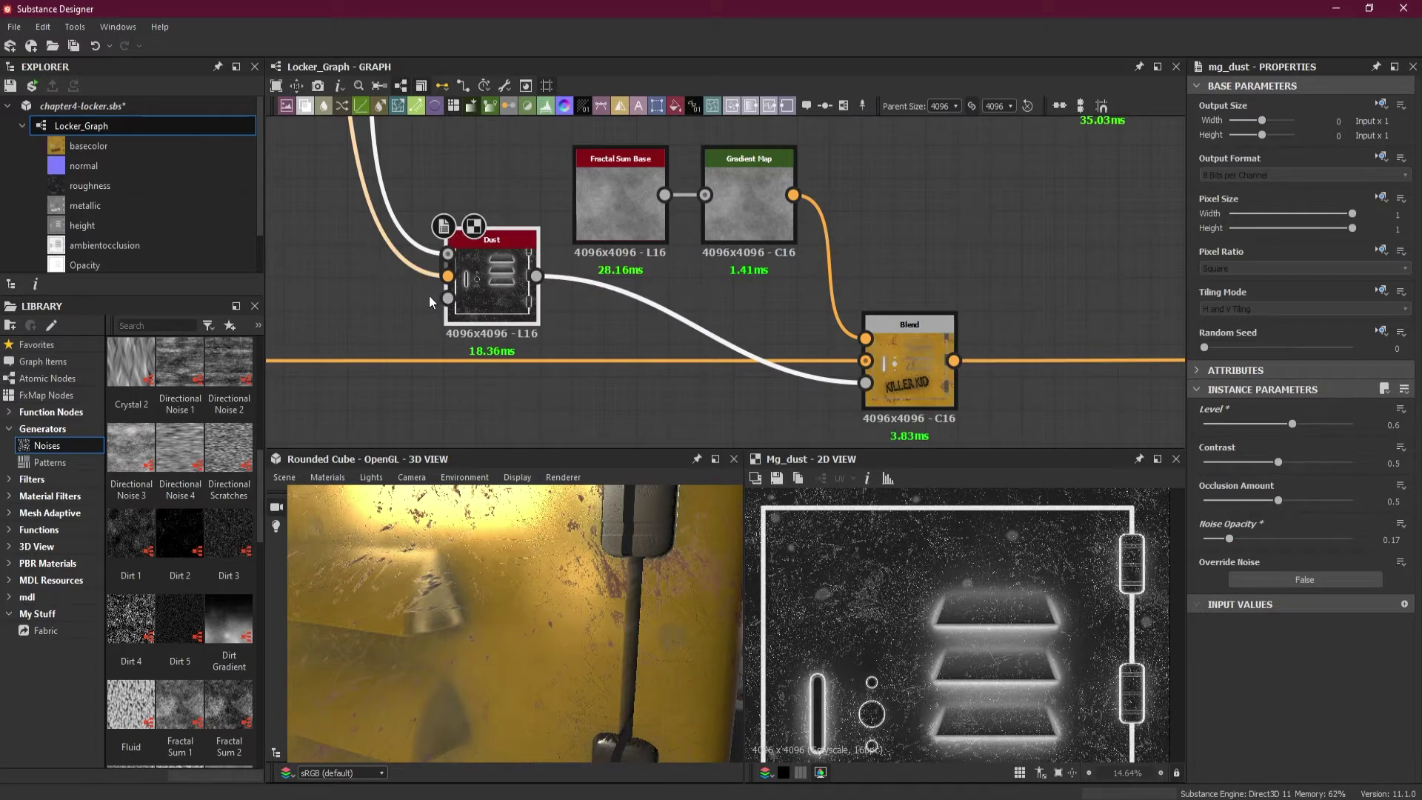
drag(1229, 540, 1219, 540)
drag(1278, 499, 1282, 502)
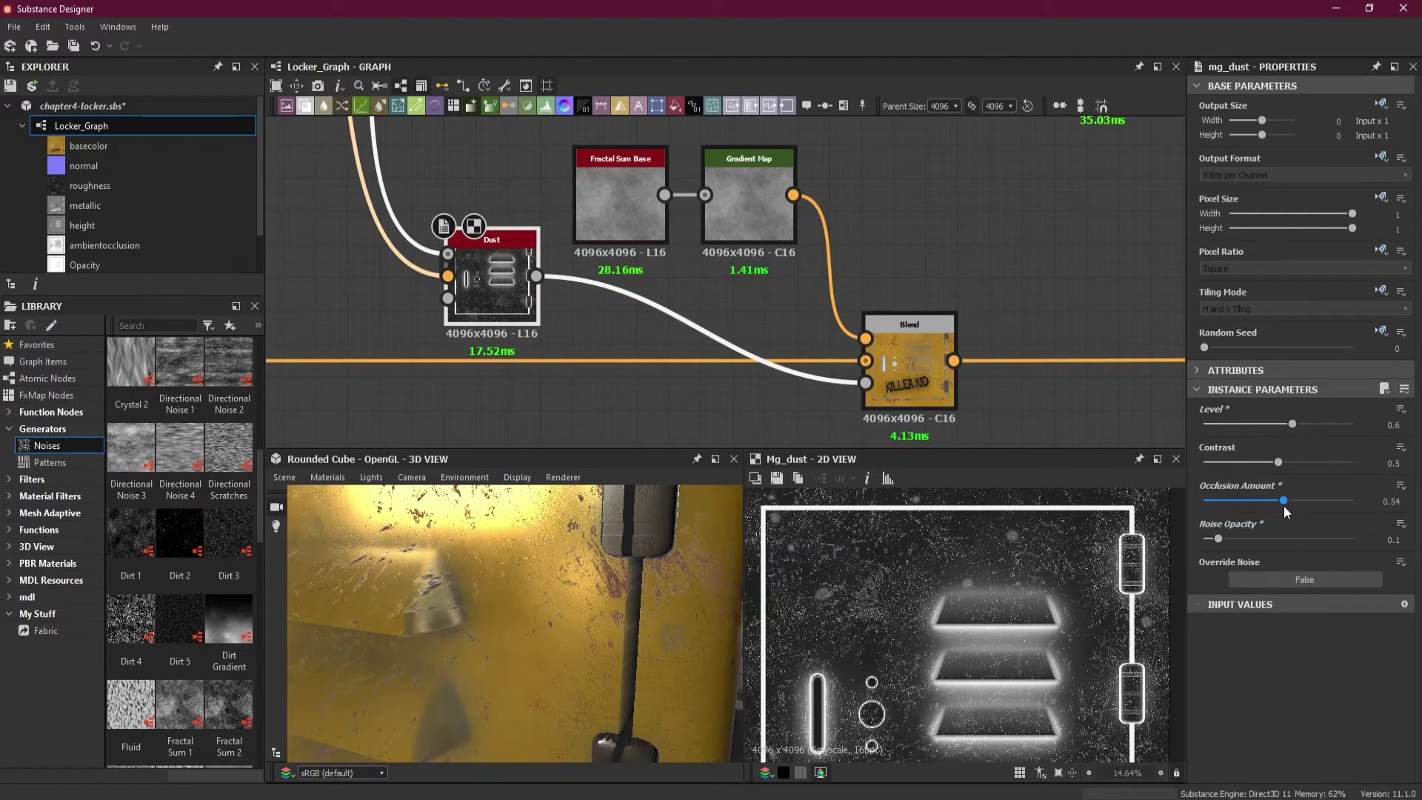
drag(1282, 505, 1267, 464)
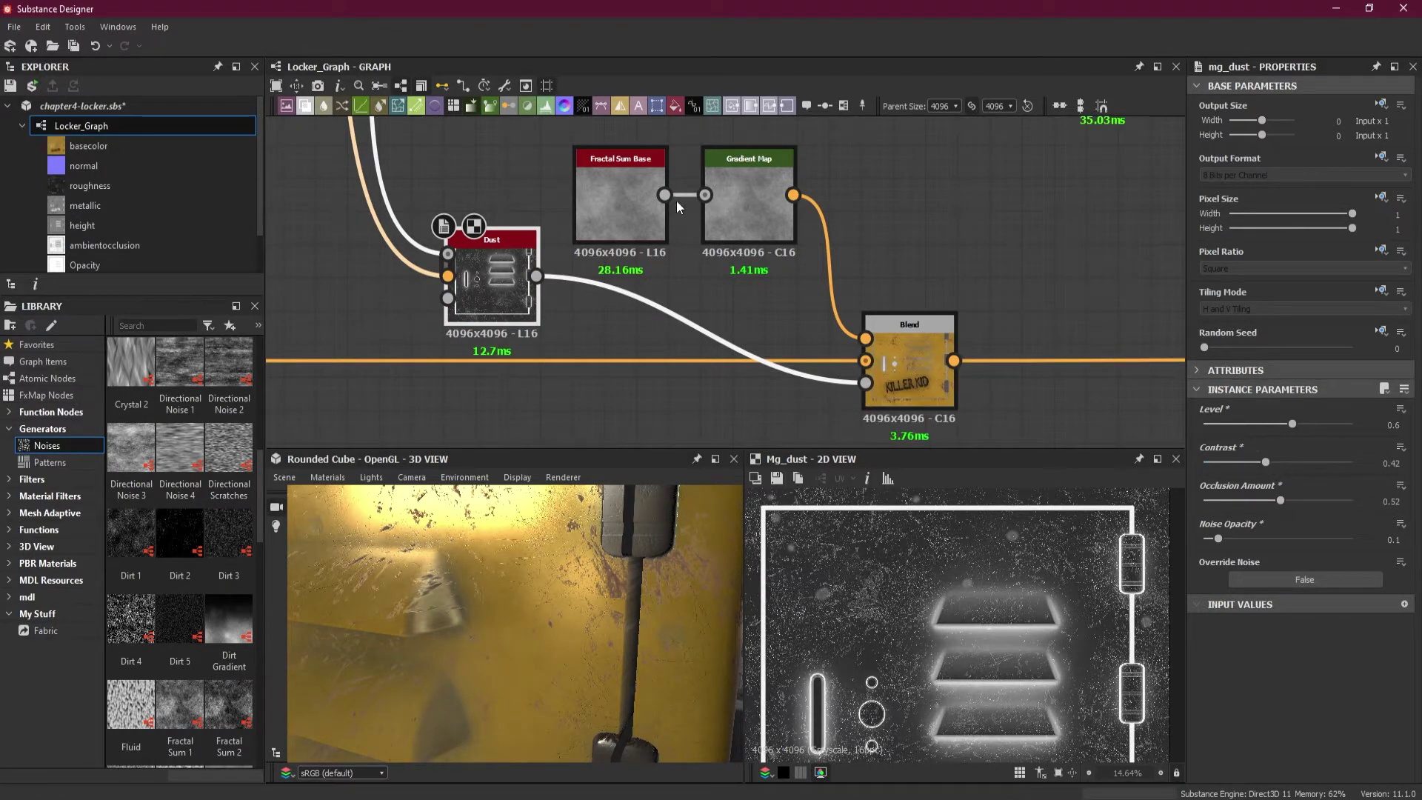
Inspect the dusty locker in 3D and bring the sand reference images up over the graph, framing the dune photo
scroll(465, 600, down, 5)
drag(460, 619, 489, 615)
scroll(543, 589, up, 3)
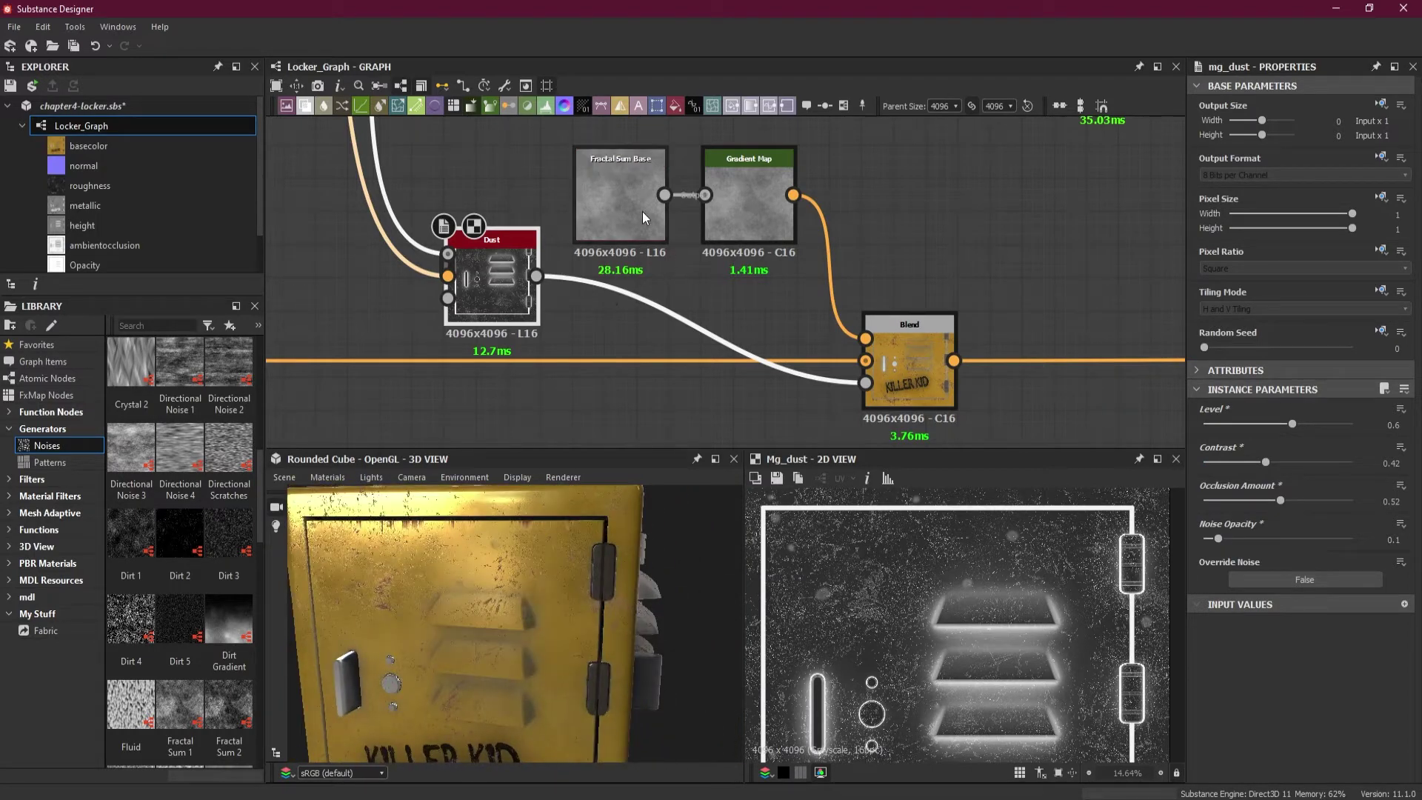
right_drag(1421, 351, 406, 332)
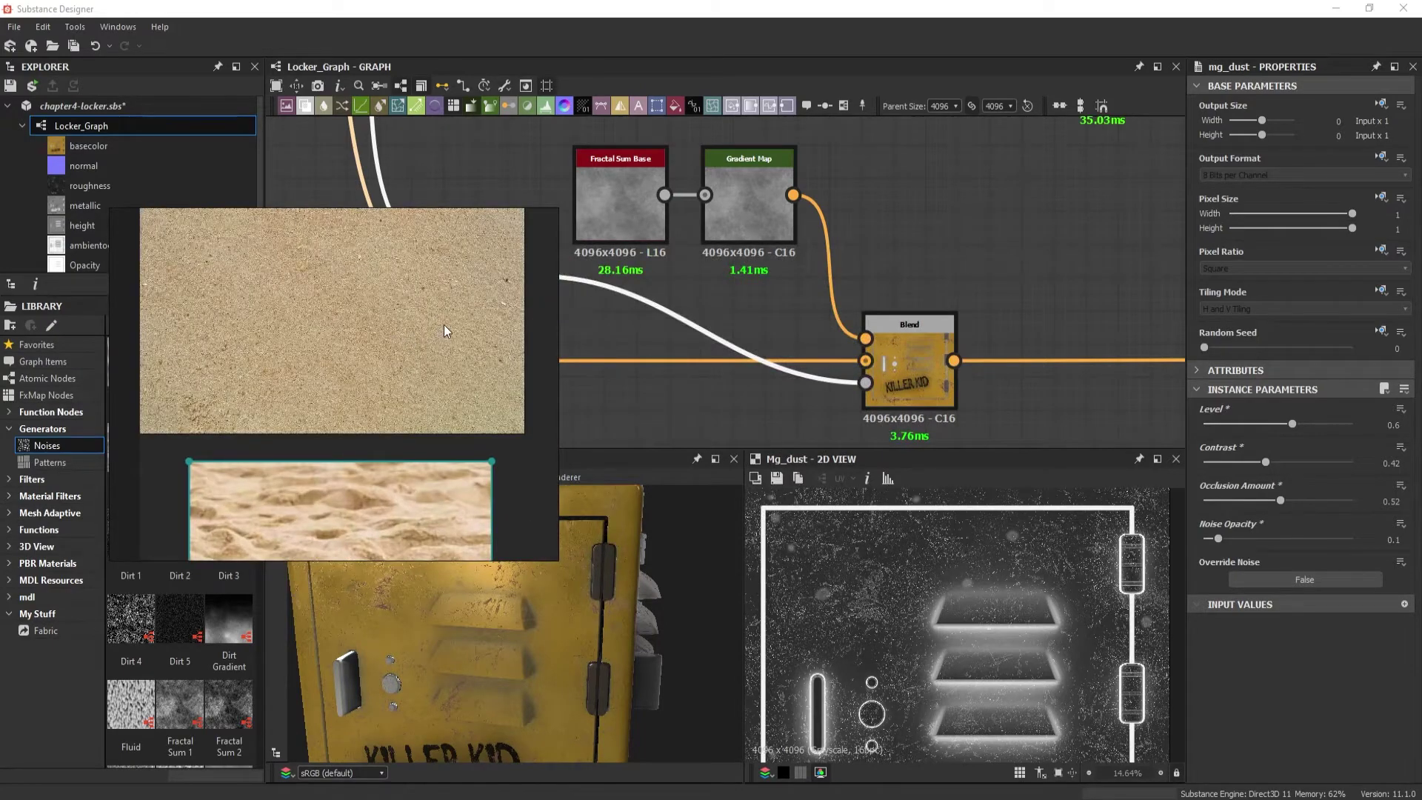
middle_drag(443, 324, 380, 181)
middle_drag(367, 411, 365, 362)
Pick the Gradient Map's gradient from the darker sand slope in the dune photo with the Gradient Editor and preview it in 2D
click(761, 207)
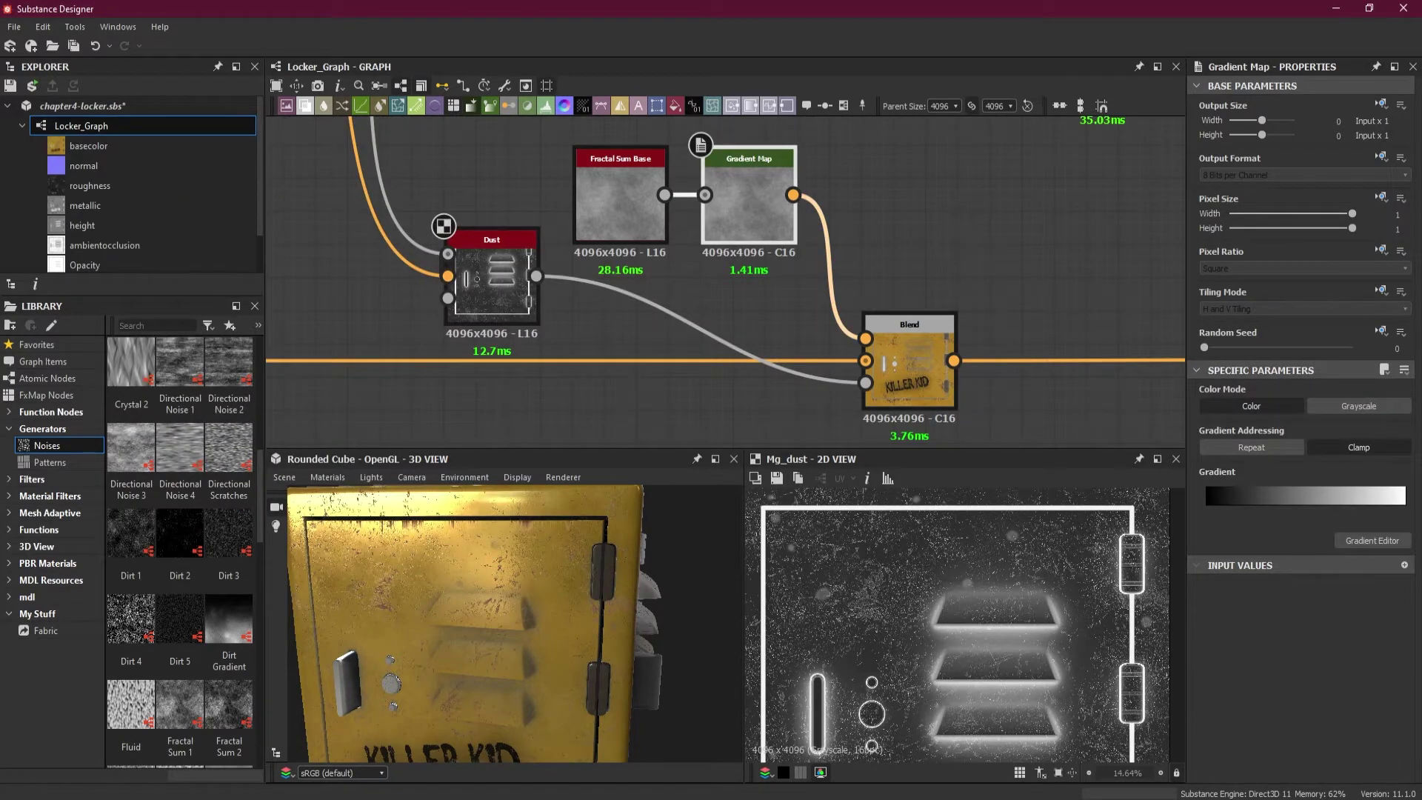
key(alt+Tab)
key(ctrl+shift+a)
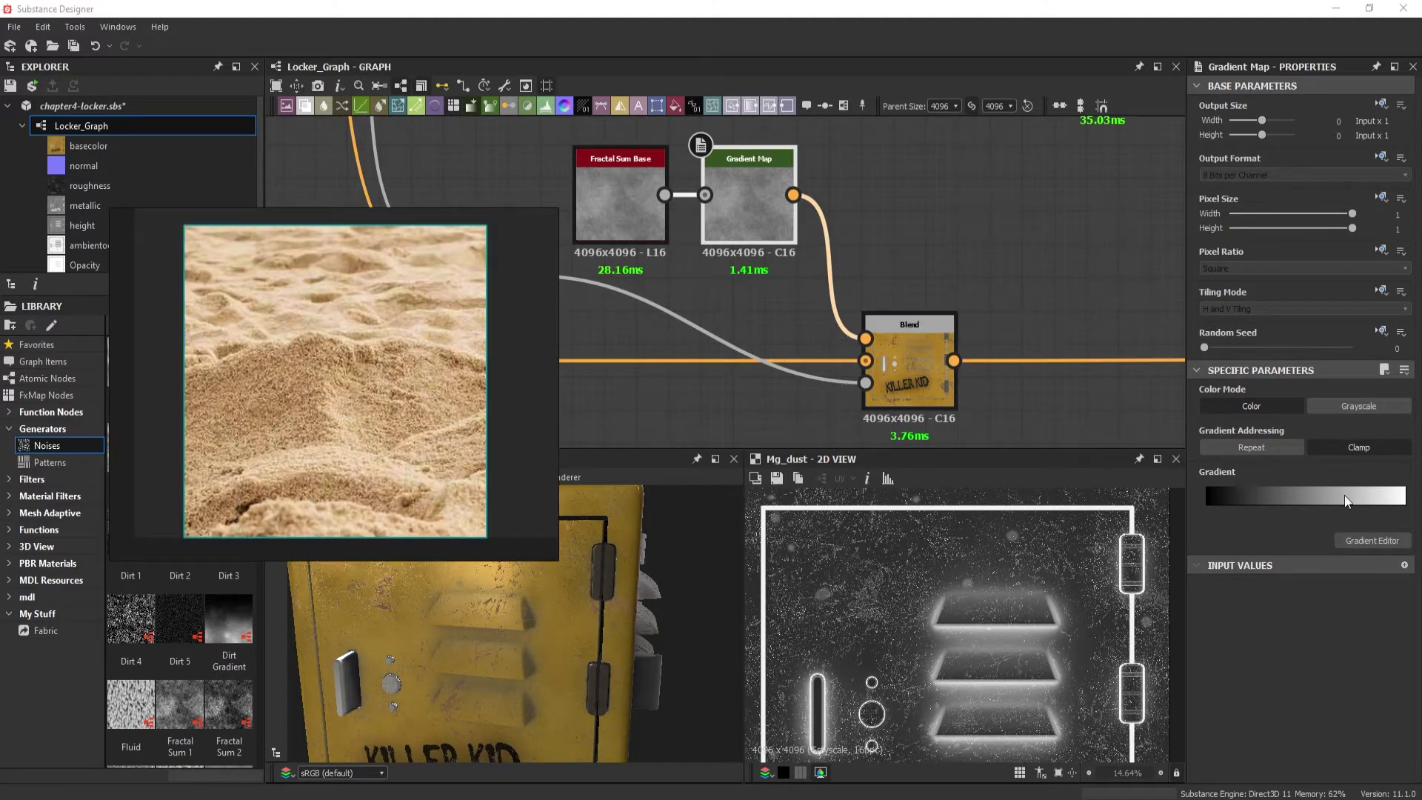
click(1366, 543)
click(1106, 524)
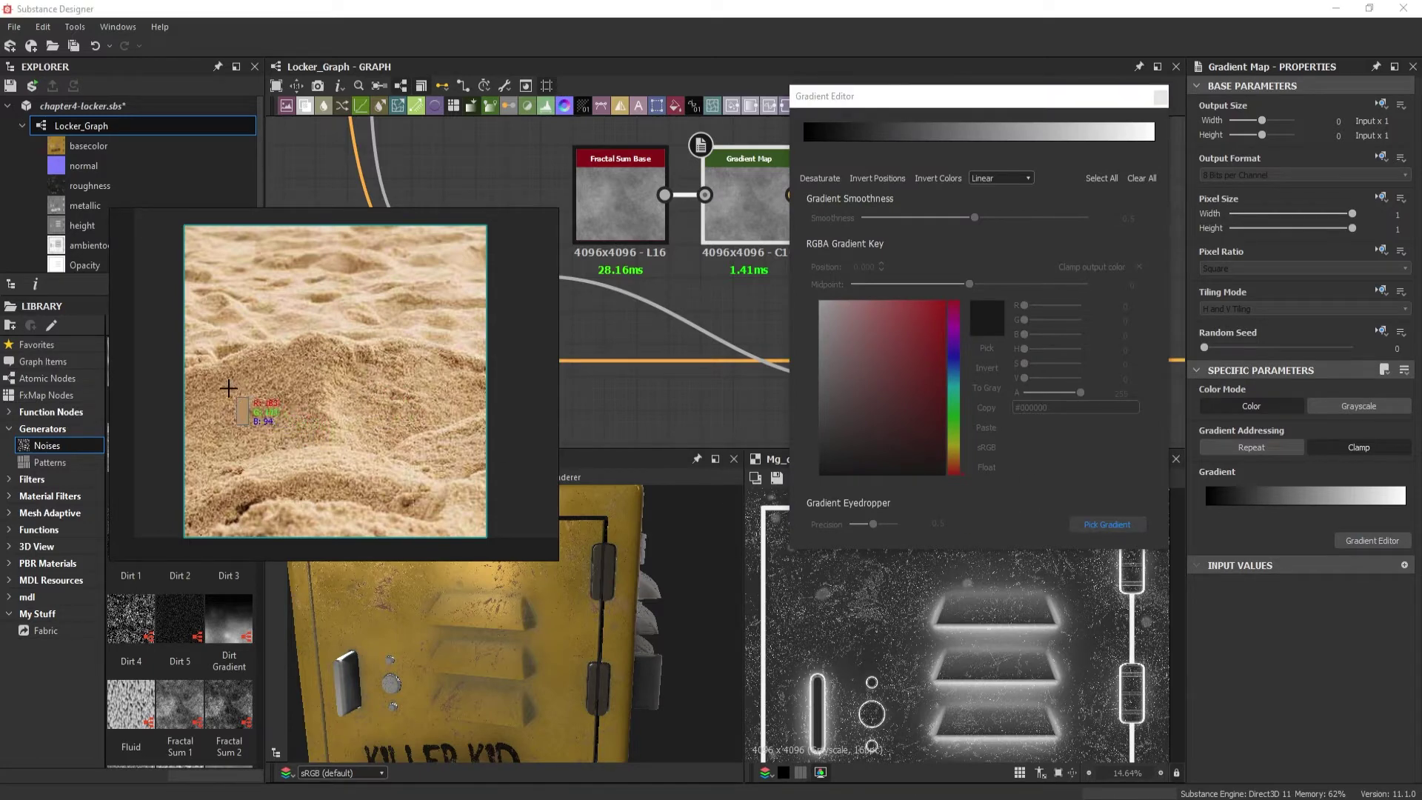
drag(228, 388, 311, 412)
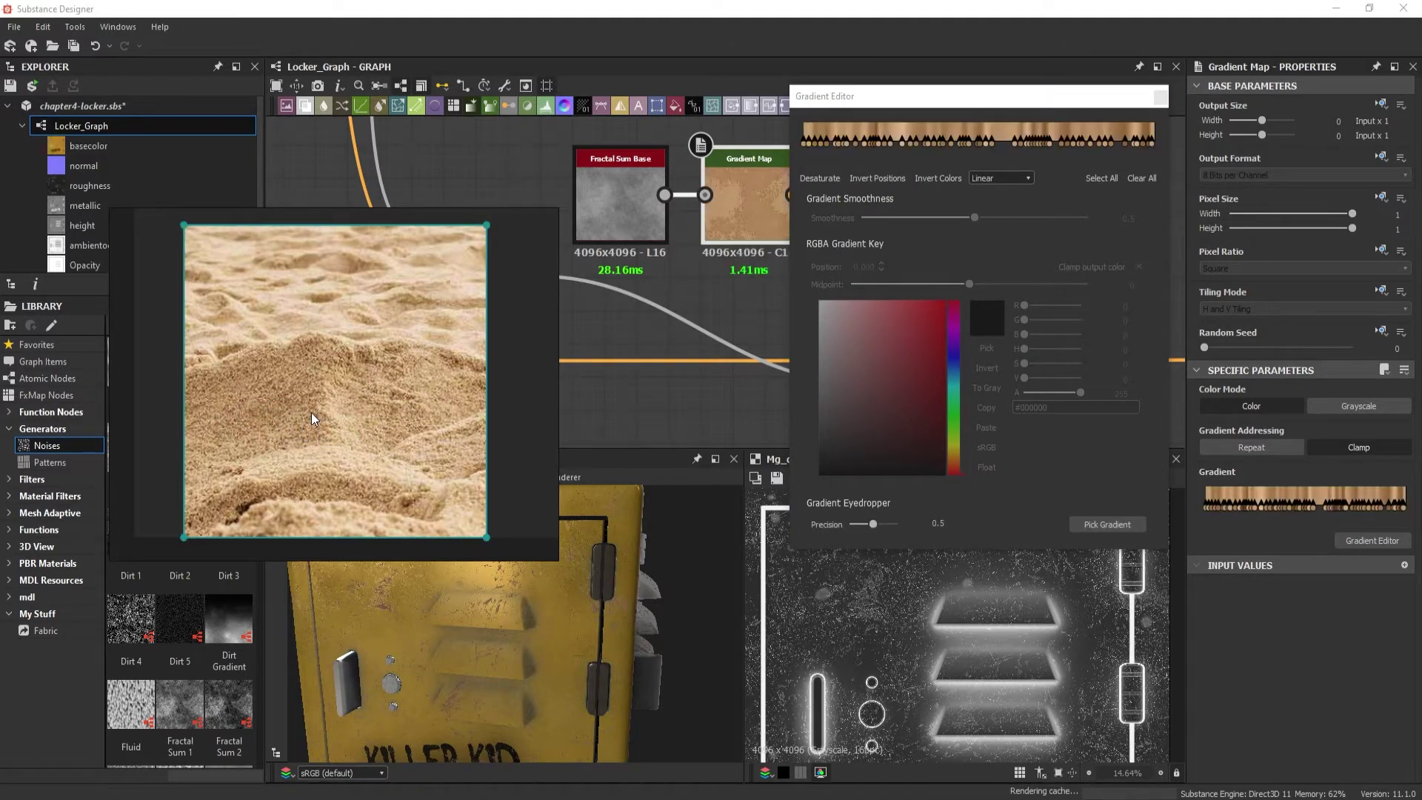
double_click(748, 196)
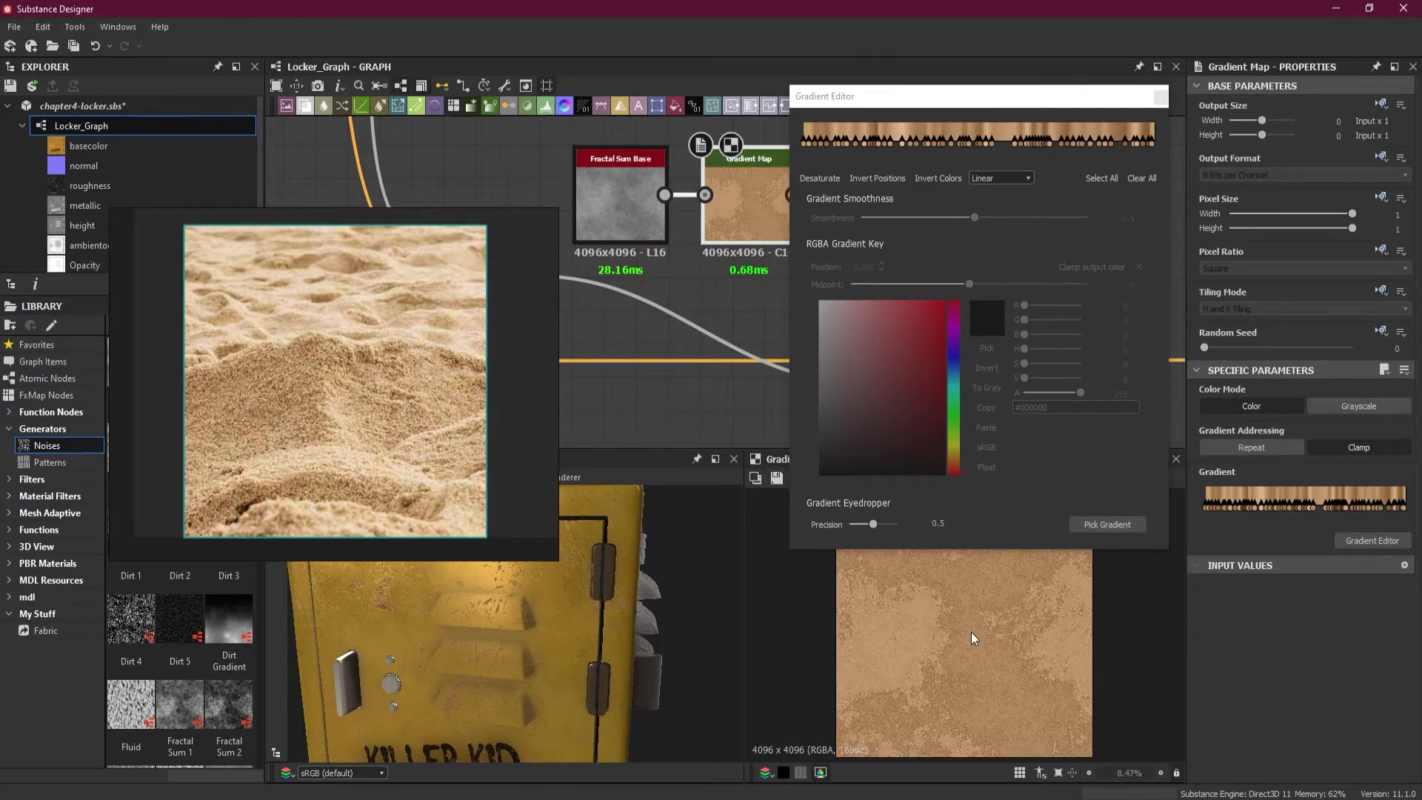
Resample the gradient with several strokes of different lengths across the darker sand slope in the dune photo
click(1111, 525)
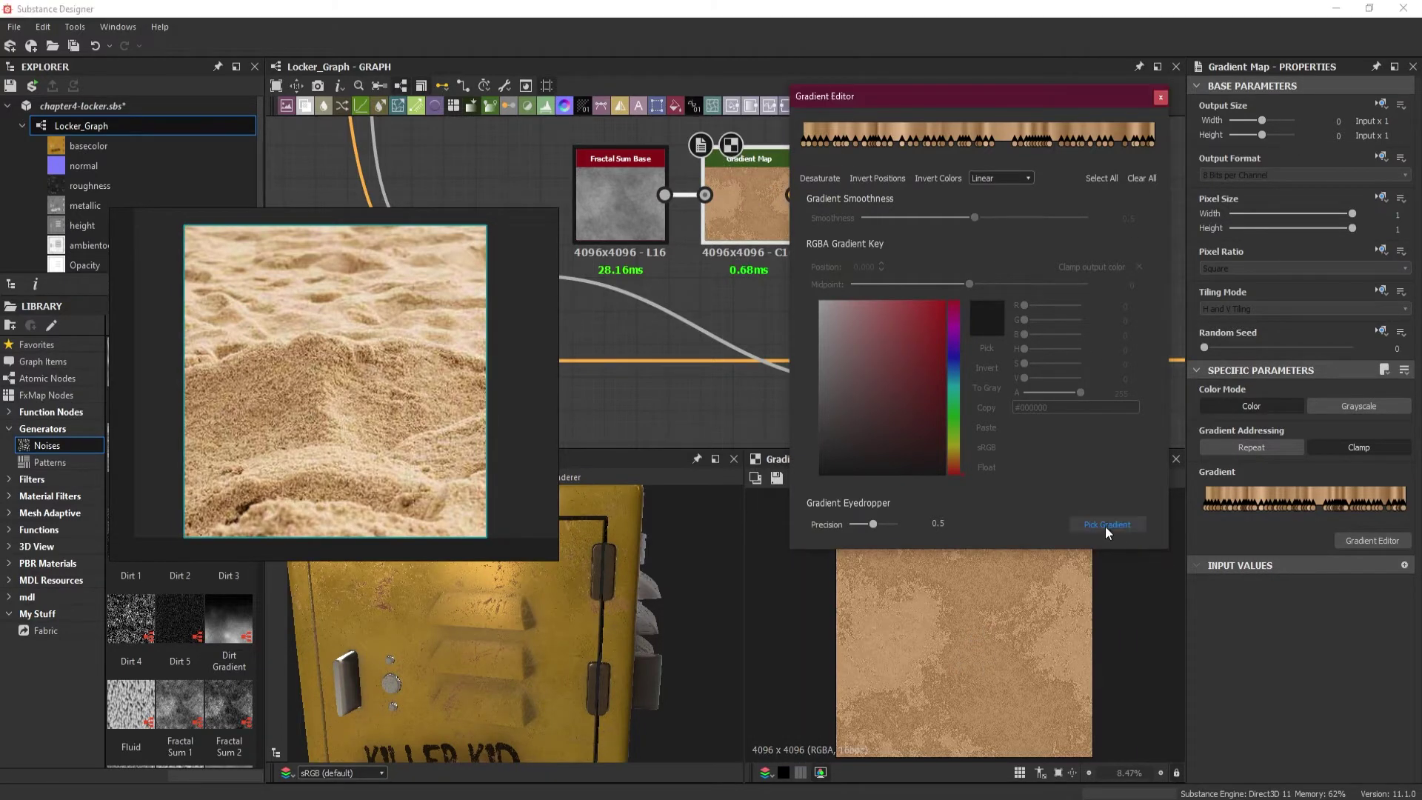
mouse_move(238, 422)
mouse_down()
mouse_move(299, 414)
mouse_move(235, 398)
mouse_move(297, 453)
mouse_up()
click(1107, 524)
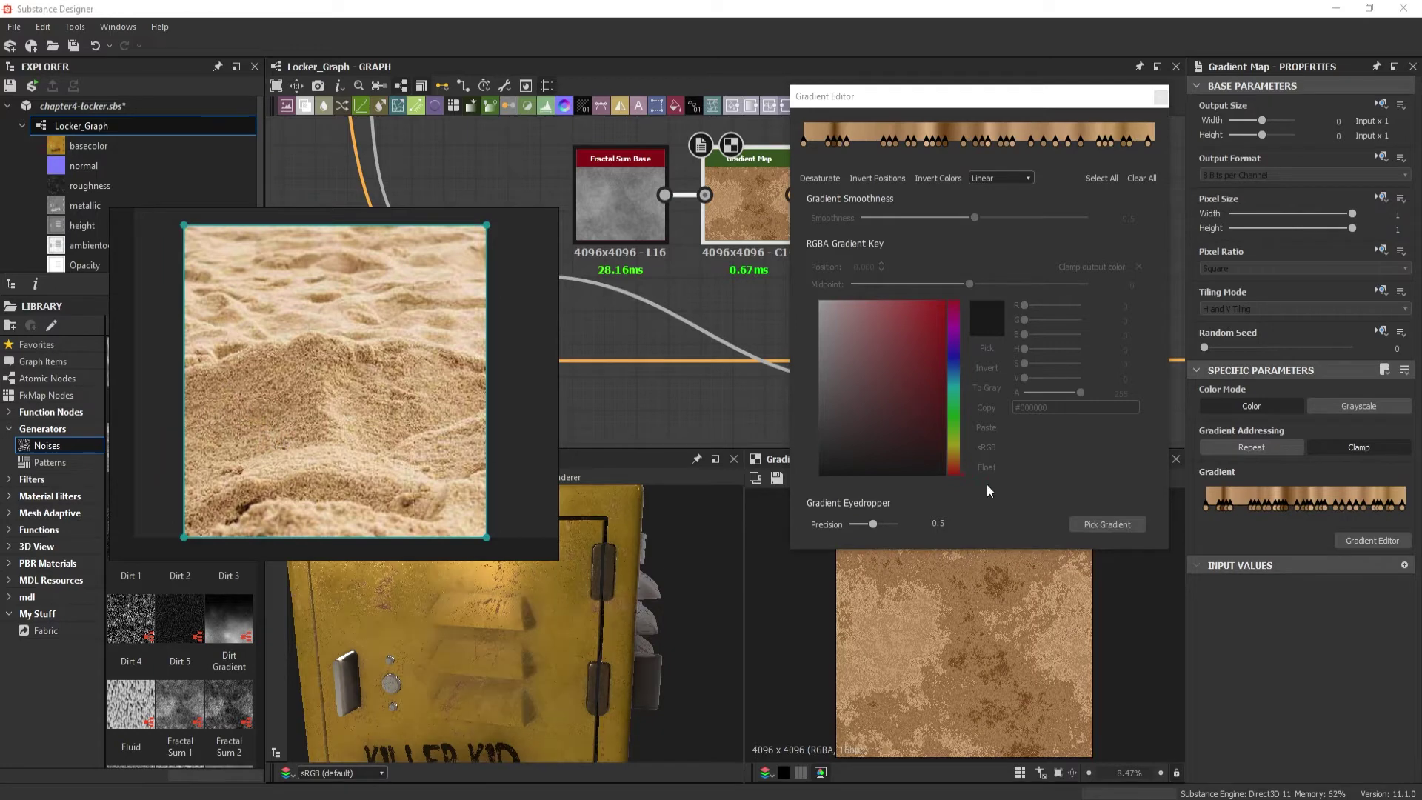
drag(260, 413, 425, 433)
click(1105, 524)
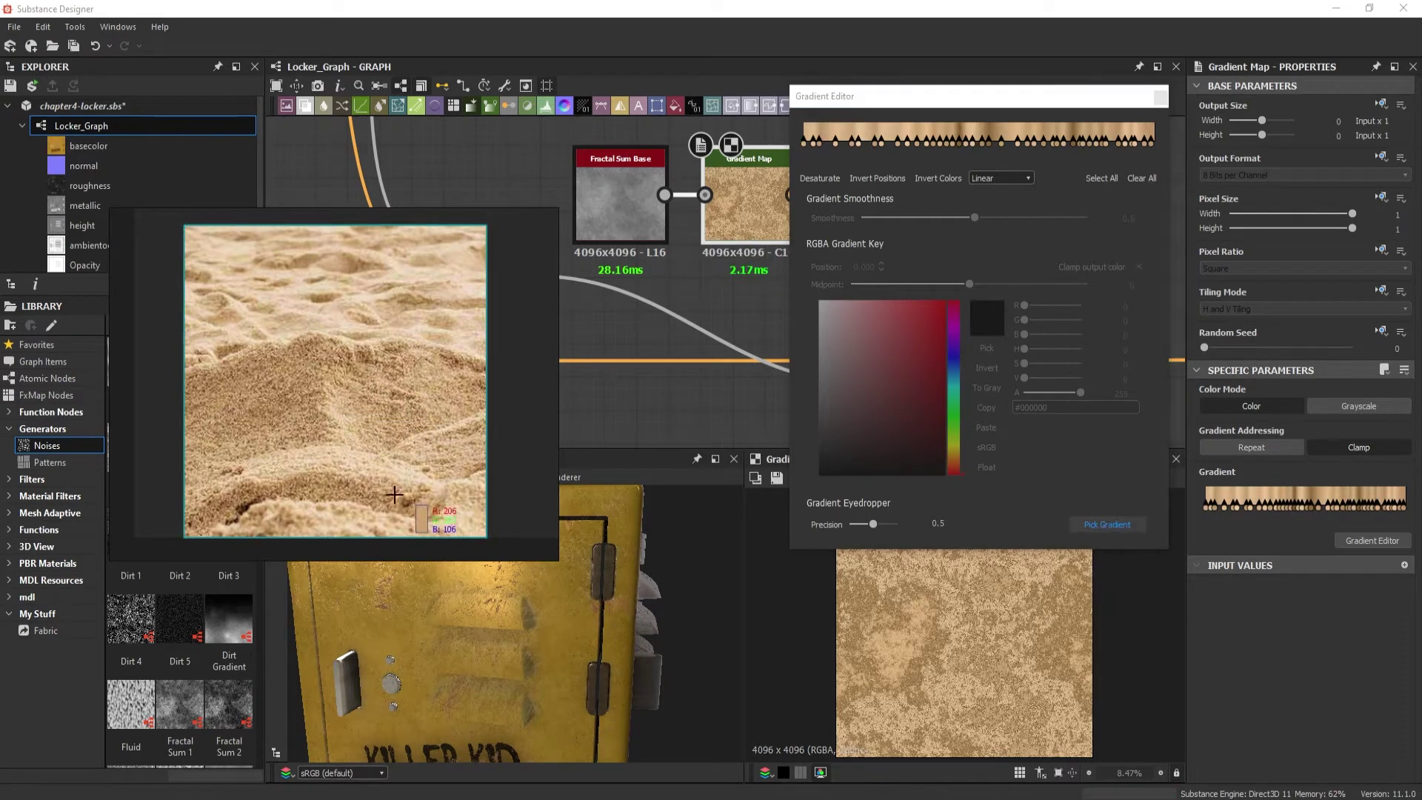
drag(229, 400, 304, 433)
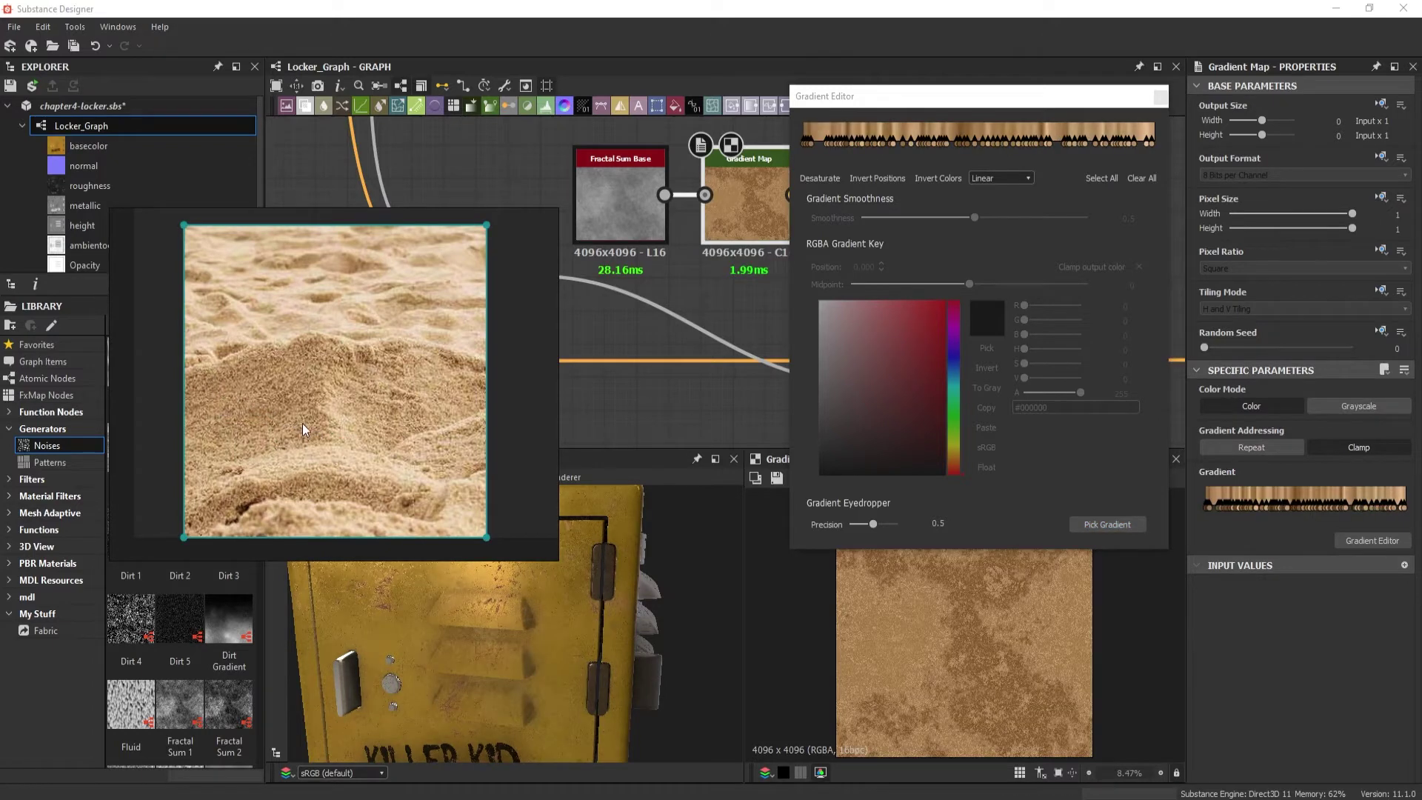
drag(351, 413, 444, 416)
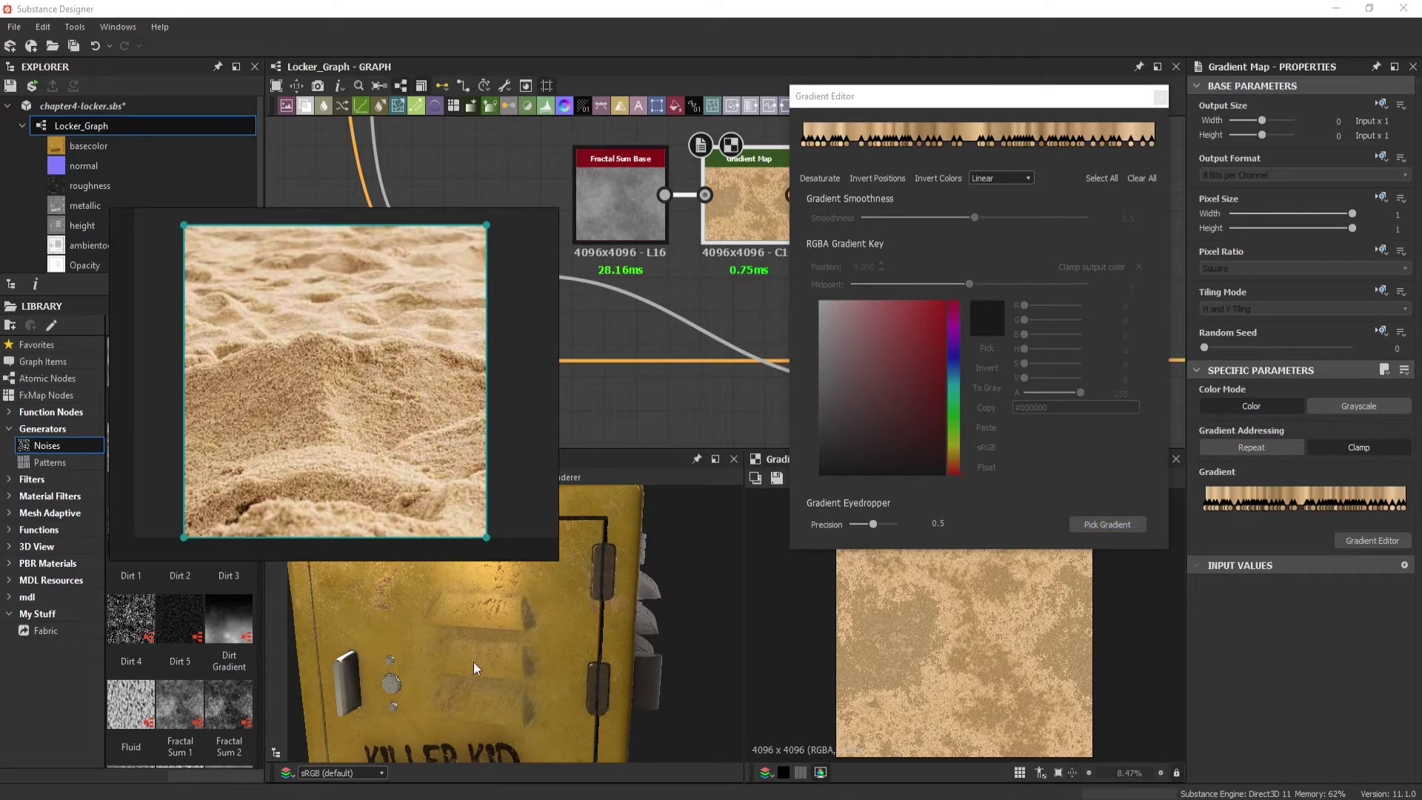
mouse_move(473, 661)
mouse_down()
mouse_move(512, 635)
mouse_move(481, 632)
mouse_move(492, 655)
mouse_move(527, 662)
mouse_move(464, 645)
mouse_up()
Resample the gradient from the dune photo's sand ridge, its lower sand area, and the left part of the dark slope
click(1107, 524)
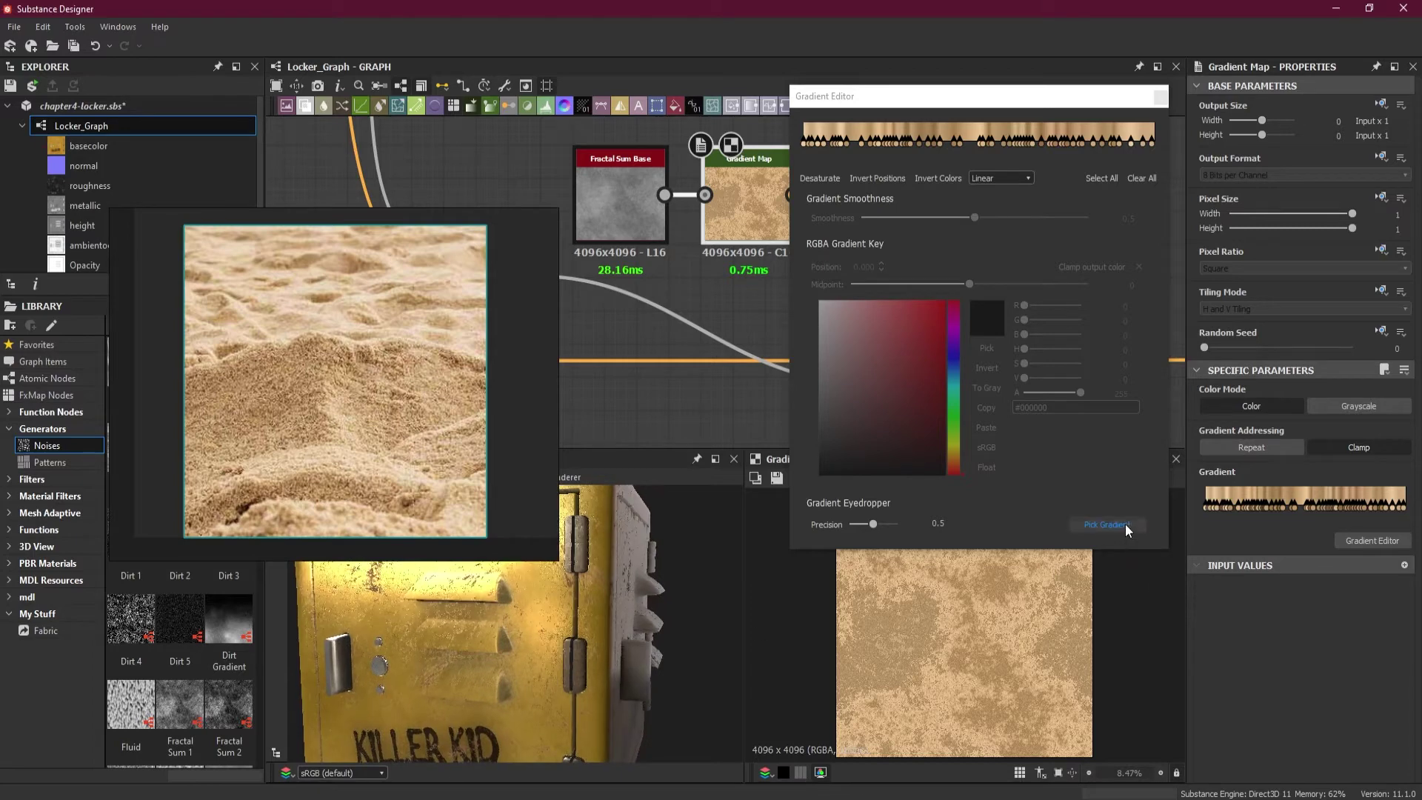
drag(275, 331, 405, 345)
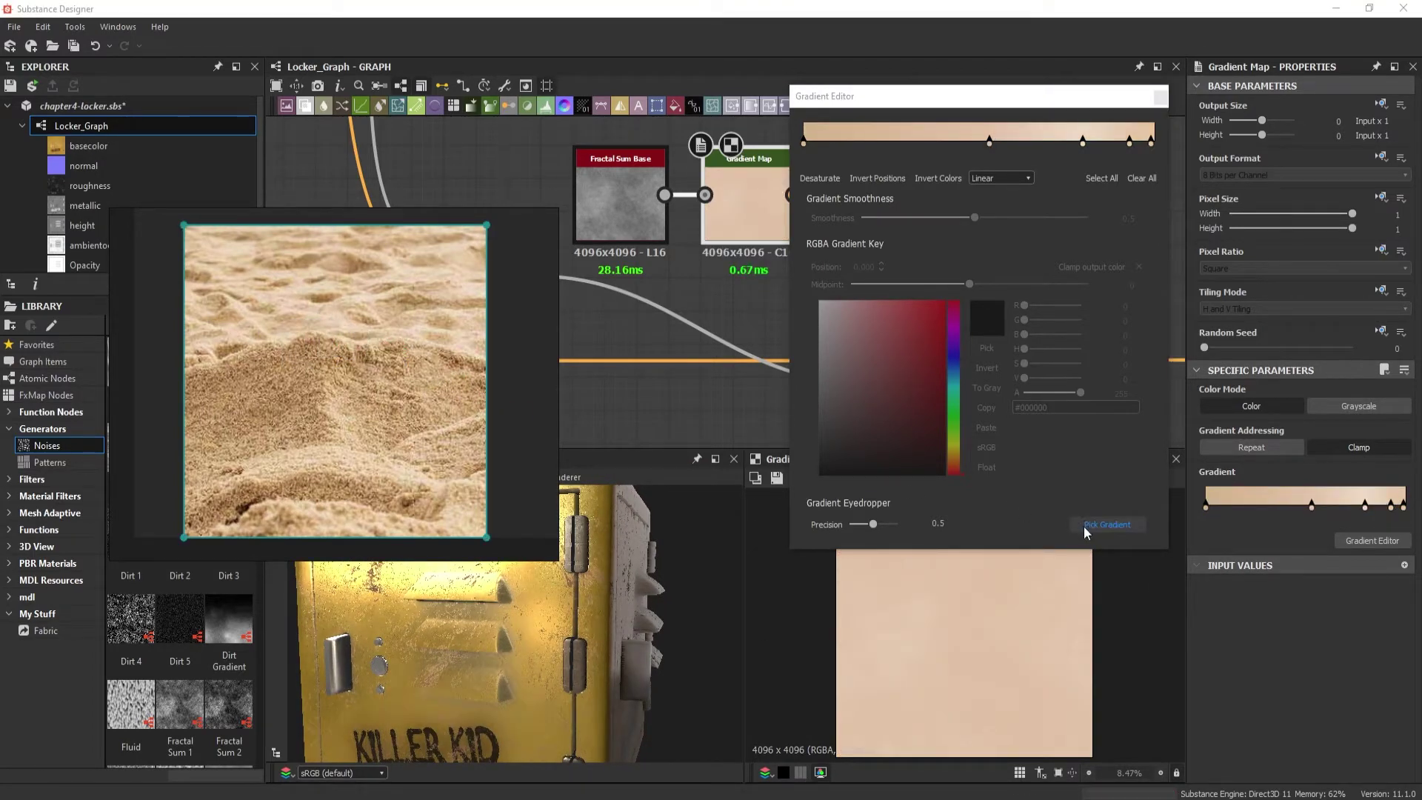
click(1106, 524)
drag(271, 467, 357, 465)
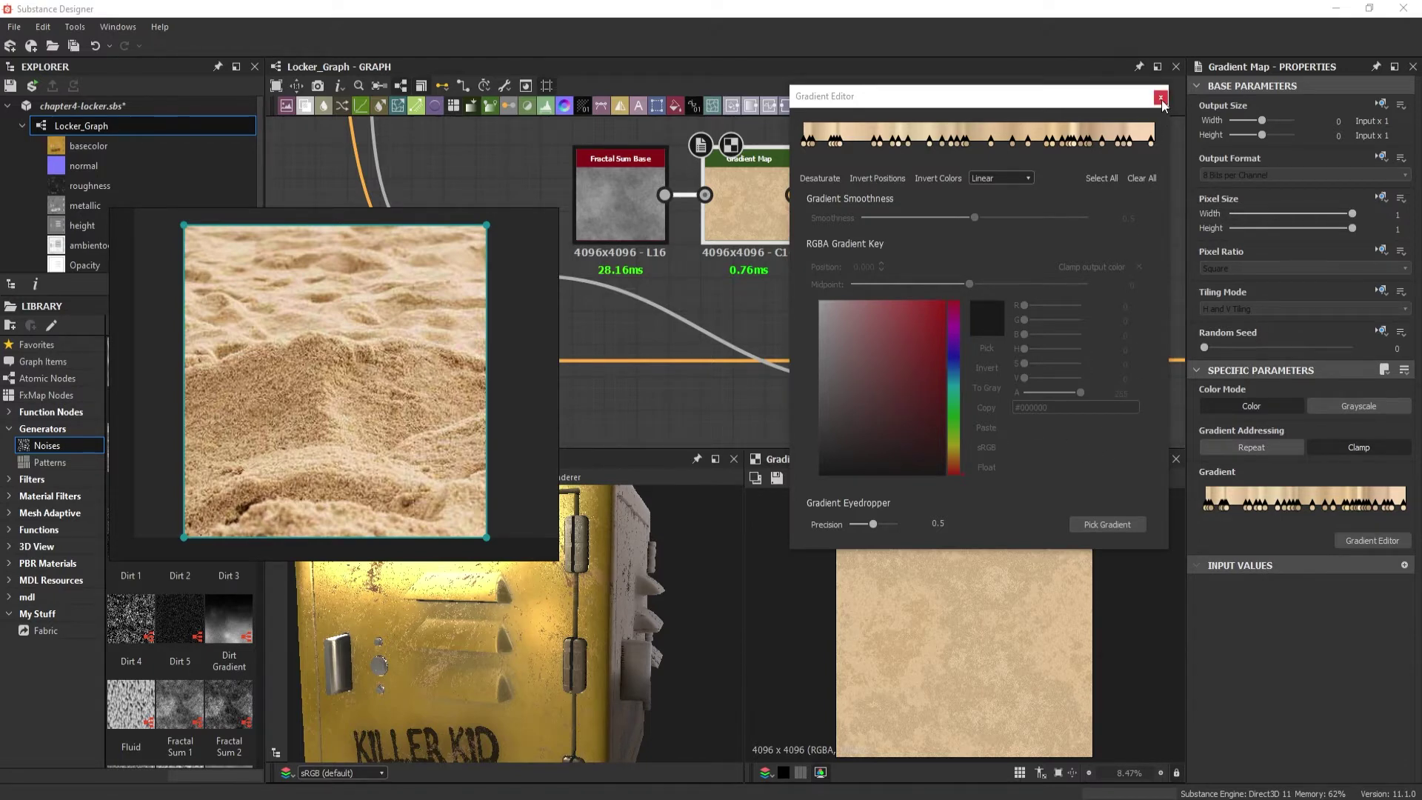
click(1122, 524)
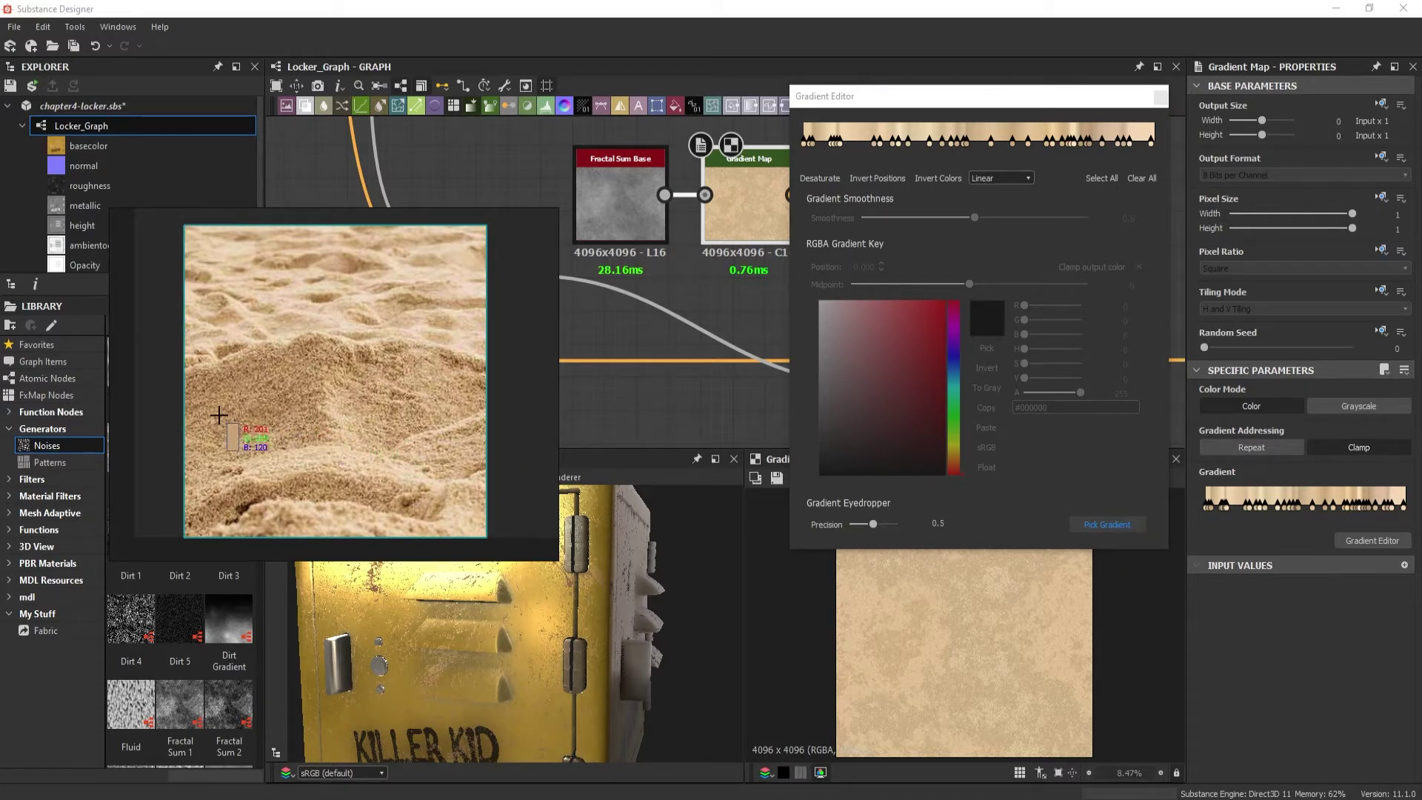
drag(218, 414, 287, 414)
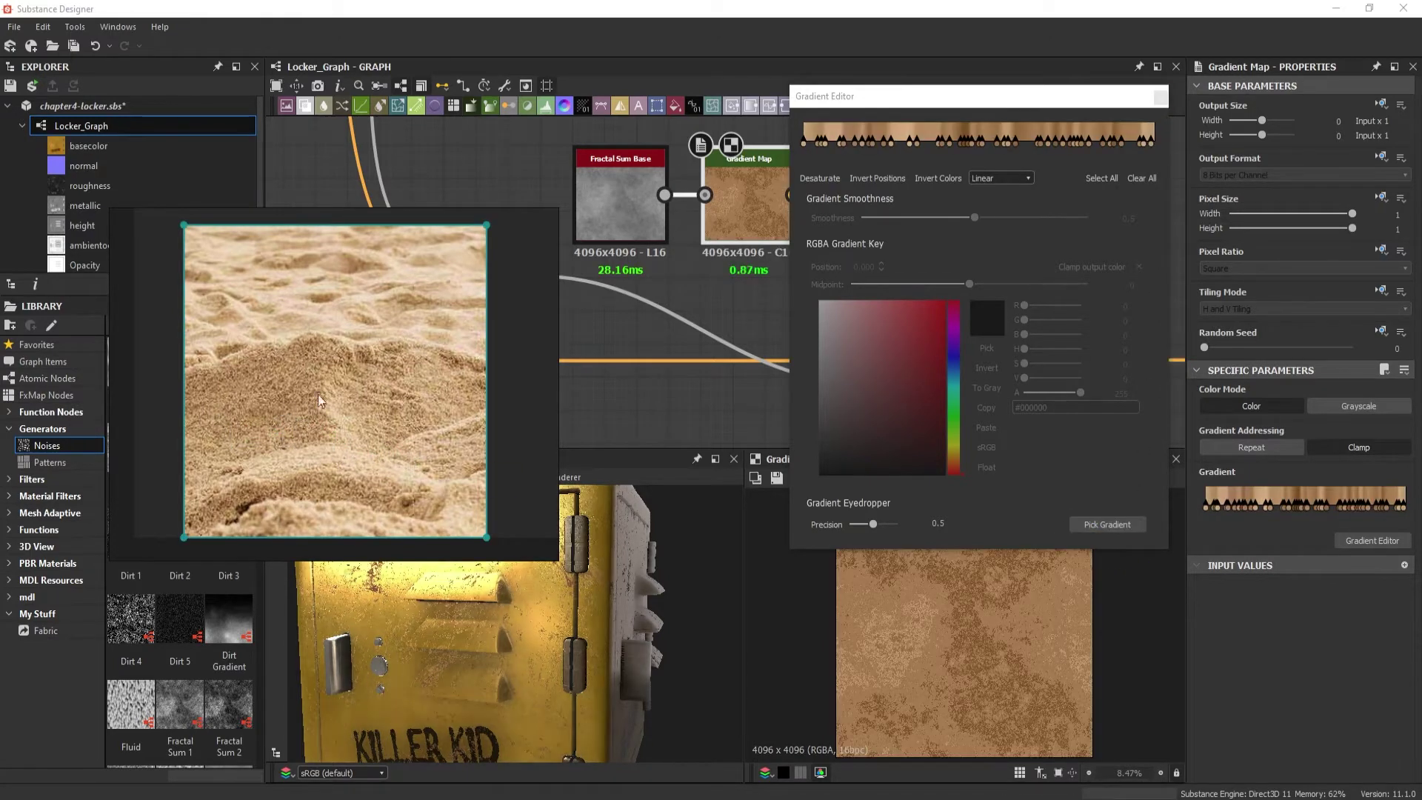
Bring the flat fine-sand reference photo into view and pick the Gradient Map's gradient with a long stroke across it
middle_drag(363, 316, 361, 519)
middle_drag(367, 361, 386, 495)
click(1107, 524)
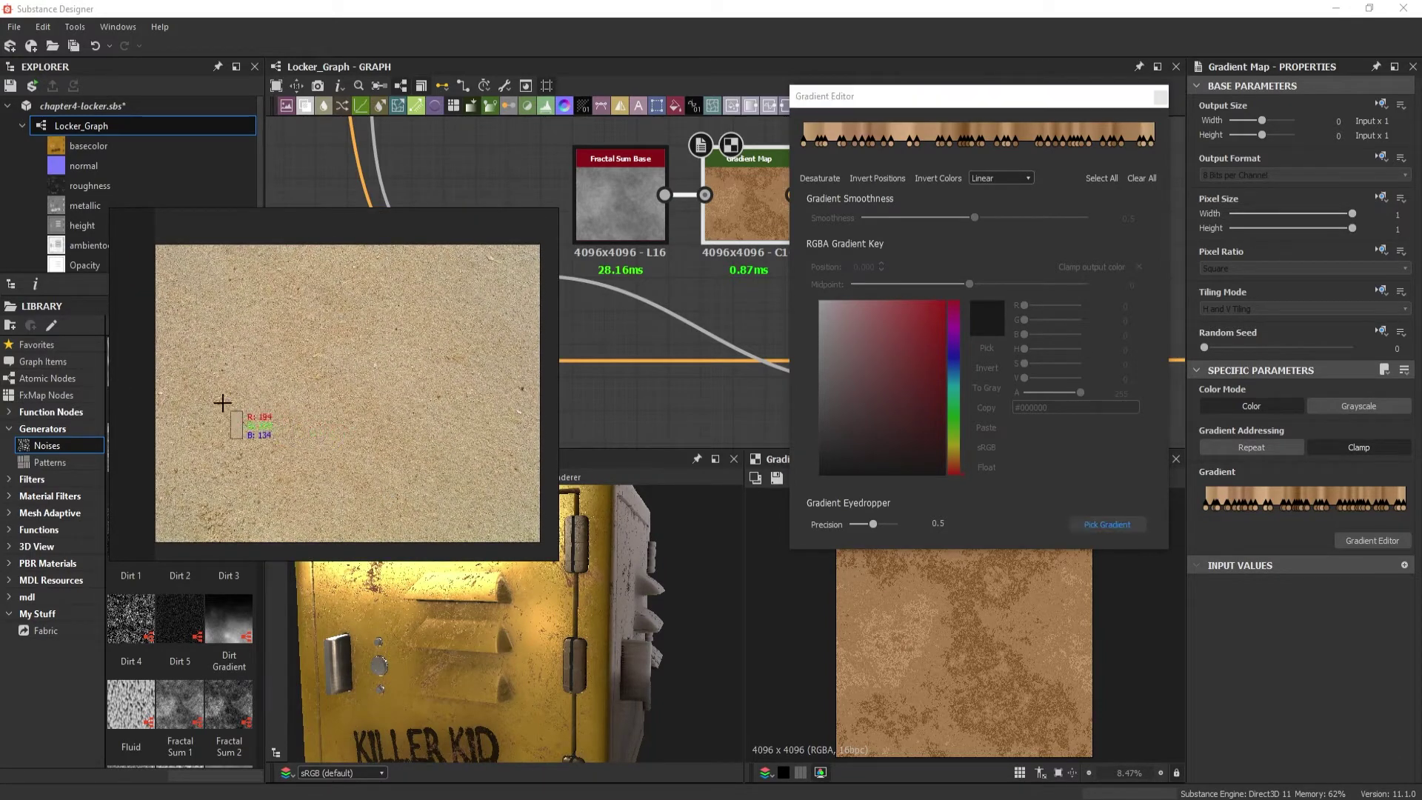
drag(217, 406, 455, 419)
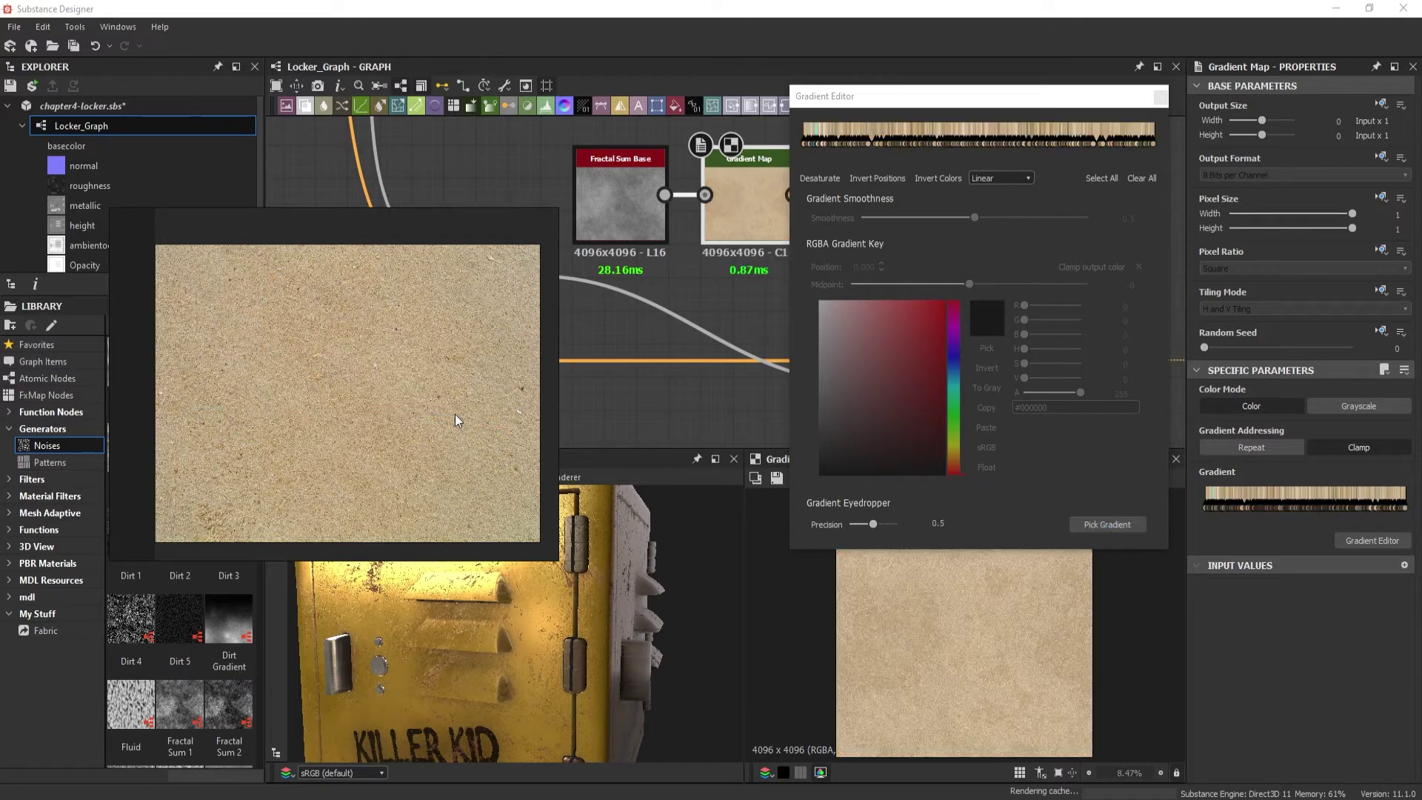
scroll(971, 632, up, 2)
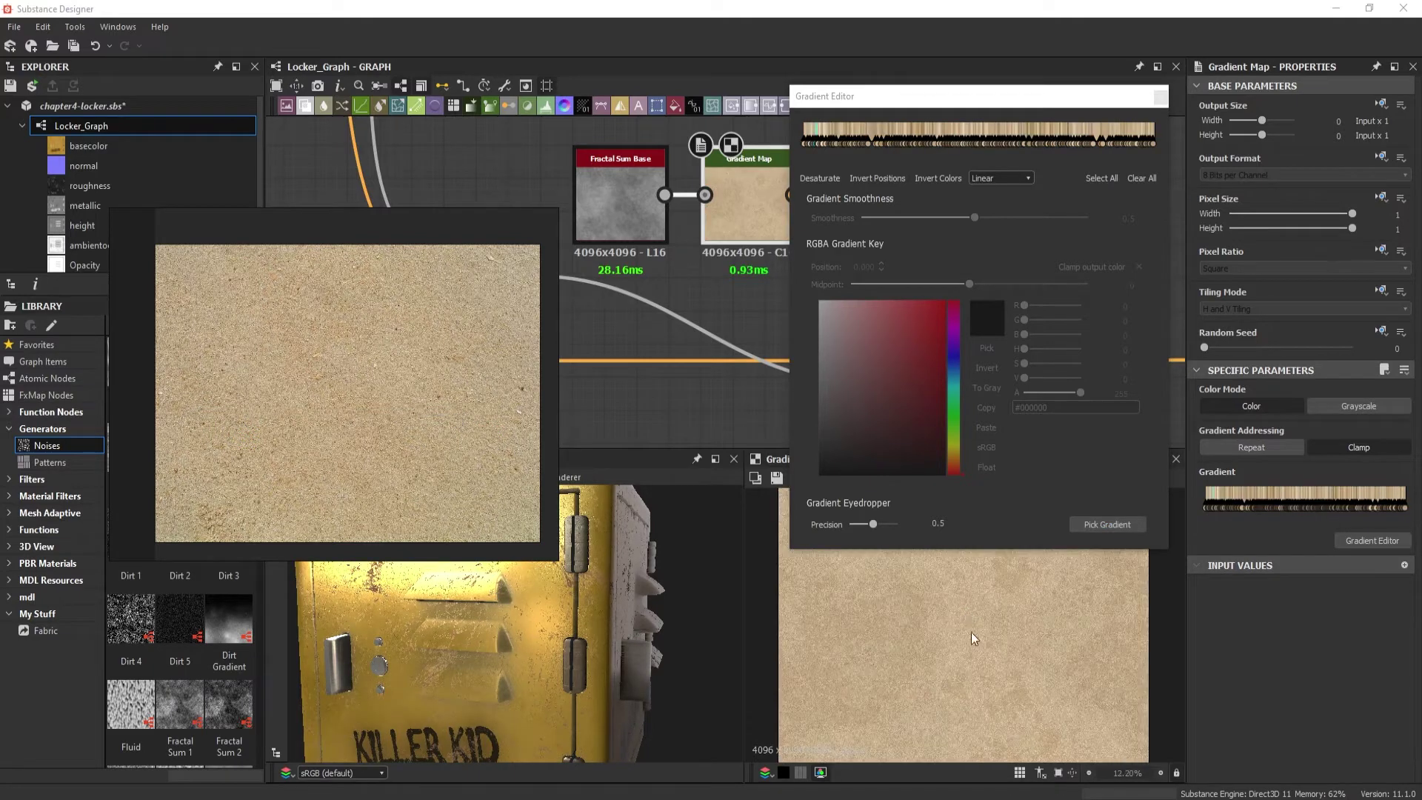
scroll(971, 665, down, 2)
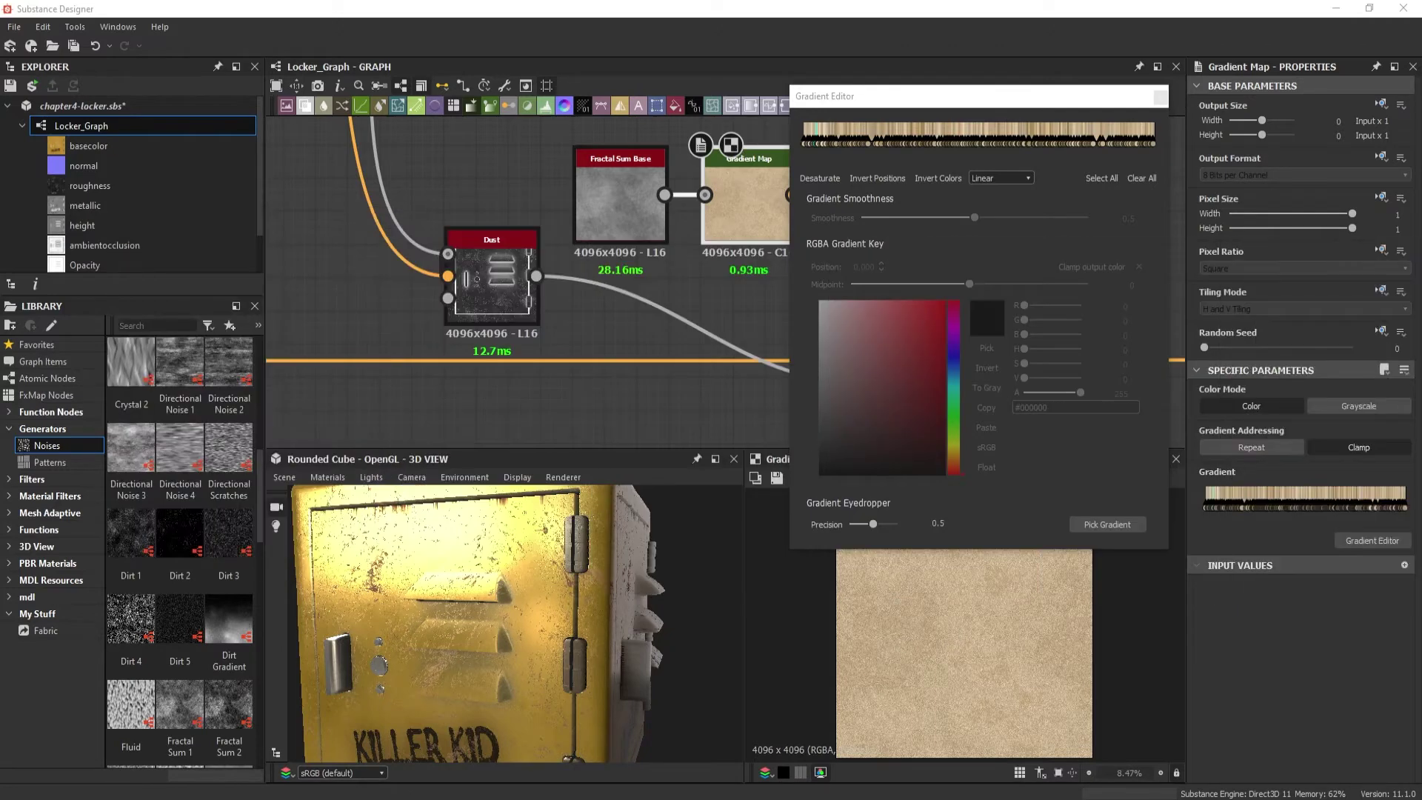
Set the gradient's interpolation to Smooth and close the Gradient Editor
click(1005, 177)
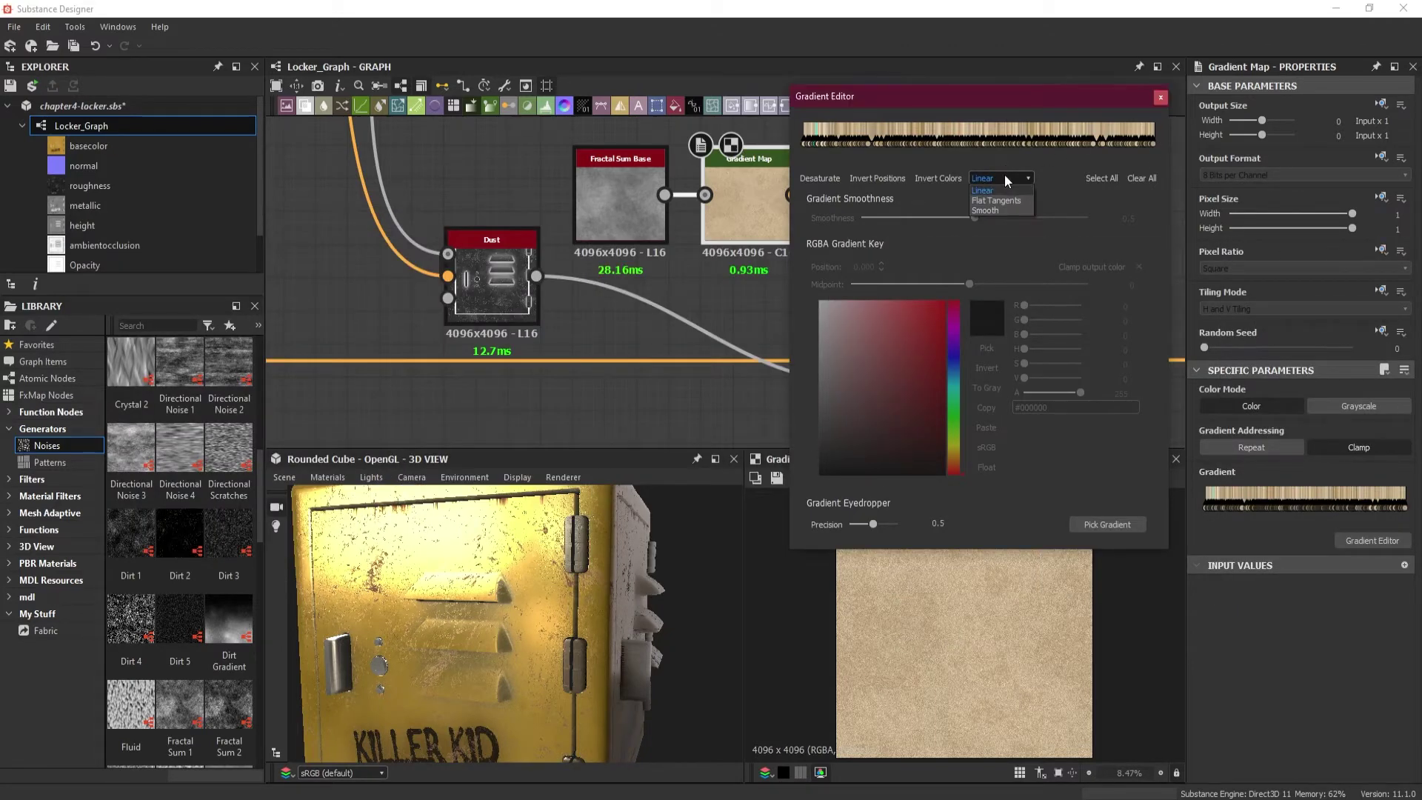
click(1006, 206)
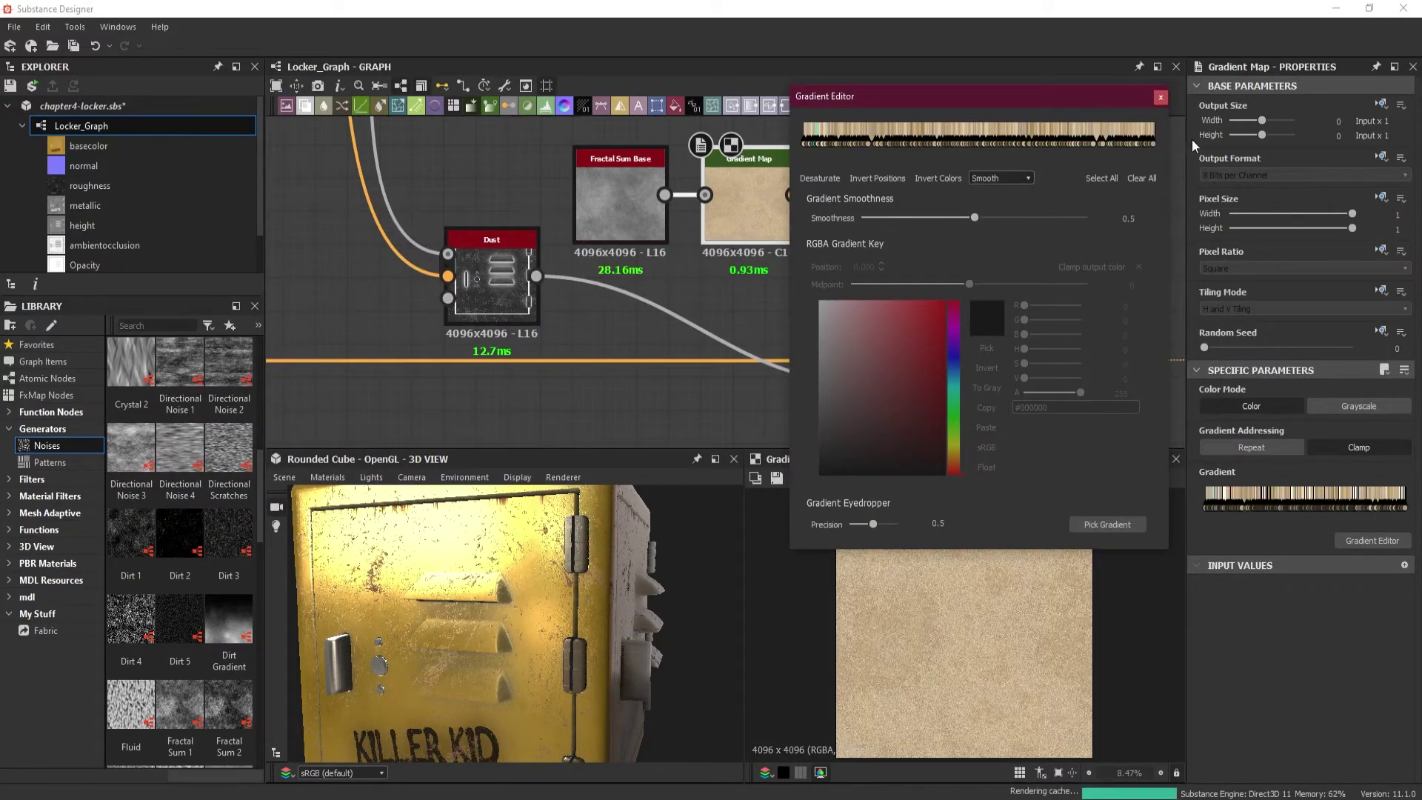
click(1160, 98)
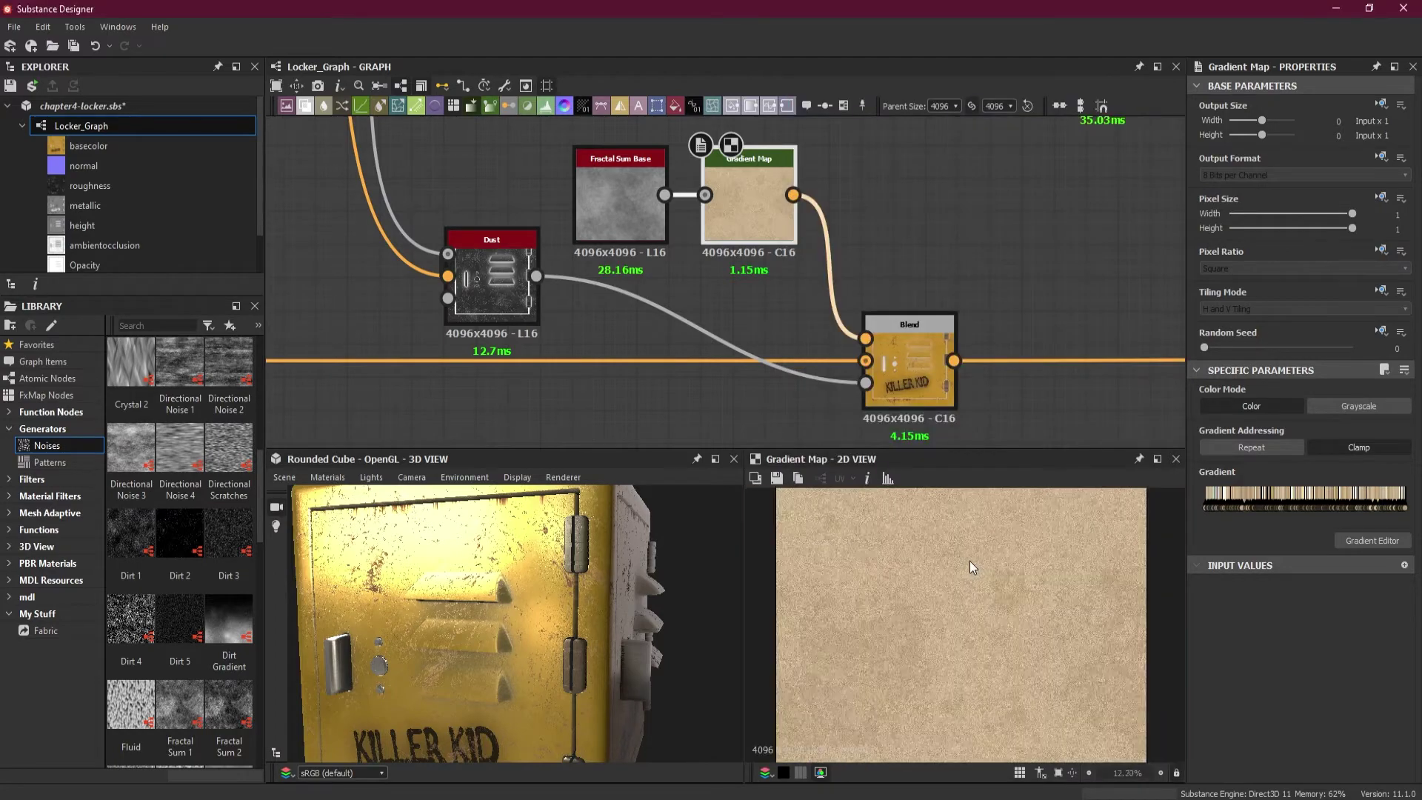
Try a Level of 0.71 on the Dust node, undo the change, and inspect the locker in 3D
drag(416, 569, 530, 630)
click(500, 298)
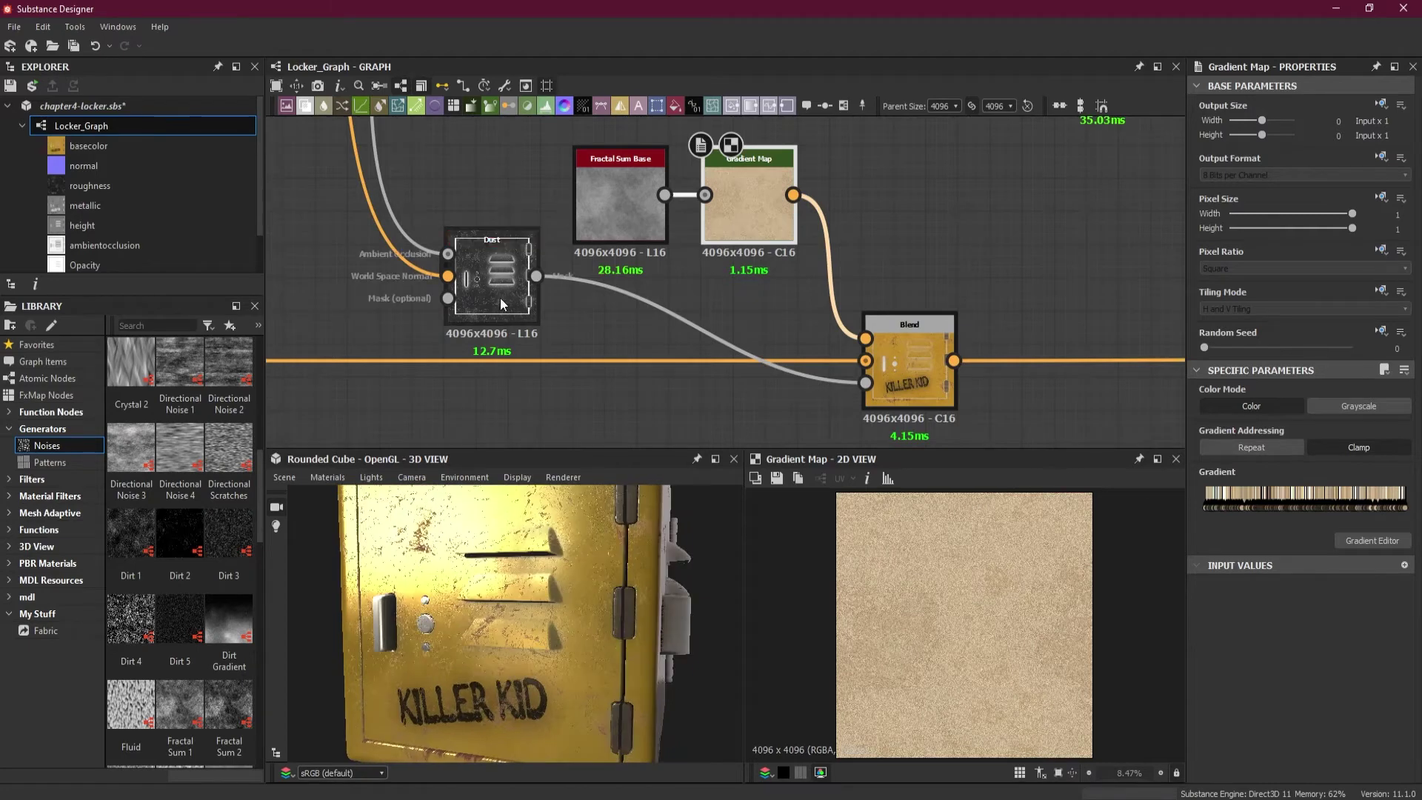
drag(1292, 423, 1309, 423)
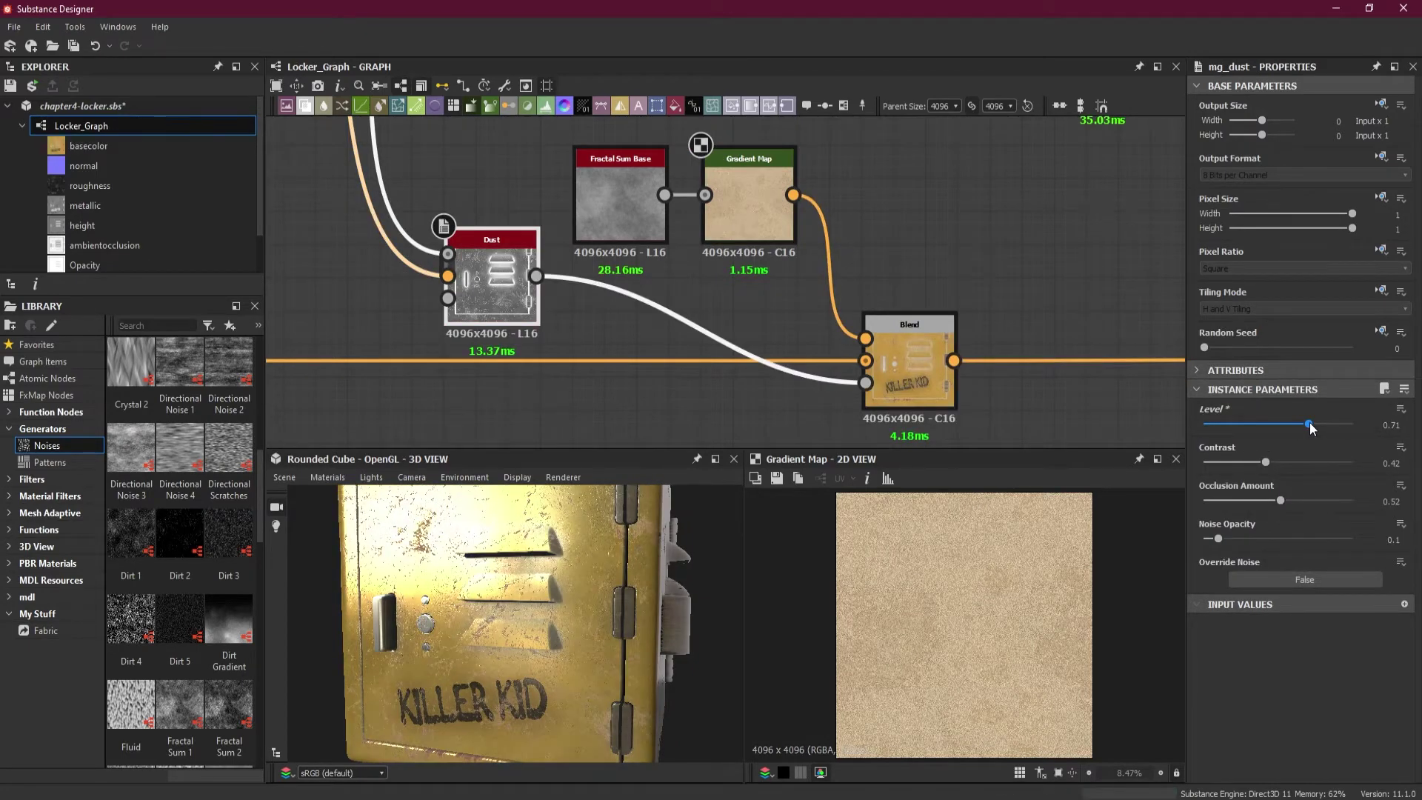
click(96, 46)
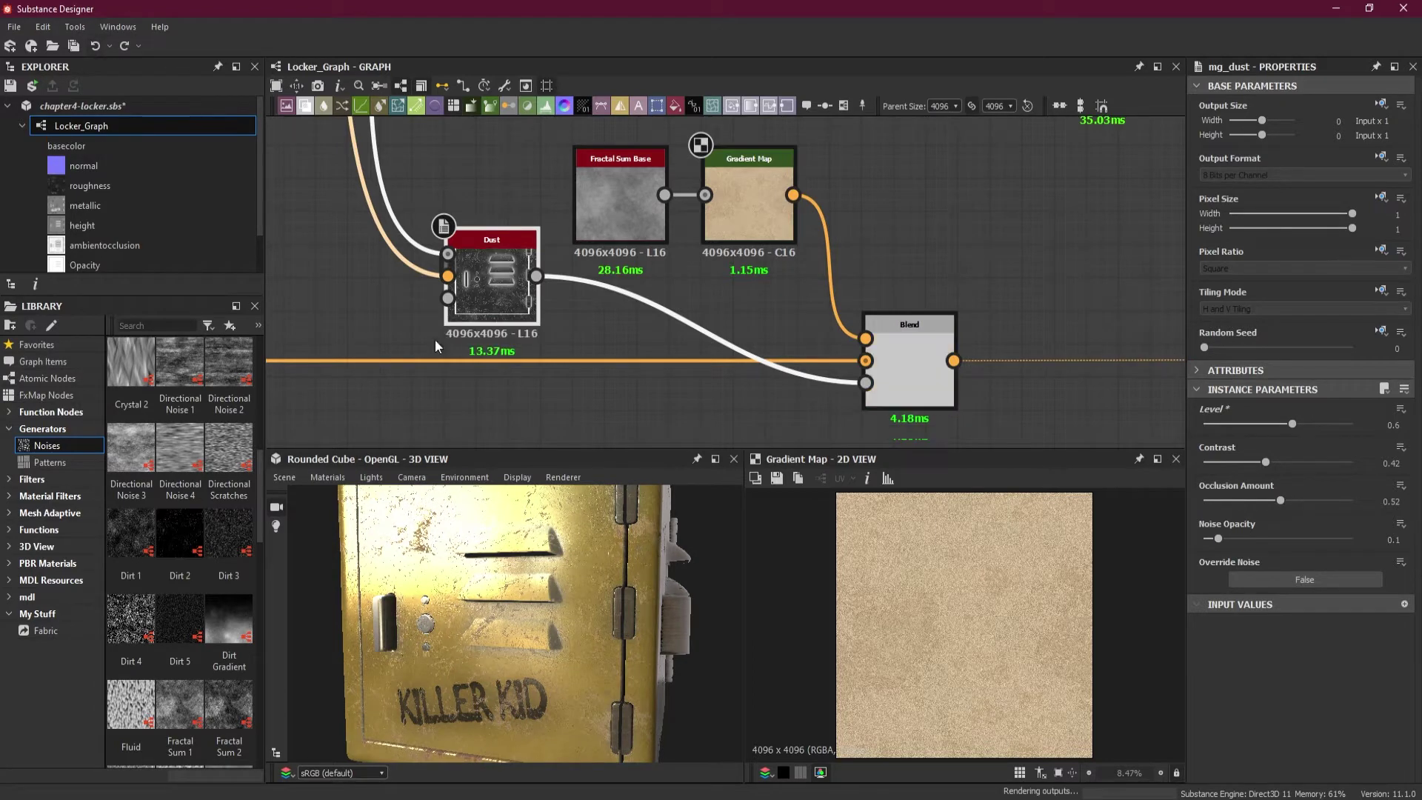
mouse_move(554, 600)
mouse_down()
mouse_move(609, 607)
mouse_move(552, 590)
mouse_up()
scroll(554, 588, up, 3)
mouse_move(619, 607)
mouse_down()
mouse_move(592, 607)
mouse_move(638, 583)
mouse_move(611, 585)
mouse_up()
scroll(638, 584, down, 5)
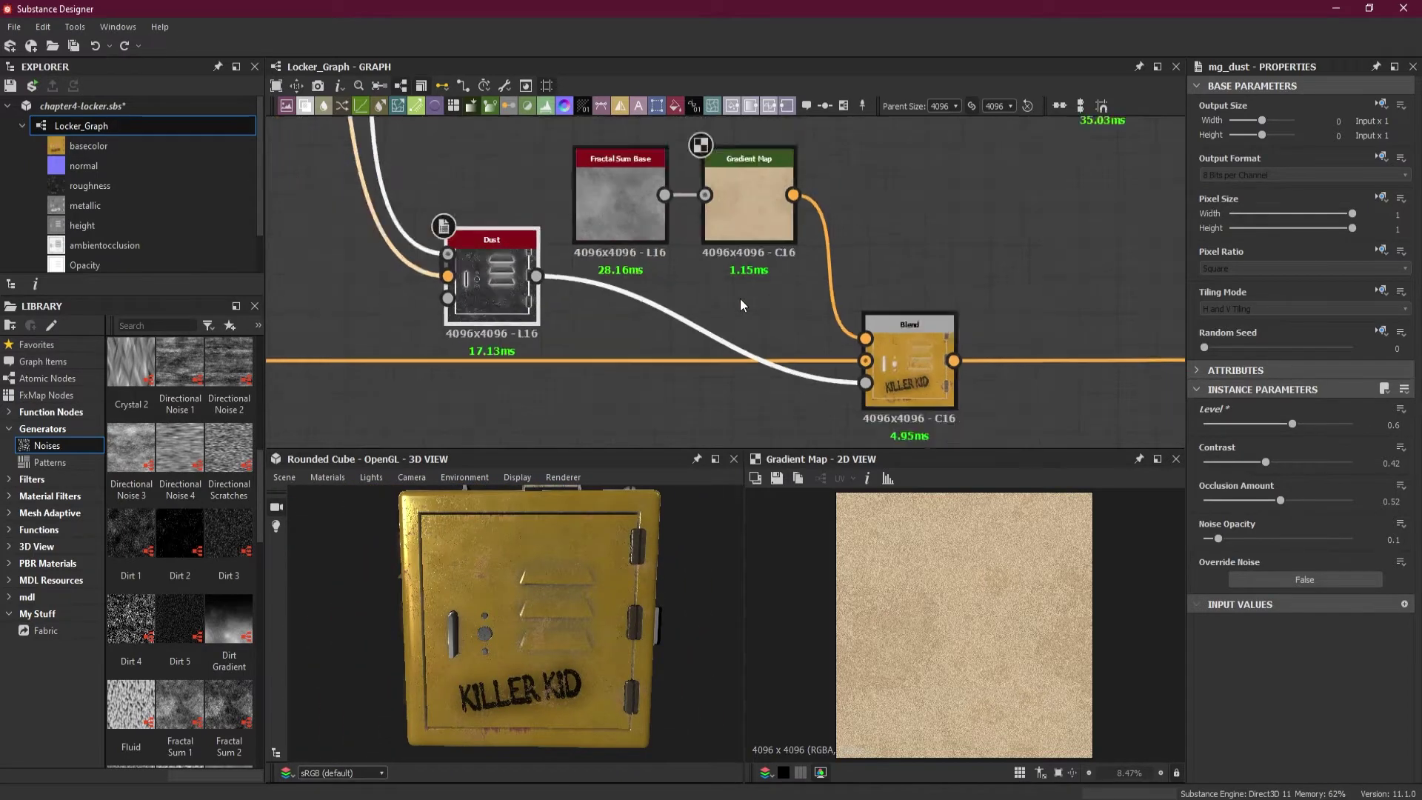
Place Clouds 3 above Fractal Sum Base, connect it to the Gradient Map's input, and check the result in 2D and 3D
scroll(739, 299, down, 1)
middle_drag(740, 299, 729, 384)
drag(913, 191, 700, 298)
click(646, 208)
double_click(646, 208)
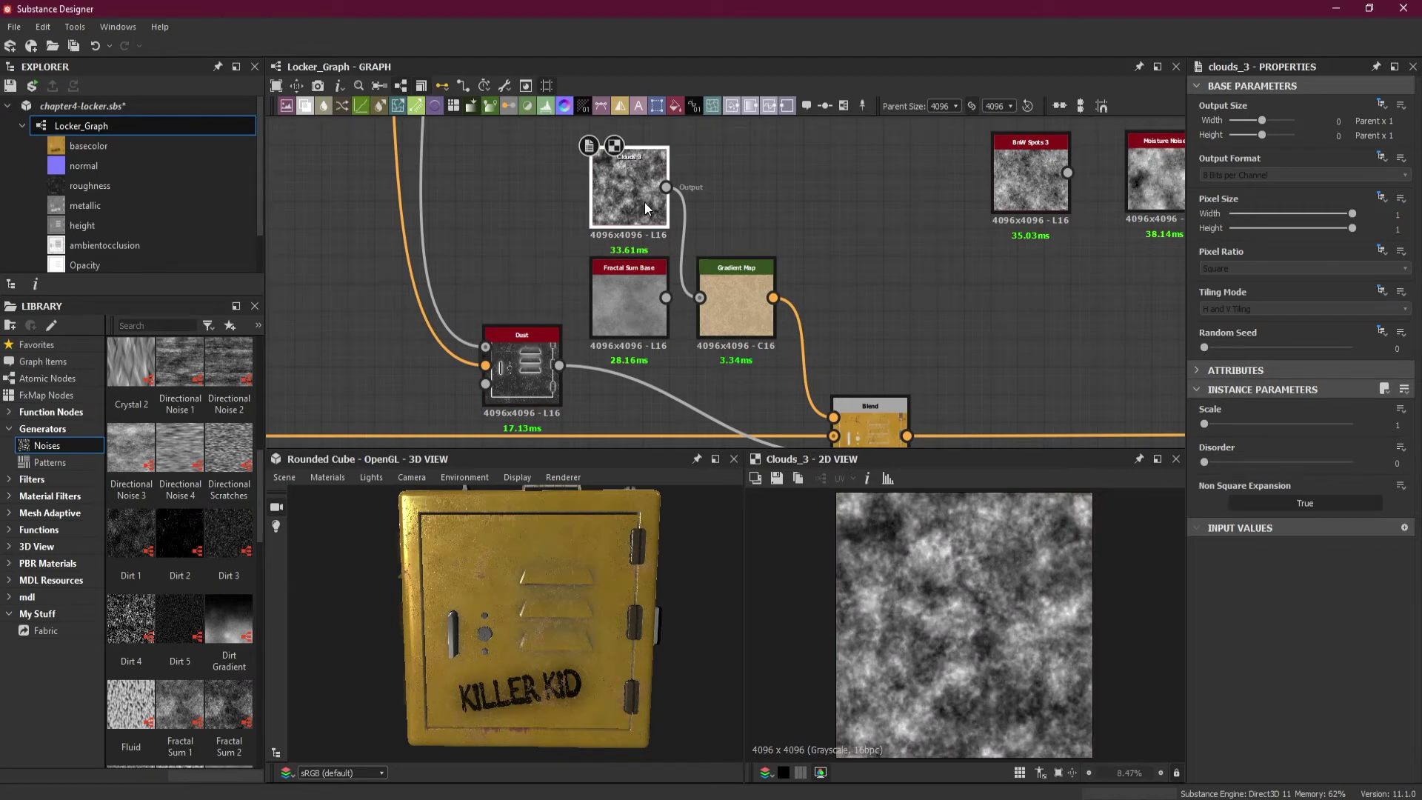
double_click(742, 311)
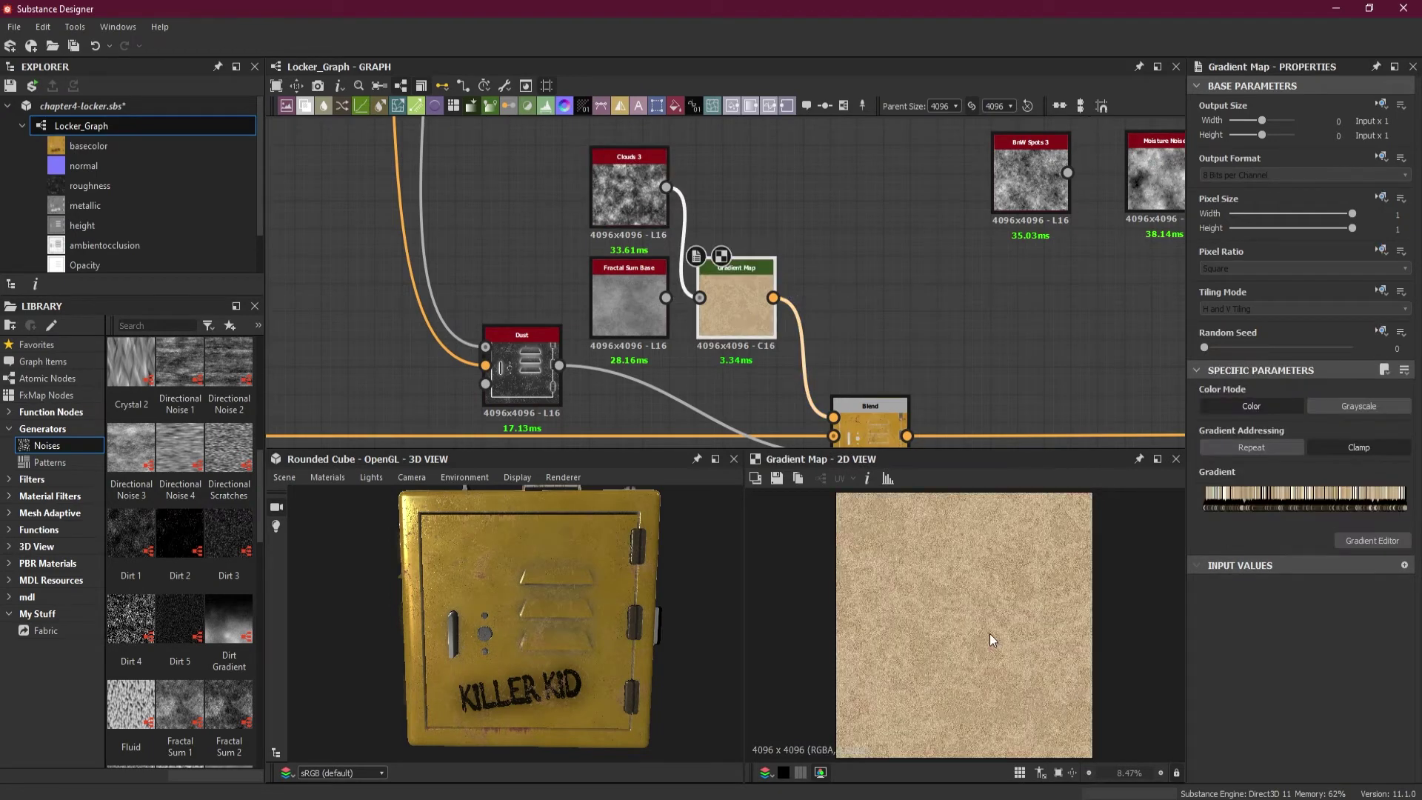
drag(563, 652, 555, 613)
scroll(552, 605, up, 3)
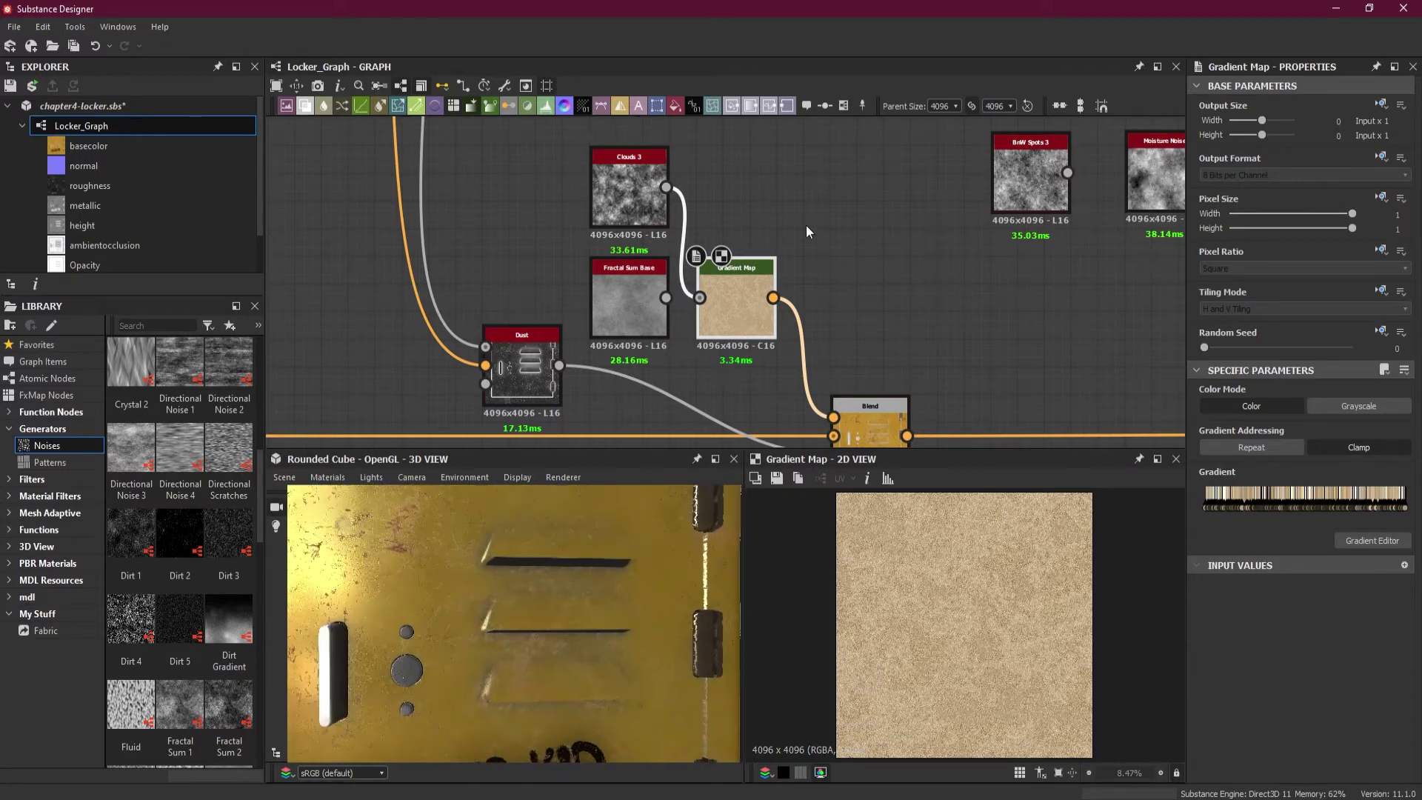
Place BnW Spots 3 above Clouds 3, connect it to the Gradient Map's input instead, and check the result in 2D and 3D
drag(1030, 191, 775, 205)
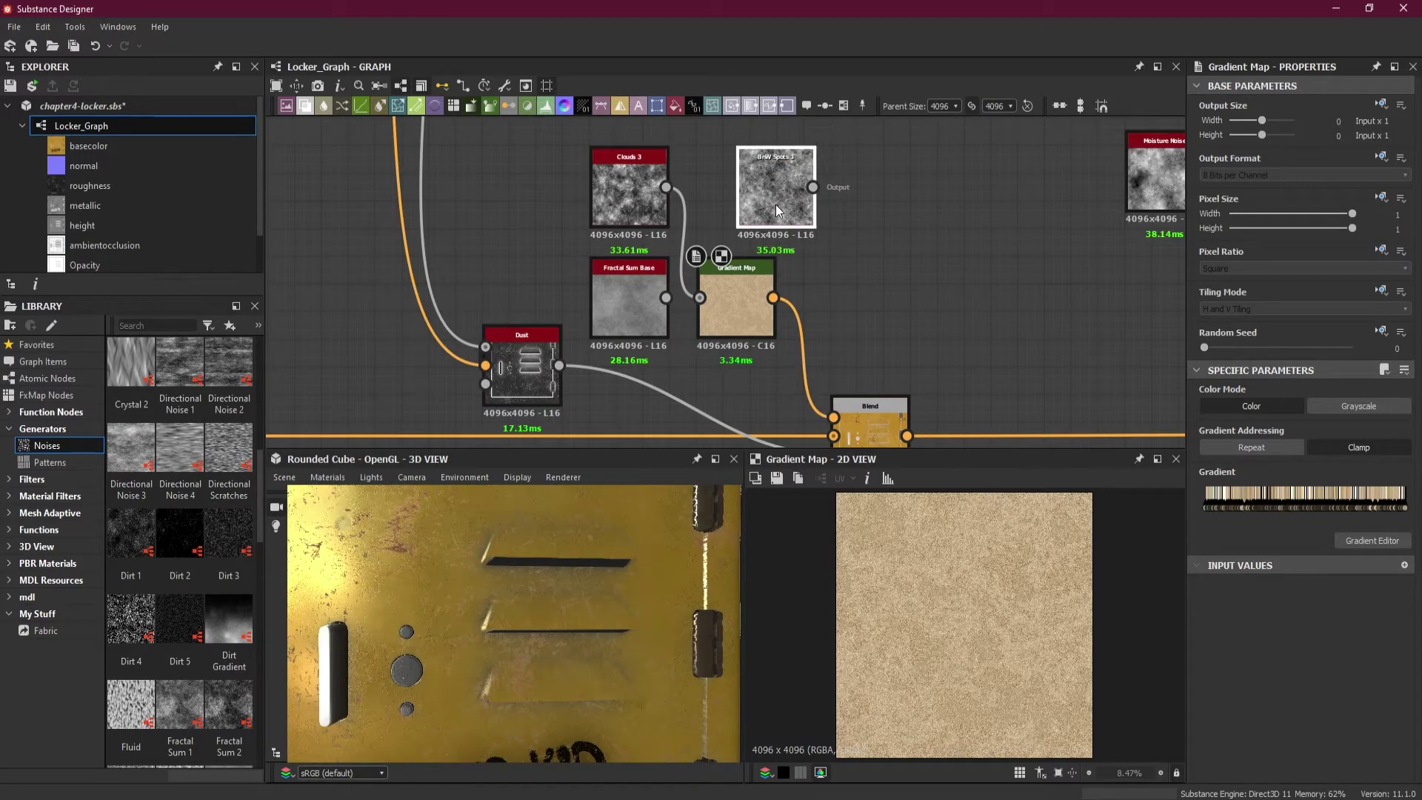
middle_drag(775, 204, 786, 269)
double_click(794, 259)
drag(793, 259, 743, 371)
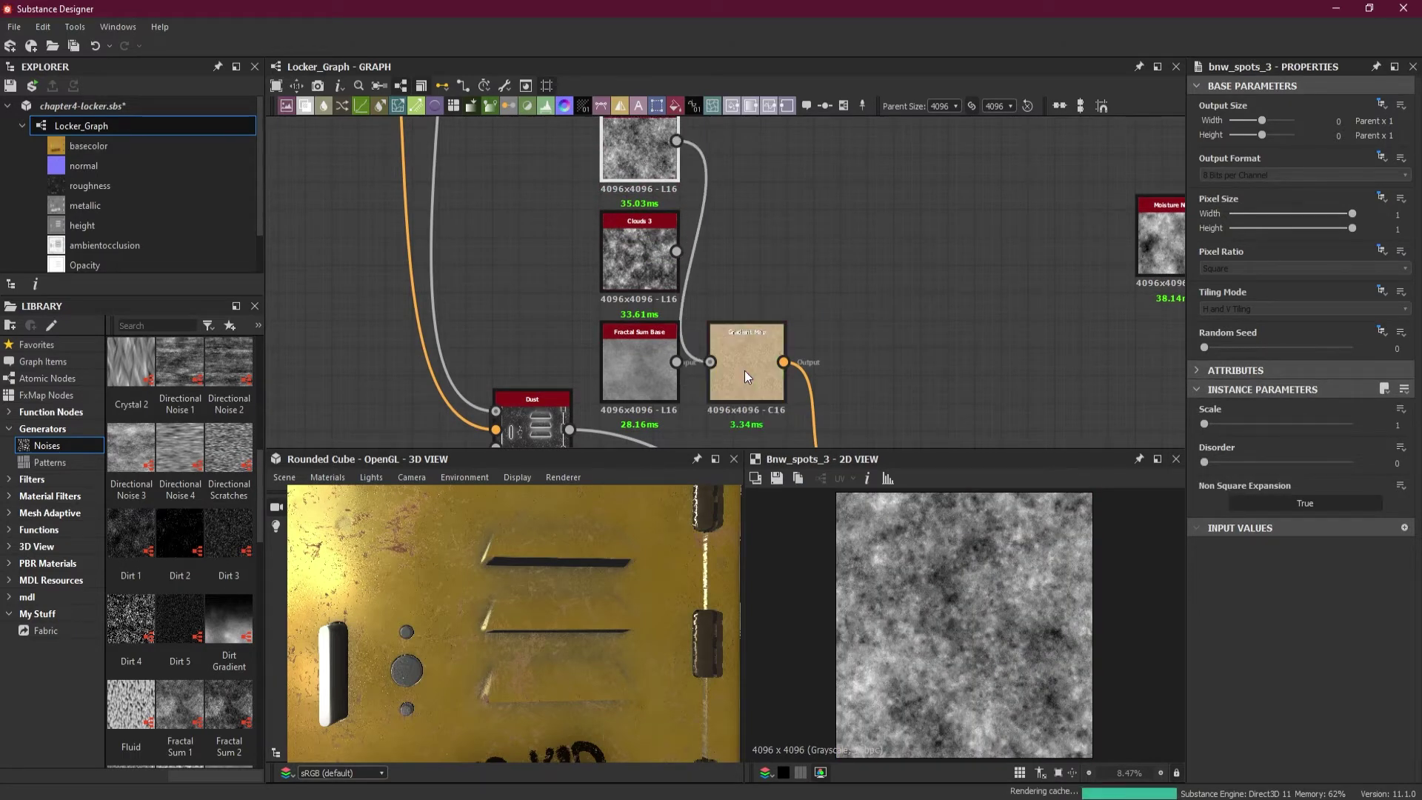
double_click(744, 370)
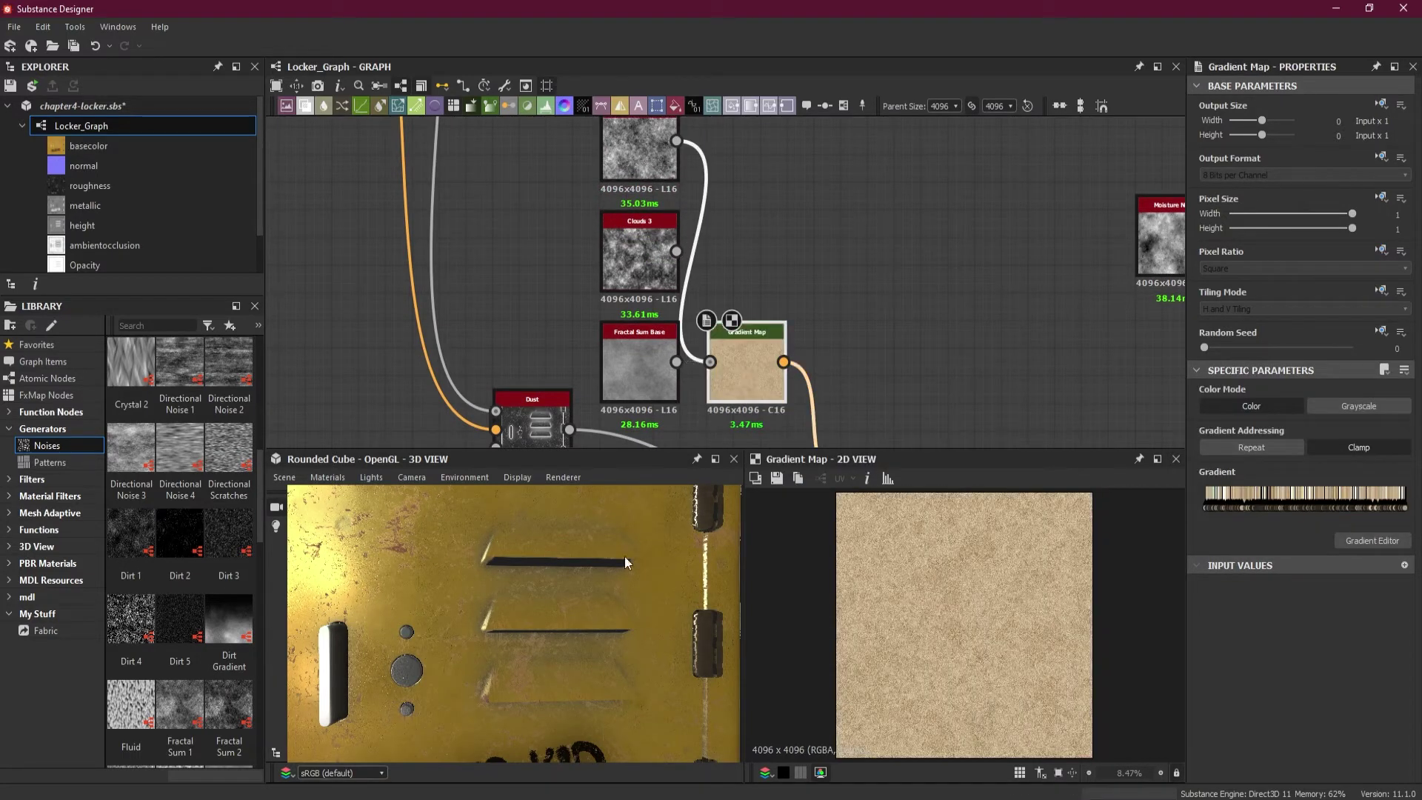
drag(569, 606, 631, 570)
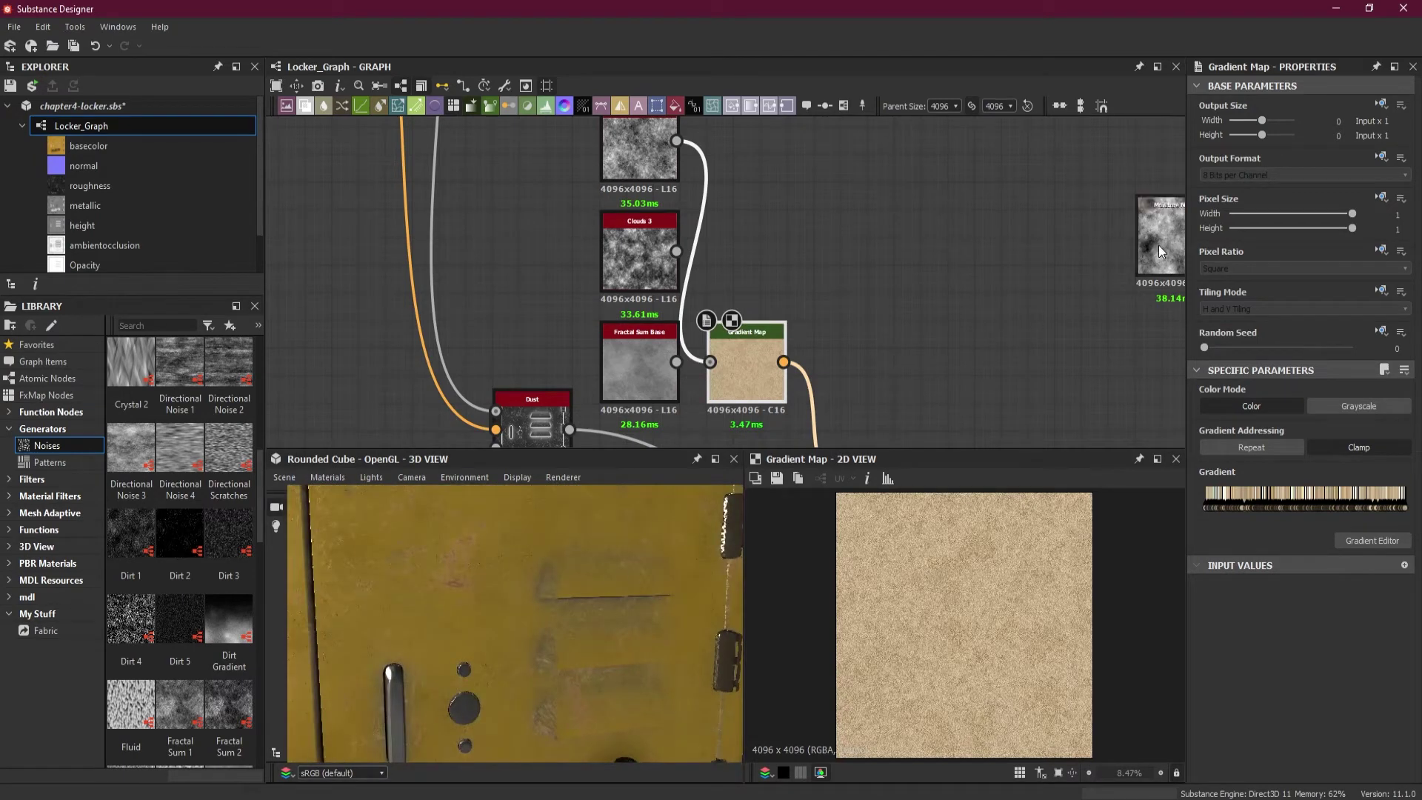
Move Moisture Noise beside Clouds 3, connect it to the Gradient Map's input, and check the result in 2D and 3D
drag(1159, 237, 892, 222)
scroll(926, 291, down, 4)
scroll(927, 290, up, 4)
drag(922, 272, 747, 345)
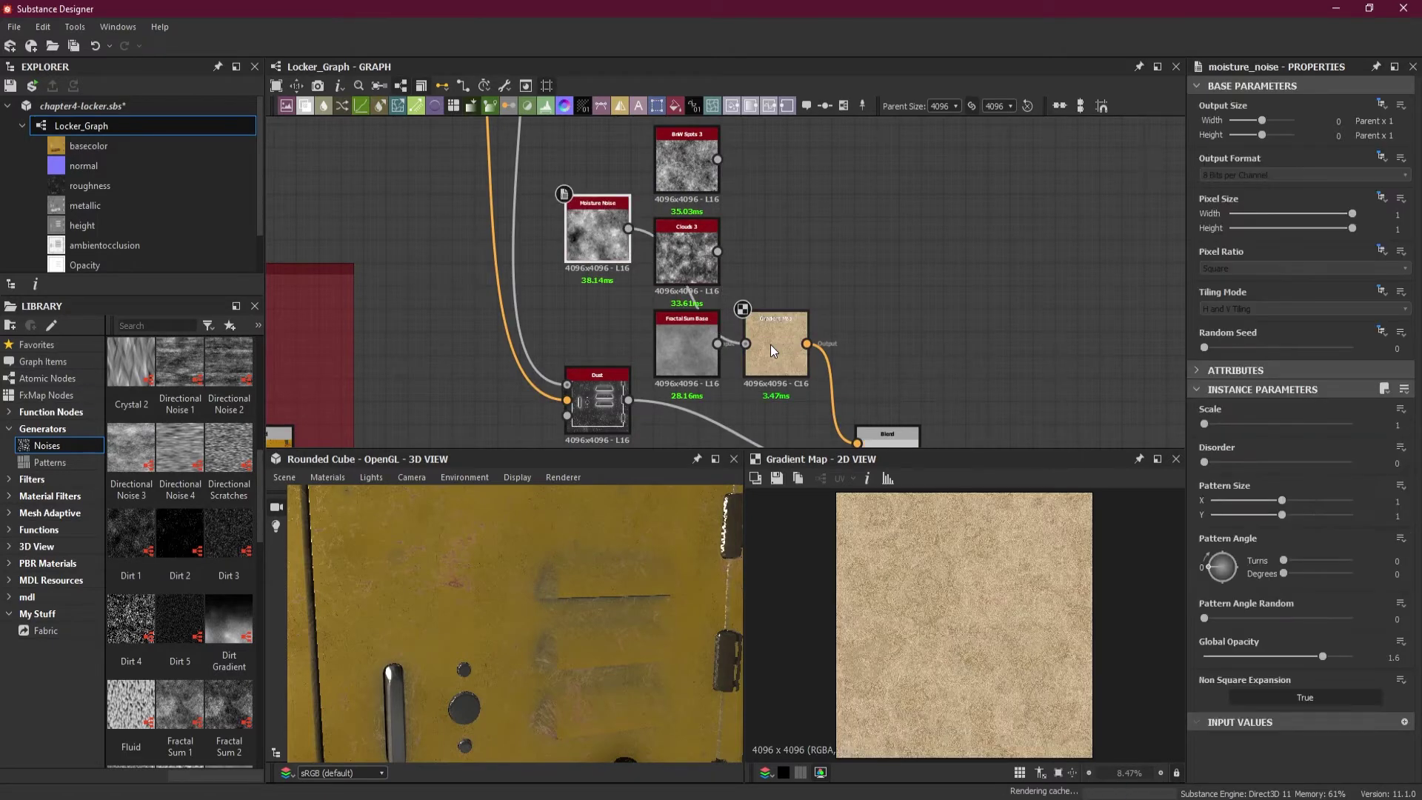
click(770, 345)
drag(564, 612, 572, 557)
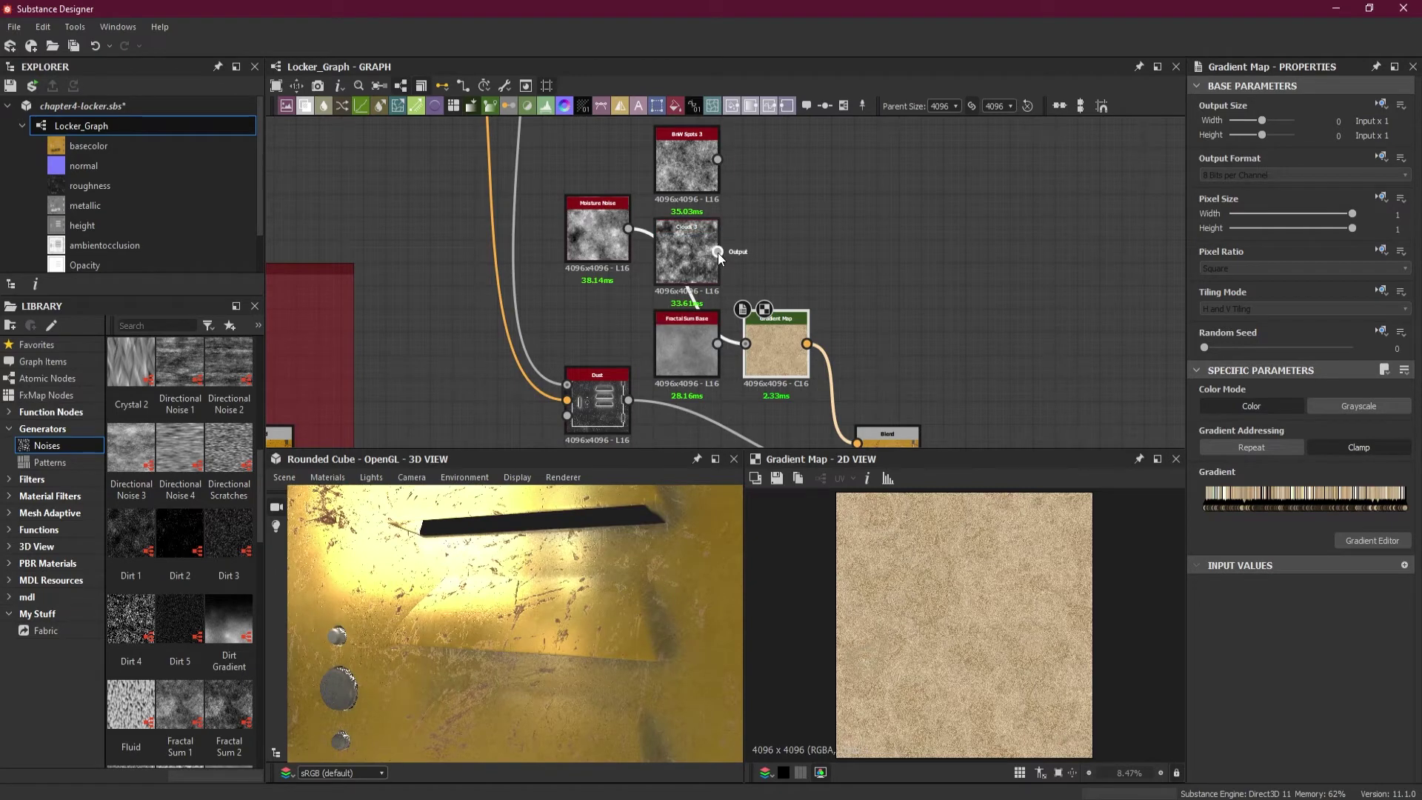
Connect Clouds 3 to the Gradient Map's input instead and check the locker in 3D
scroll(744, 263, up, 2)
drag(712, 250, 745, 360)
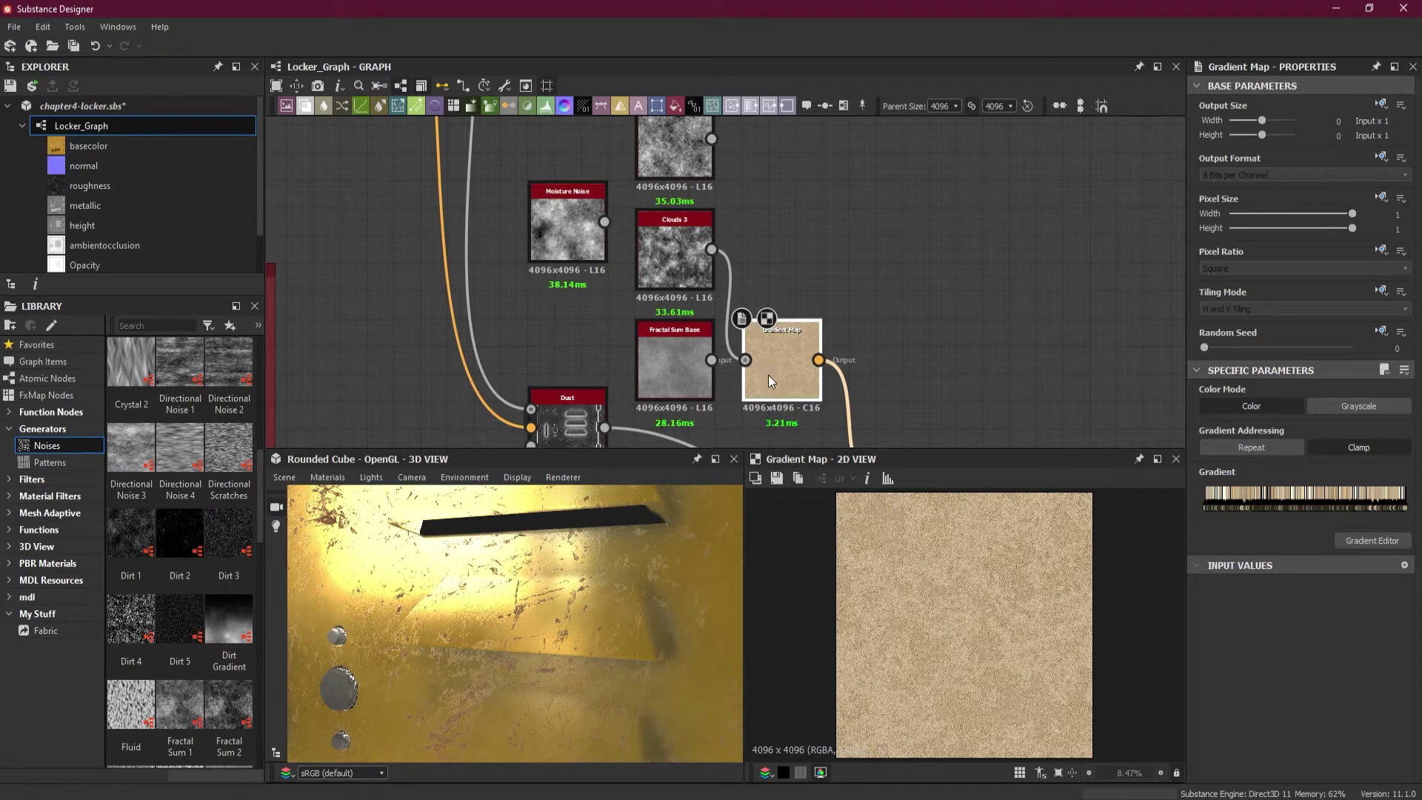
drag(381, 677, 341, 682)
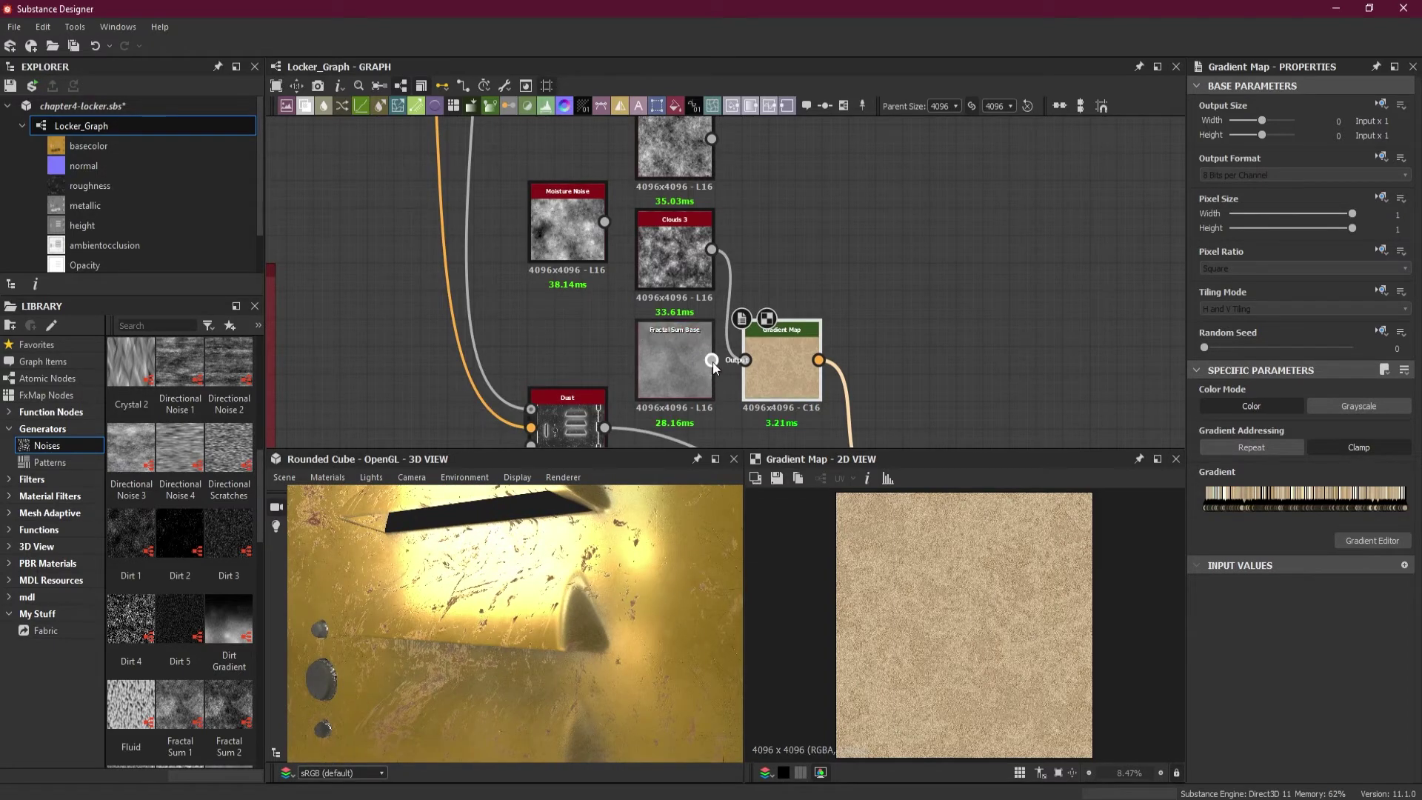
Reconnect Fractal Sum Base to the Gradient Map's input and inspect the locker's door in 3D
drag(711, 361, 744, 360)
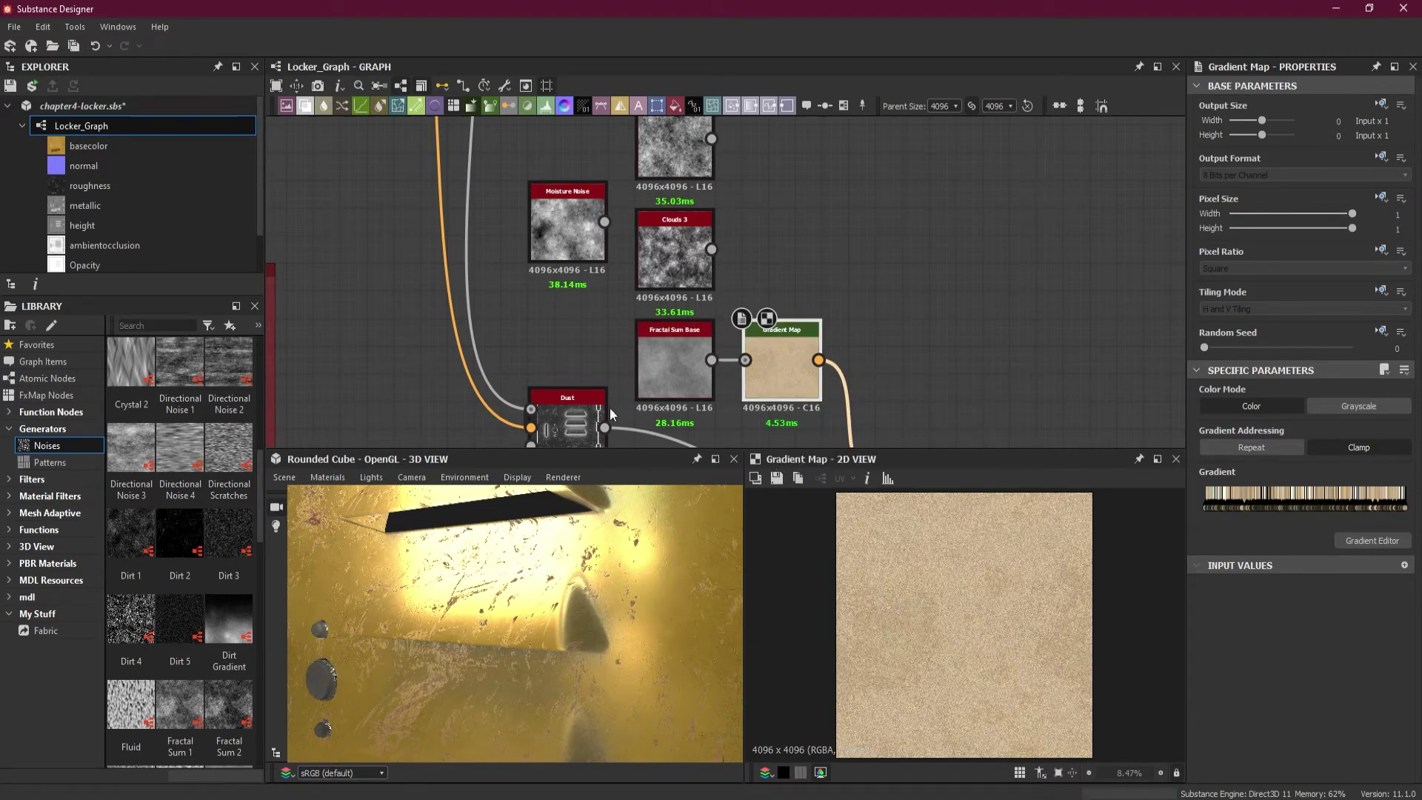
drag(524, 704, 605, 613)
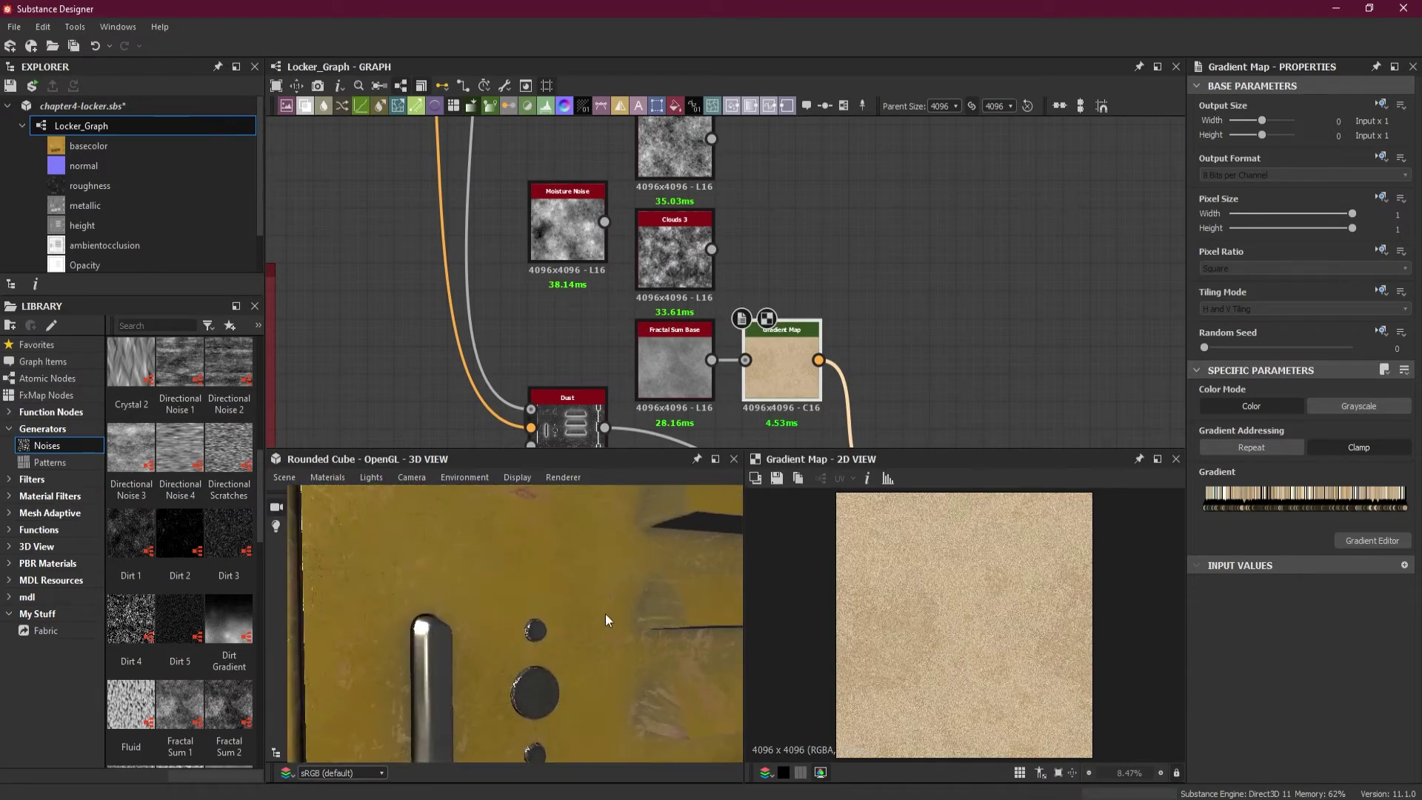
scroll(662, 410, up, 3)
scroll(612, 540, down, 5)
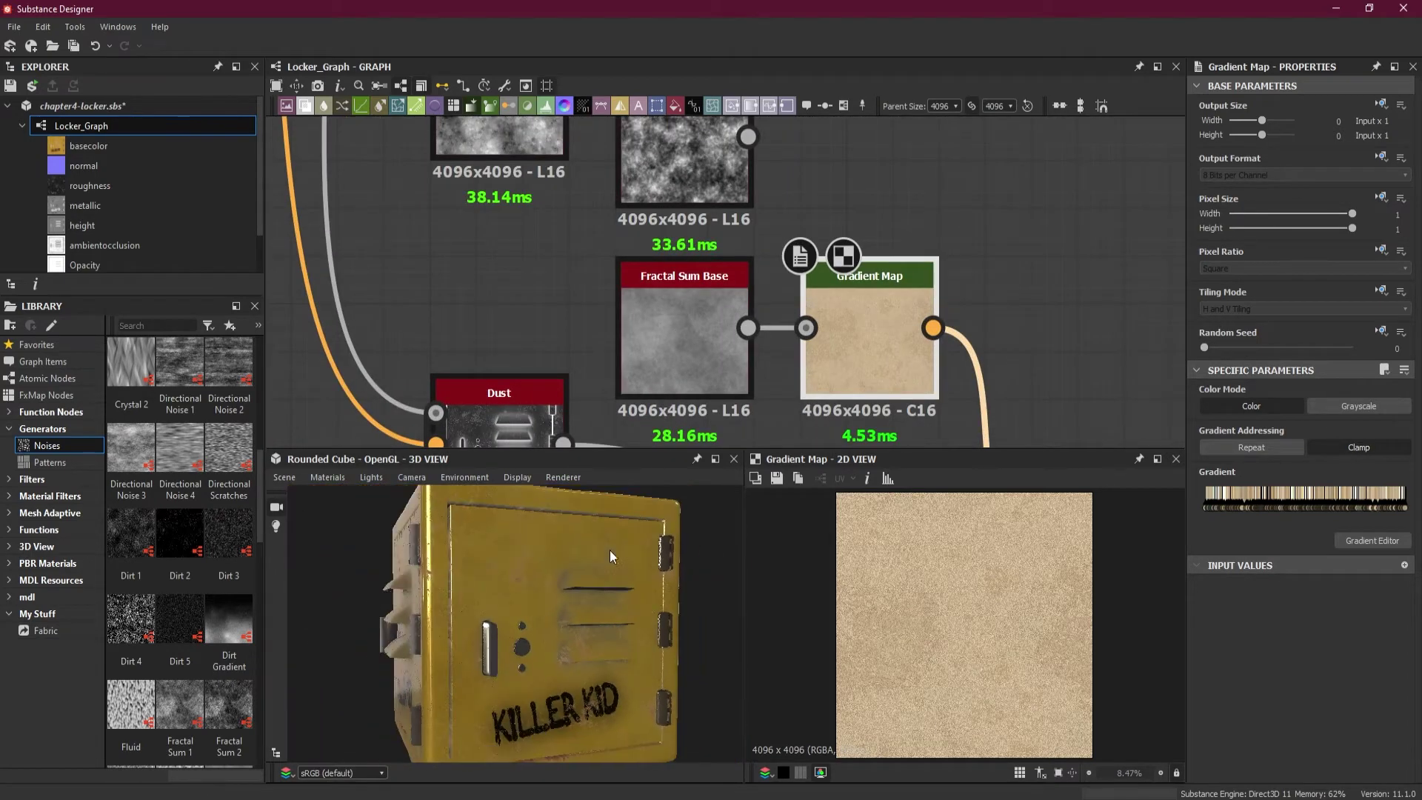
drag(610, 549, 616, 585)
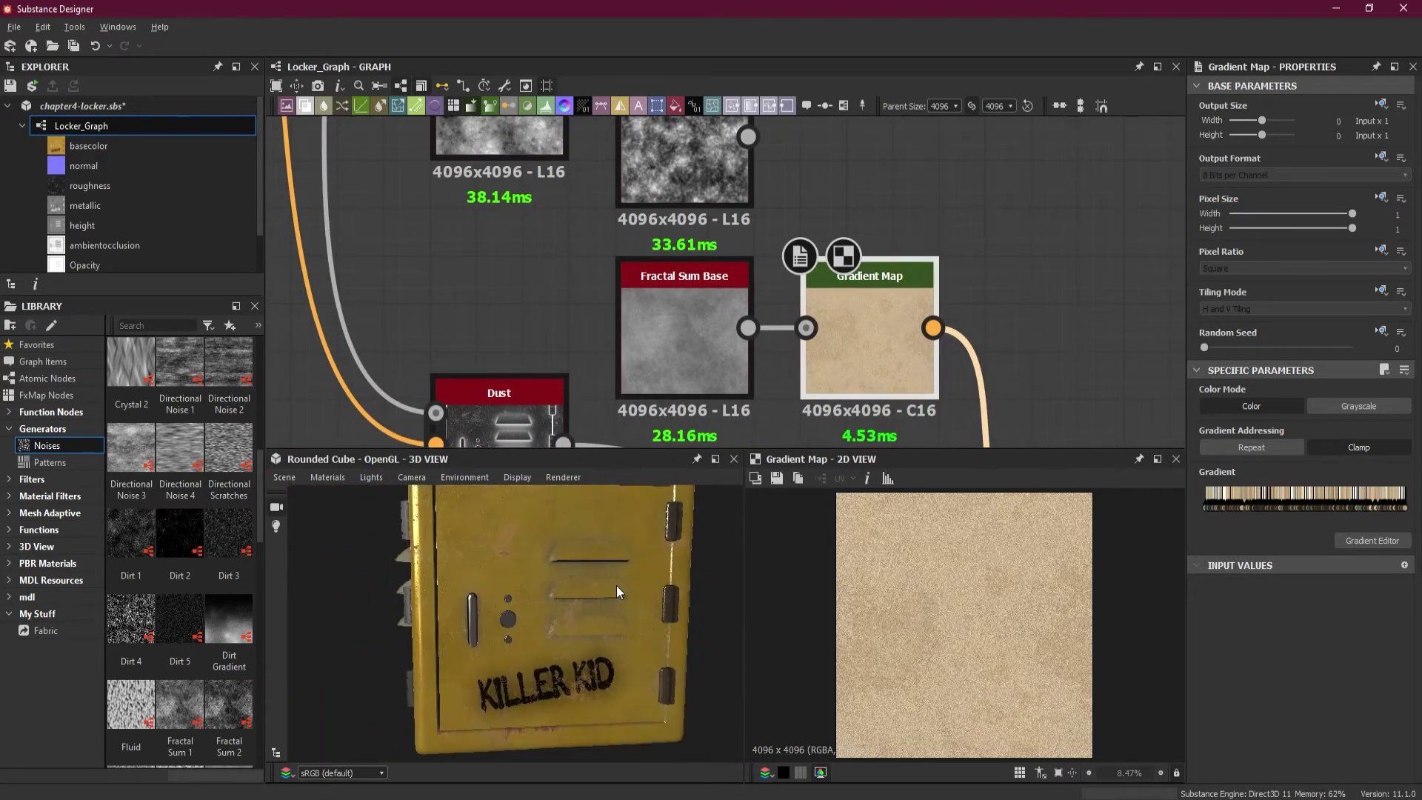
Delete the unused BnW Spots 3, Clouds 3 and Moisture Noise nodes, and inspect the locker's front in 3D
scroll(740, 279, down, 5)
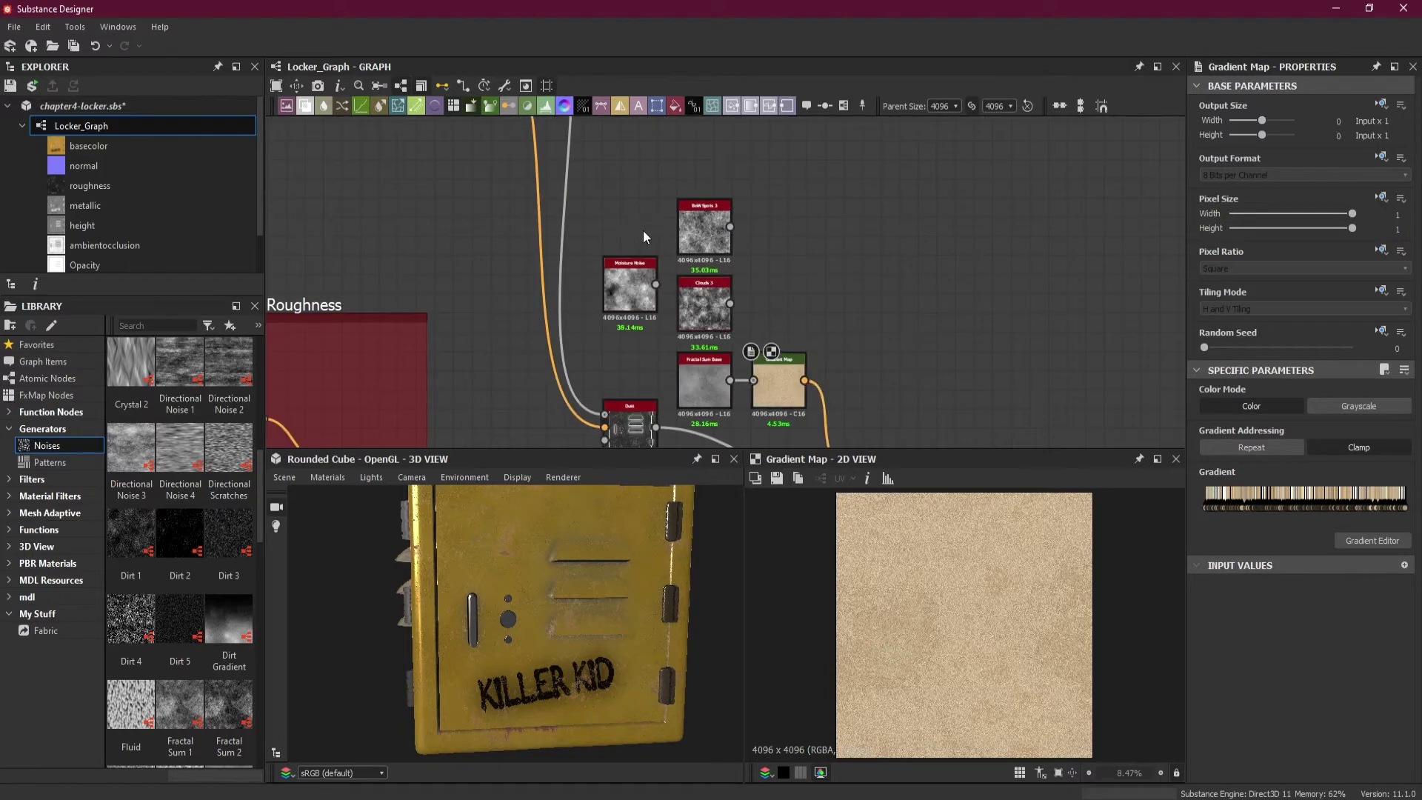
key(Delete)
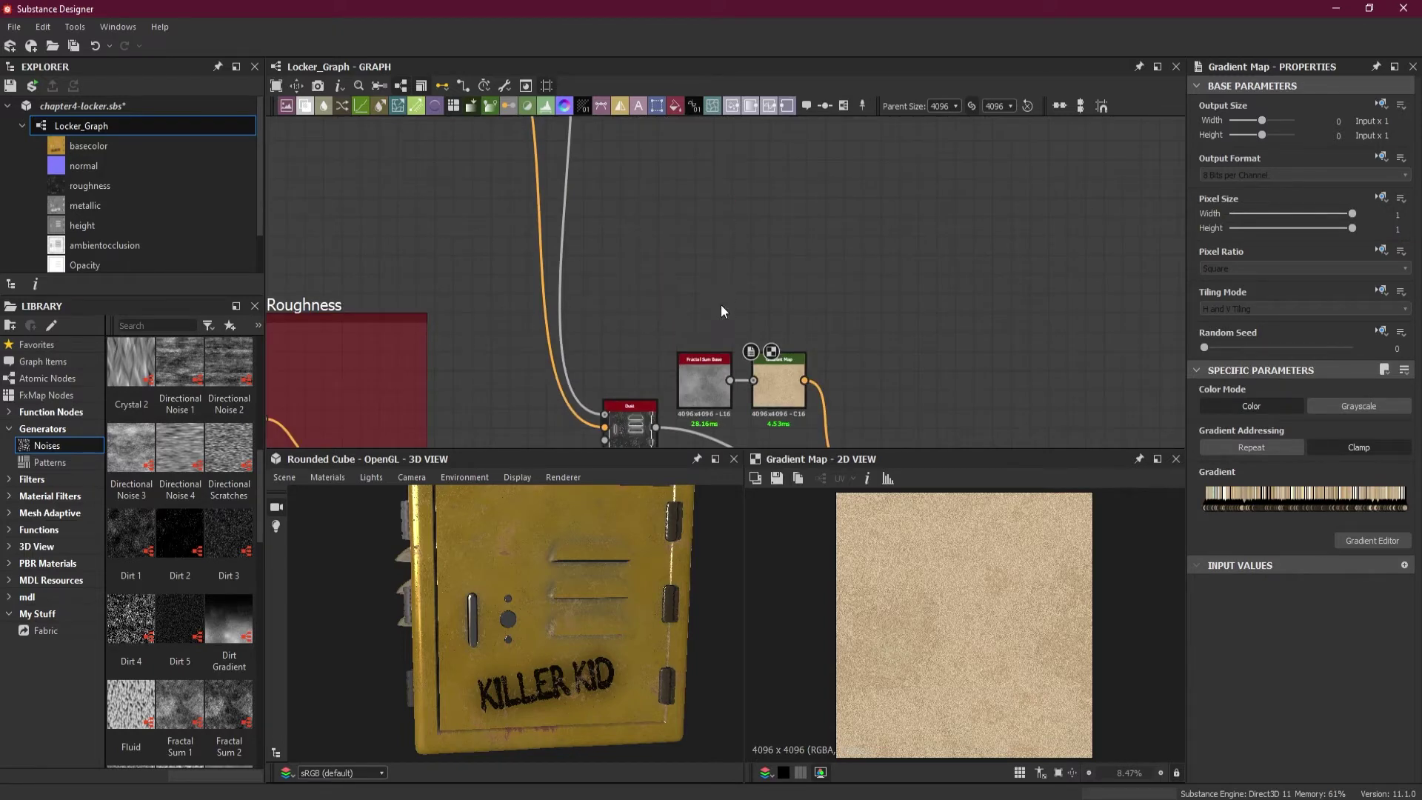
scroll(722, 304, down, 3)
middle_drag(804, 369, 802, 265)
scroll(814, 342, up, 2)
scroll(555, 610, up, 5)
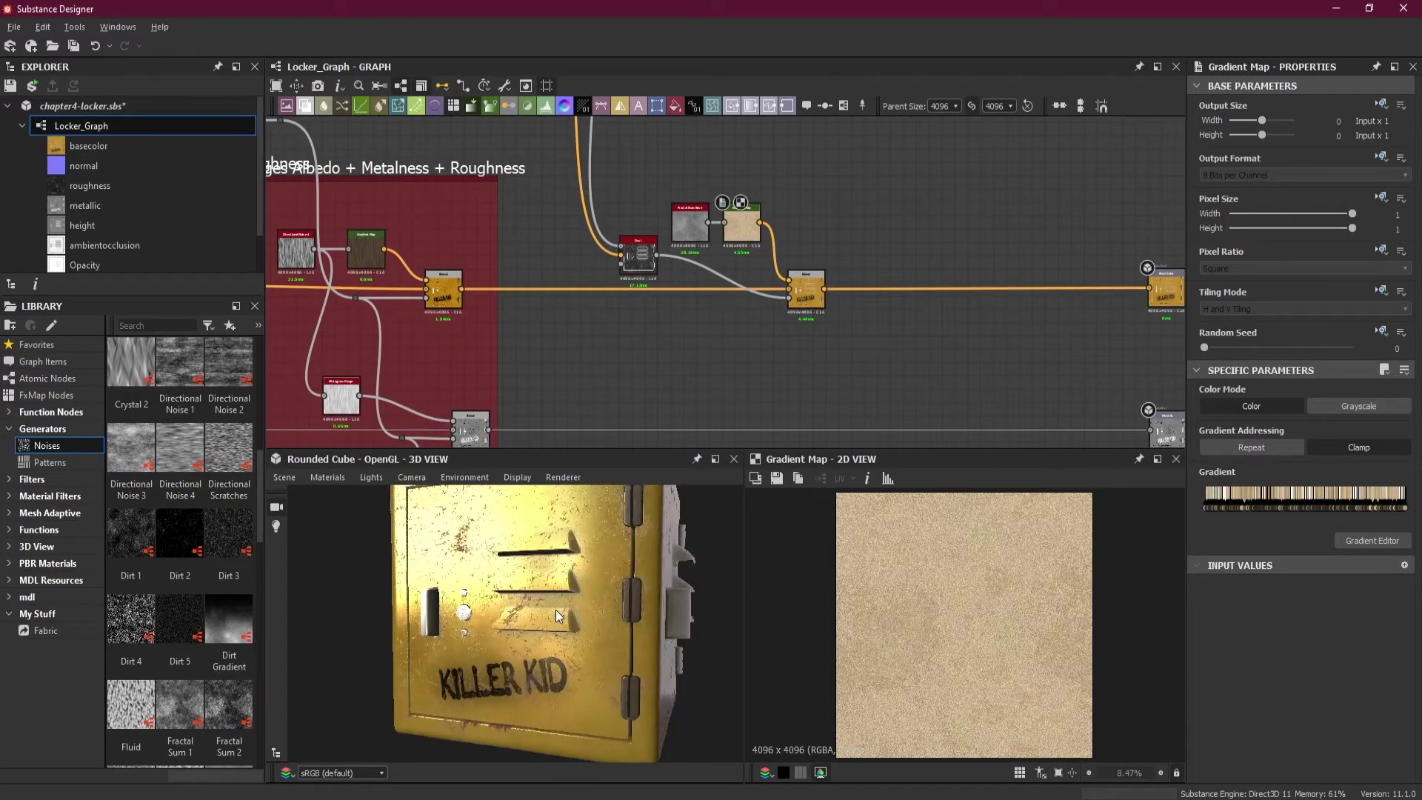
drag(615, 622, 557, 631)
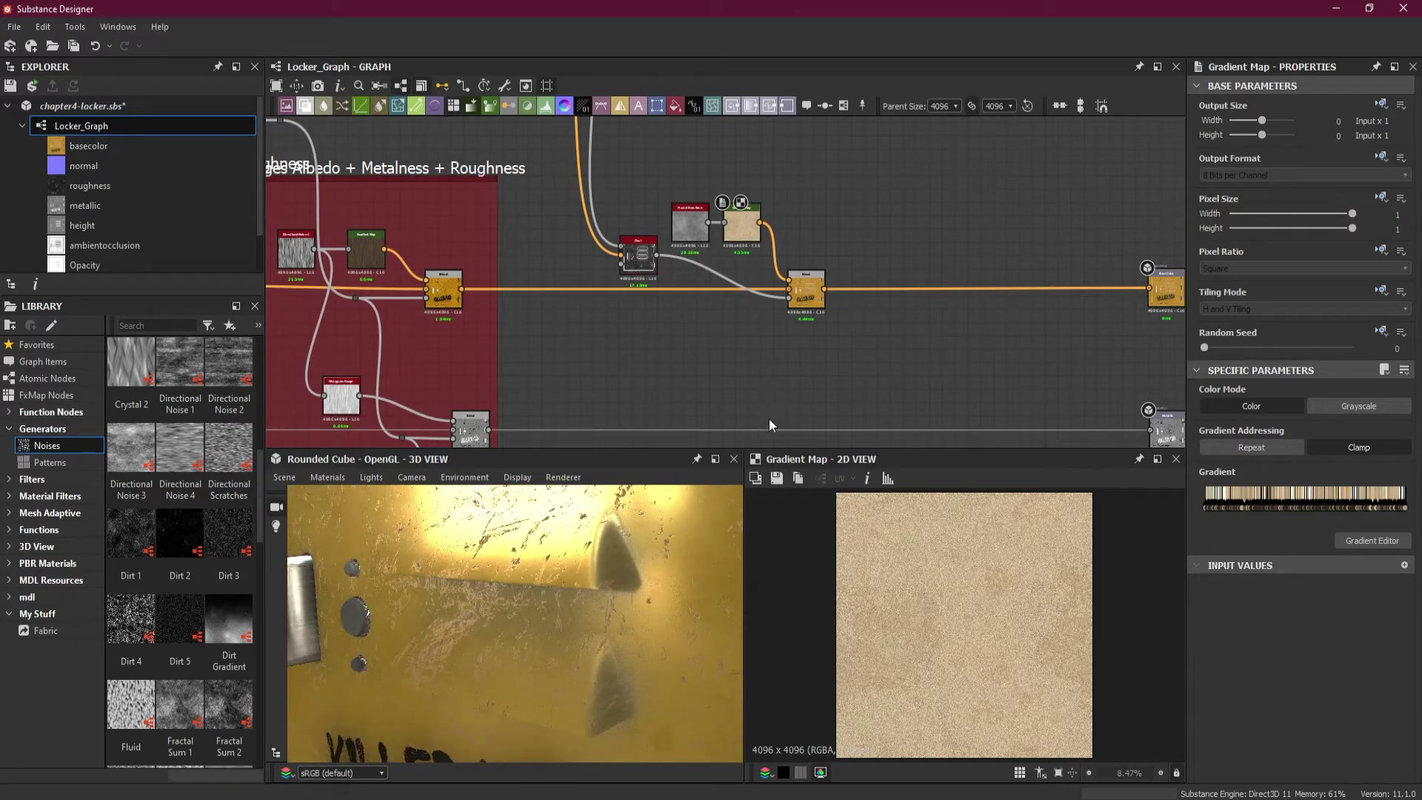
Insert a Blend node into the metallic connection and feed the Dust output into its mask input through a Dot node
middle_drag(805, 368, 841, 298)
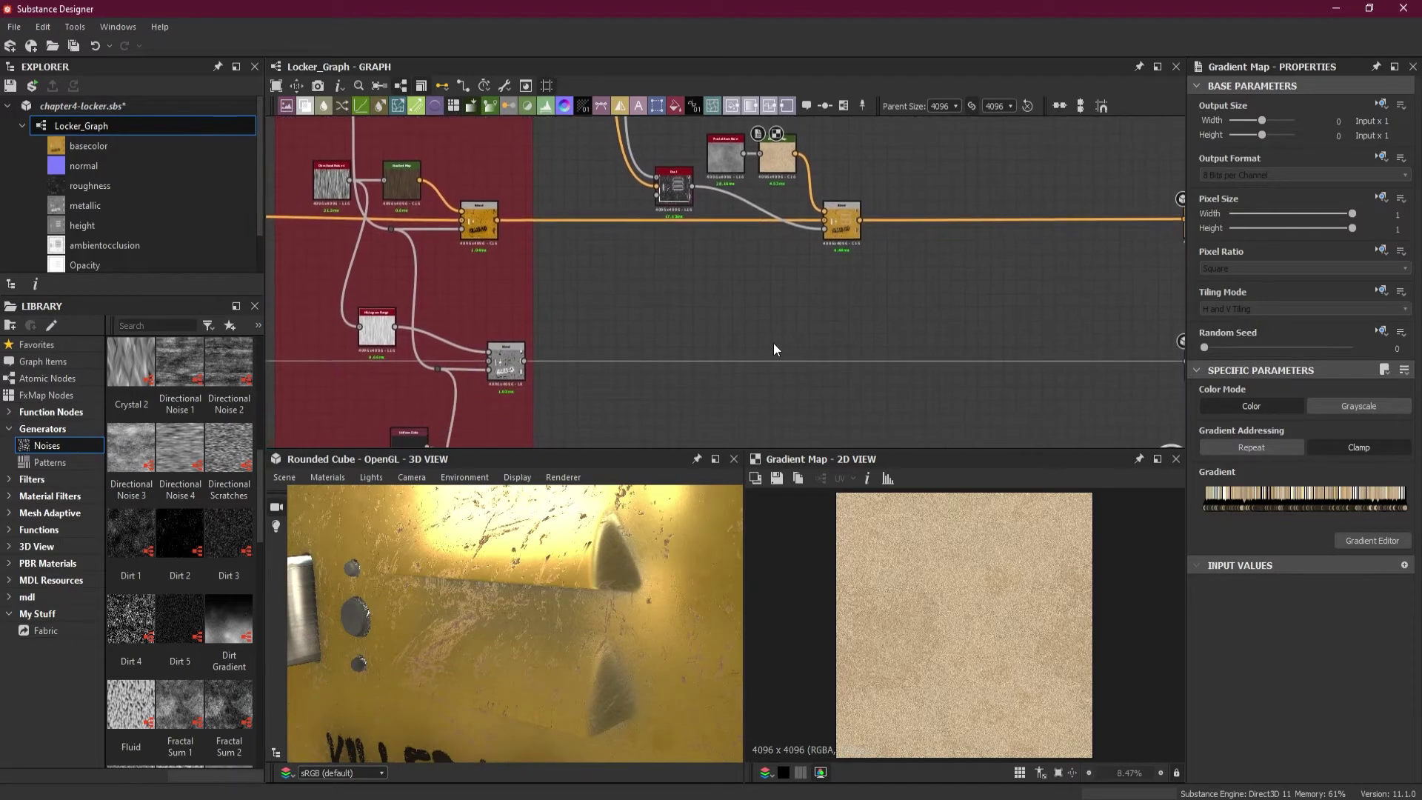
scroll(807, 334, up, 1)
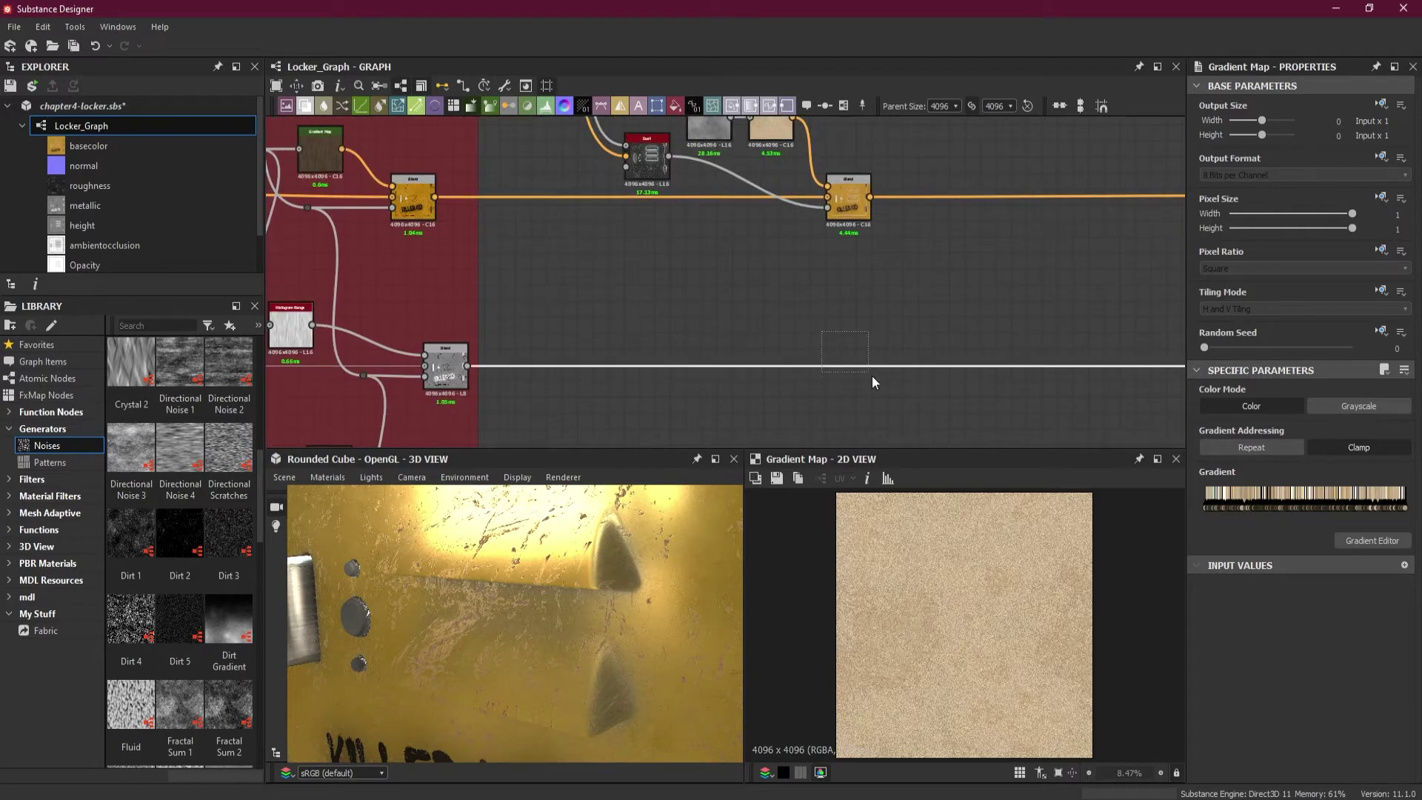
key(space)
click(928, 366)
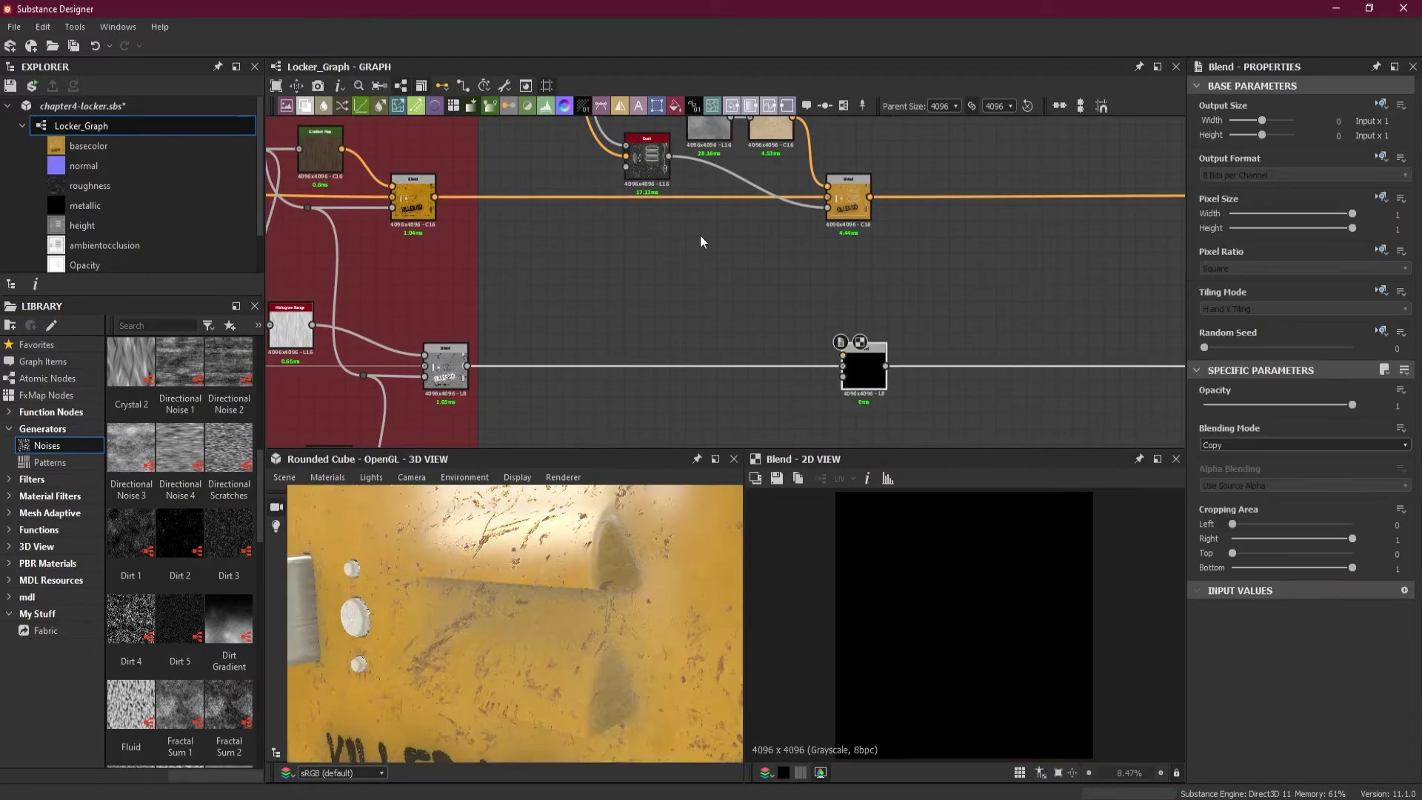
drag(669, 157, 842, 377)
key(alt)
scroll(816, 325, up, 2)
Add a black Uniform Color node in Grayscale mode as the metallic Blend's foreground and check the locker in 3D
key(space)
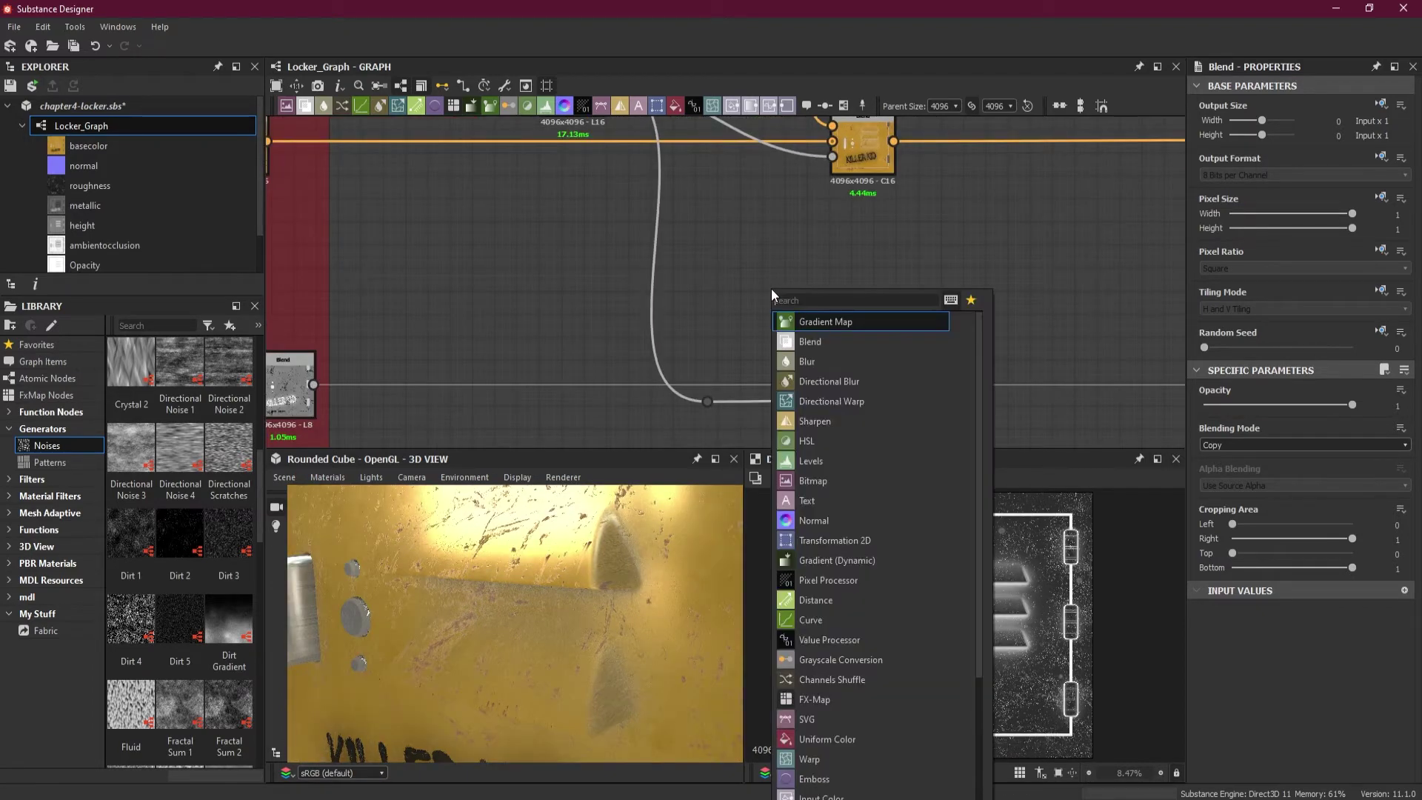
click(844, 341)
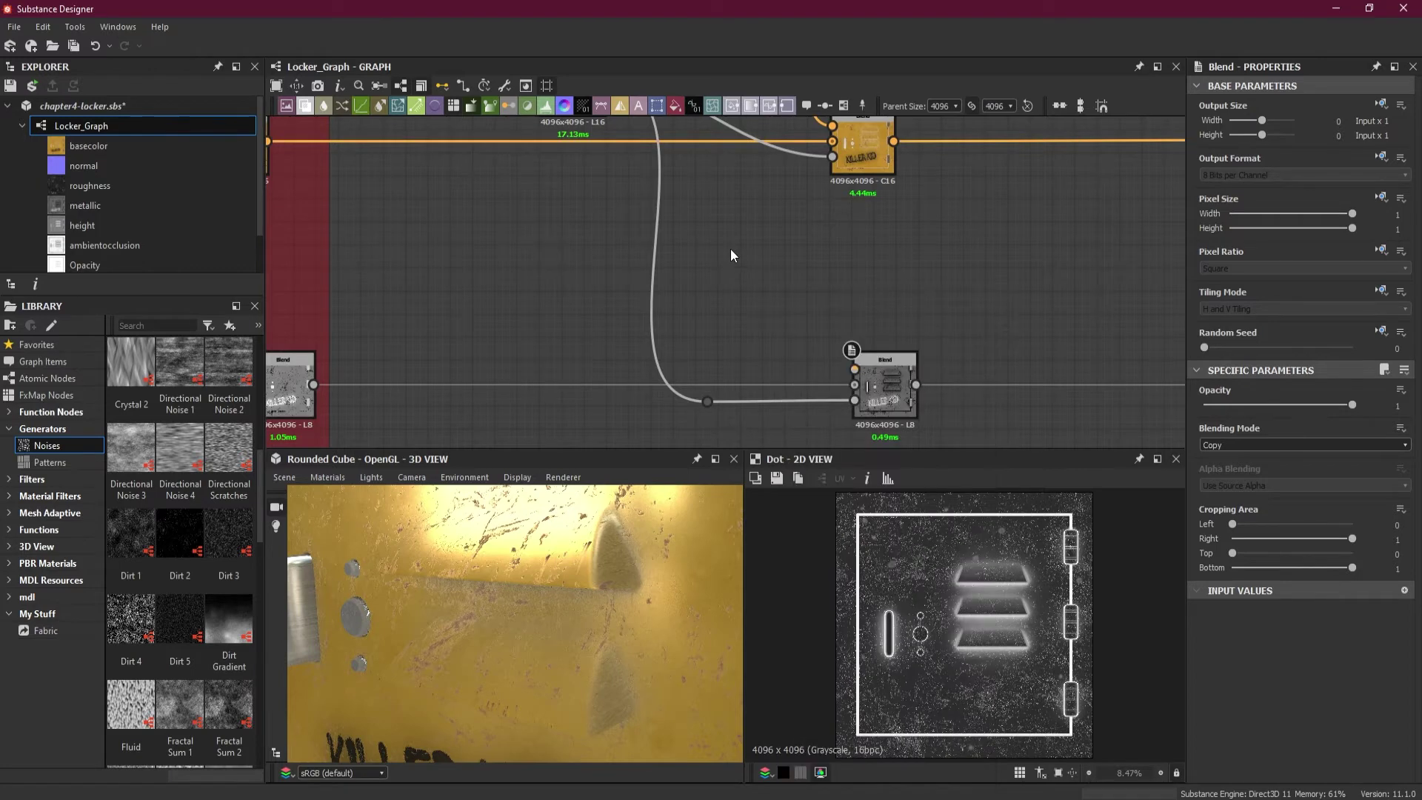
key(space)
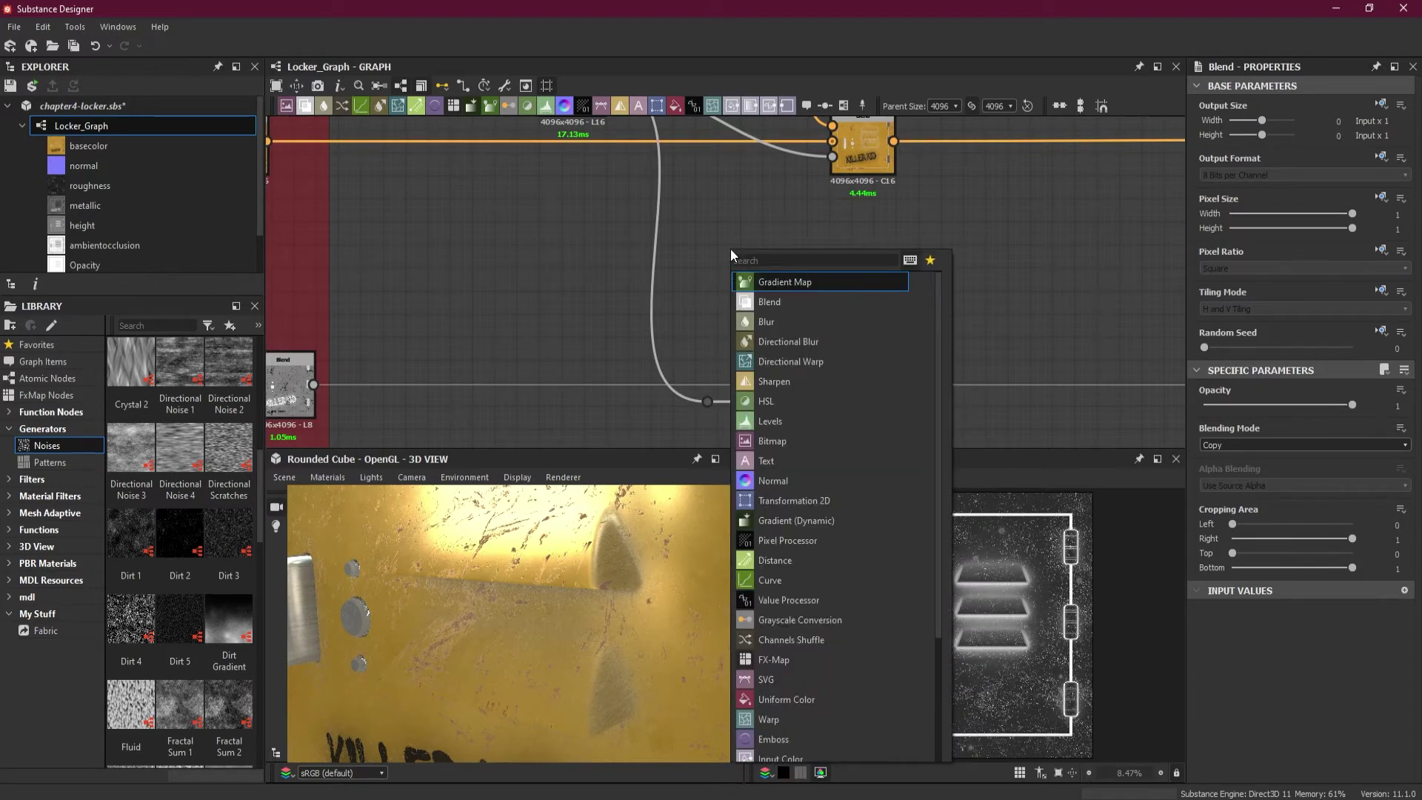
text(uniform)
click(784, 281)
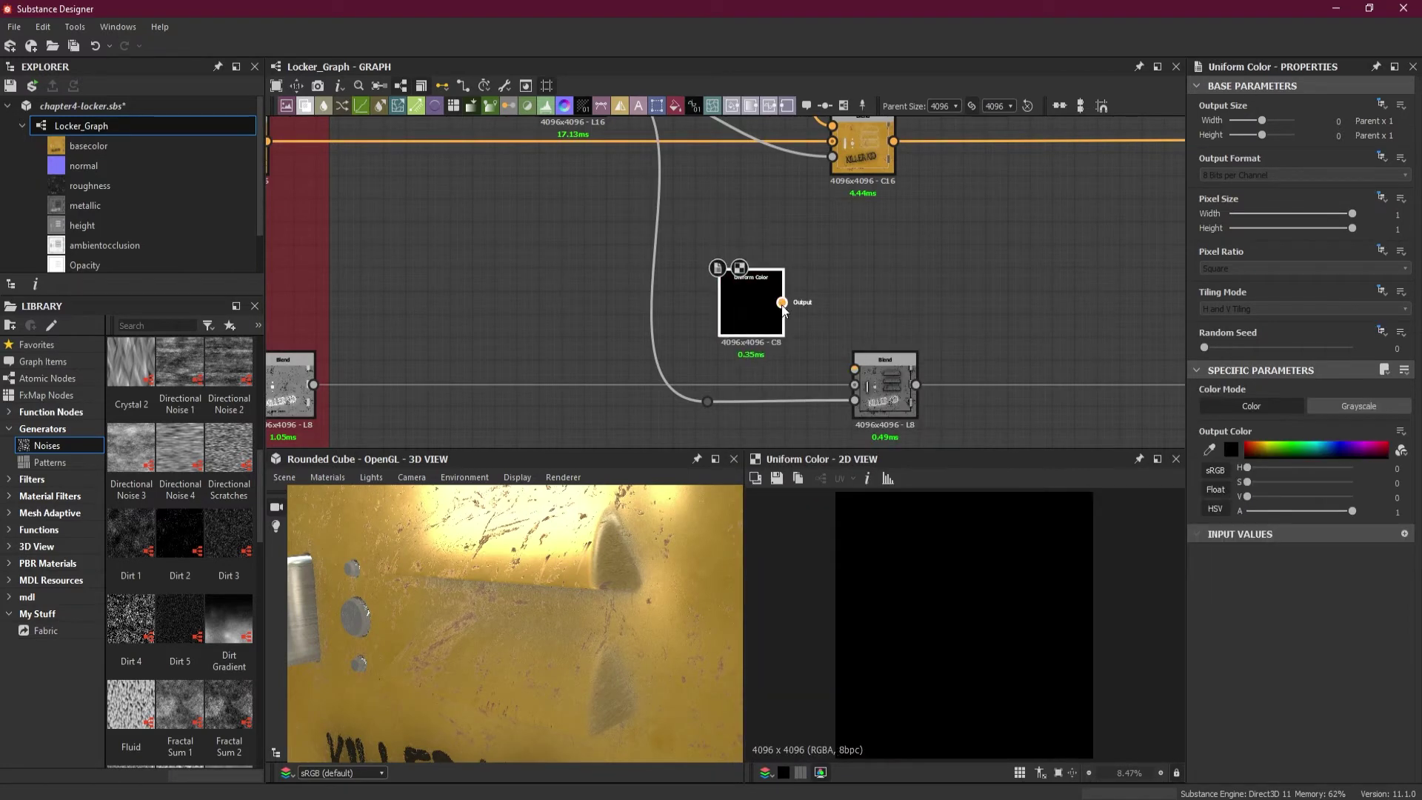
drag(854, 368, 782, 302)
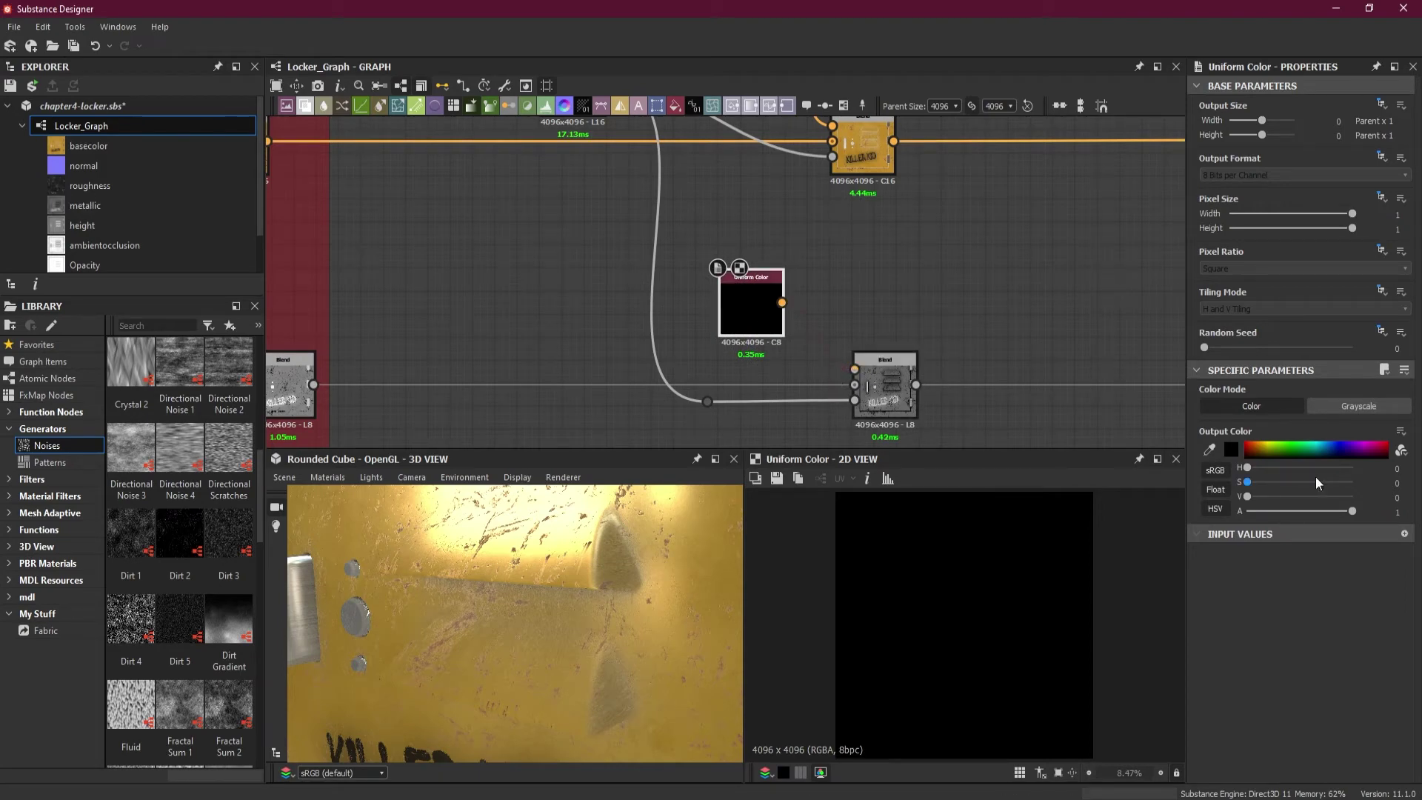
click(1358, 405)
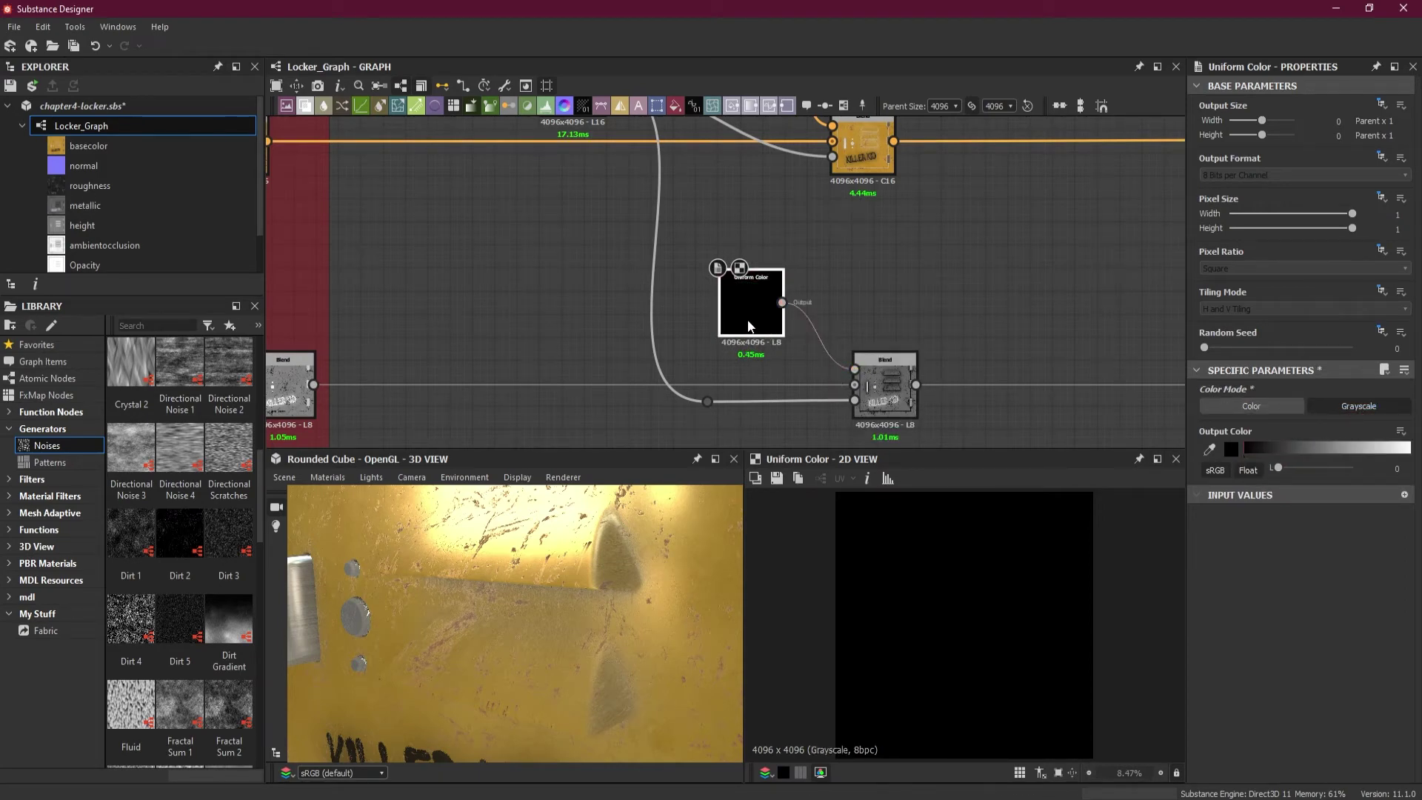
drag(571, 650, 614, 610)
Insert a Blend node into the roughness connection, route the dust mask into it through a second Dot, and view it in 2D
scroll(865, 384, down, 5)
scroll(866, 363, up, 3)
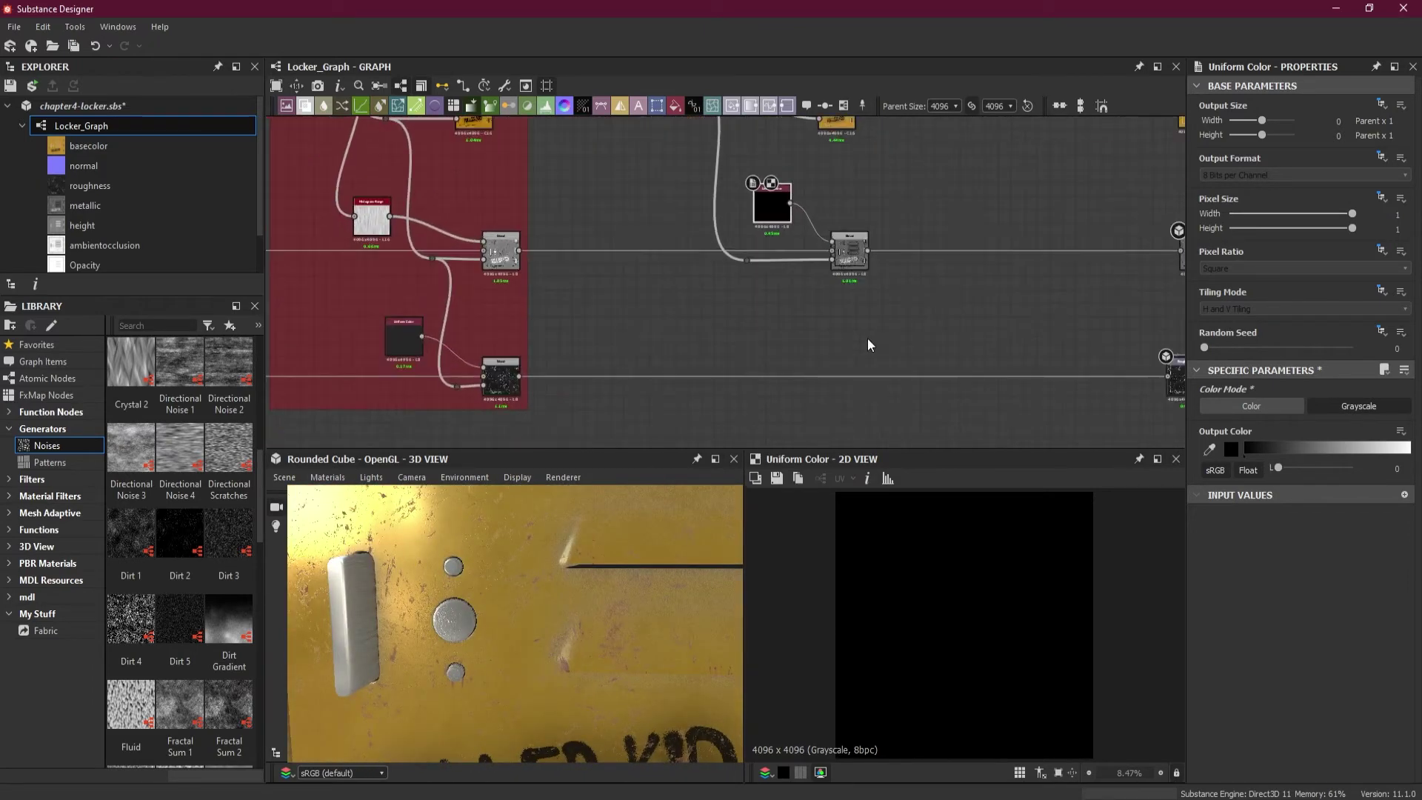
scroll(868, 411, up, 1)
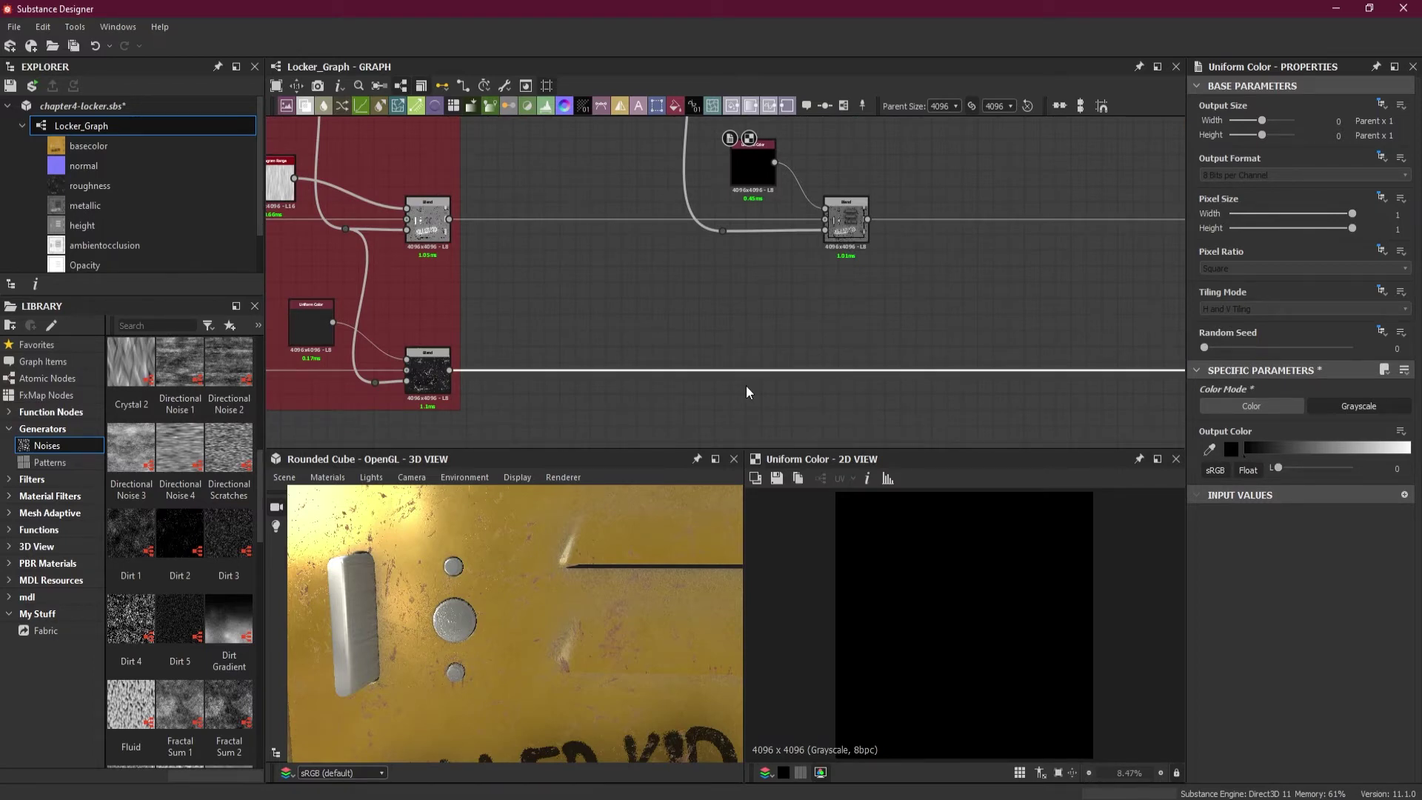
key(space)
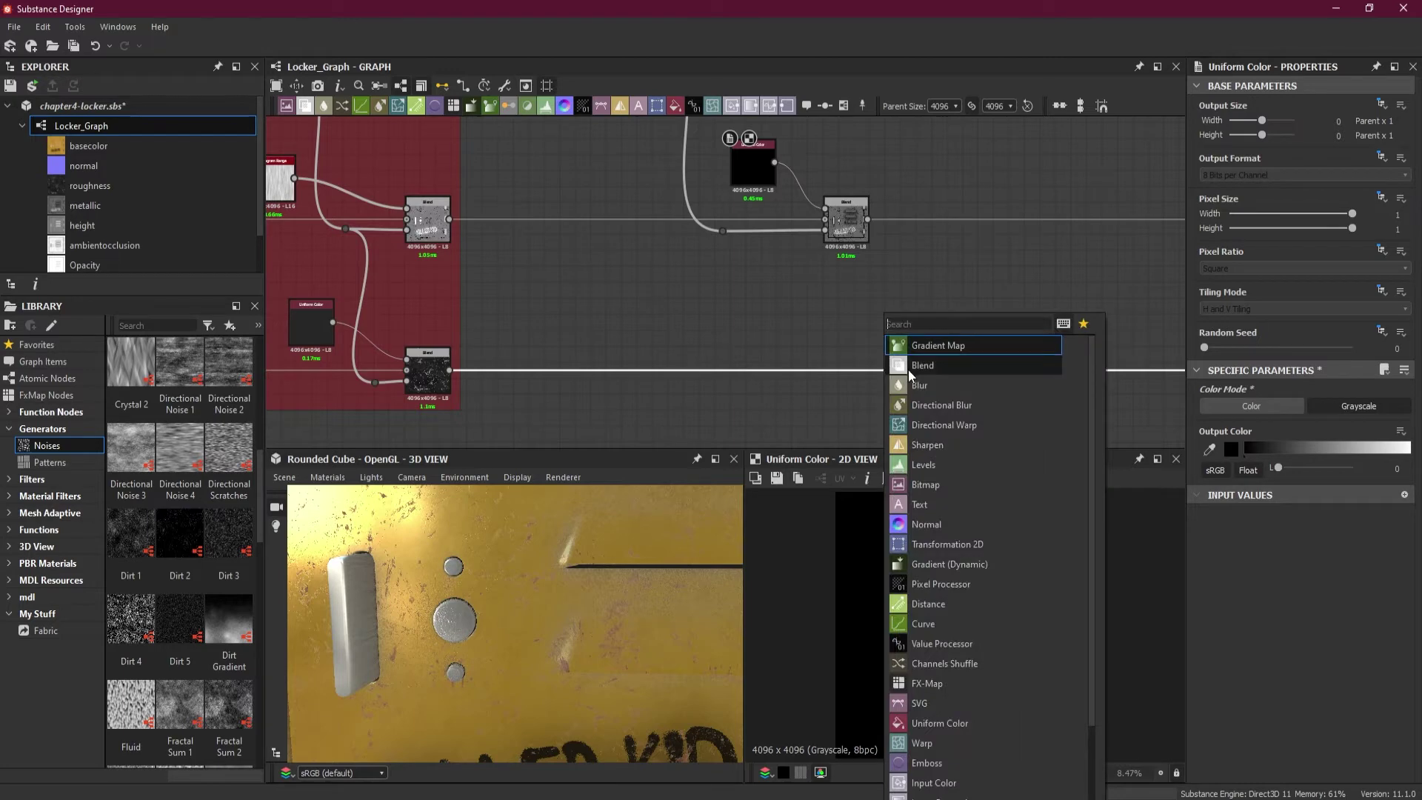
click(897, 371)
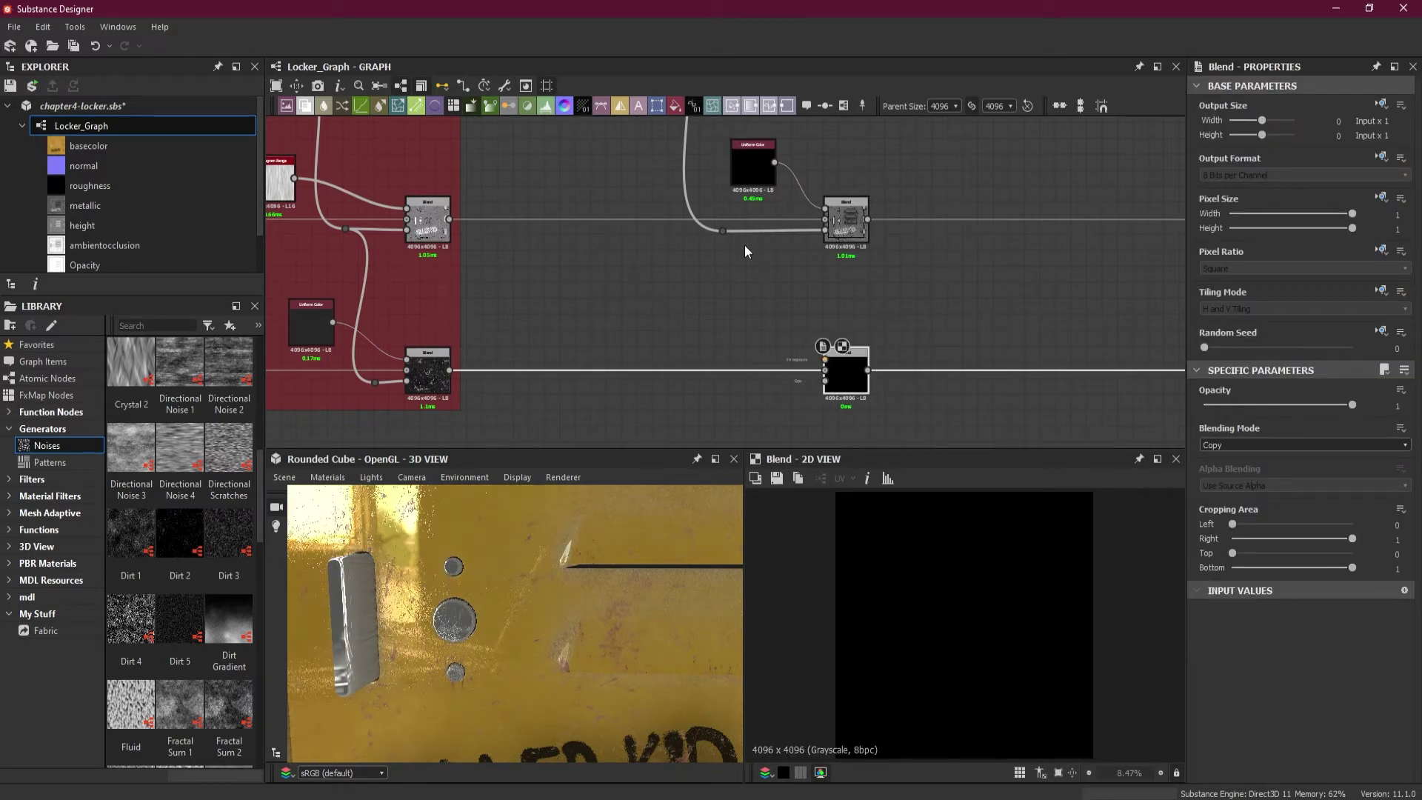
drag(730, 236, 824, 382)
key(alt)
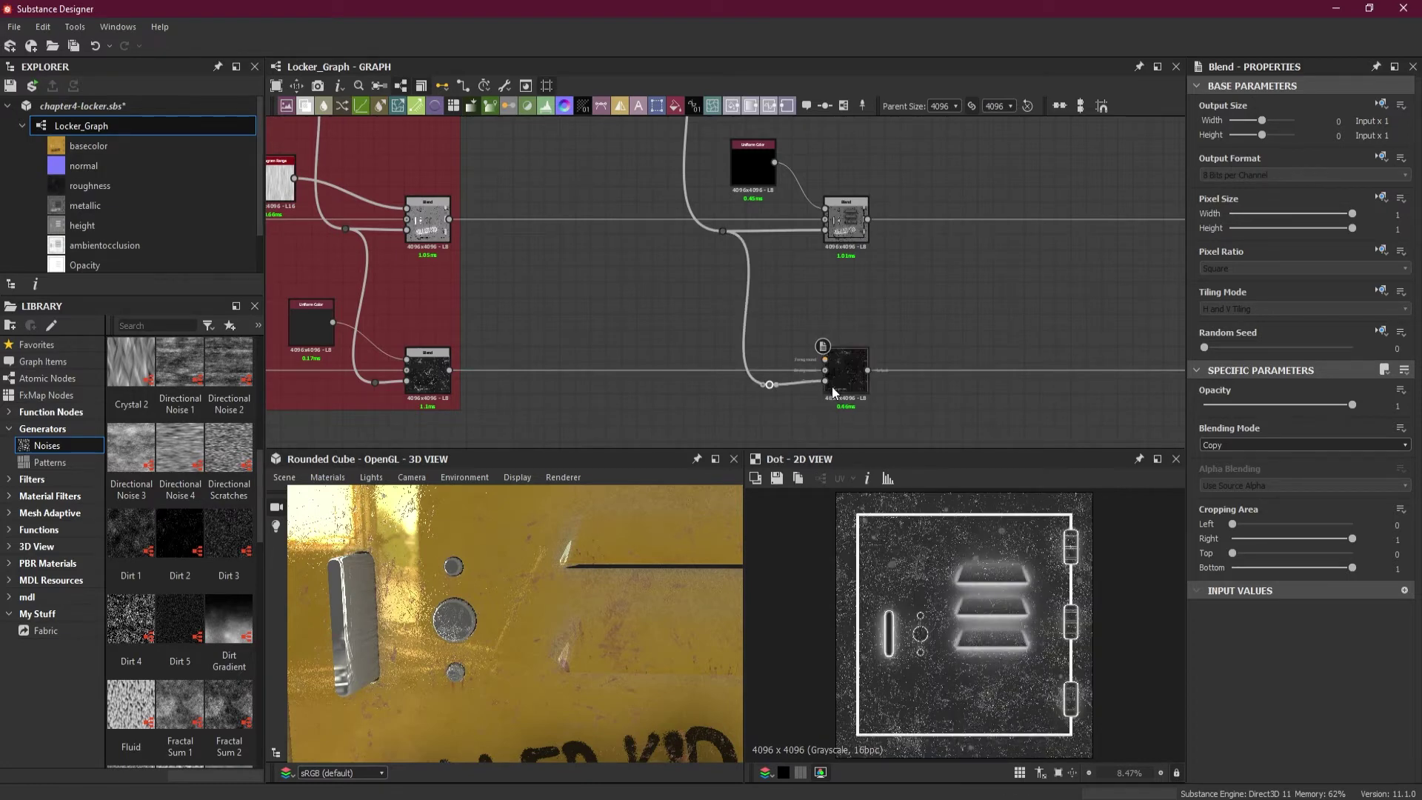
double_click(845, 381)
scroll(843, 374, up, 2)
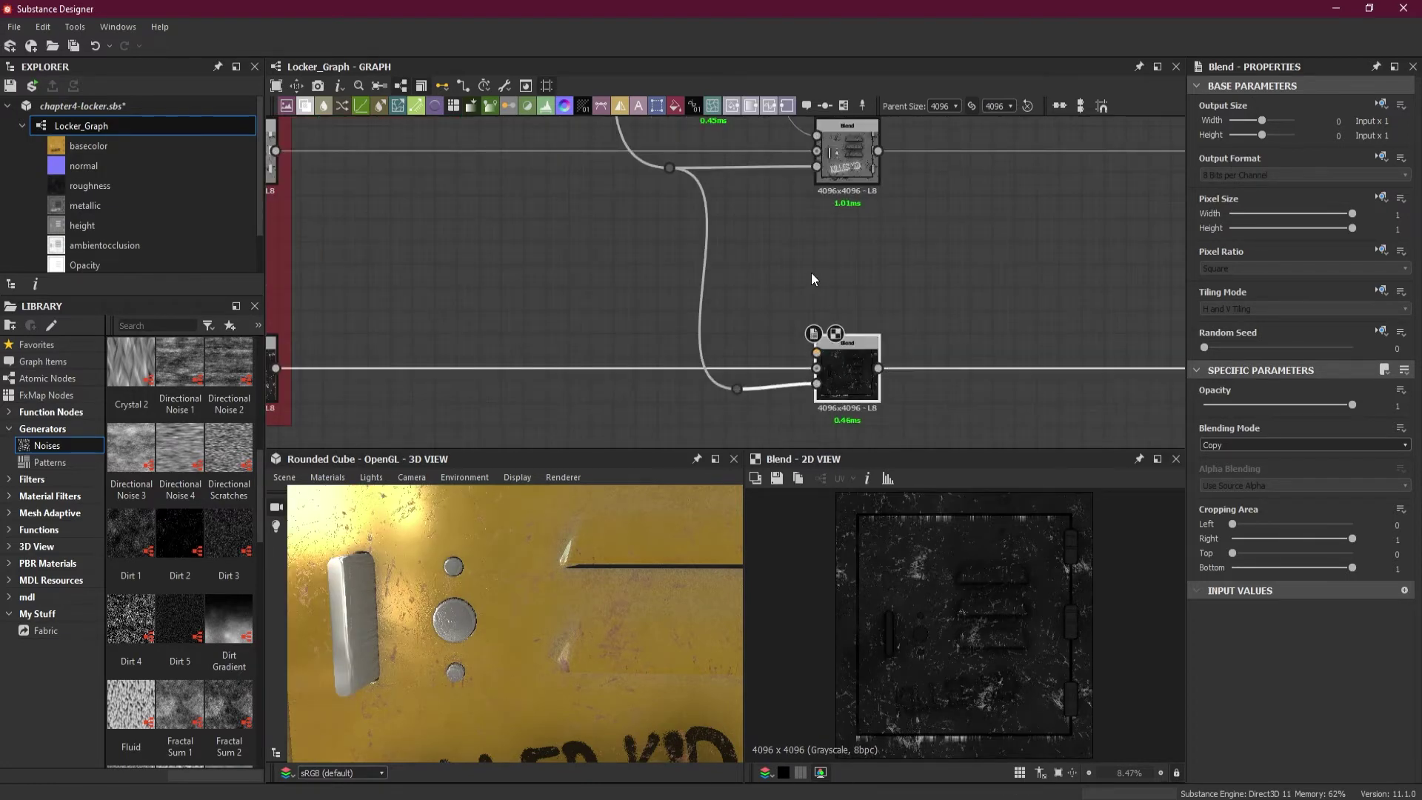
Add a Uniform Color node, connect it to the roughness Blend's foreground, and switch its color mode to Grayscale
key(space)
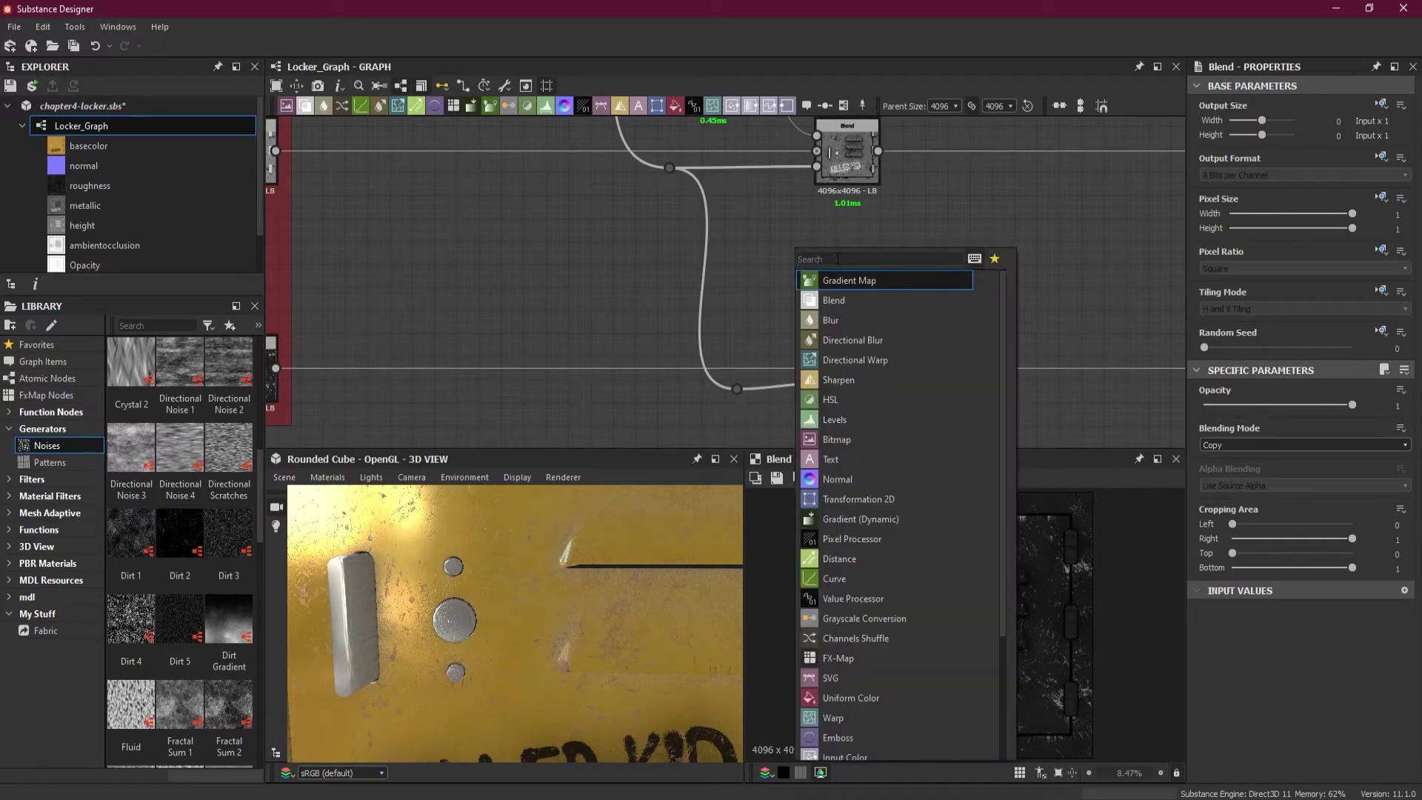
text(u)
click(836, 280)
drag(804, 285, 648, 331)
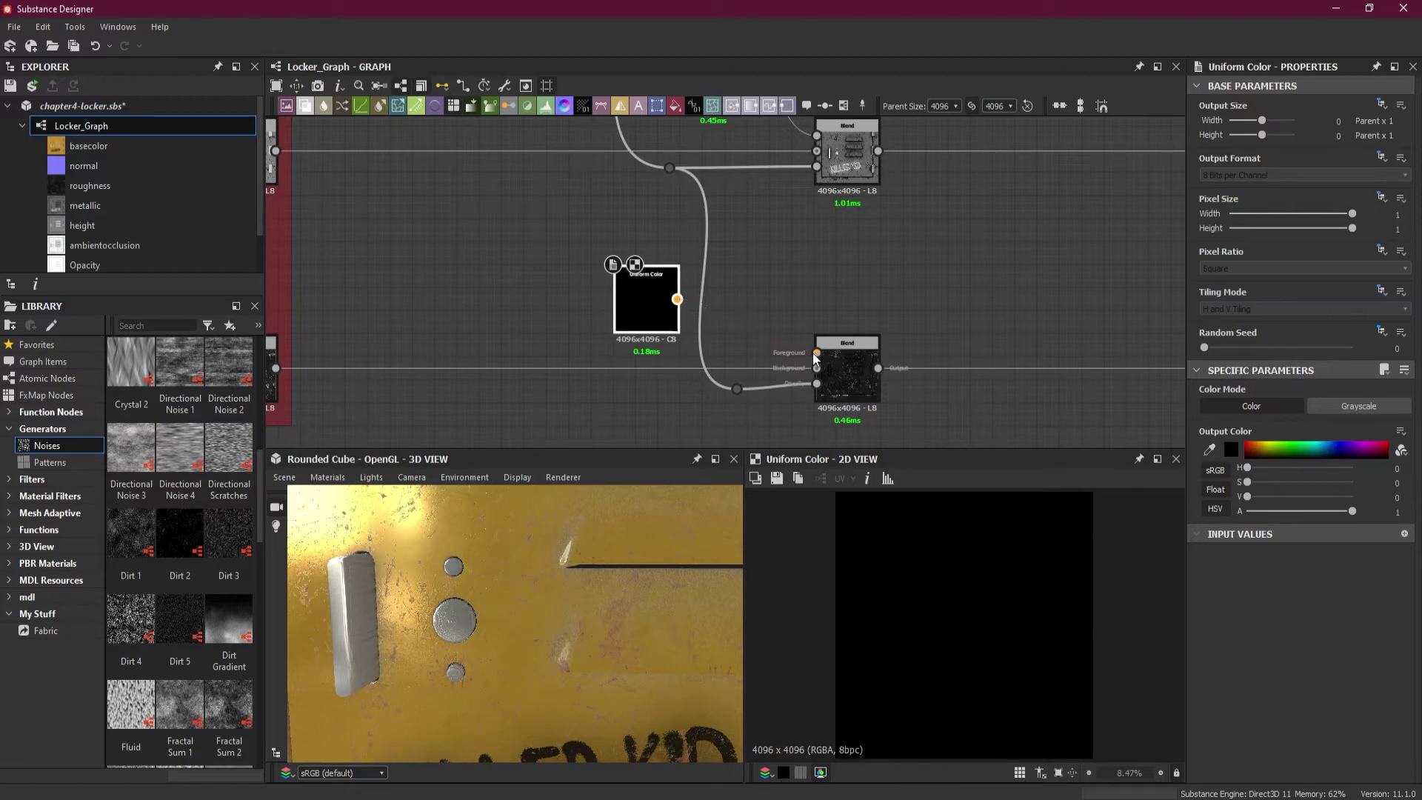
drag(816, 354, 677, 299)
click(1354, 407)
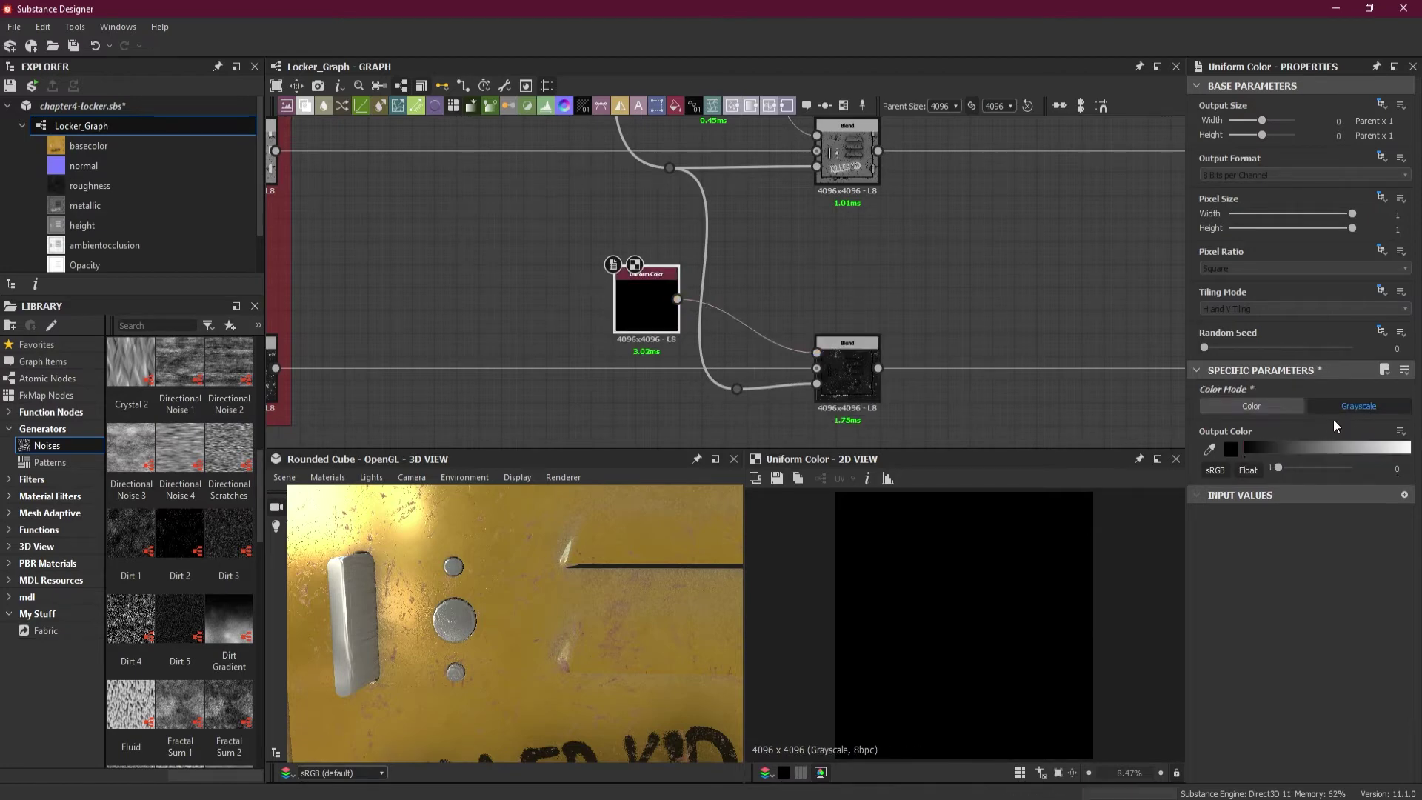
Set the roughness Uniform Color's luminance to 0.89, trying 0.9 and 0.86 first, and inspect the locker in 3D
drag(1276, 467, 1344, 474)
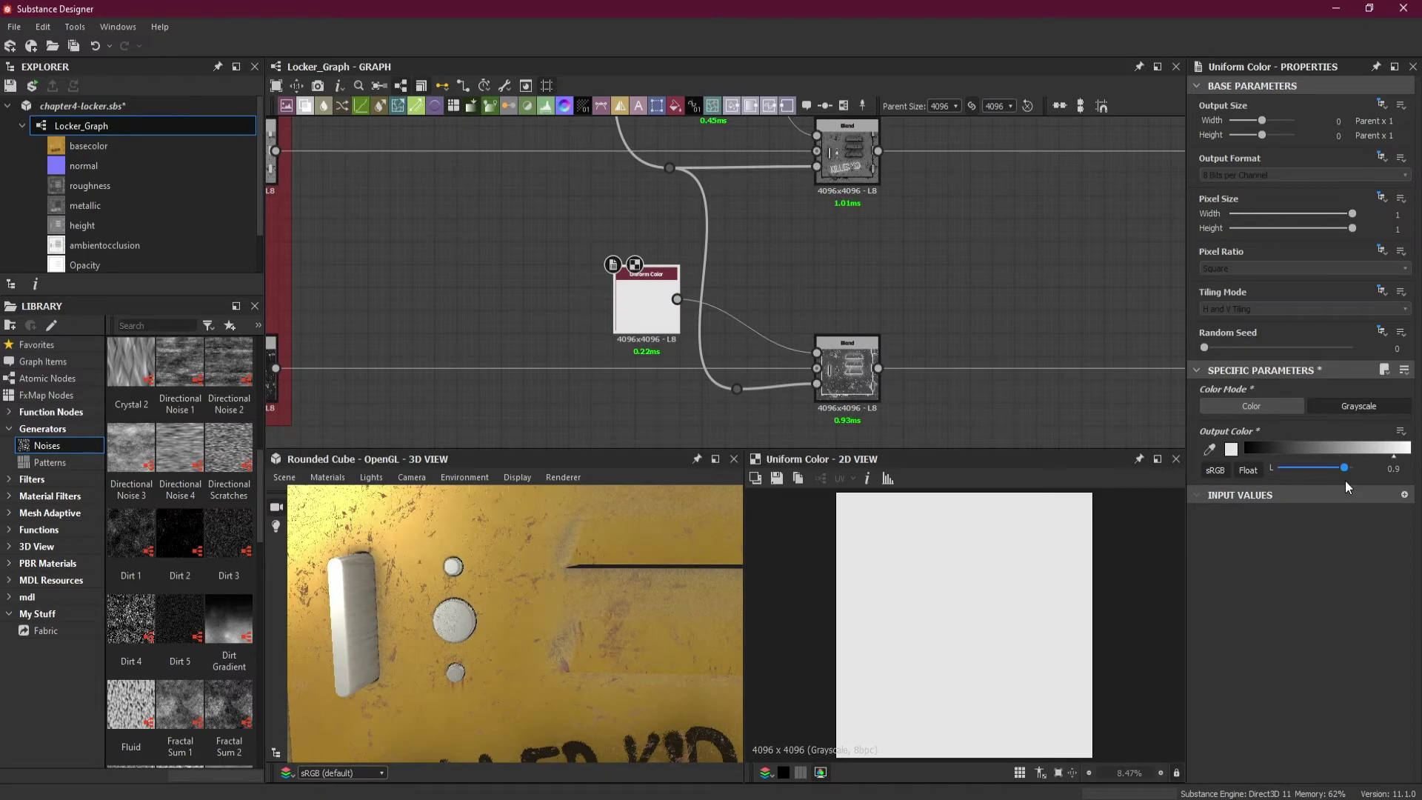
drag(1345, 480, 1342, 481)
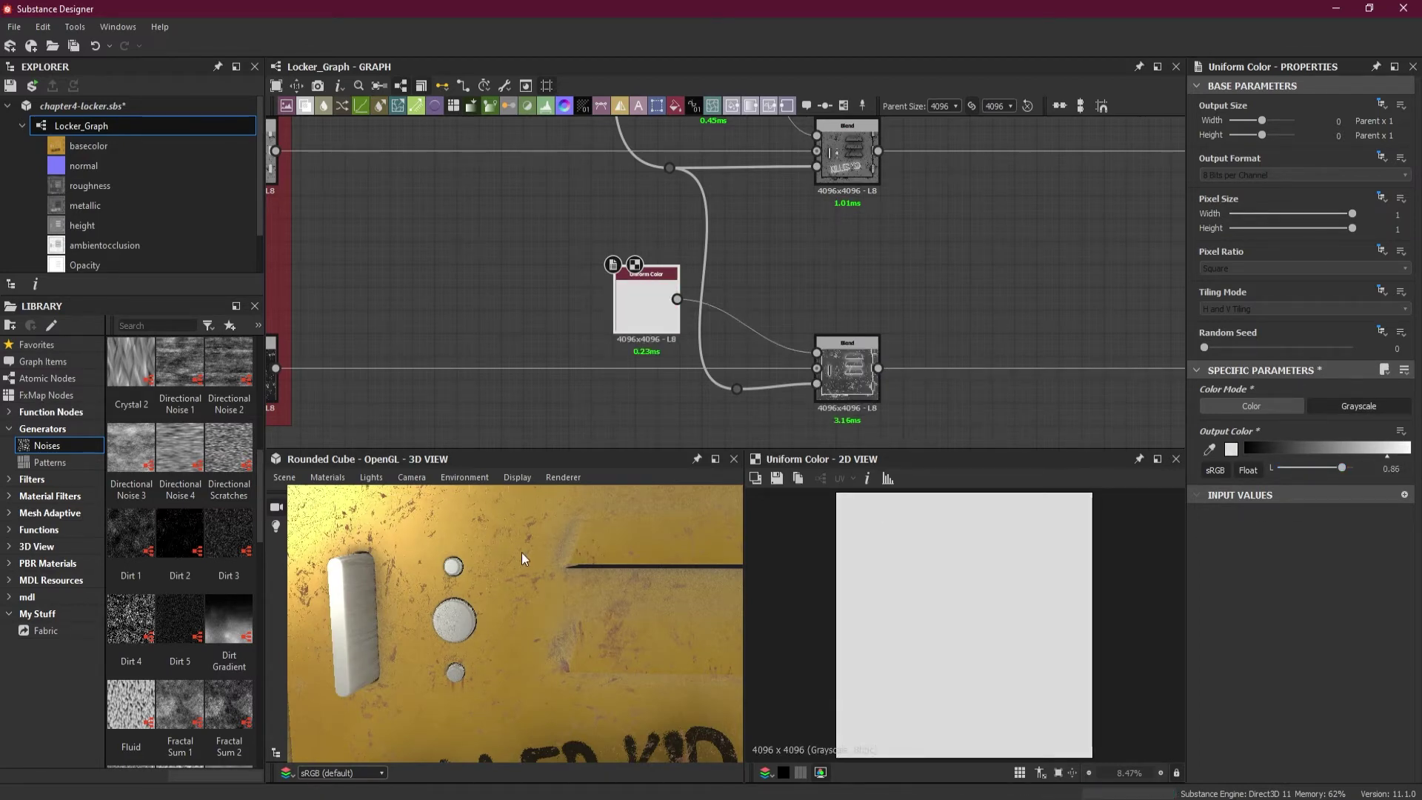
drag(637, 570, 556, 571)
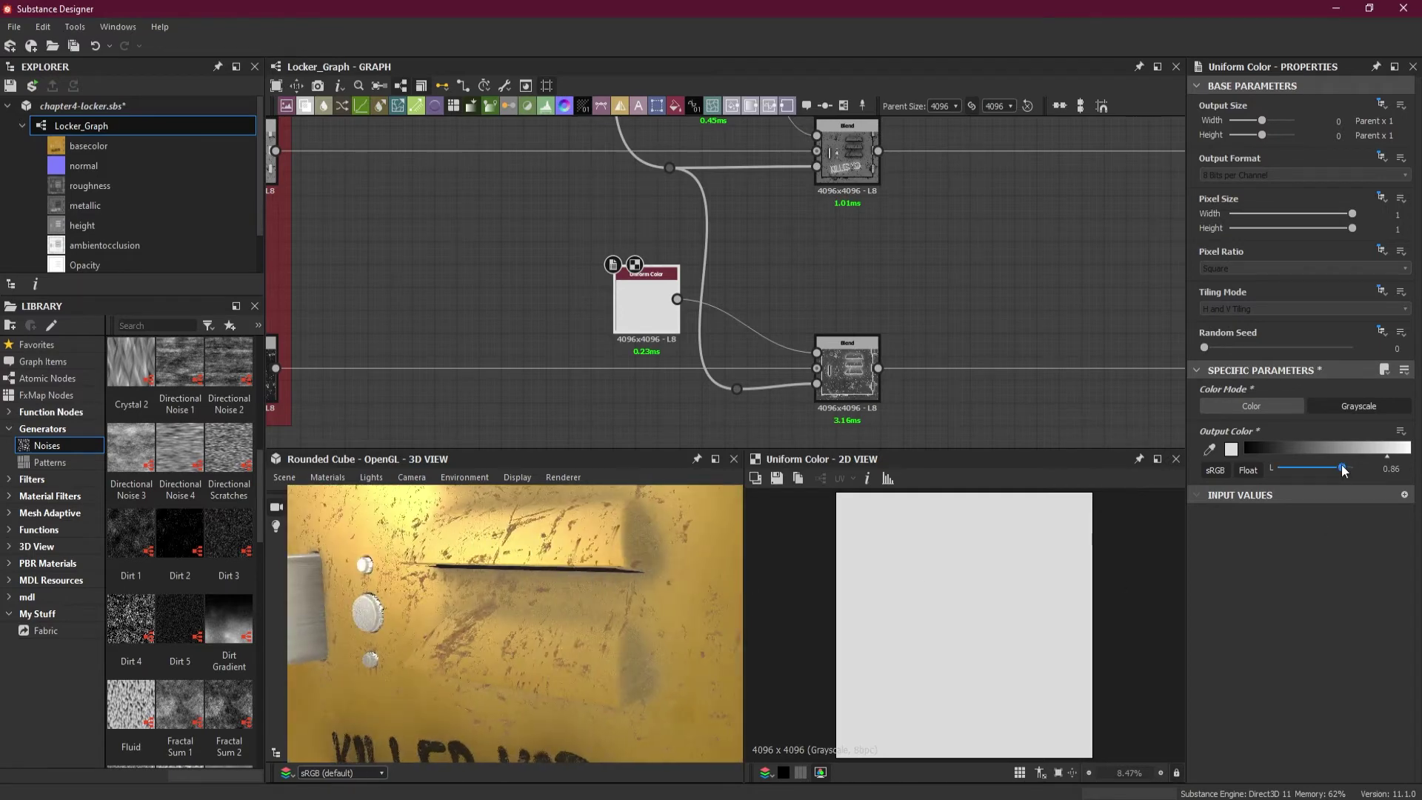
drag(1344, 471, 1346, 471)
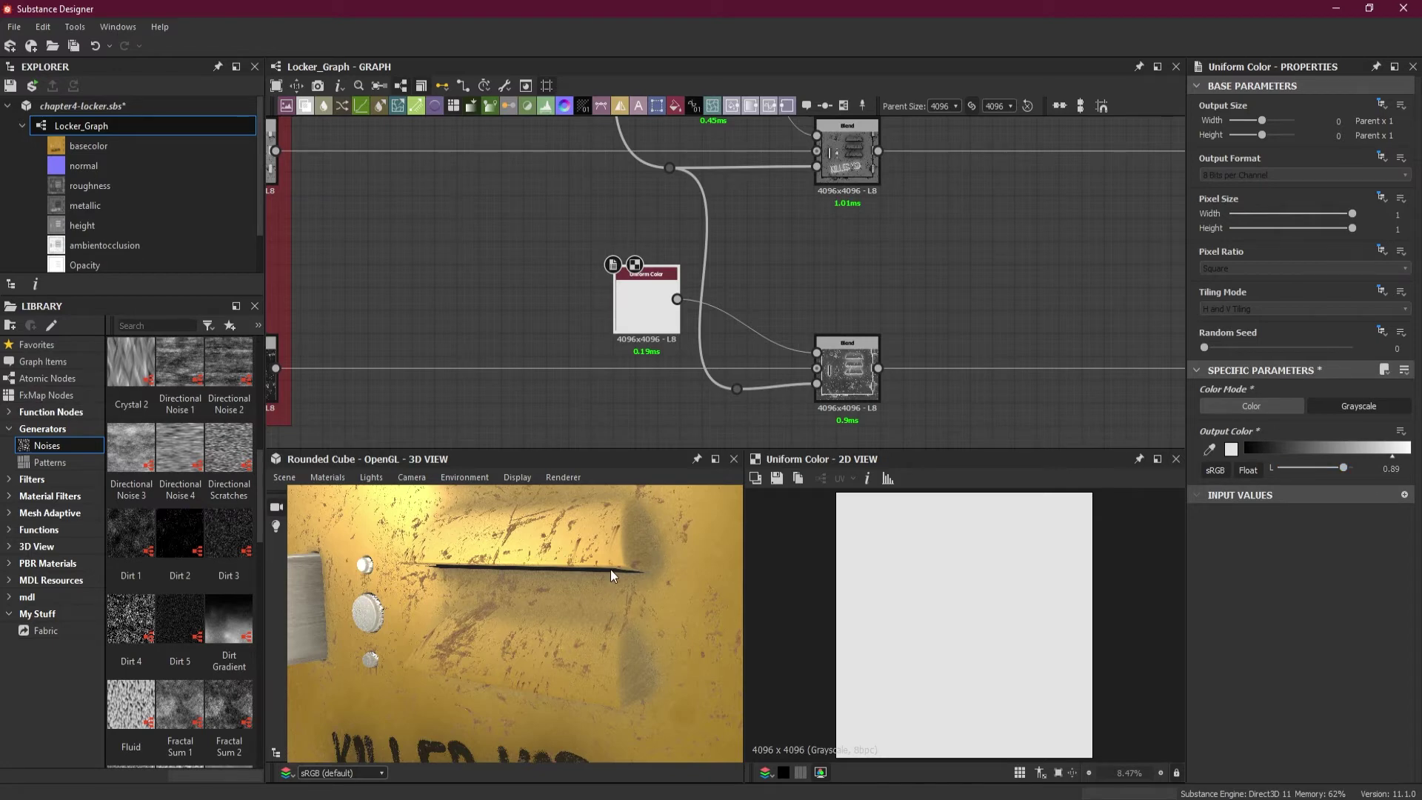
scroll(610, 570, down, 5)
drag(608, 575, 603, 582)
scroll(610, 572, up, 2)
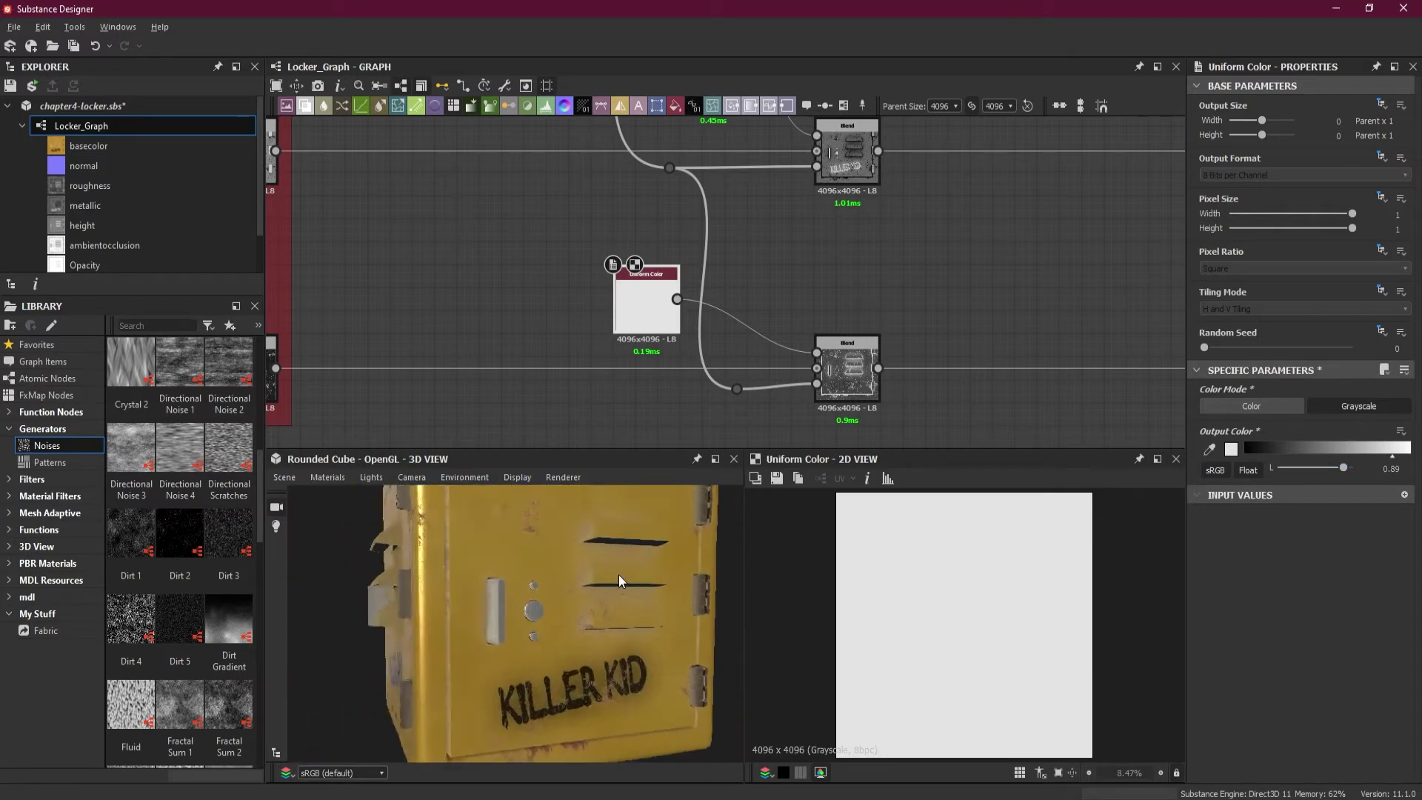
Set the Dust node's Level to 0.47 and inspect the locker and its hinges in the 3D view
scroll(592, 570, up, 4)
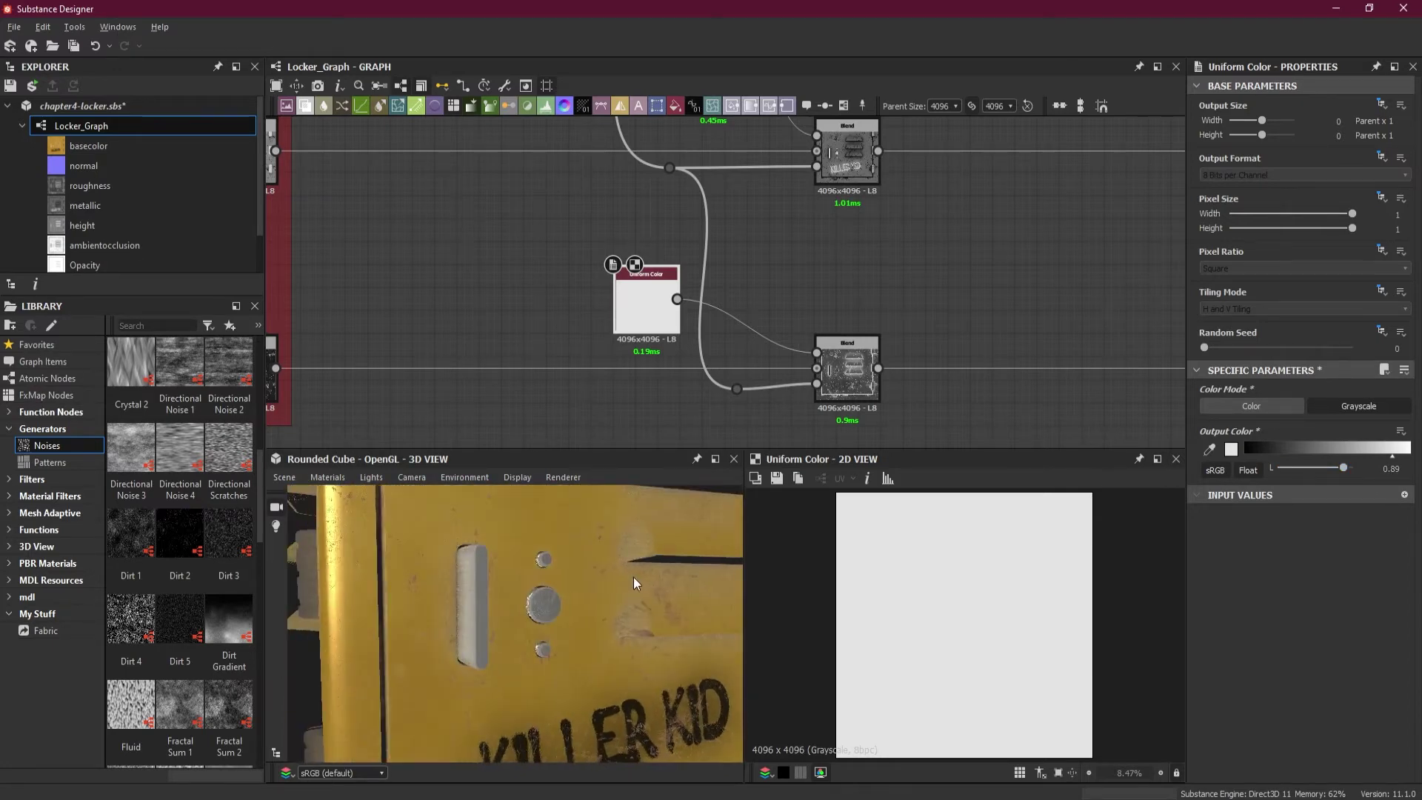
mouse_move(633, 576)
mouse_down()
mouse_move(607, 604)
mouse_move(561, 597)
mouse_move(539, 570)
mouse_move(499, 567)
mouse_move(494, 592)
mouse_move(640, 579)
mouse_move(620, 570)
mouse_up()
scroll(762, 301, down, 2)
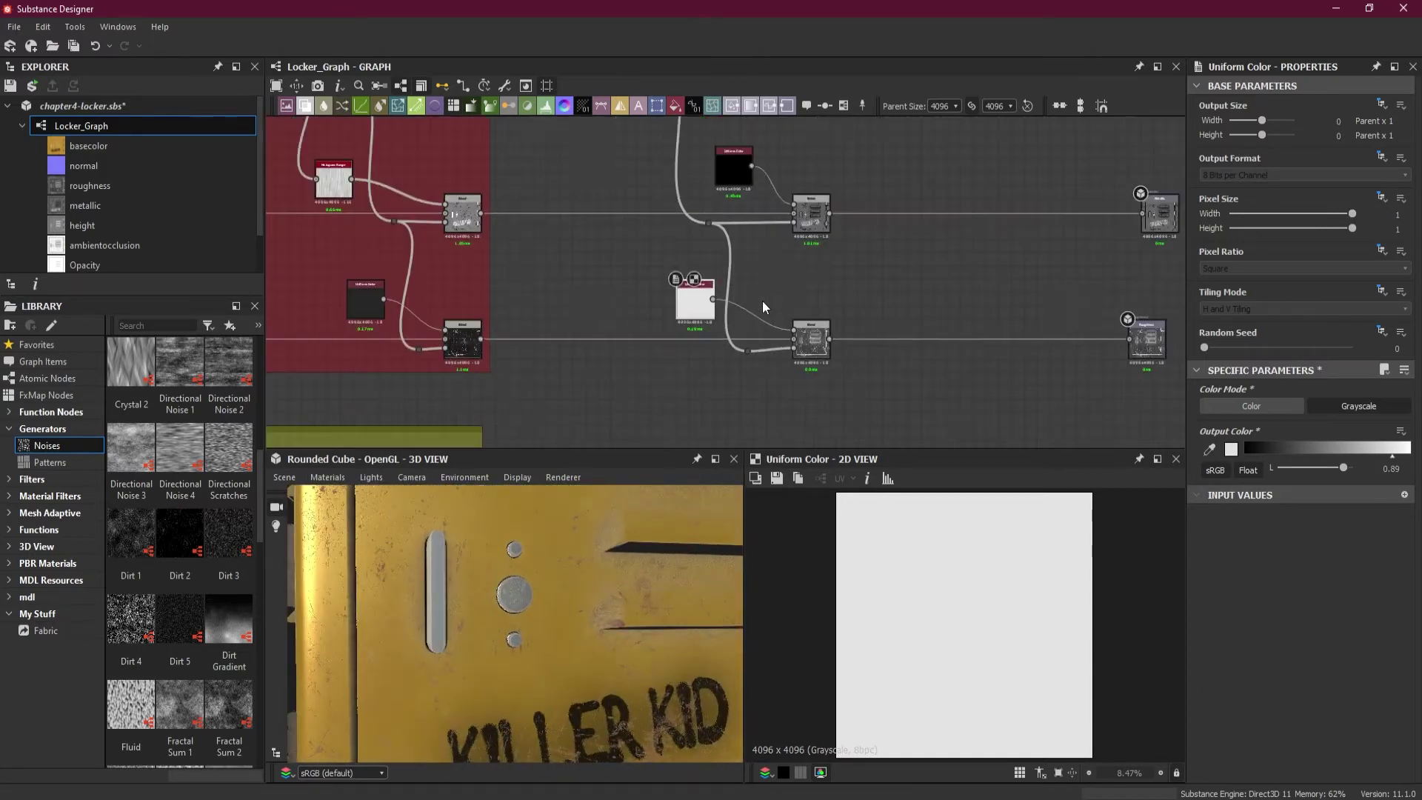
middle_drag(762, 301, 771, 421)
scroll(621, 187, up, 3)
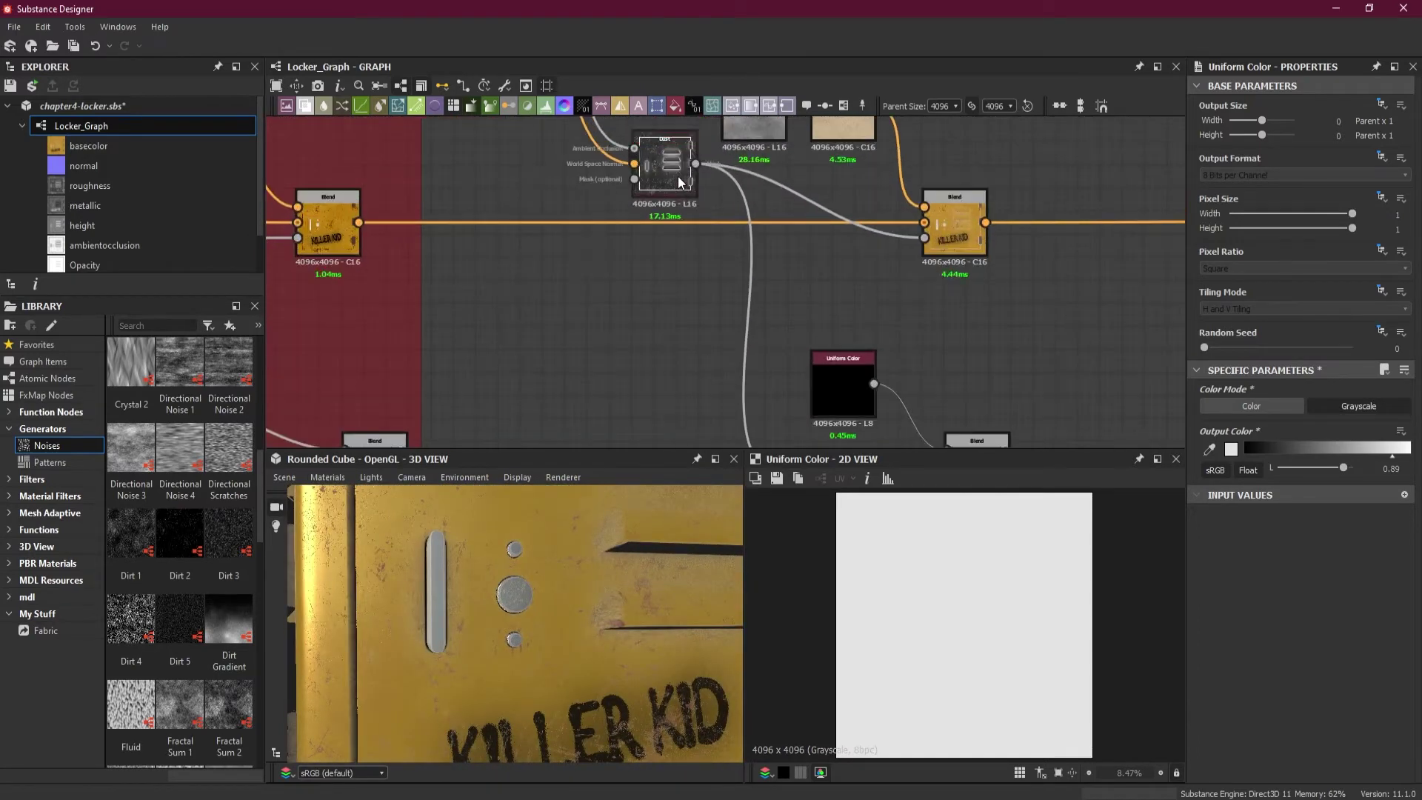
click(678, 172)
drag(1292, 423, 1272, 422)
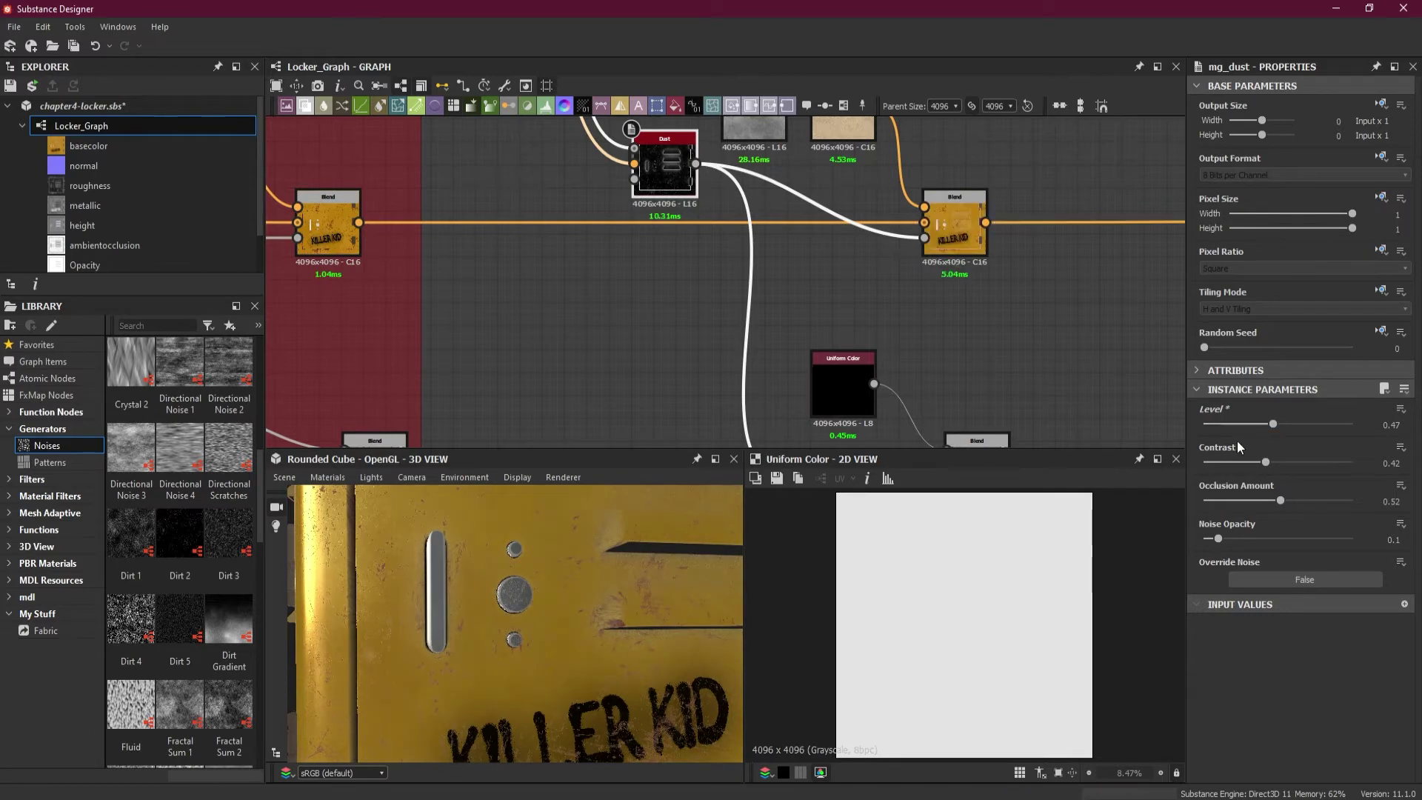
drag(562, 602, 603, 633)
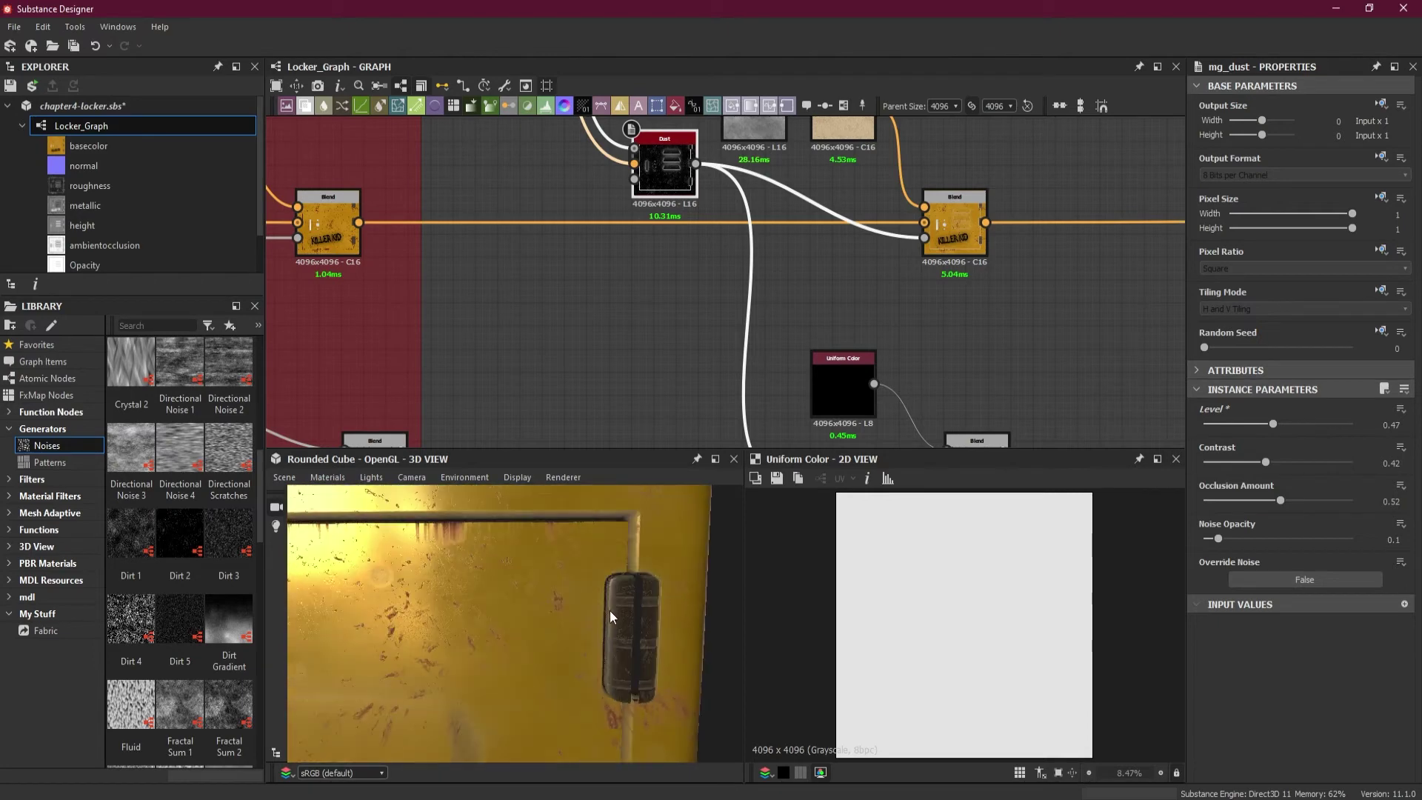
Locate the last Blend before Invert Grayscale in the Opacity Map frame and show its output in the 2D view
scroll(610, 610, down, 3)
scroll(814, 360, down, 1)
scroll(814, 360, down, 2)
middle_drag(863, 336, 832, 191)
scroll(891, 394, up, 3)
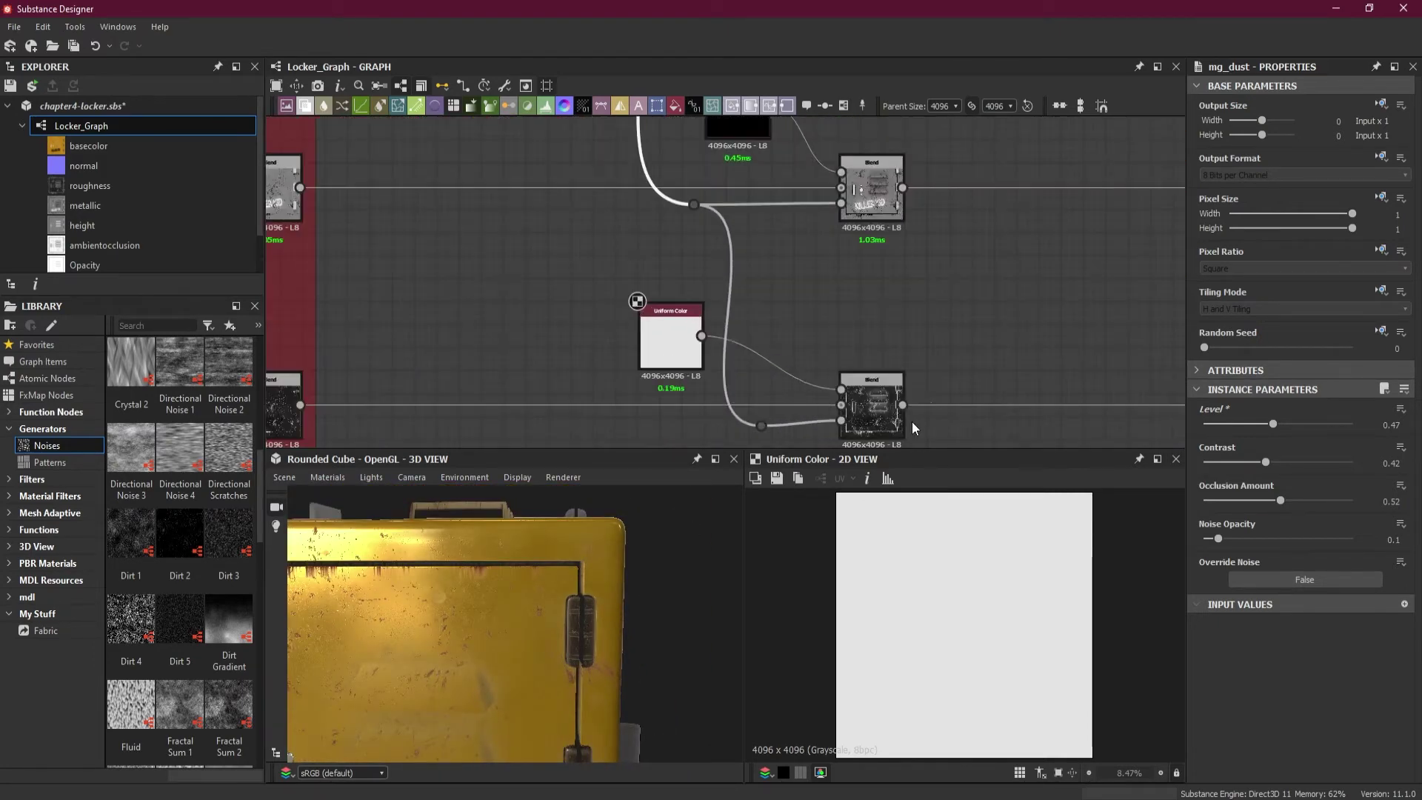
scroll(912, 419, down, 2)
scroll(912, 418, down, 3)
middle_drag(876, 369, 959, 161)
scroll(702, 384, up, 3)
middle_drag(670, 354, 807, 392)
scroll(629, 357, up, 1)
scroll(629, 357, up, 2)
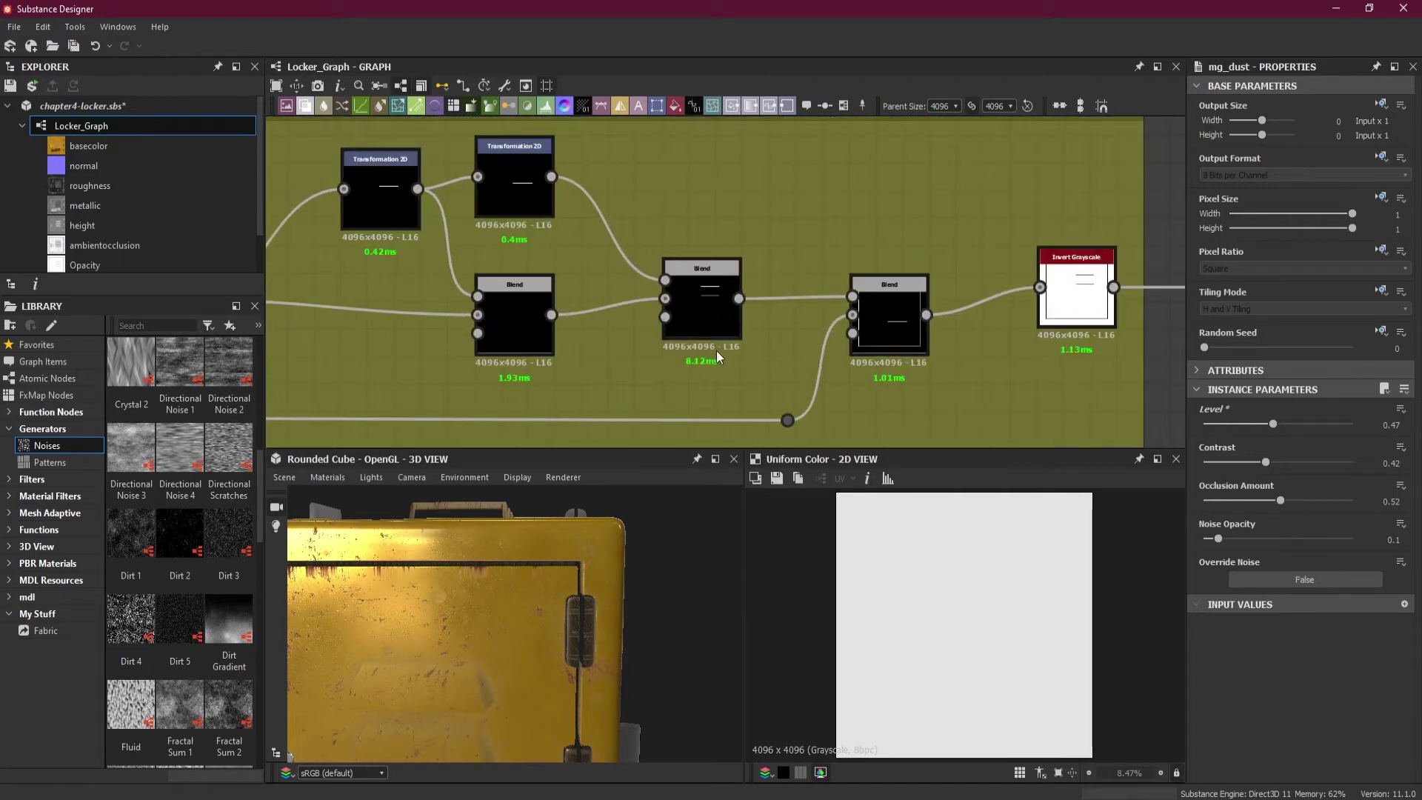
middle_drag(713, 359, 627, 350)
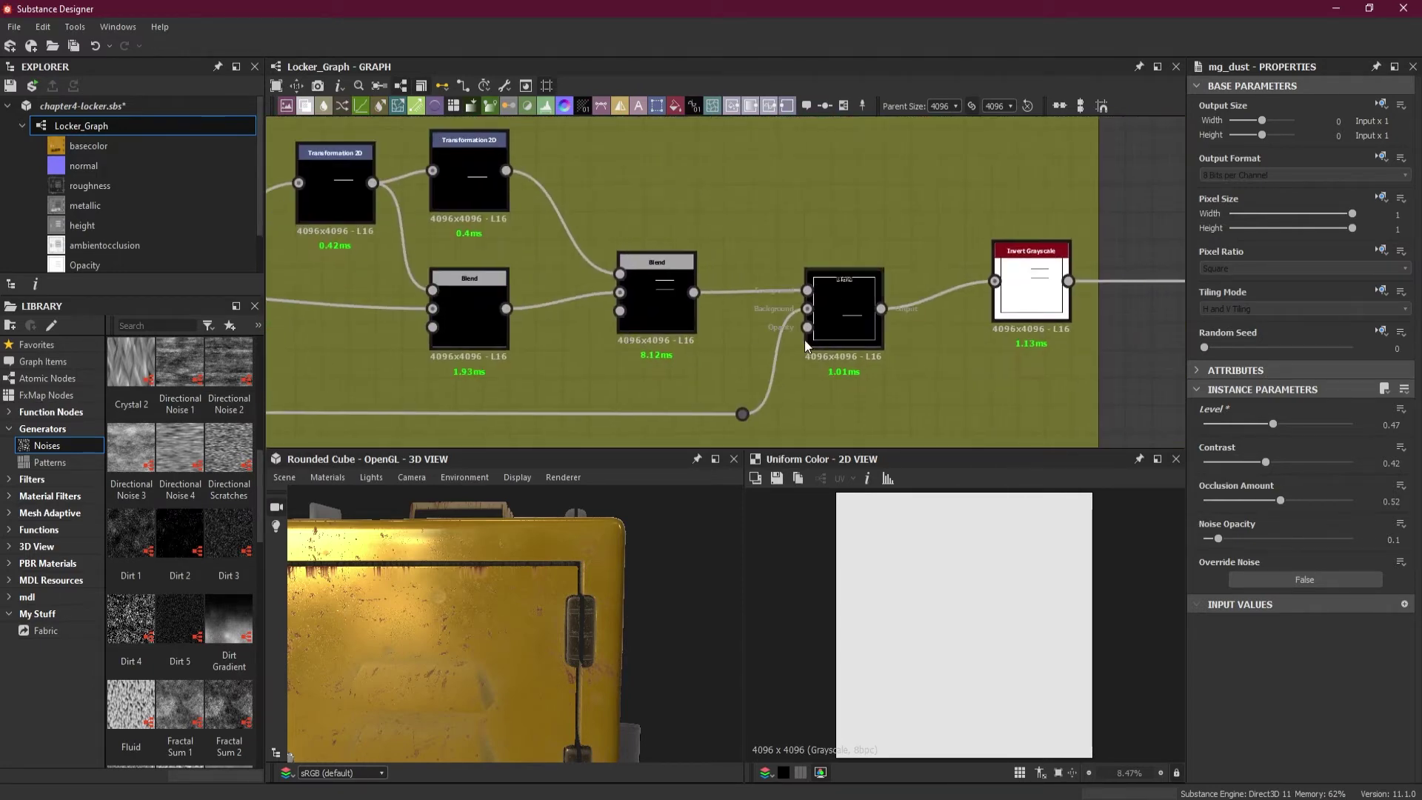
double_click(839, 317)
double_click(840, 317)
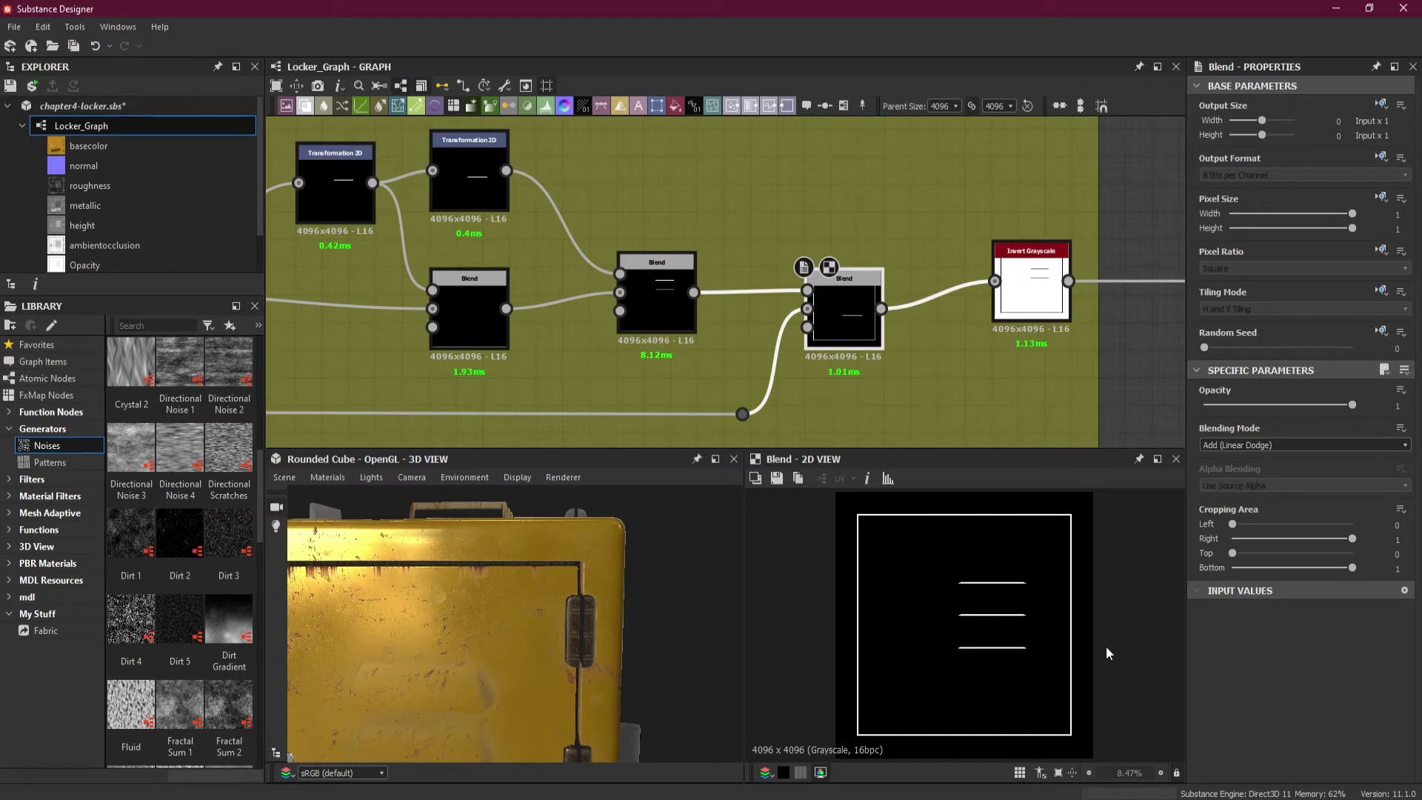
Trace the graph back to the Hinges Gap frame and examine its chain of shape, transform and Blend nodes
scroll(611, 335, down, 5)
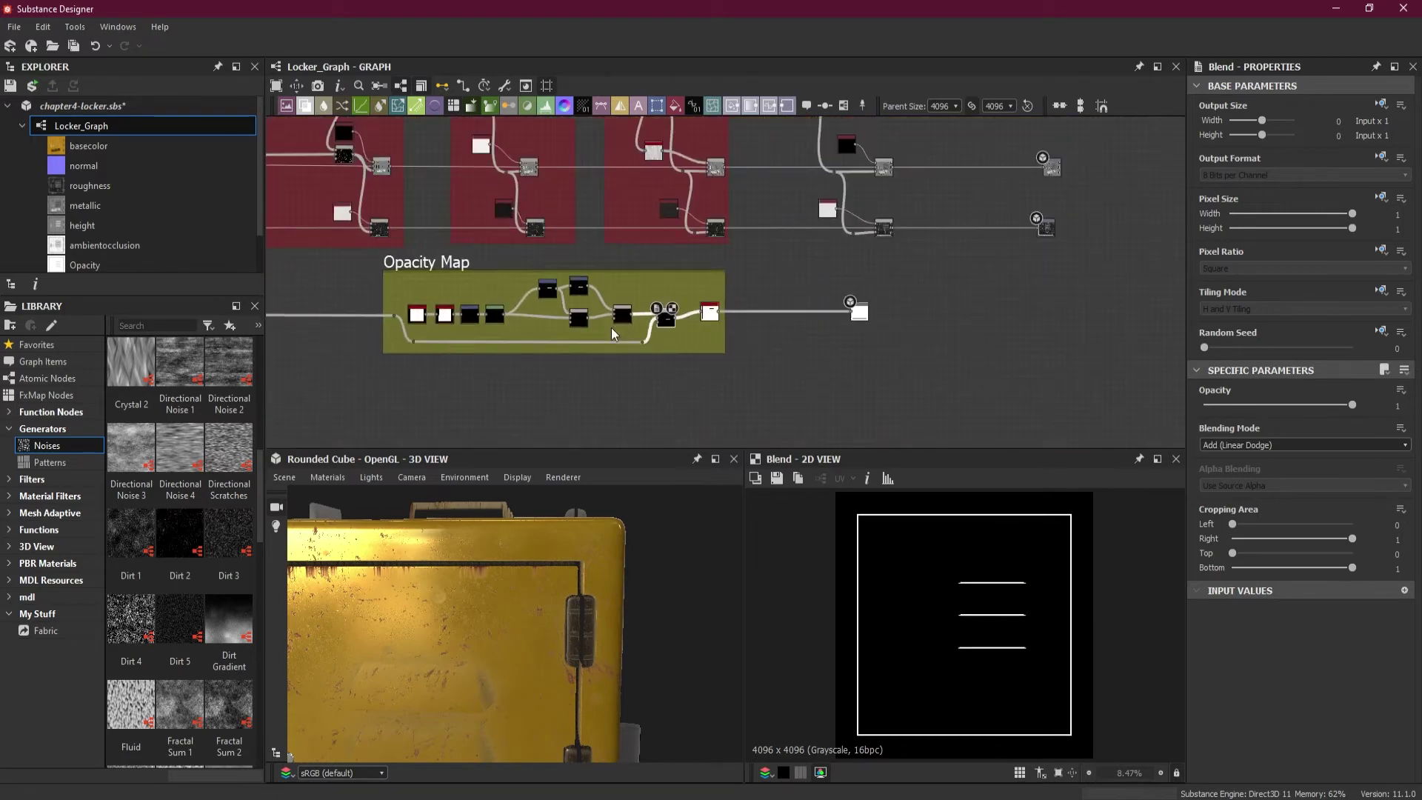
middle_drag(611, 335, 1041, 324)
scroll(537, 295, down, 3)
middle_drag(438, 301, 1073, 304)
middle_drag(548, 299, 983, 308)
middle_drag(446, 265, 1084, 335)
middle_drag(615, 343, 1059, 286)
middle_drag(637, 311, 719, 311)
scroll(796, 272, up, 3)
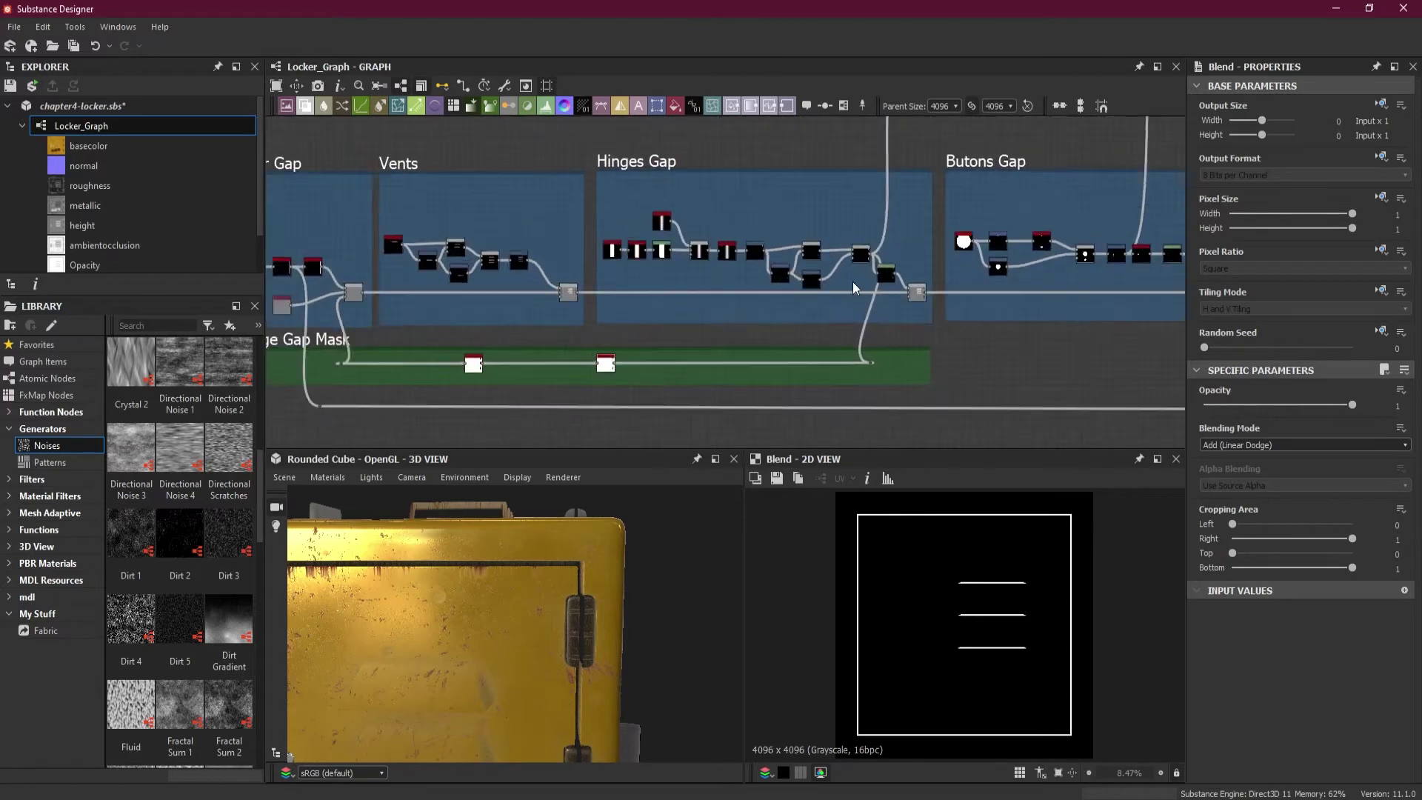
scroll(850, 285, up, 5)
middle_drag(798, 305, 556, 340)
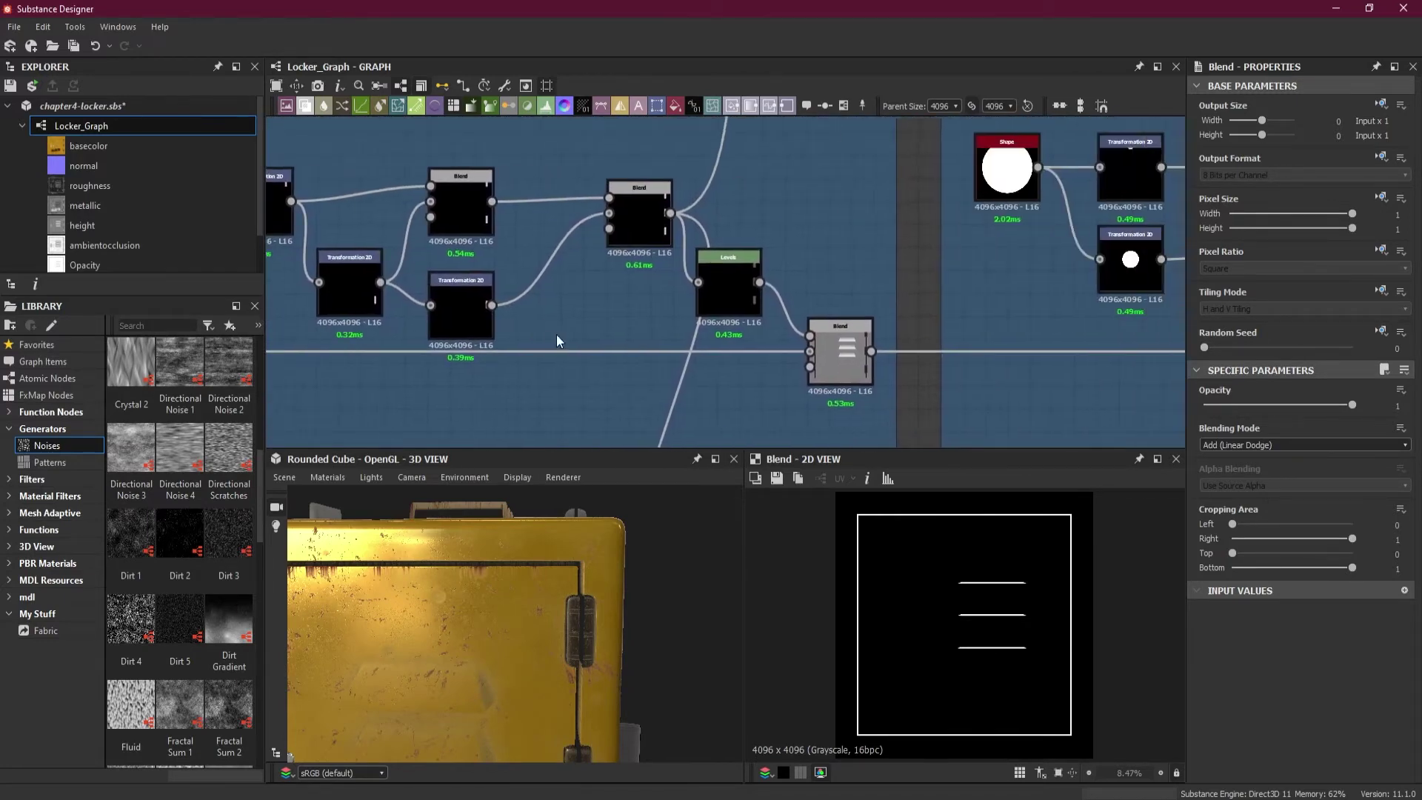
middle_drag(1126, 291, 696, 295)
scroll(790, 307, down, 3)
Show the Hinge Gap Mask's Threshold node in the 2D view and examine one hinge shape up close
middle_drag(381, 443, 1015, 292)
middle_drag(619, 311, 900, 347)
scroll(771, 334, up, 2)
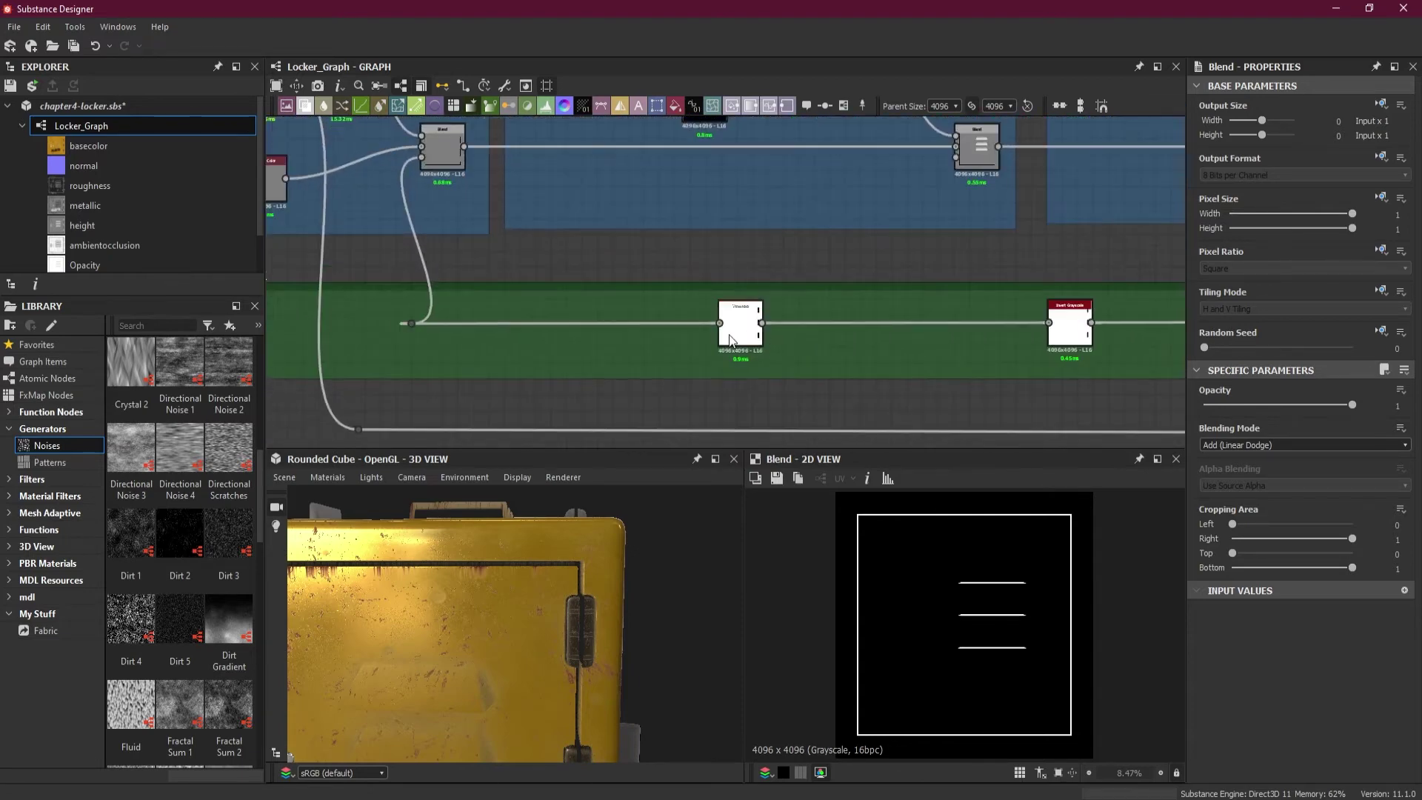
click(733, 330)
double_click(735, 335)
middle_drag(1029, 379, 966, 379)
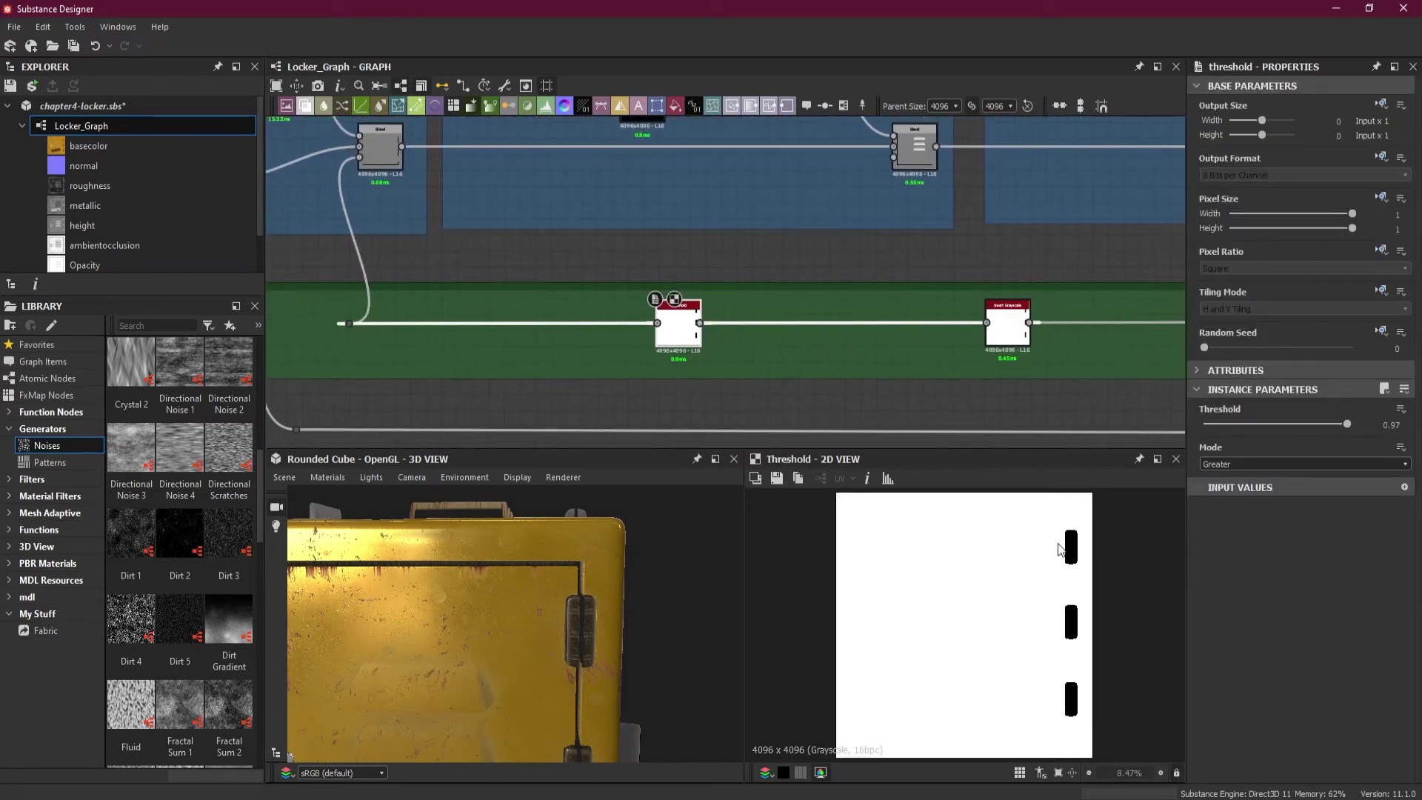
scroll(1096, 555, up, 3)
middle_drag(1096, 555, 1047, 593)
scroll(1047, 593, up, 2)
scroll(1032, 390, down, 3)
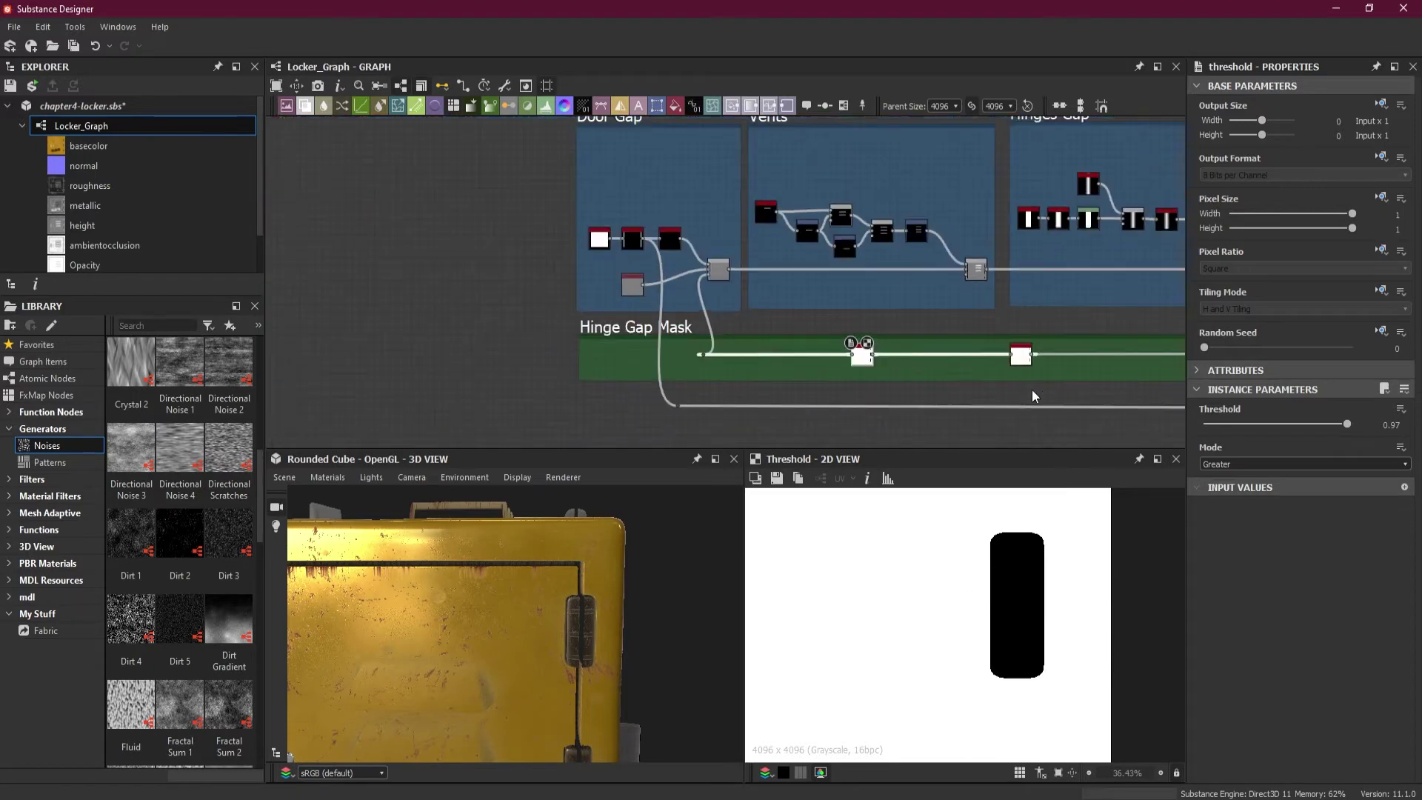
Show the Hinges Gap frame's last Blend before the Levels node in the 2D view
middle_drag(1033, 389, 591, 390)
scroll(921, 278, up, 3)
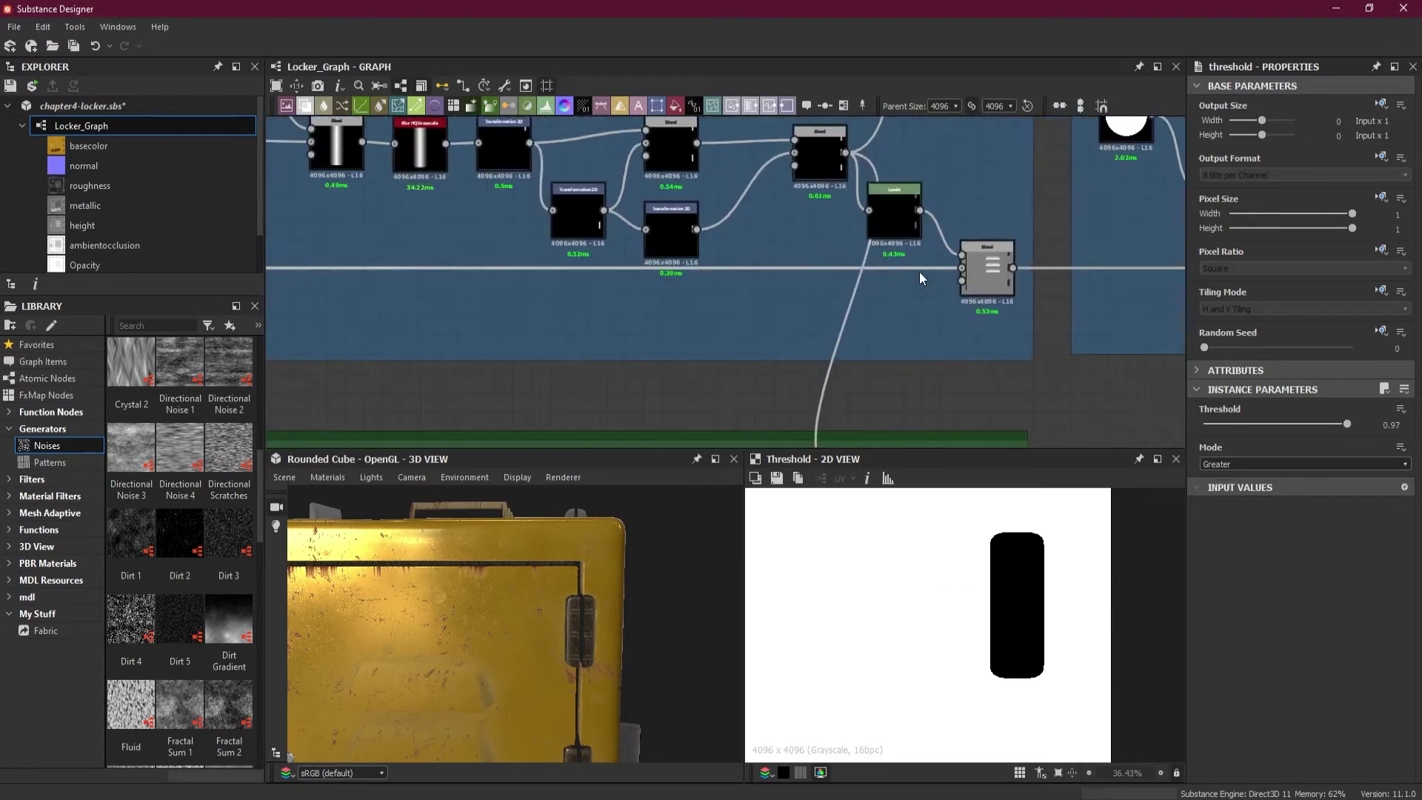
scroll(918, 278, up, 2)
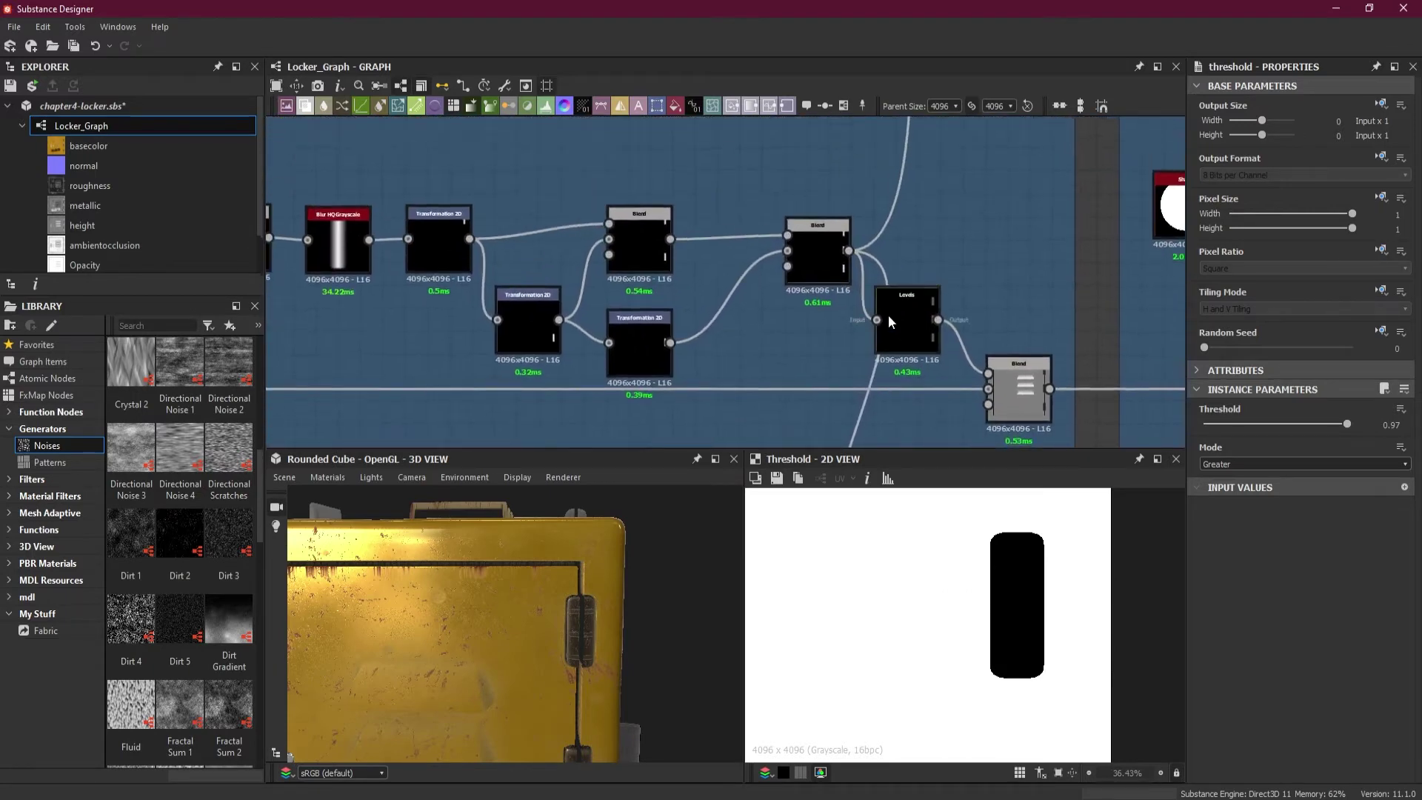
click(830, 246)
scroll(835, 304, down, 5)
middle_drag(881, 393, 929, 364)
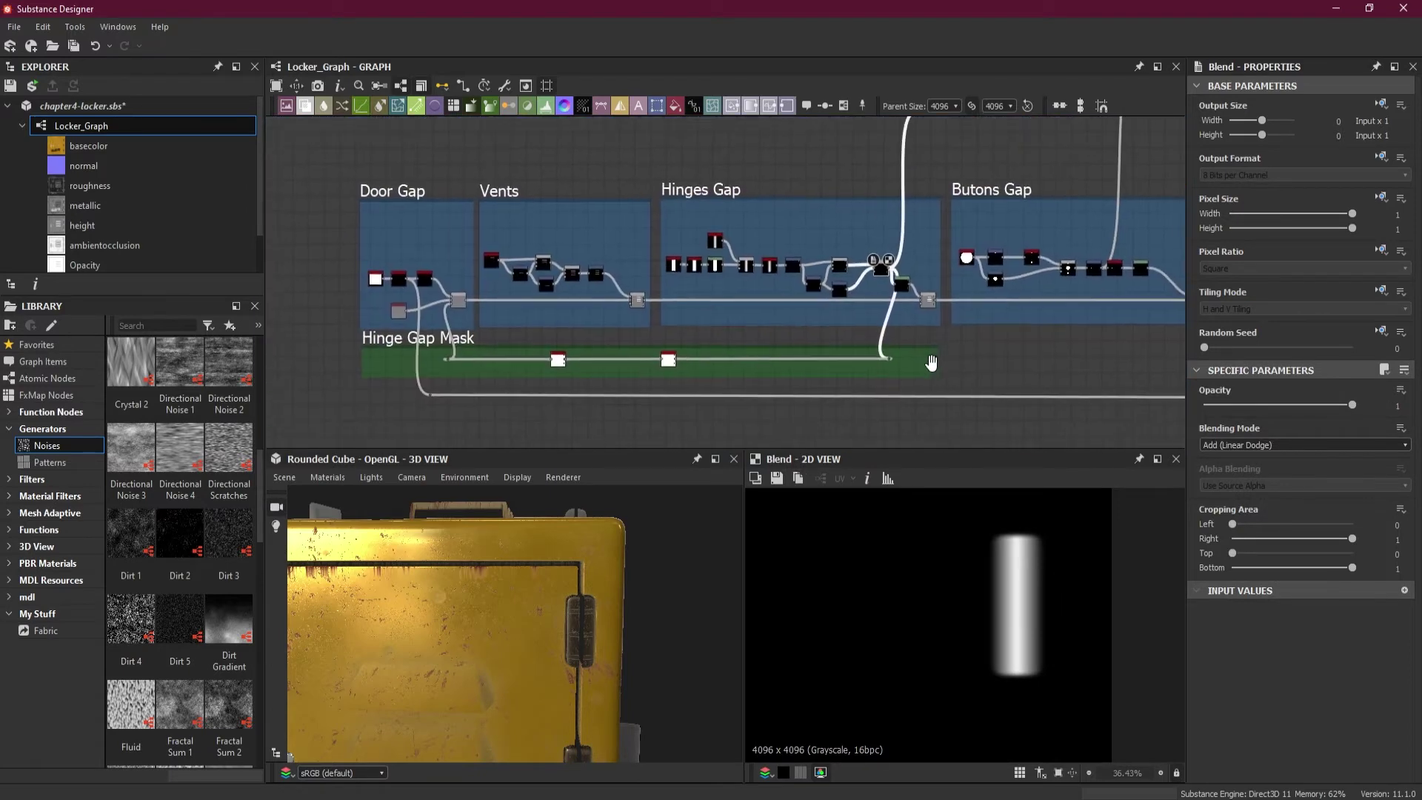
Follow the graph from the Hinge Gap Mask to the Hinges frame and show its Subtract Blend in the 2D view
scroll(587, 371, up, 2)
scroll(524, 386, up, 2)
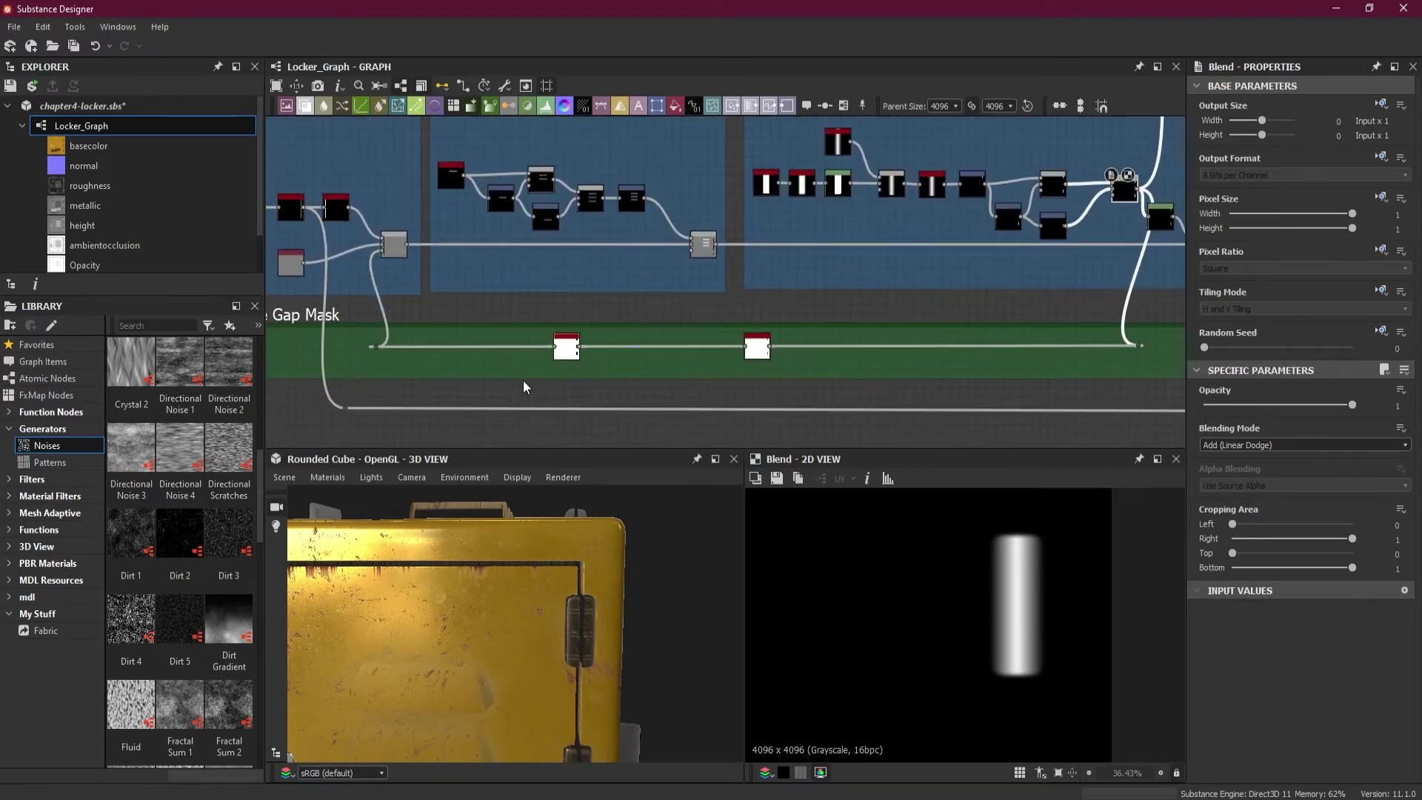
middle_drag(711, 369, 851, 368)
scroll(762, 365, up, 1)
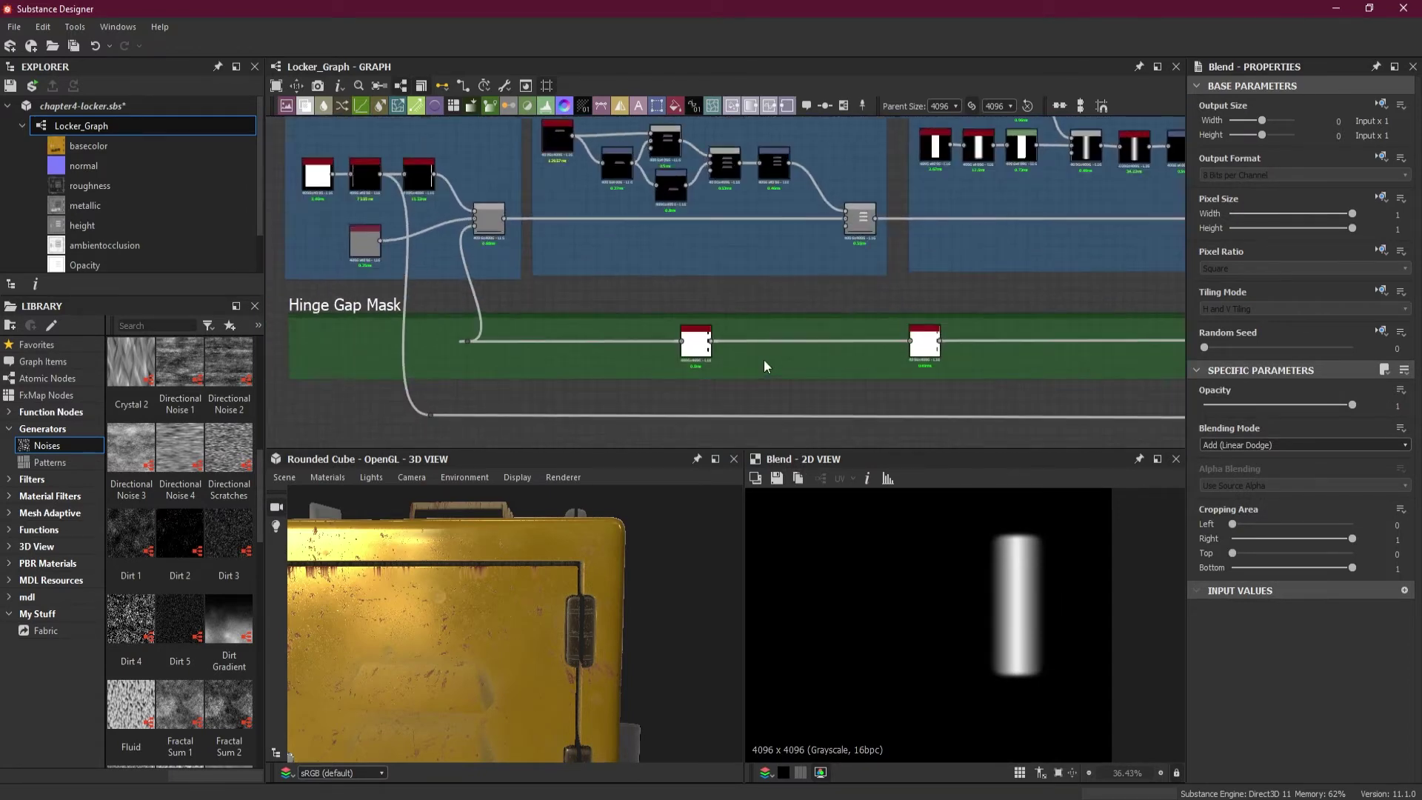
middle_drag(974, 368, 561, 368)
scroll(703, 343, down, 5)
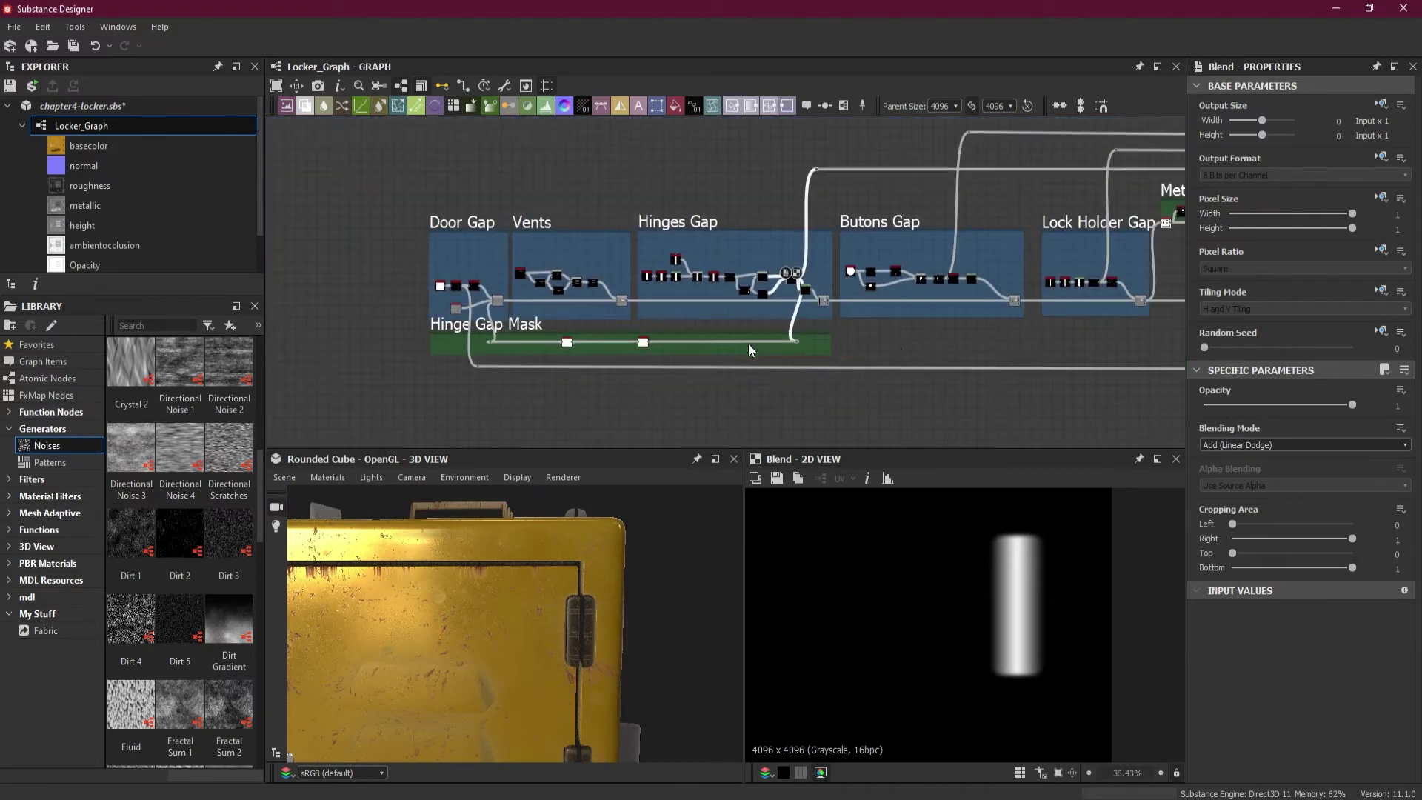
middle_drag(749, 344, 337, 352)
middle_drag(868, 354, 772, 366)
scroll(839, 293, up, 2)
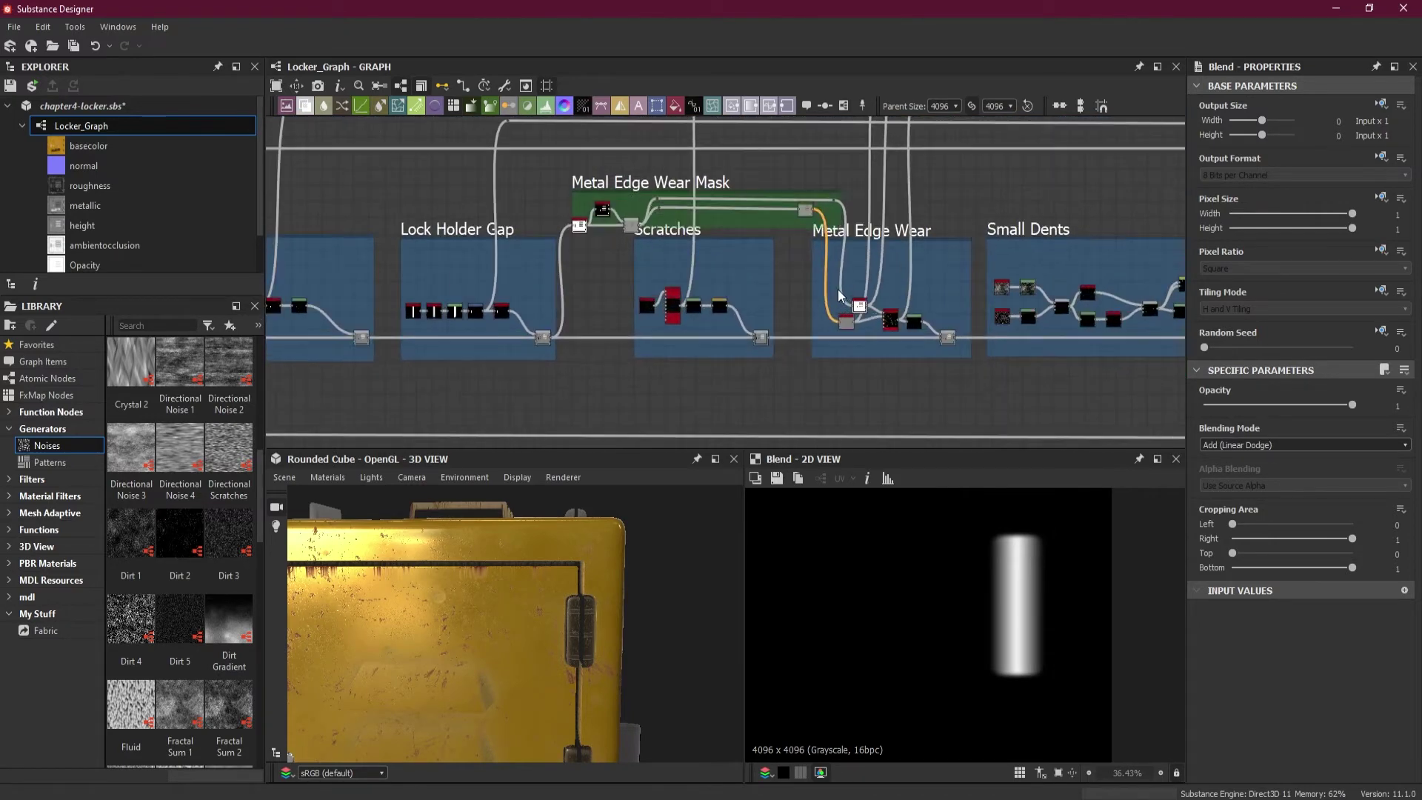
middle_drag(905, 330, 503, 330)
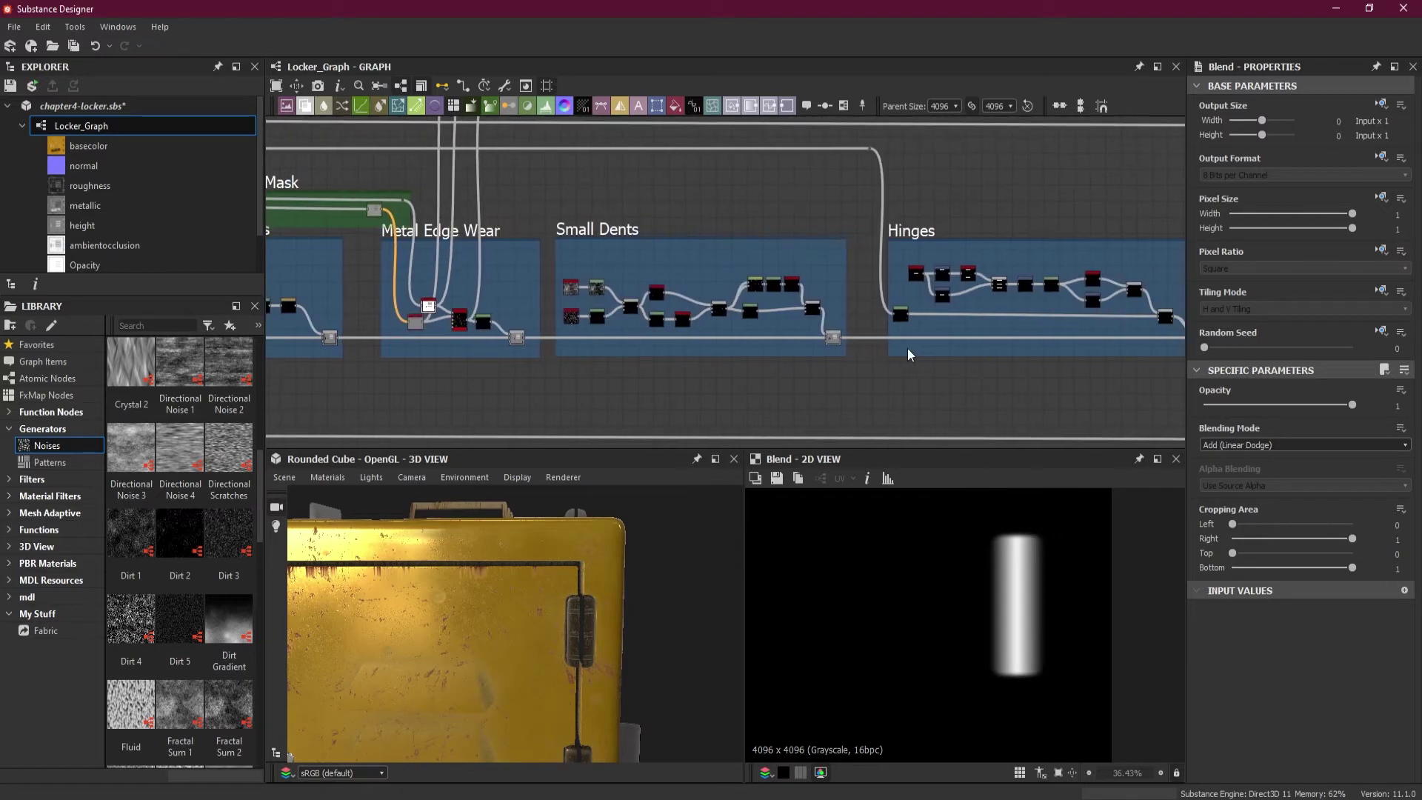
middle_drag(1004, 352, 726, 352)
scroll(890, 345, up, 5)
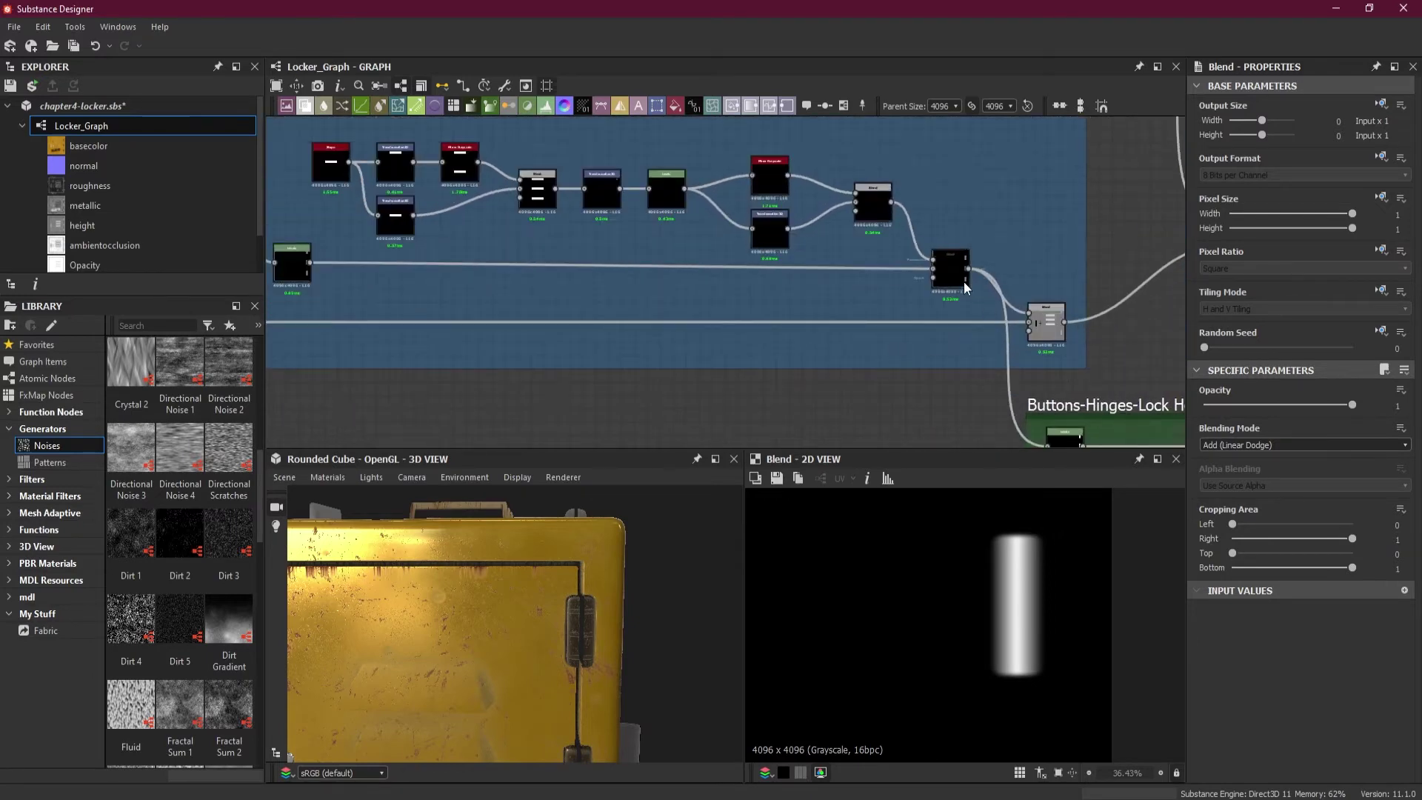
click(961, 278)
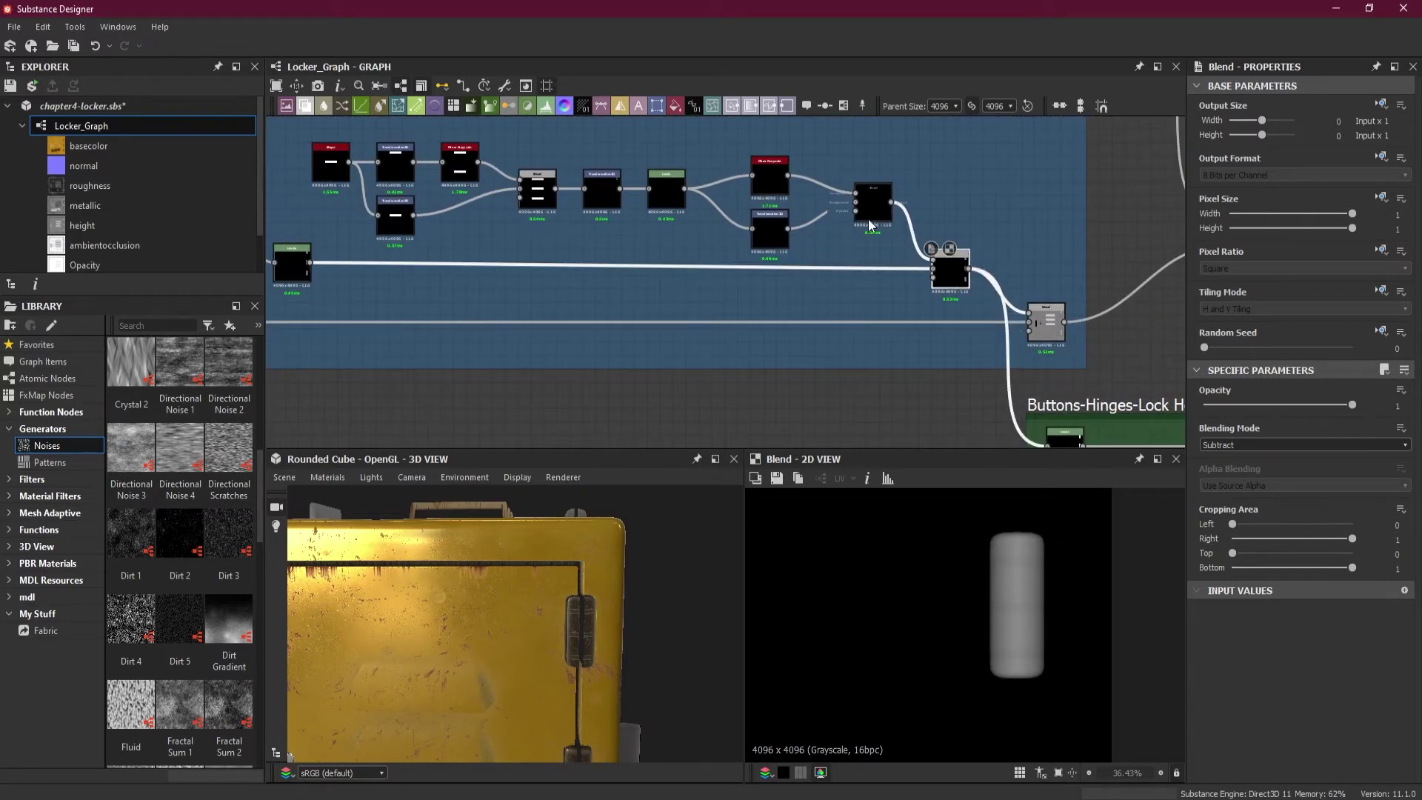
Show the Levels node of the Buttons-Hinges-Lock Holder Masks frame in 2D, with all hinge shapes in view
scroll(784, 261, down, 3)
middle_drag(944, 320, 670, 279)
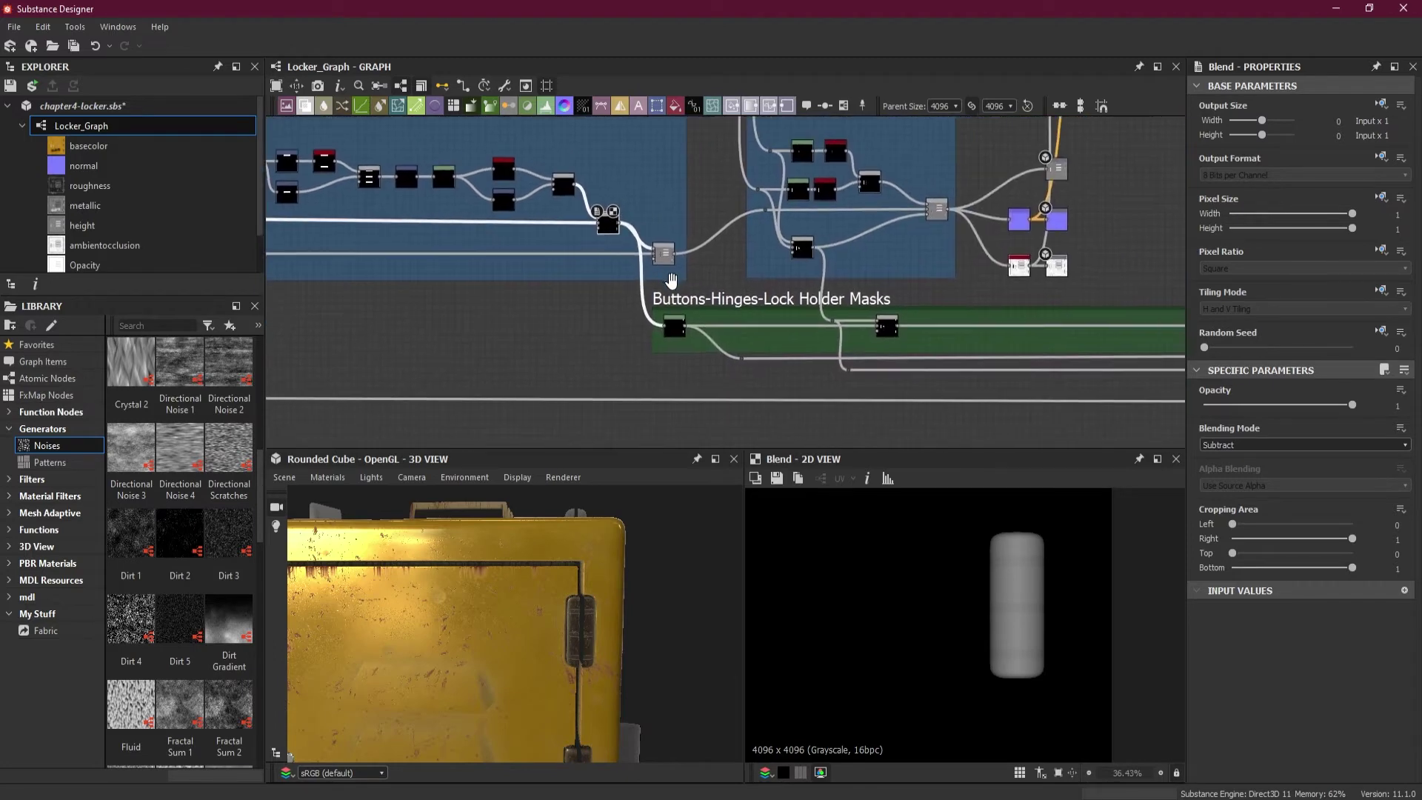
scroll(865, 349, up, 2)
scroll(865, 348, up, 1)
click(476, 312)
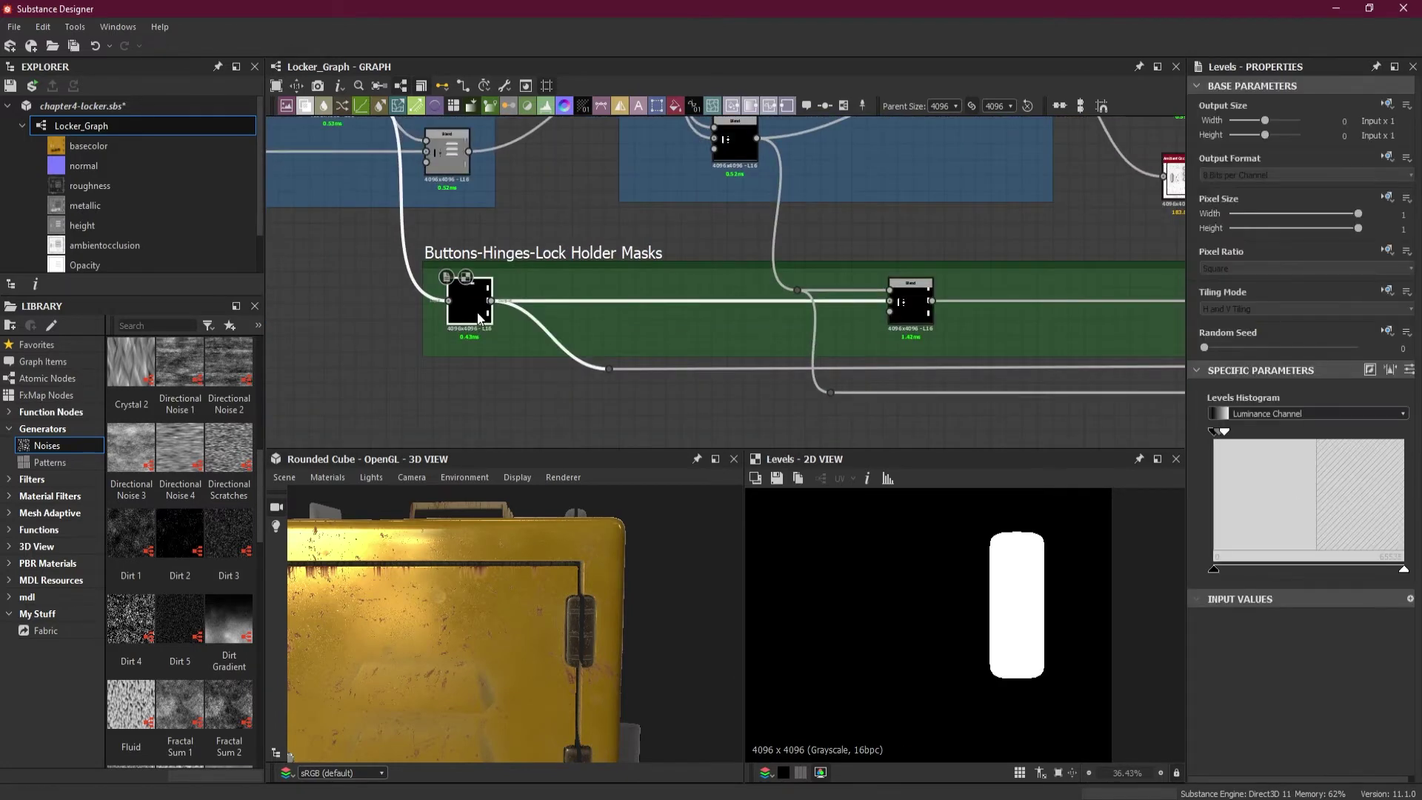
scroll(940, 528, down, 5)
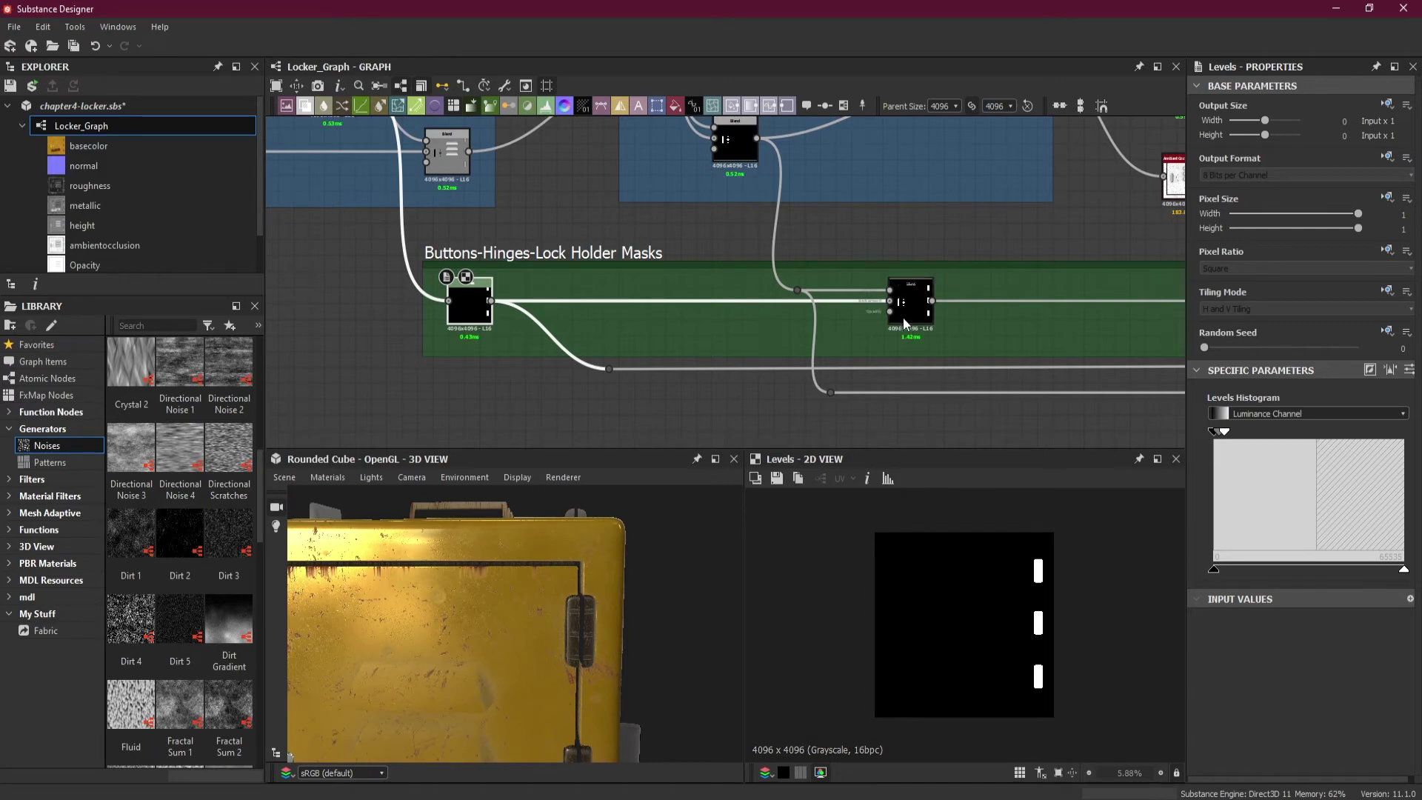
Branch a link from the Dot after the hinge mask Levels and place its new Dot inside the Opacity Map frame, below the nodes
scroll(633, 336, down, 2)
middle_drag(630, 344, 570, 339)
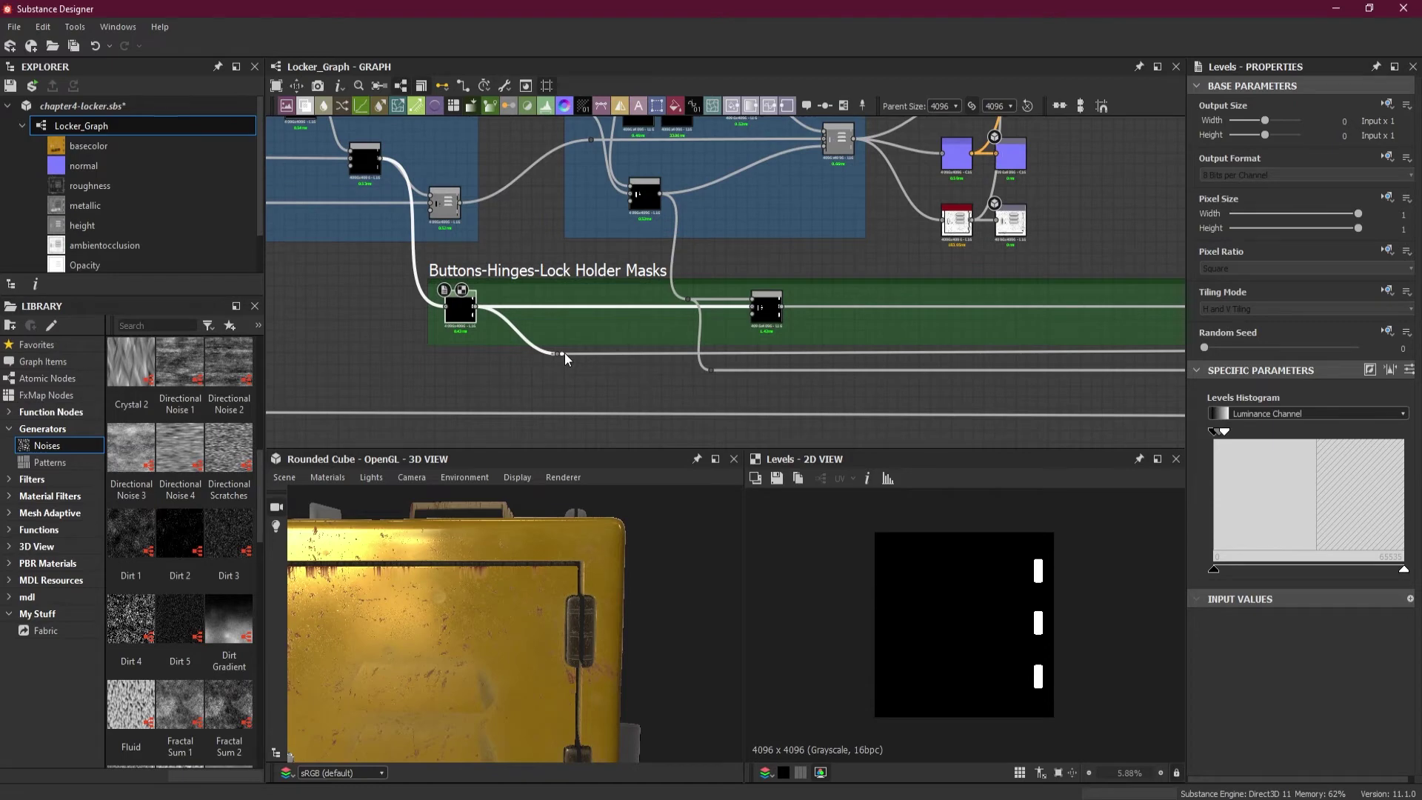
scroll(562, 402, down, 3)
alt+click(573, 421)
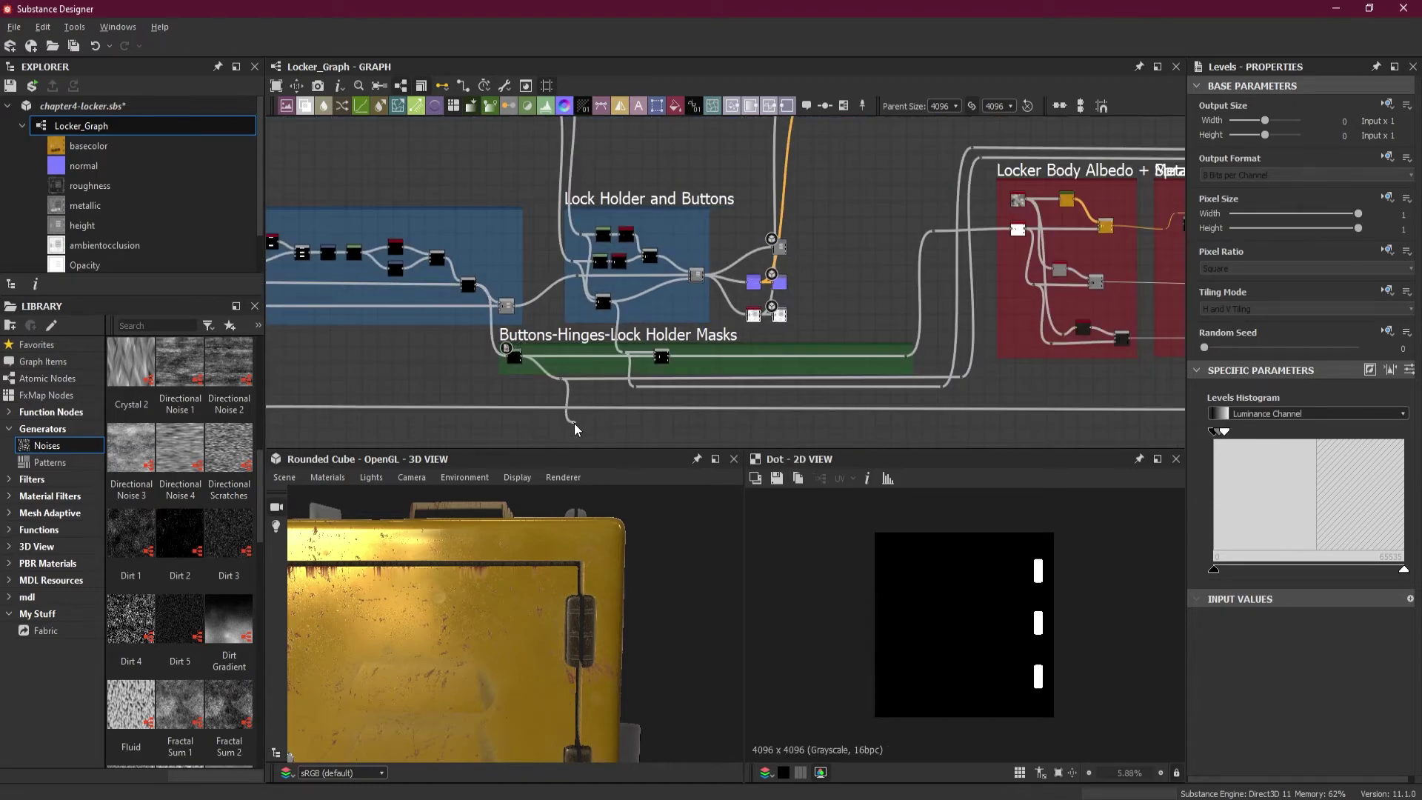
middle_drag(951, 424, 409, 419)
middle_drag(1025, 422, 573, 384)
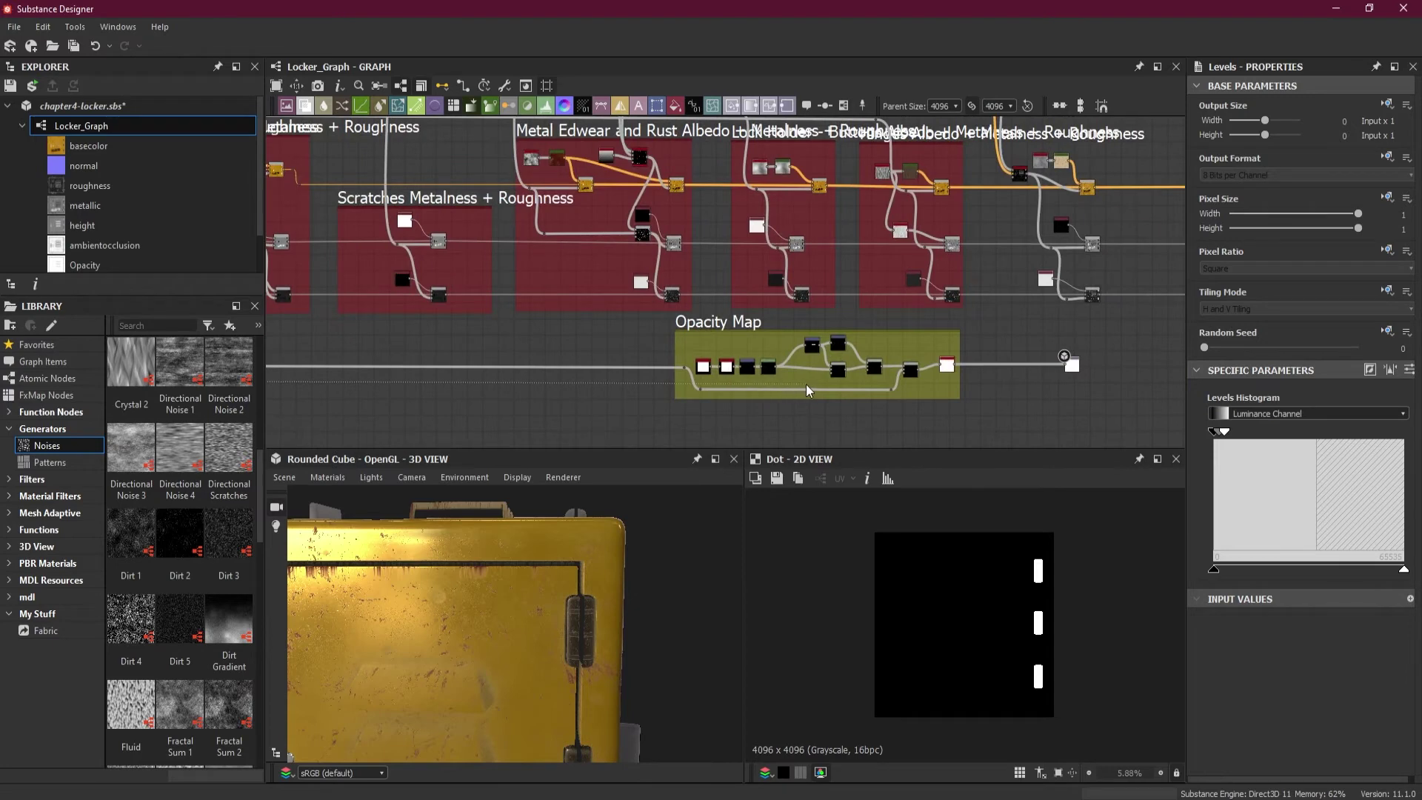
scroll(805, 384, up, 5)
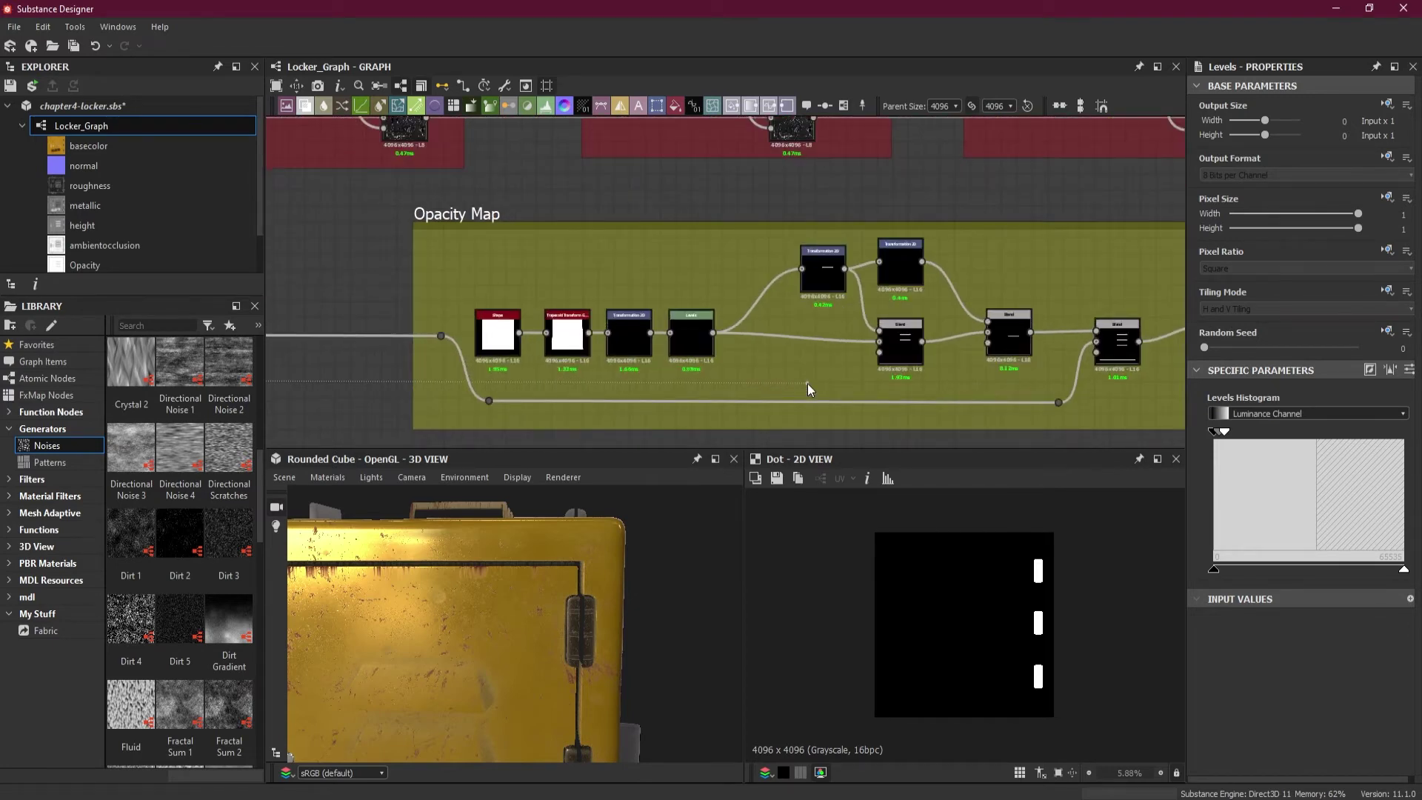
scroll(807, 384, up, 3)
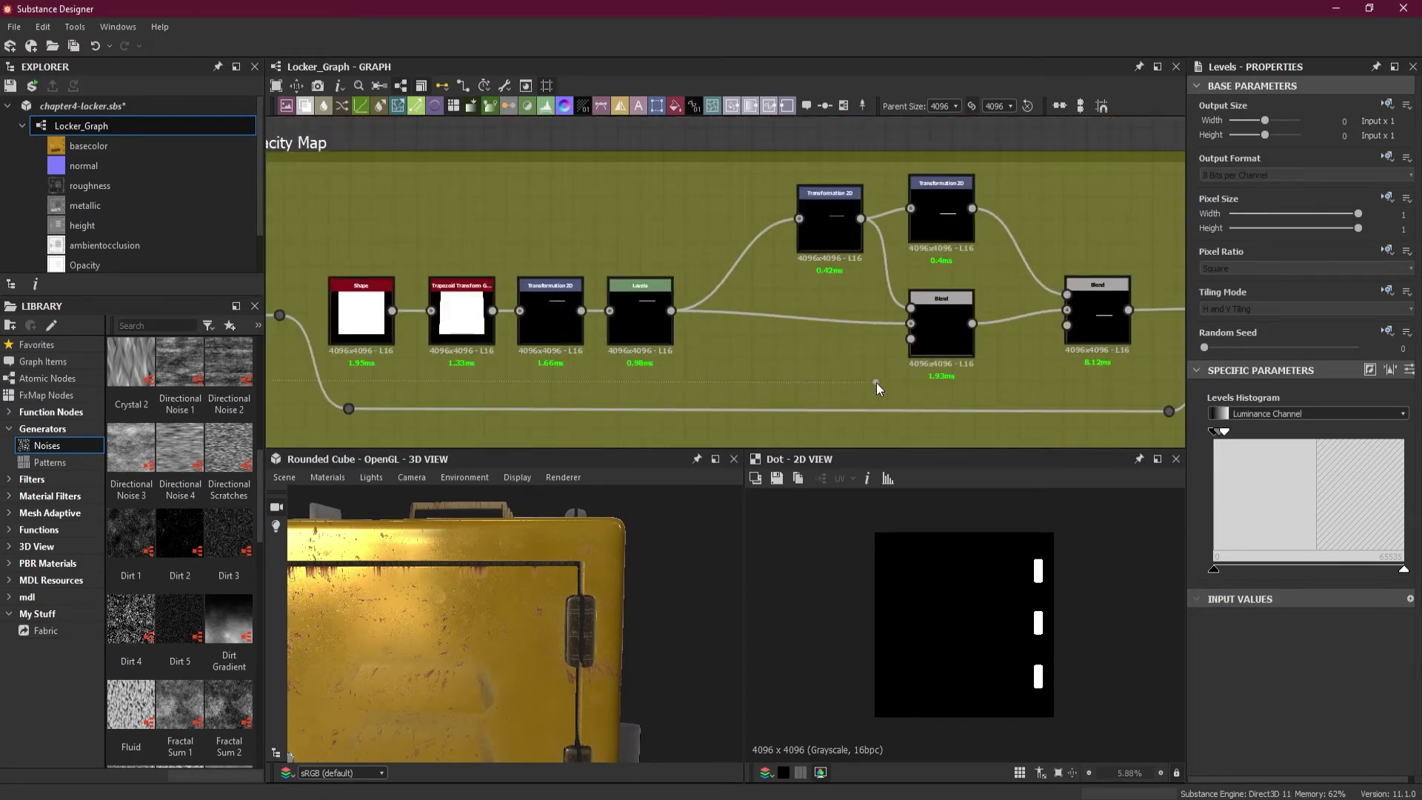
middle_drag(876, 384, 715, 377)
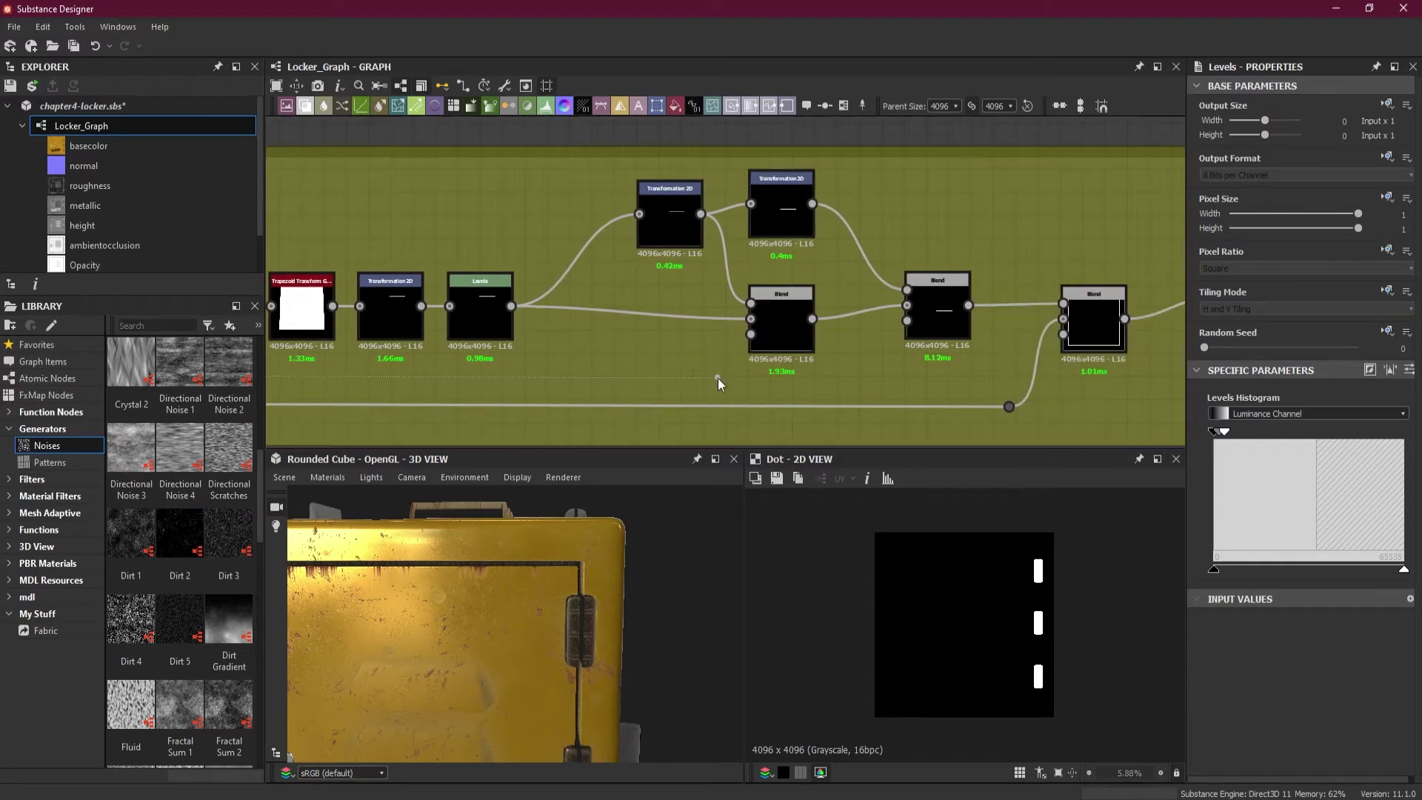
drag(717, 378, 686, 376)
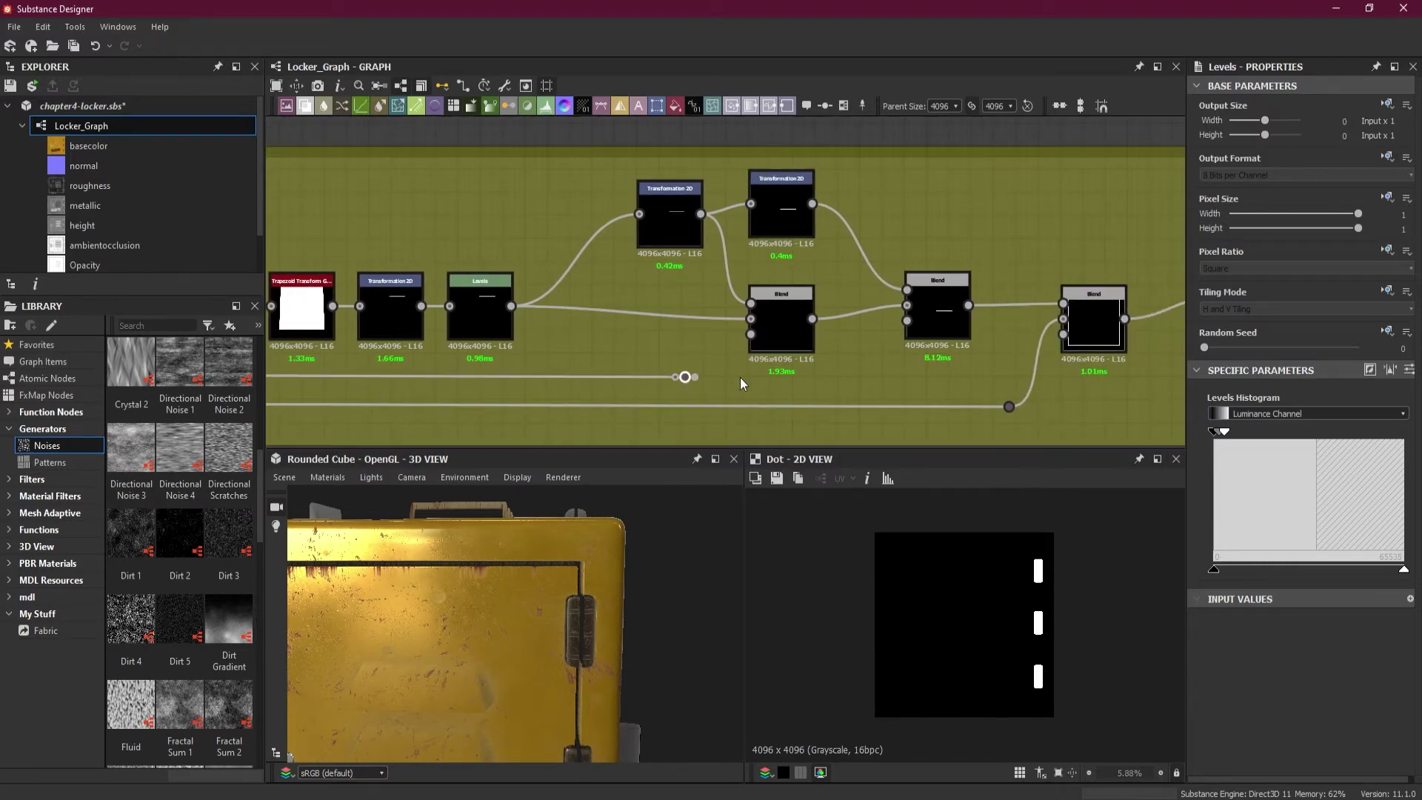
Show the Opacity Map frame's first line Blend and its last Blend before Invert Grayscale in the 2D view
scroll(740, 376, up, 2)
double_click(784, 324)
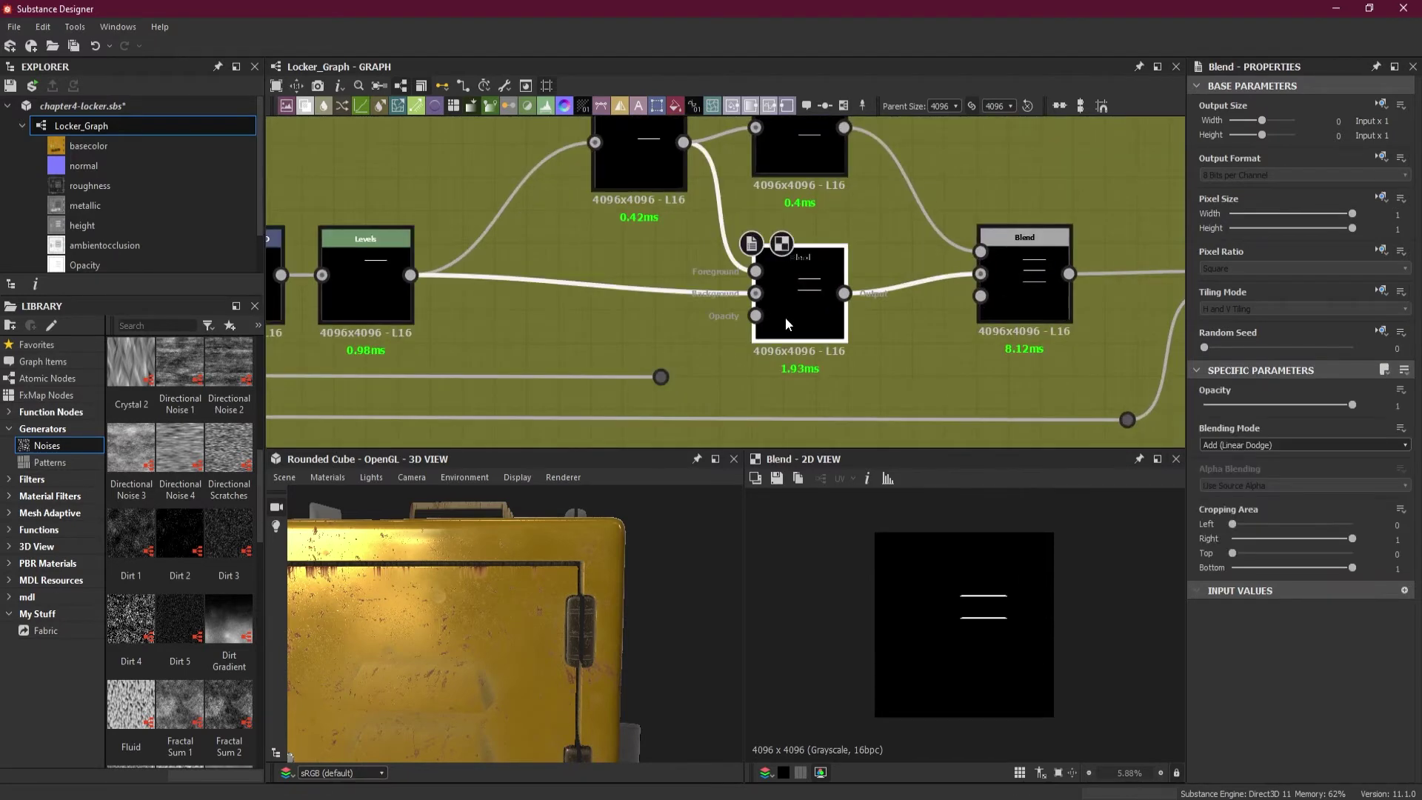
click(1015, 304)
middle_drag(1025, 321, 591, 317)
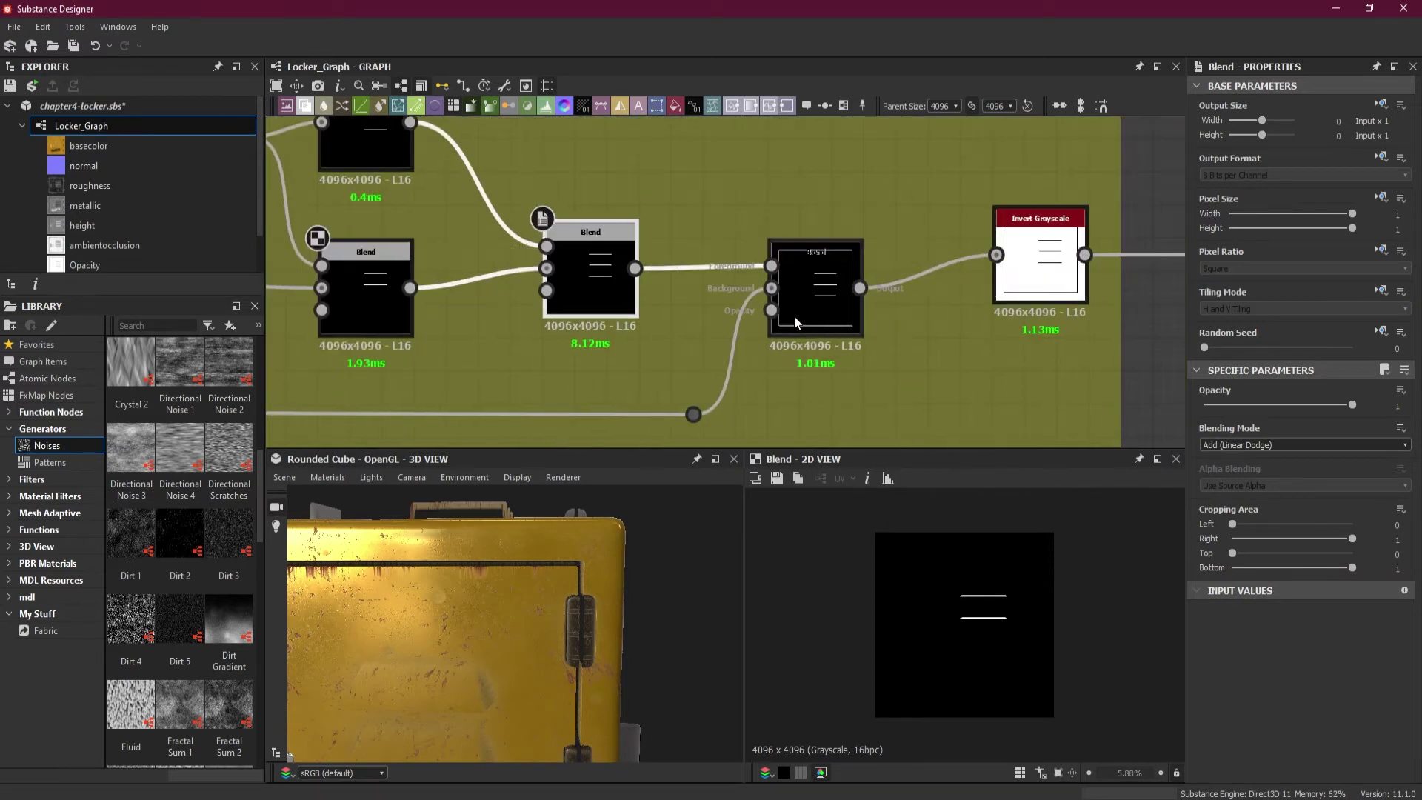
middle_drag(794, 315, 951, 356)
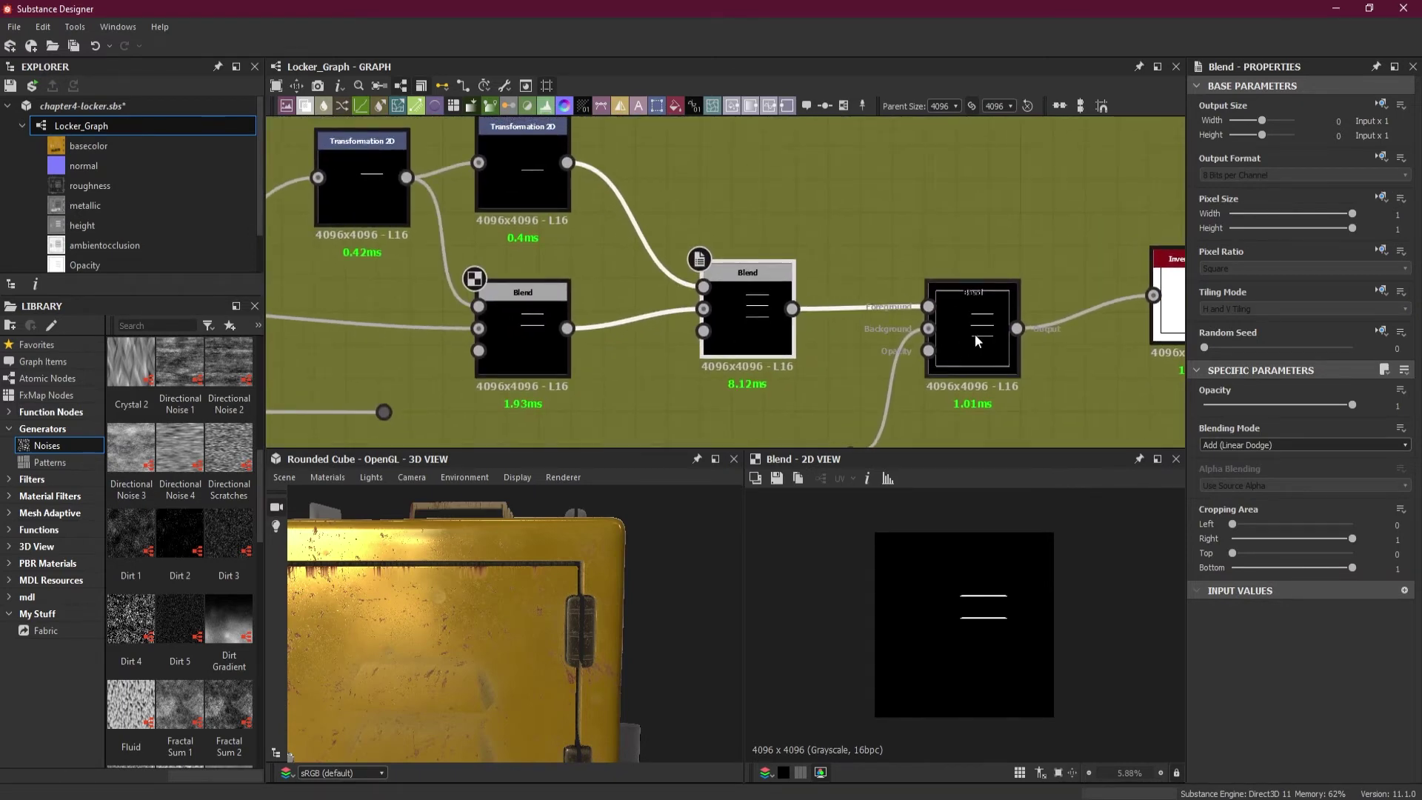
double_click(974, 334)
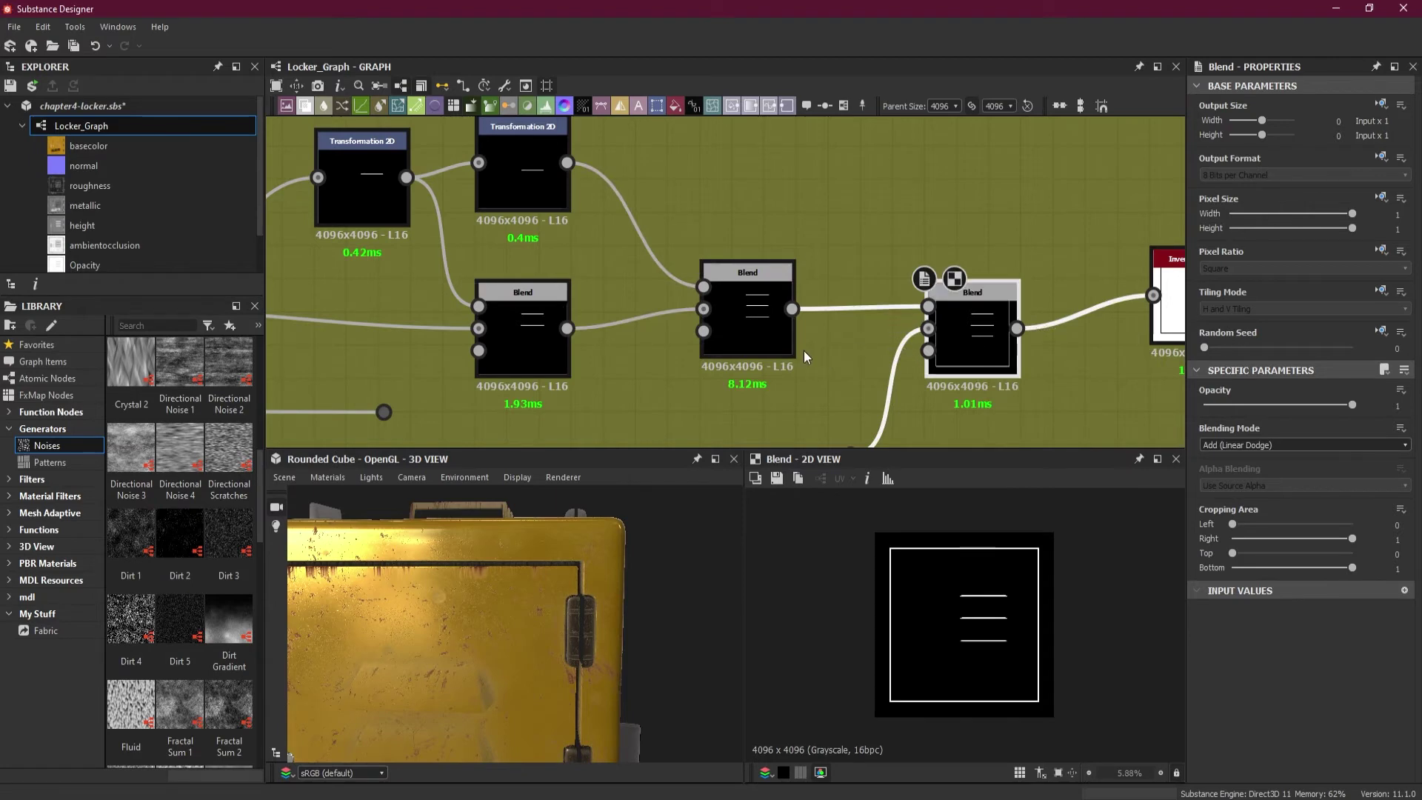
middle_drag(804, 352, 1006, 350)
scroll(895, 345, down, 3)
middle_drag(831, 357, 682, 326)
scroll(609, 342, up, 3)
scroll(824, 340, down, 2)
scroll(1065, 327, up, 2)
middle_drag(1094, 327, 983, 332)
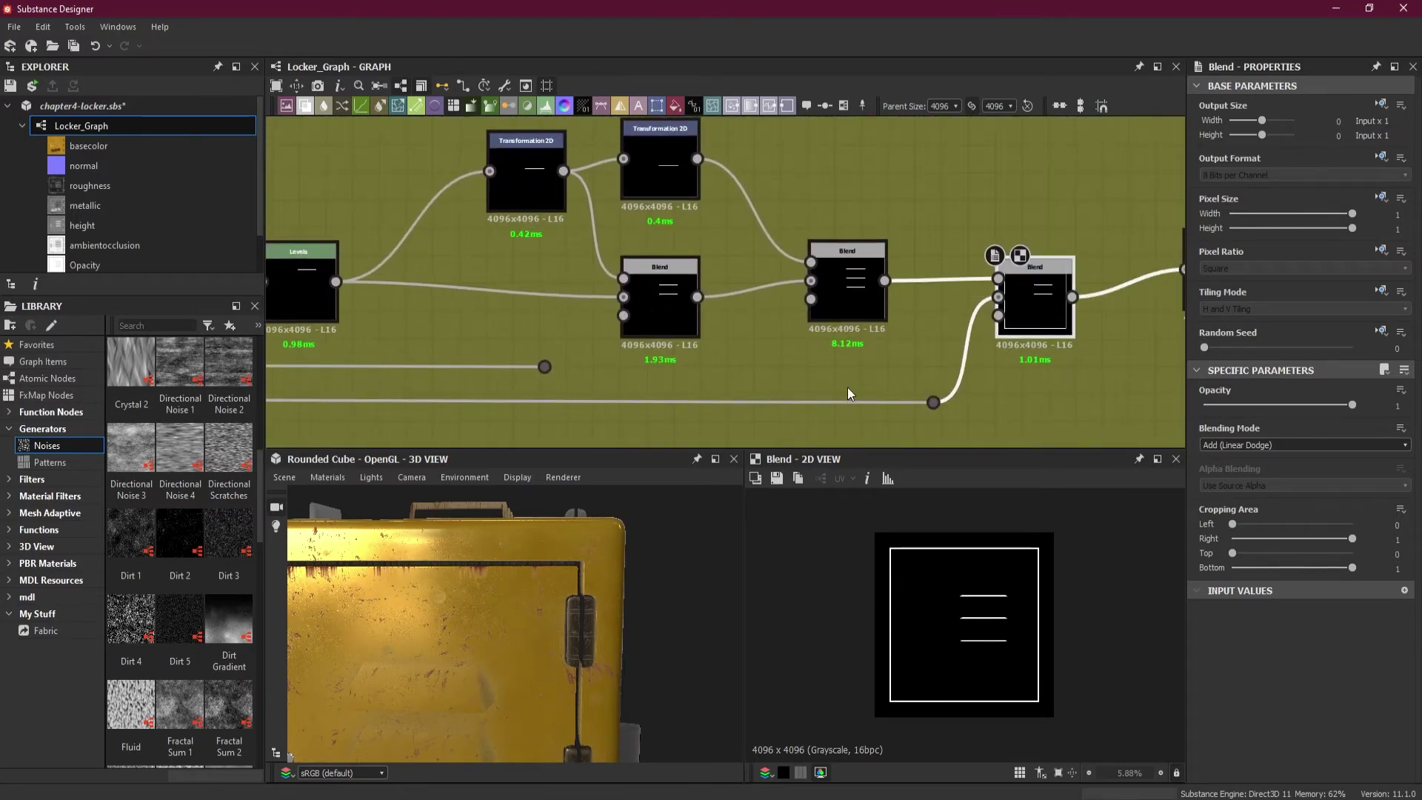
scroll(848, 389, down, 1)
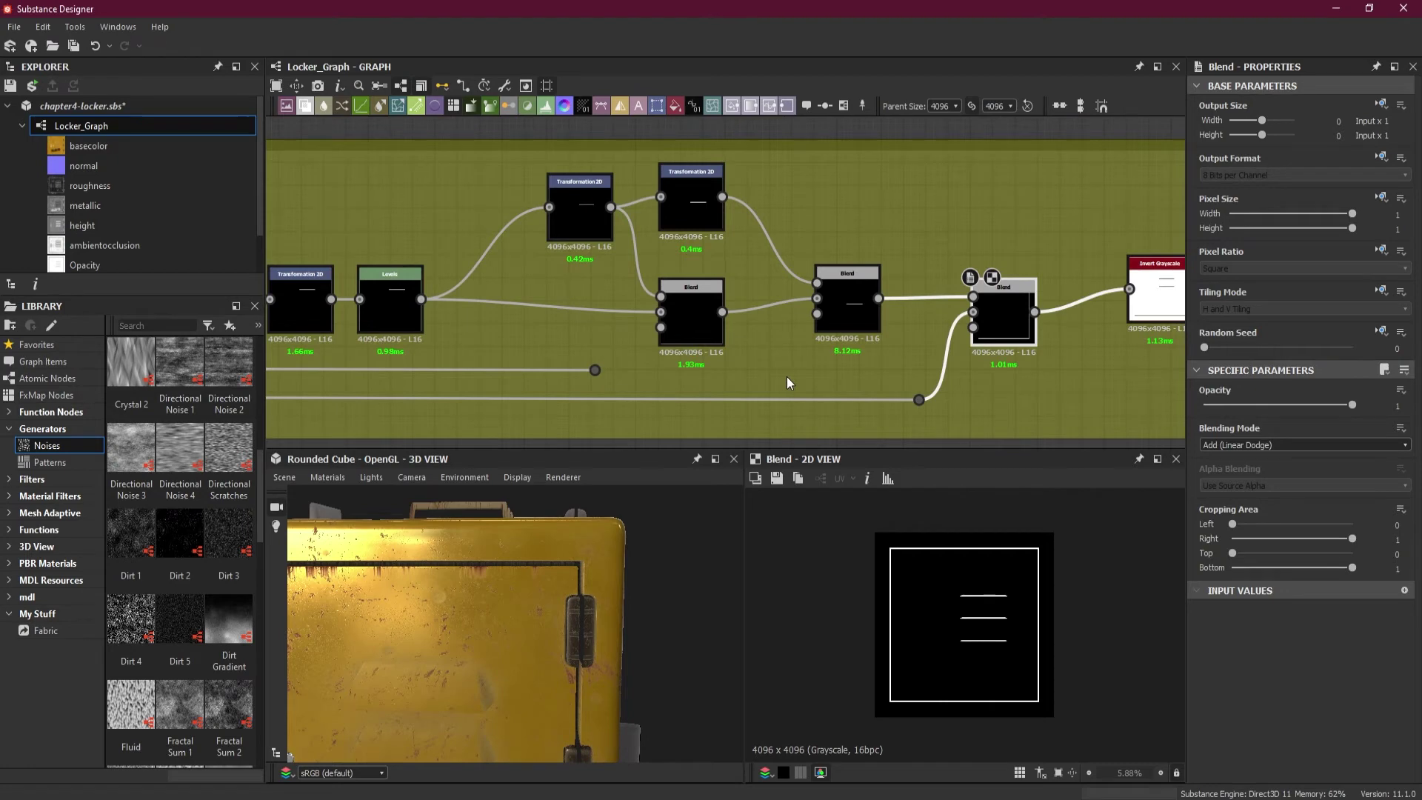
key(space)
click(848, 385)
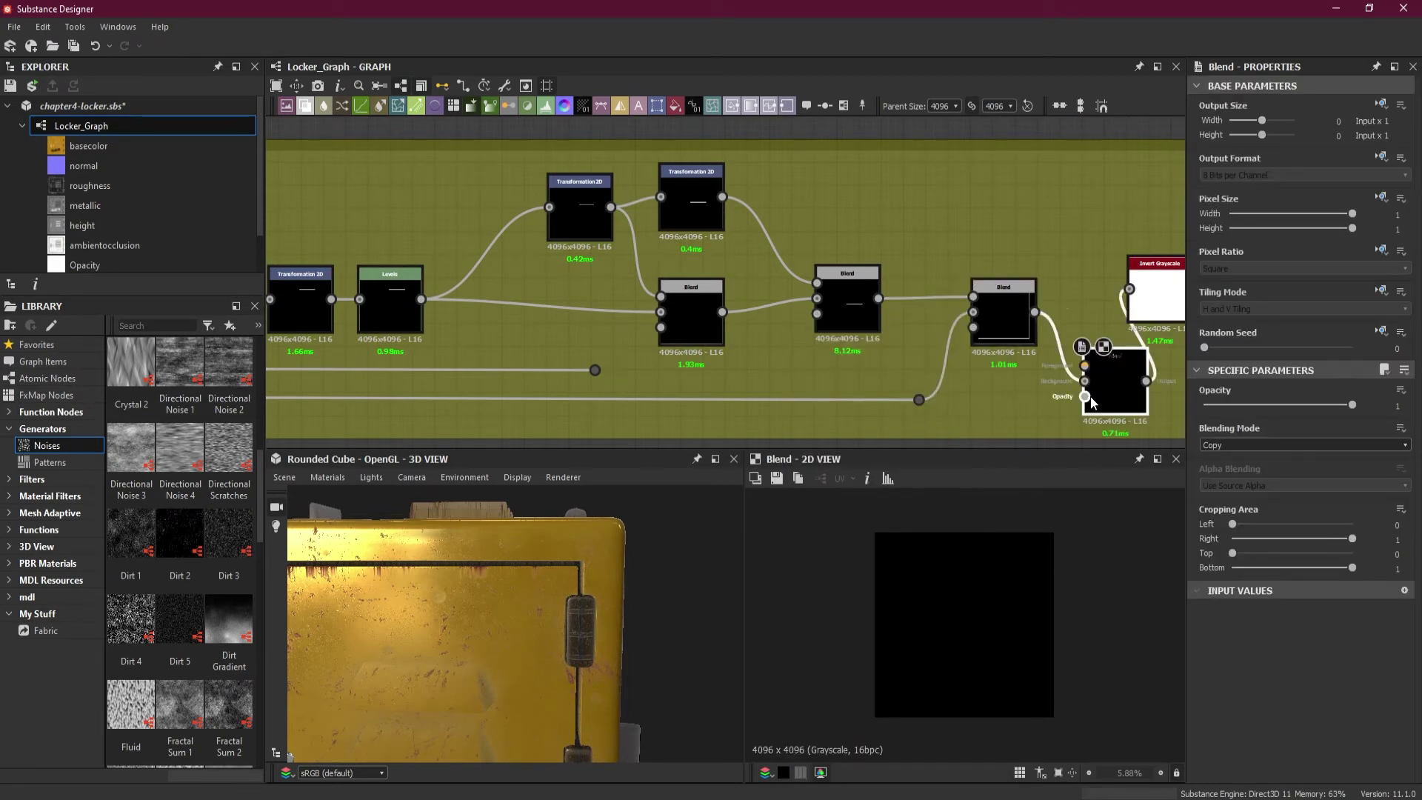
key(ctrl+z)
scroll(1026, 209, down, 1)
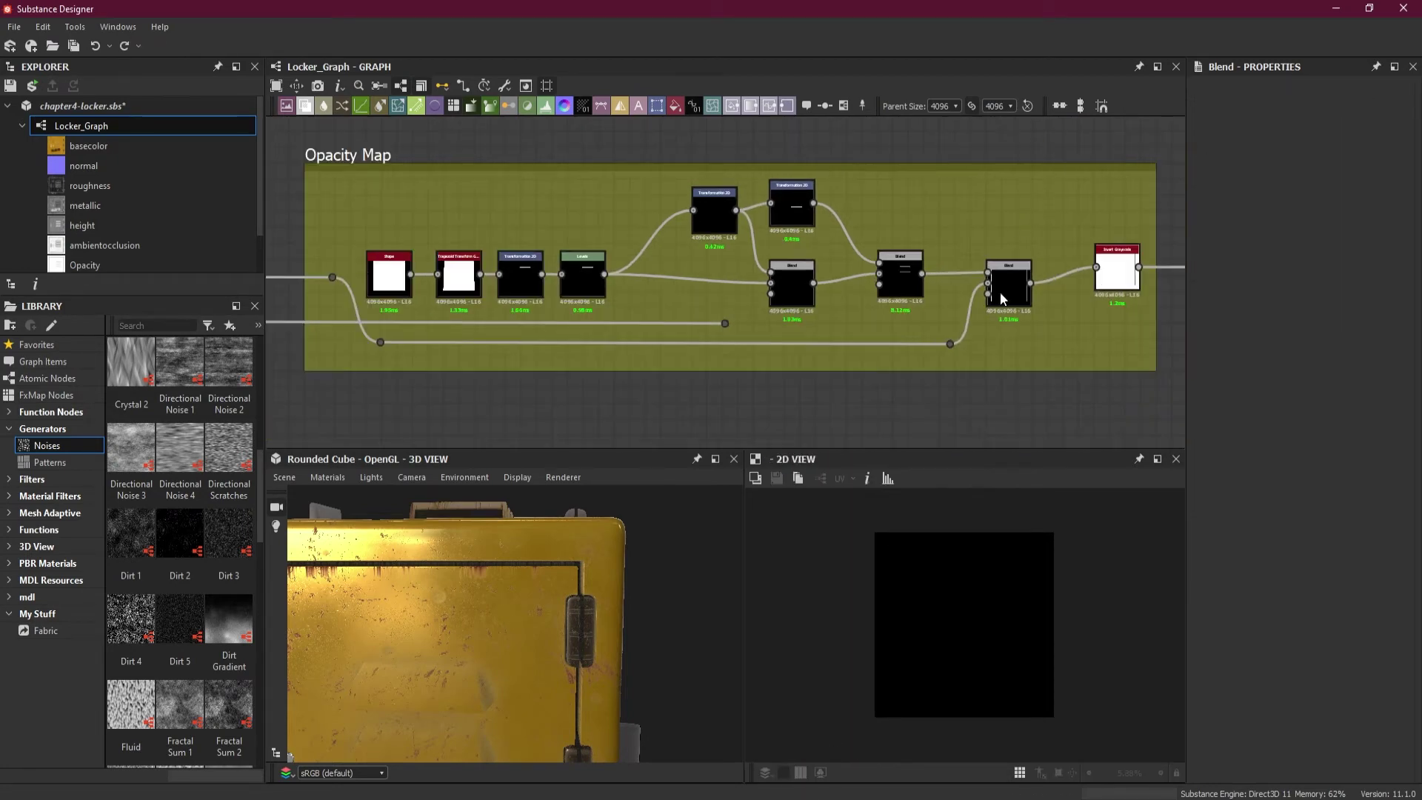
Insert a Blend node into the outline link before the Opacity Map's final Blend and merge the trailing Dot into its output
key(space)
click(994, 361)
scroll(921, 323, up, 1)
scroll(919, 316, up, 1)
drag(931, 322, 872, 370)
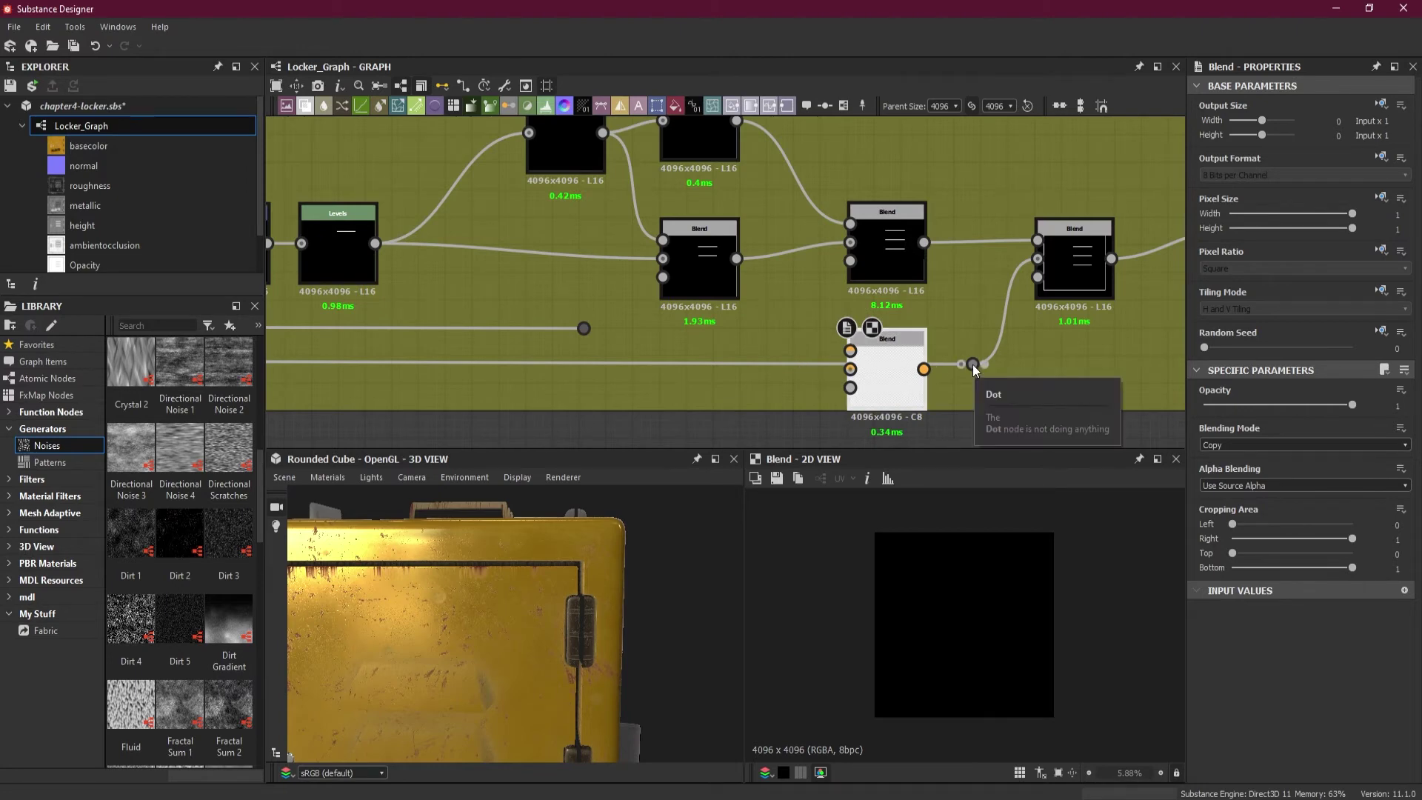
drag(971, 364, 923, 370)
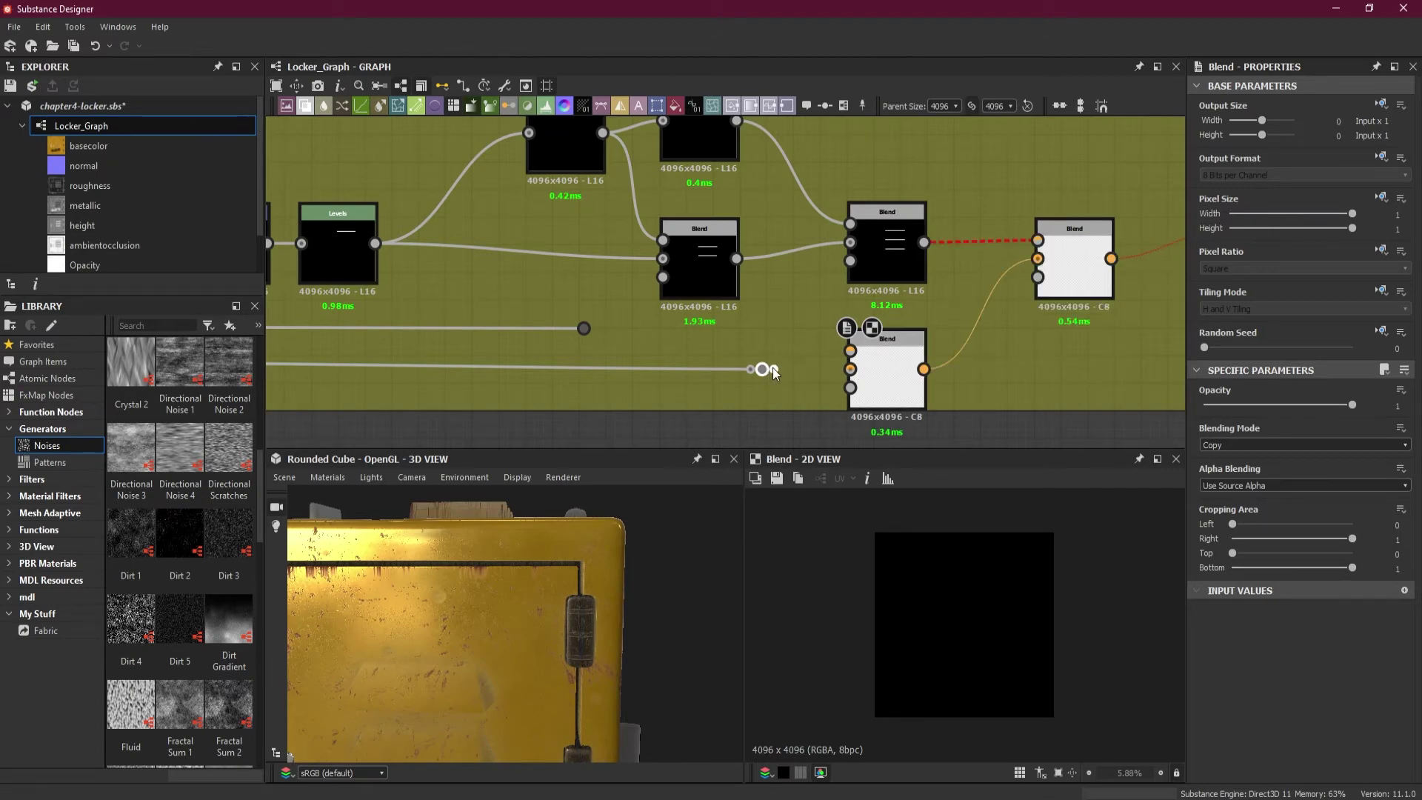
Connect the outline Dot to the new Blend's Background, merge the Dot into that input and show its Edge Detect source in 2D
drag(774, 369, 852, 372)
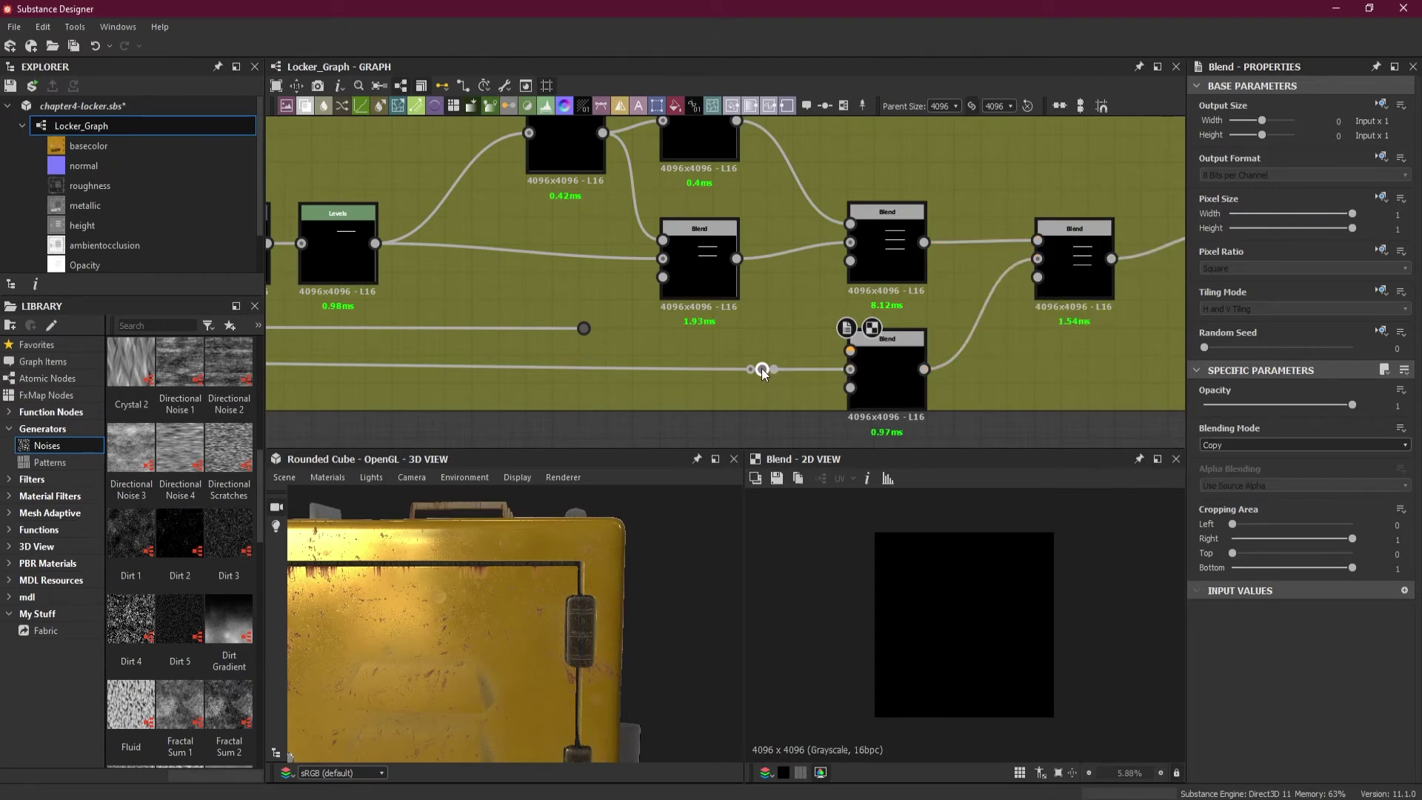
drag(761, 367, 852, 374)
double_click(854, 370)
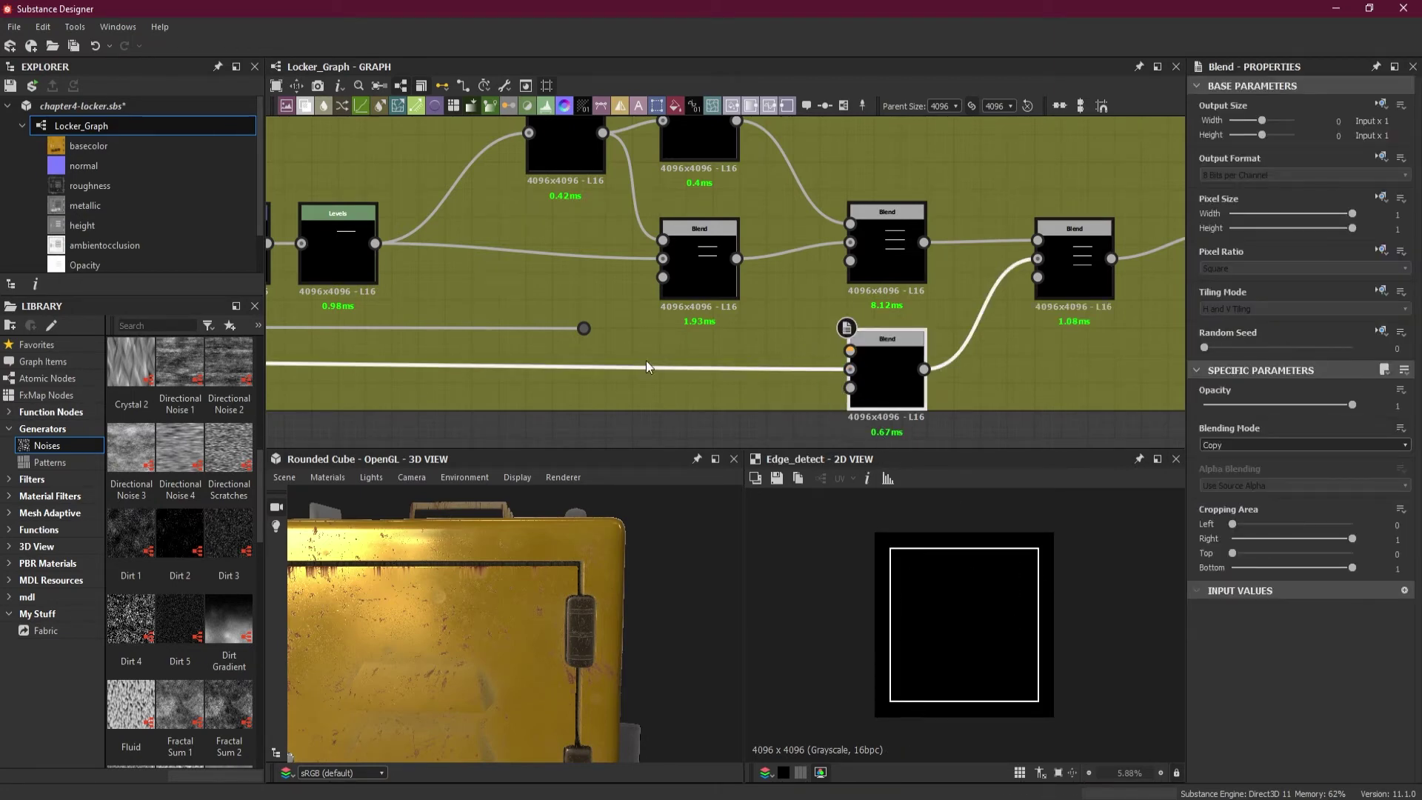
Connect the hinge mask Dot to the new Blend's Foreground, merge the Dot into that input and show its Levels source in 2D
drag(584, 328, 748, 343)
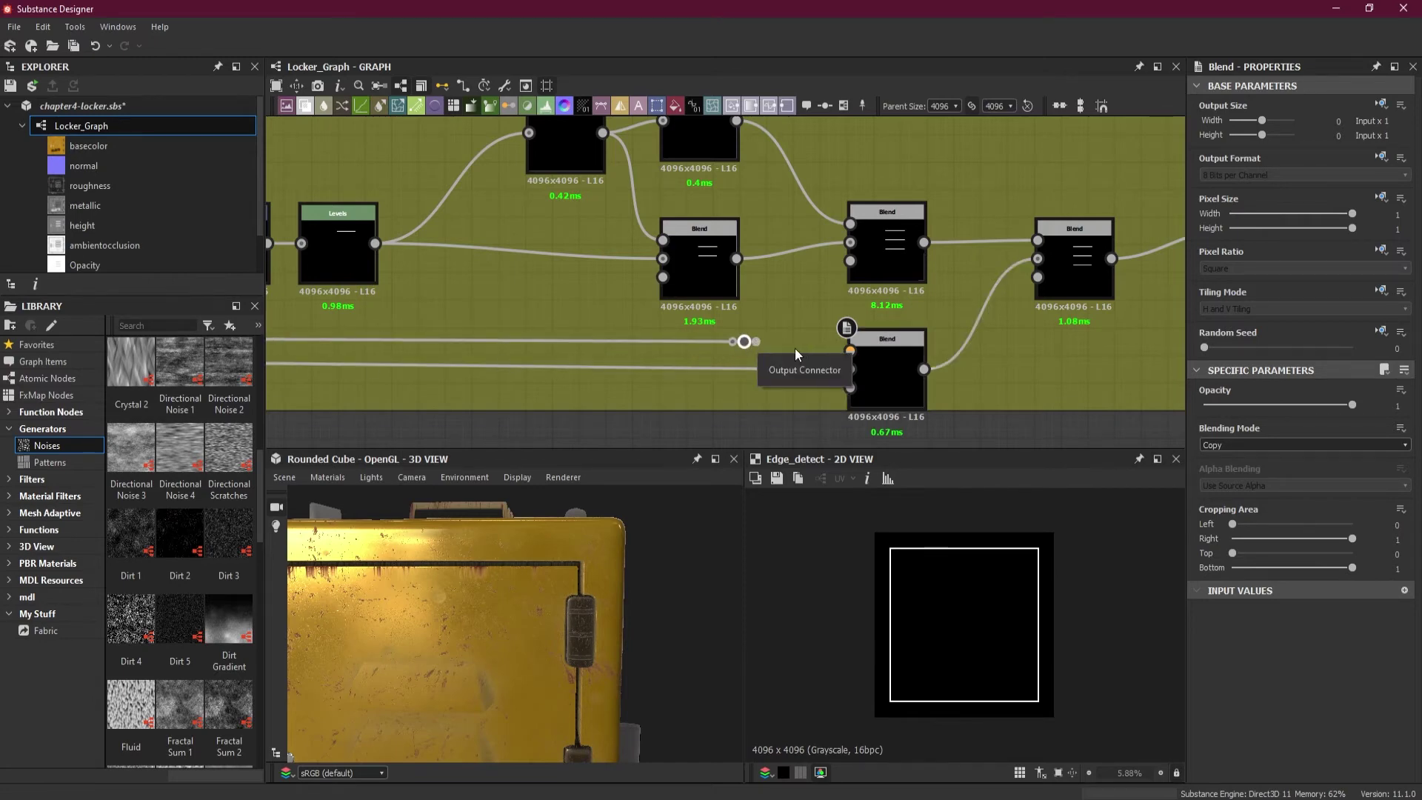
drag(757, 341, 850, 350)
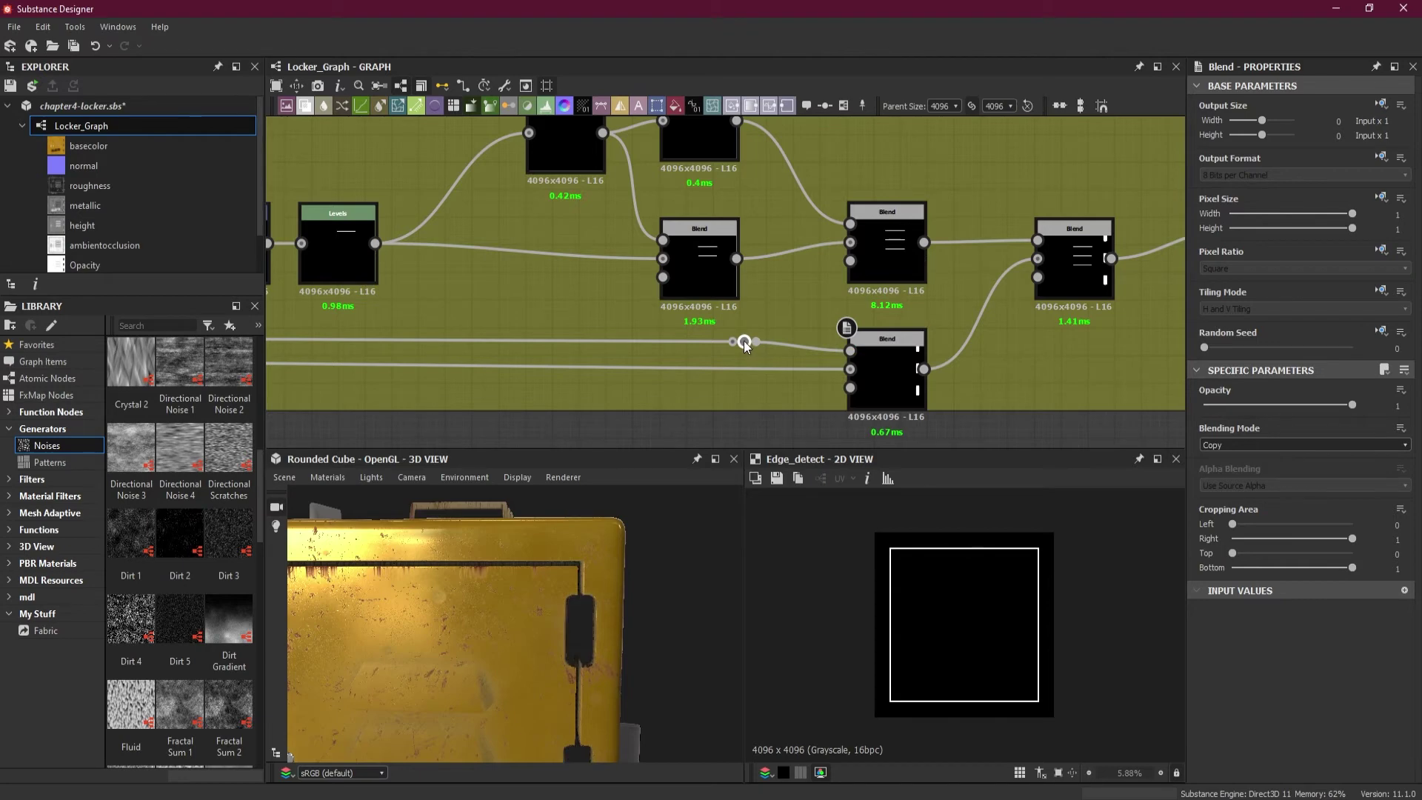
drag(744, 343, 852, 352)
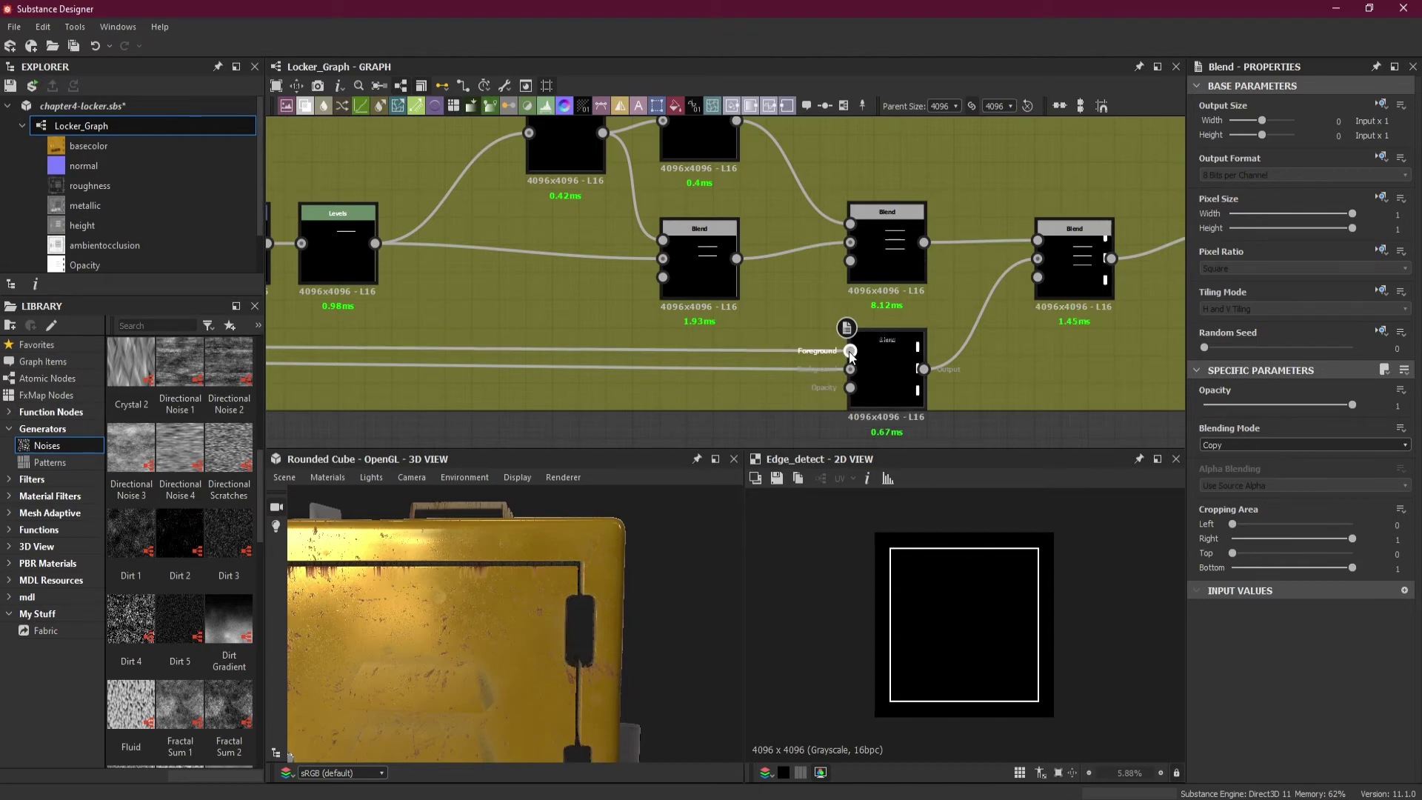
double_click(848, 351)
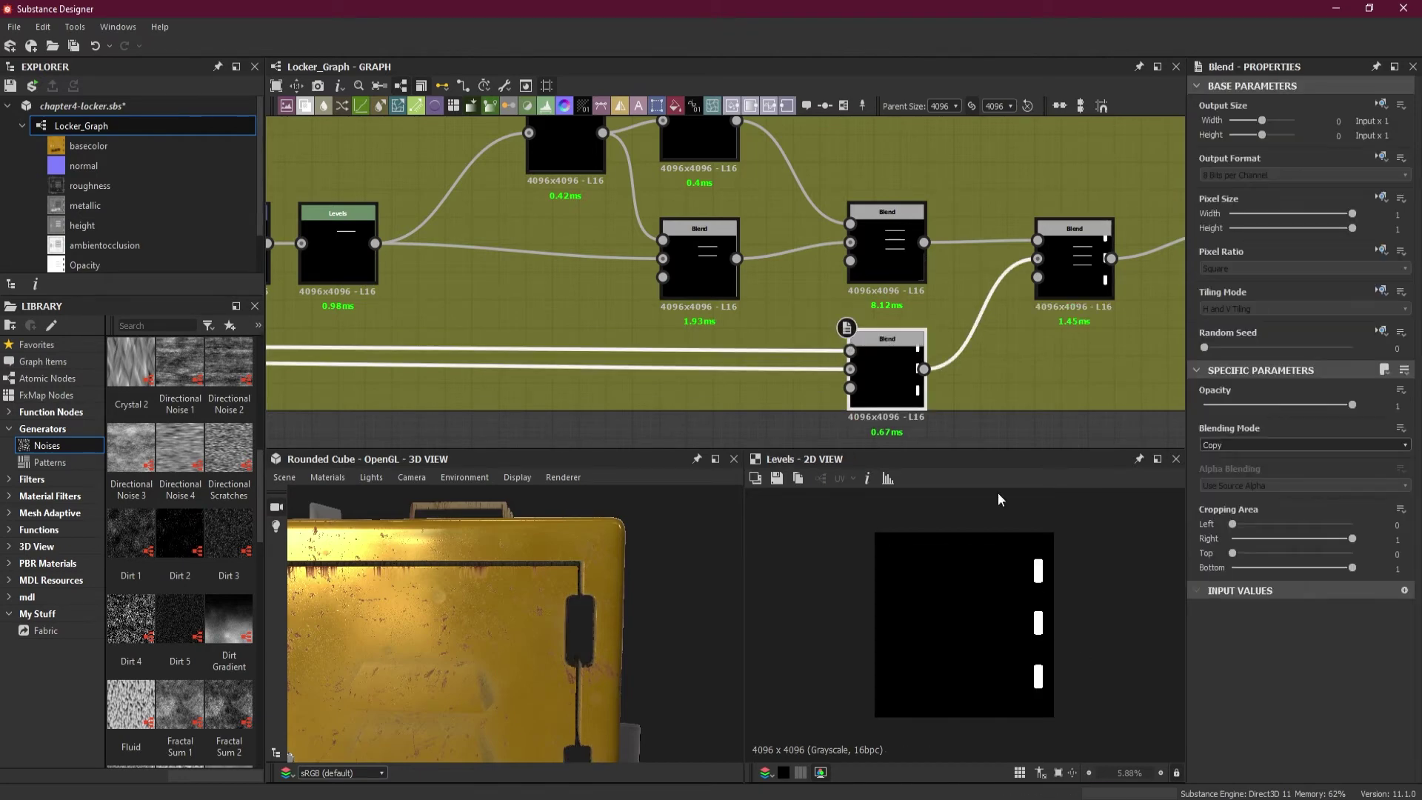
Show the new Blend in the 2D view and set its blending mode to Subtract
double_click(886, 354)
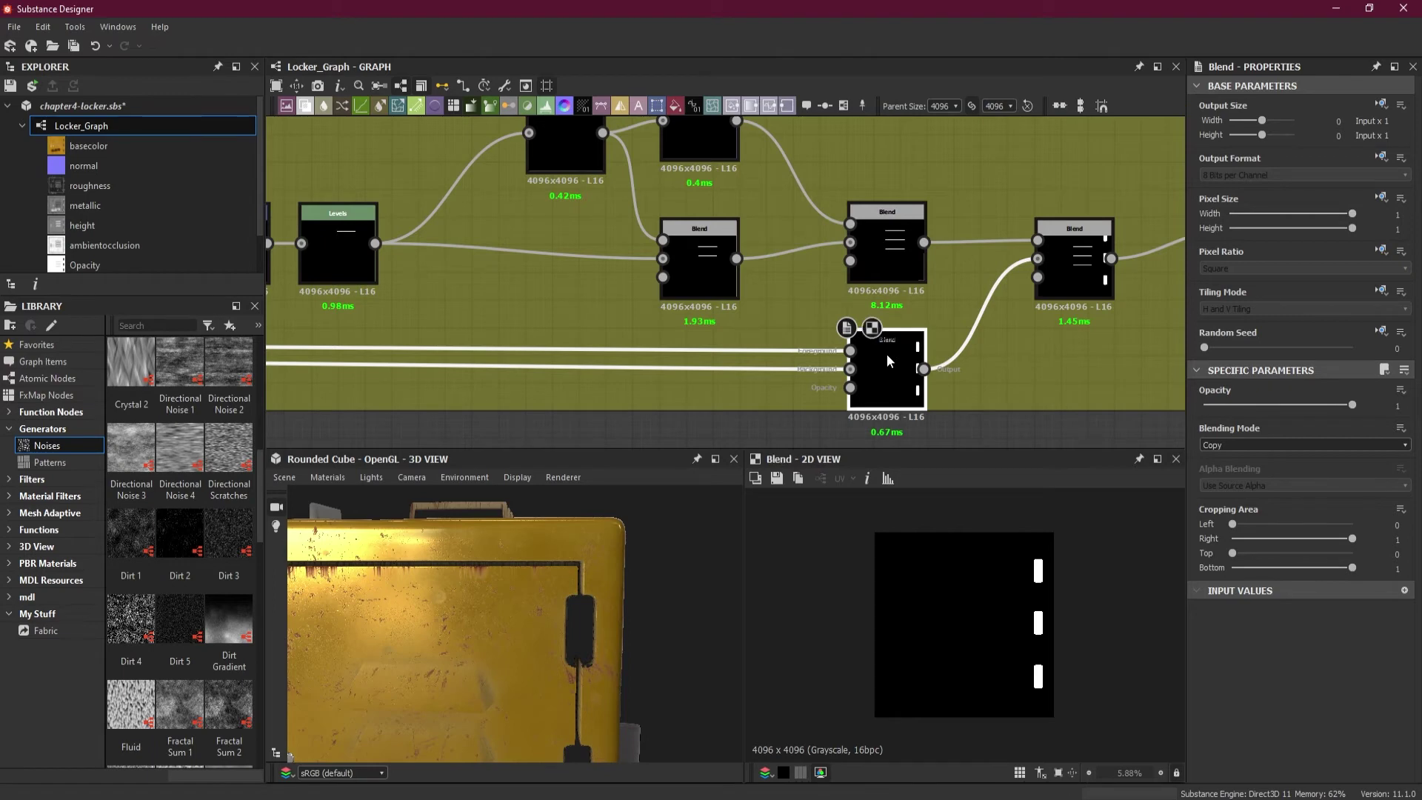
click(1268, 445)
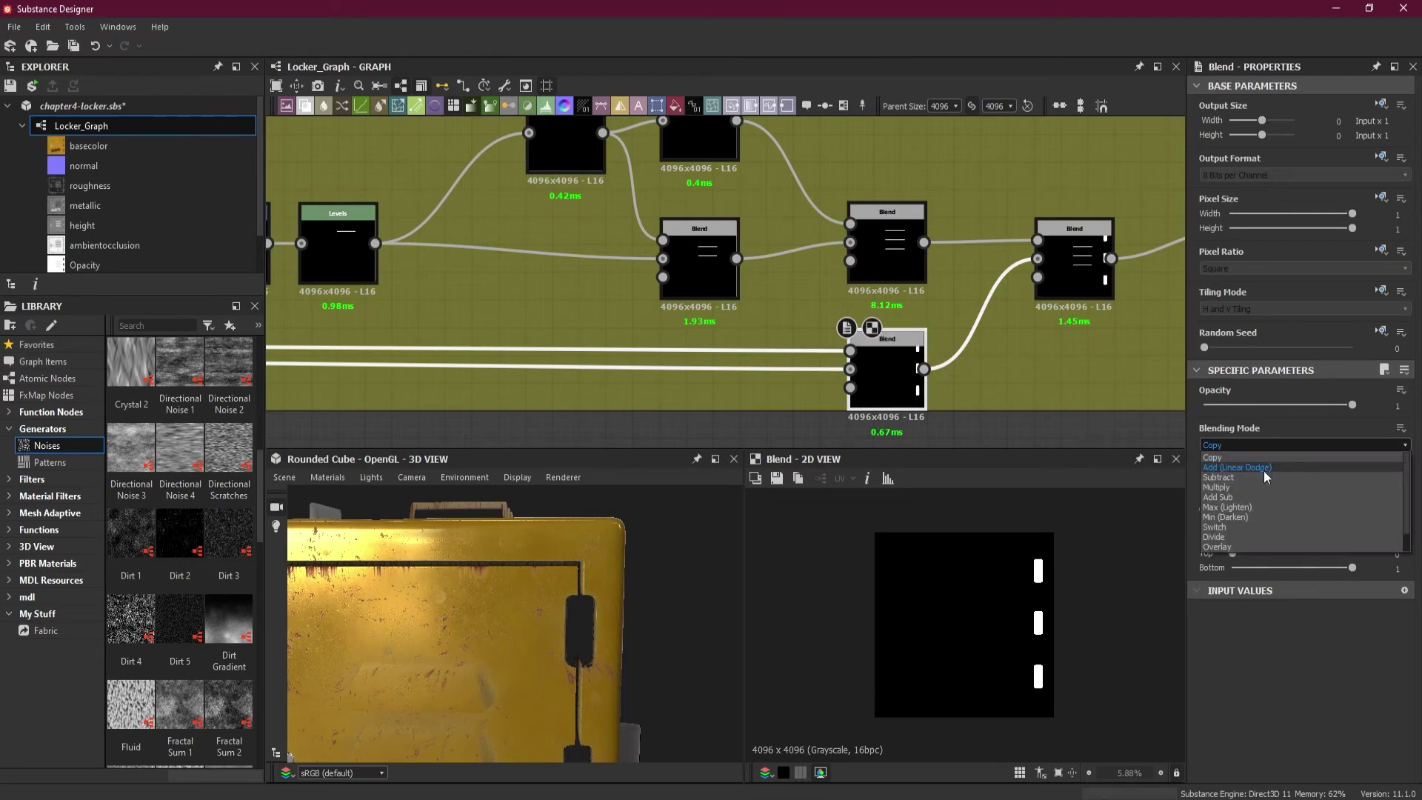
click(1261, 478)
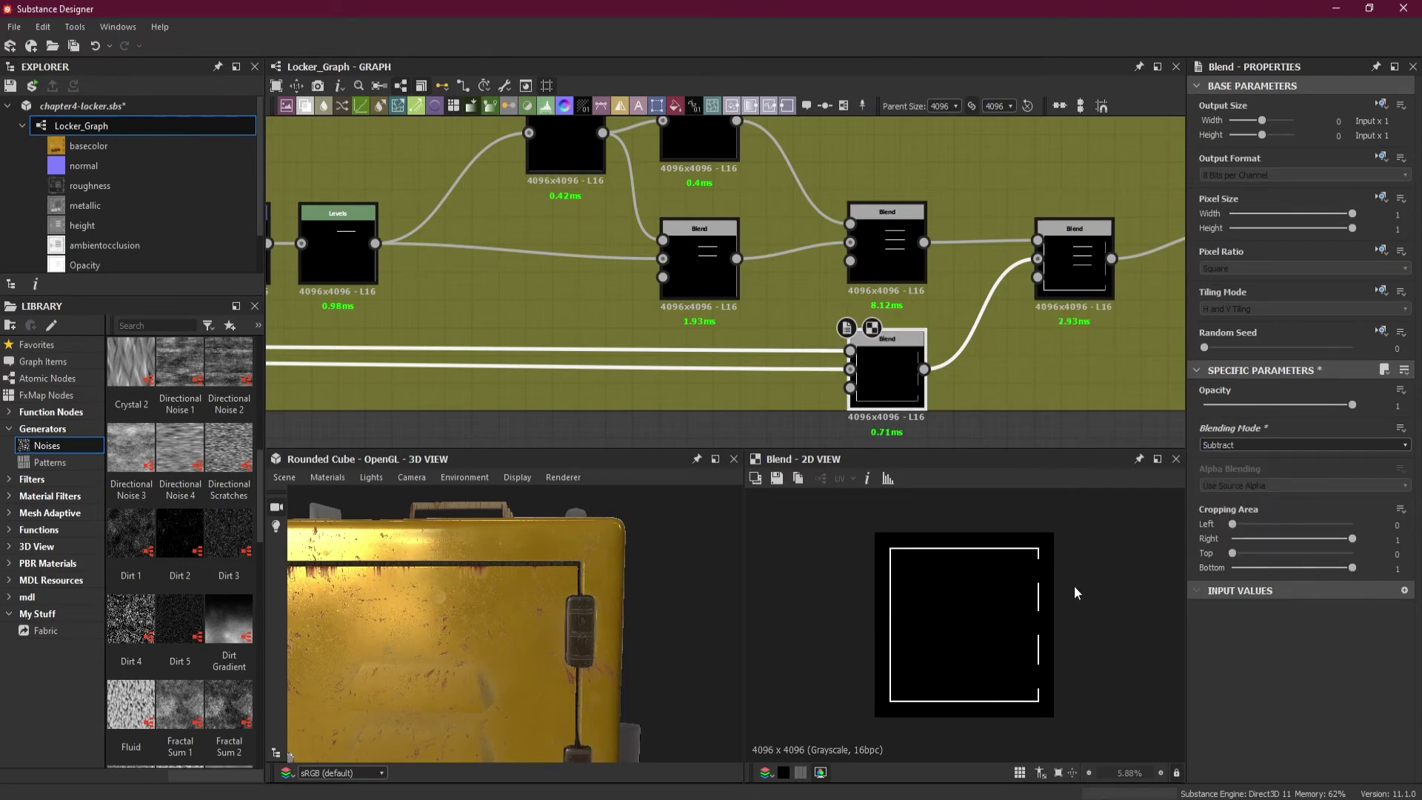
Show the final Blend and Invert Grayscale of the opacity map in 2D, and examine the locker's hinge in the 3D view
double_click(1080, 272)
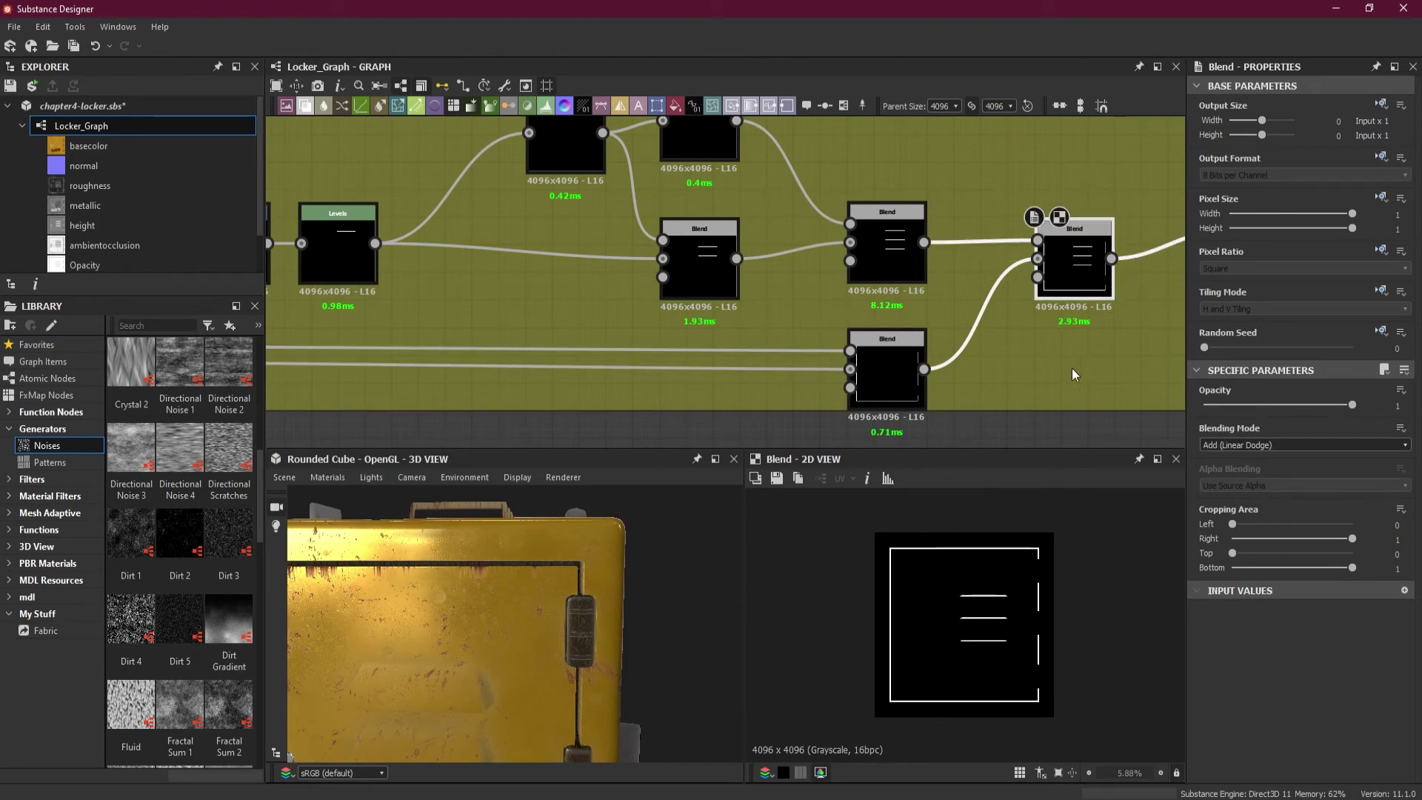
scroll(1072, 367, down, 3)
click(1011, 285)
double_click(1011, 285)
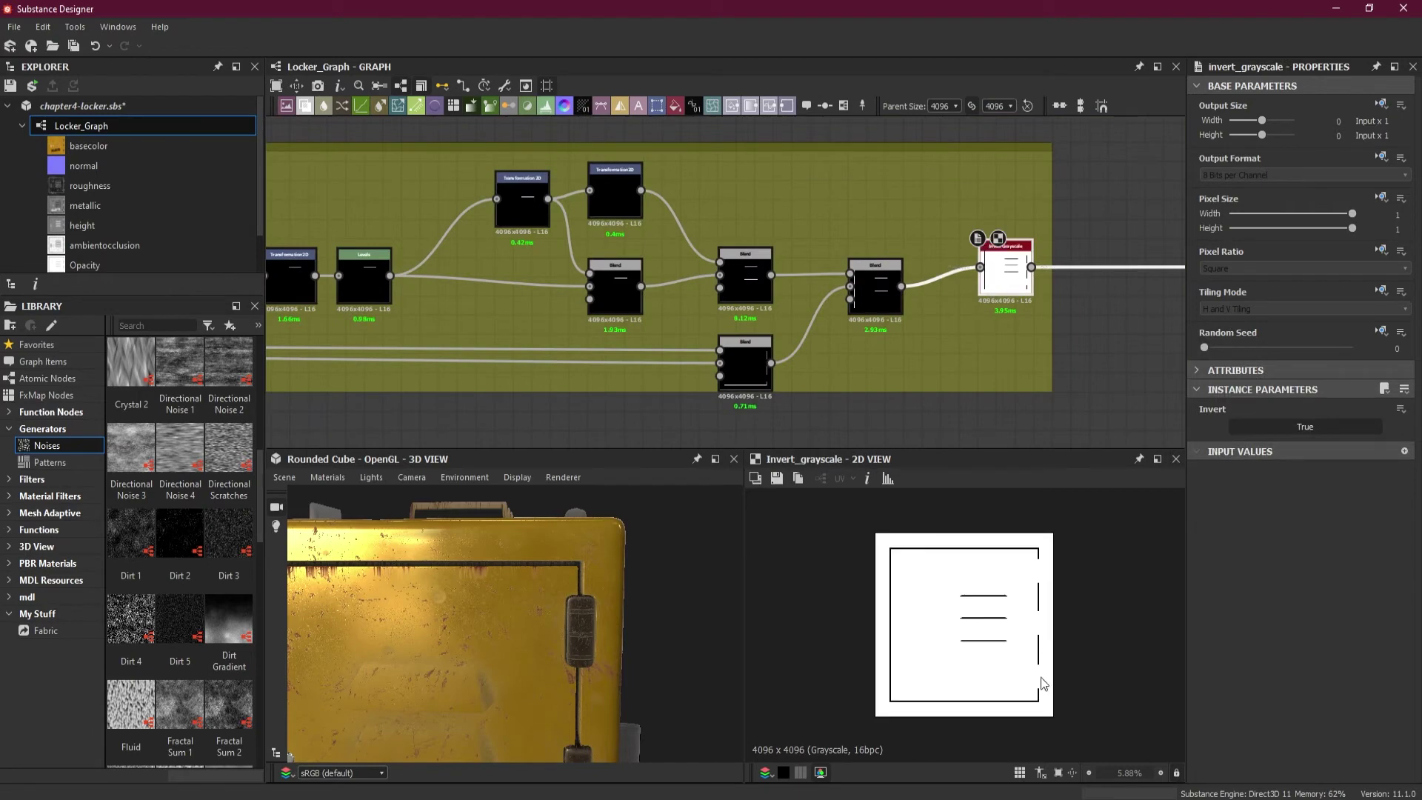
scroll(623, 640, up, 5)
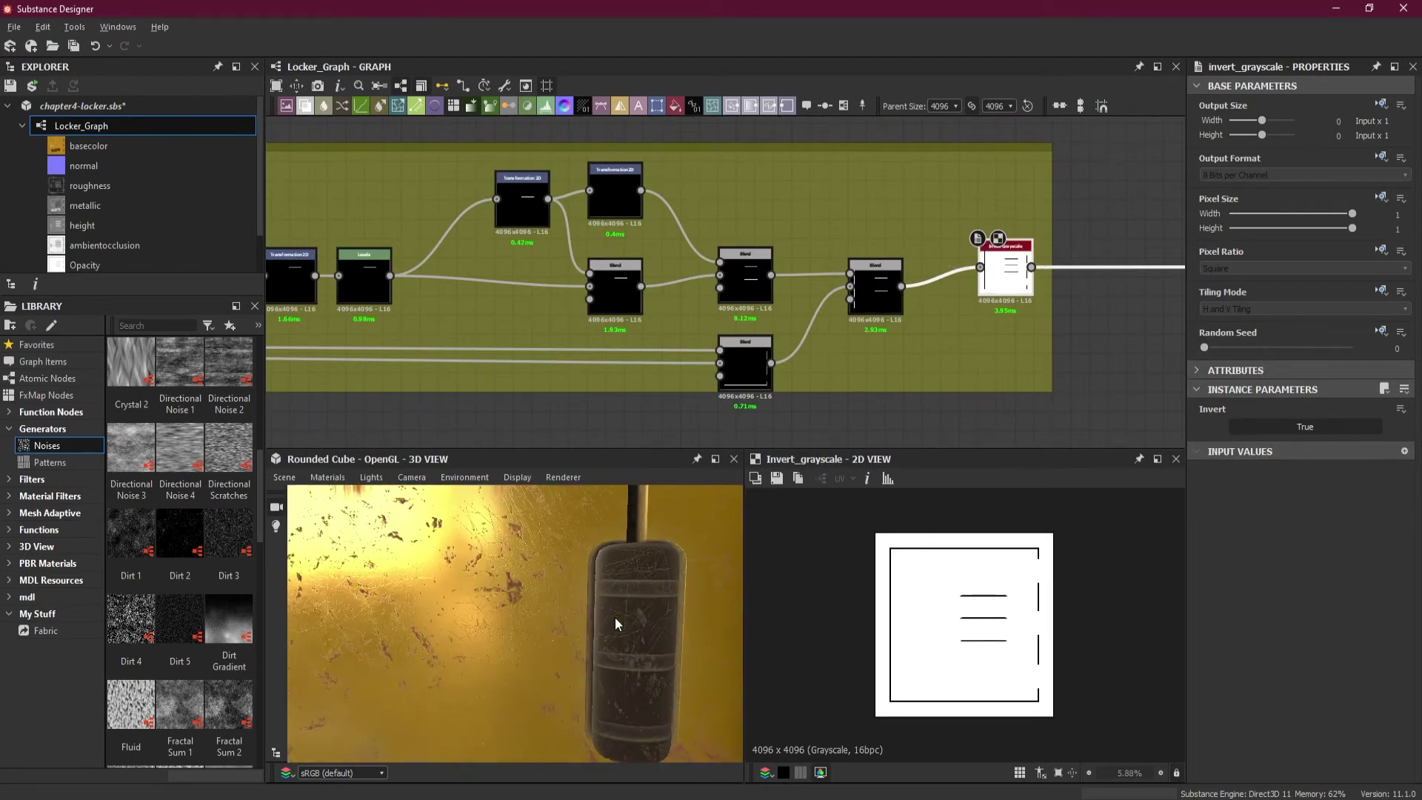
drag(641, 663, 614, 614)
scroll(588, 605, down, 5)
scroll(1021, 268, down, 4)
scroll(1051, 267, down, 1)
Select the Dust node beside the Hinges frame and examine the dust on a hinge up close in the 3D view
middle_drag(1051, 266, 673, 374)
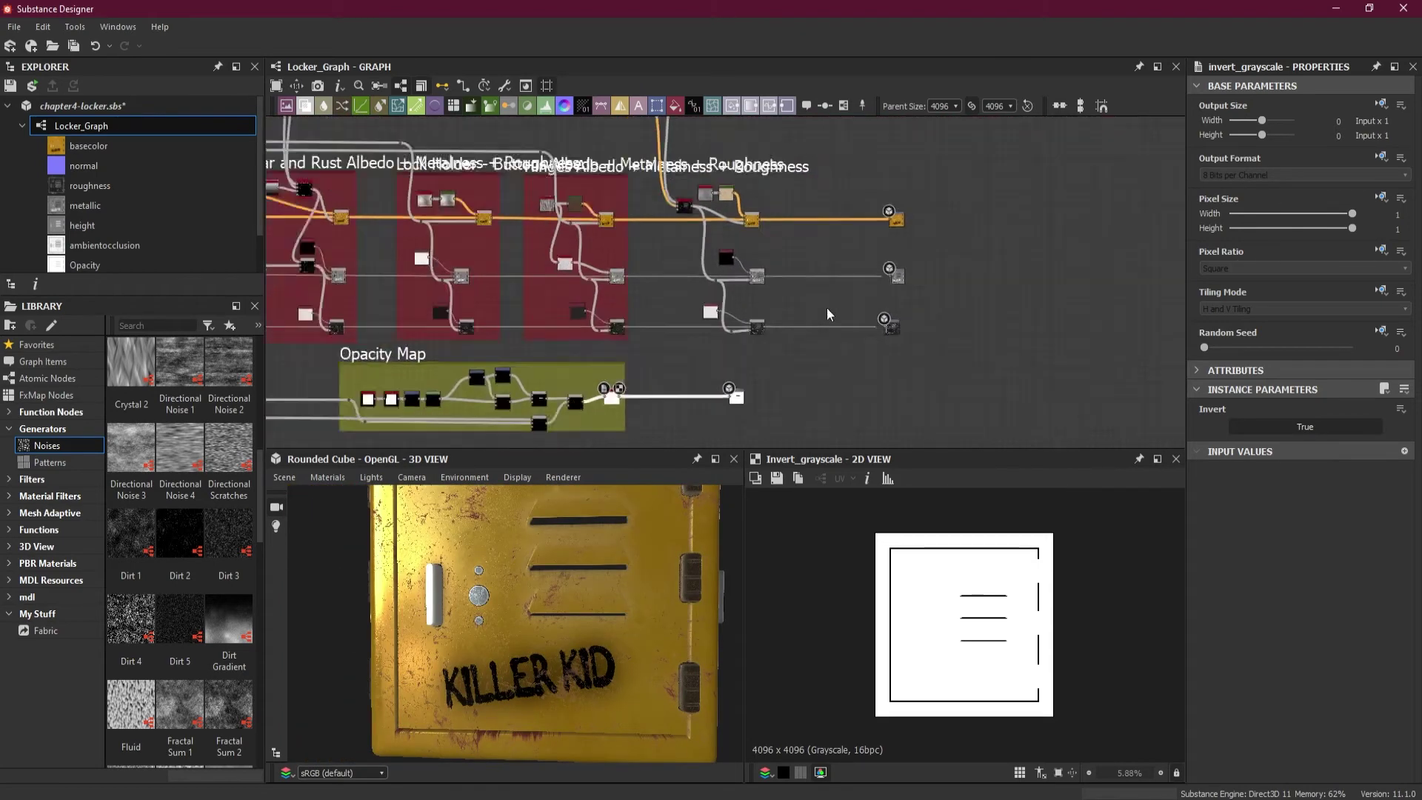
scroll(742, 249, up, 4)
middle_drag(696, 245, 818, 284)
scroll(818, 284, up, 1)
scroll(818, 284, up, 2)
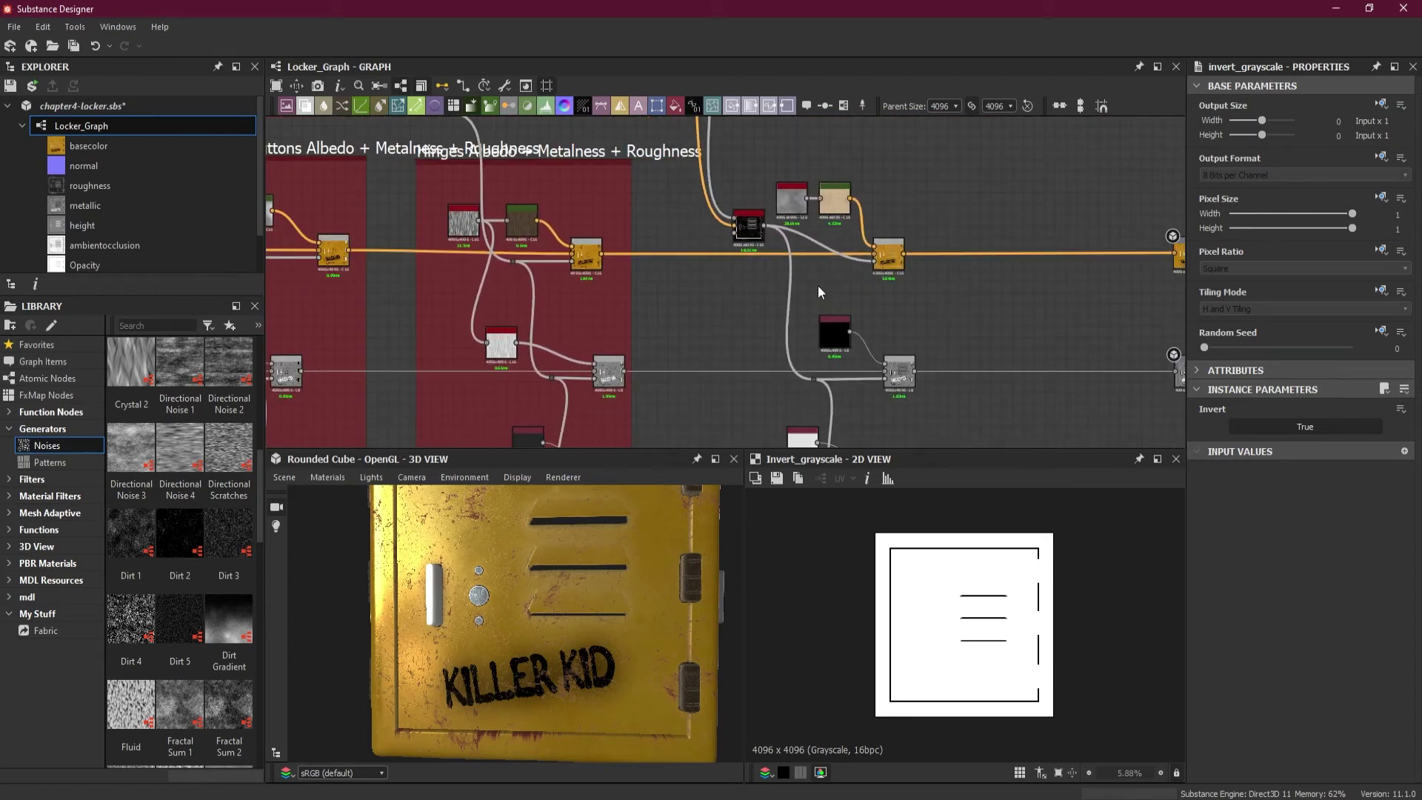
click(724, 206)
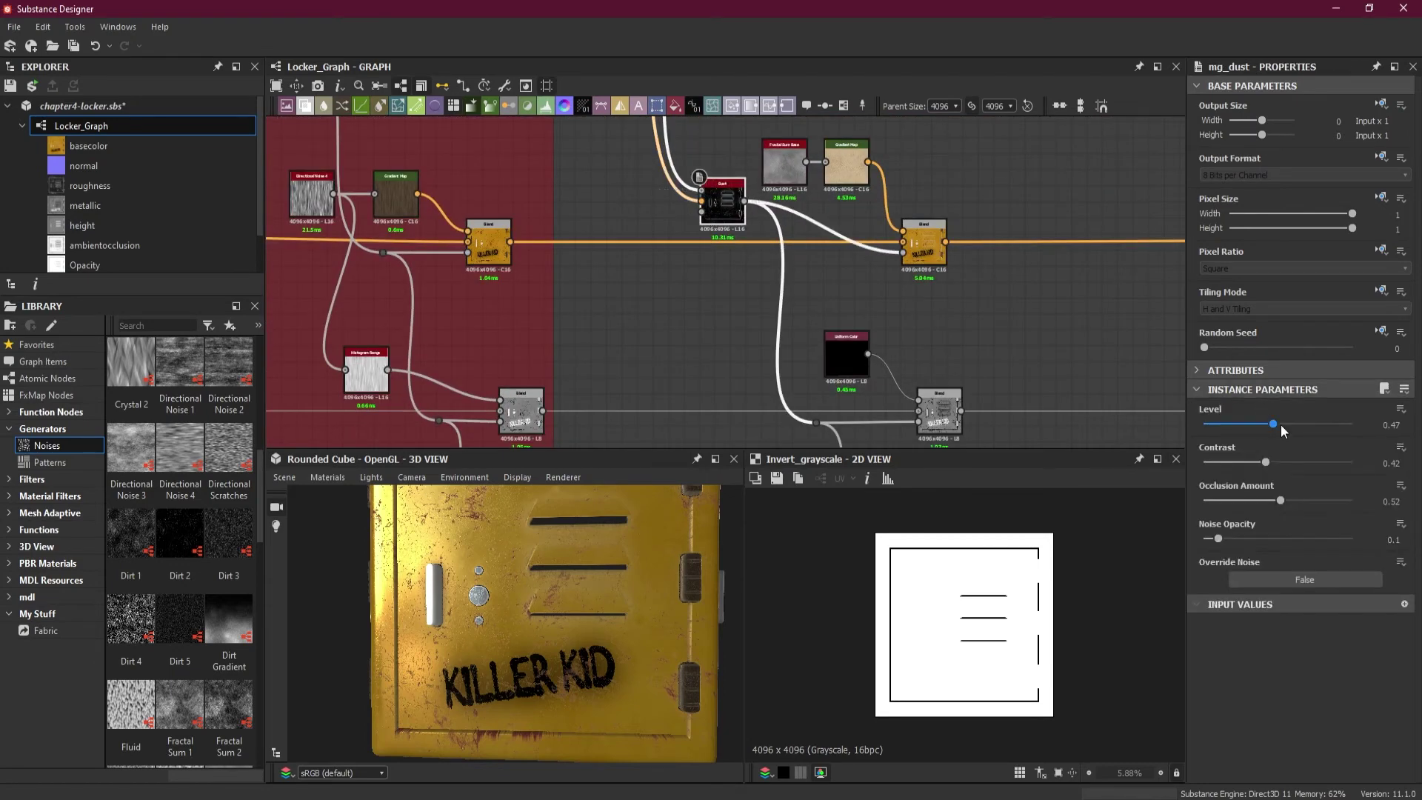
scroll(632, 571, up, 3)
drag(632, 571, 624, 627)
right_drag(623, 625, 618, 608)
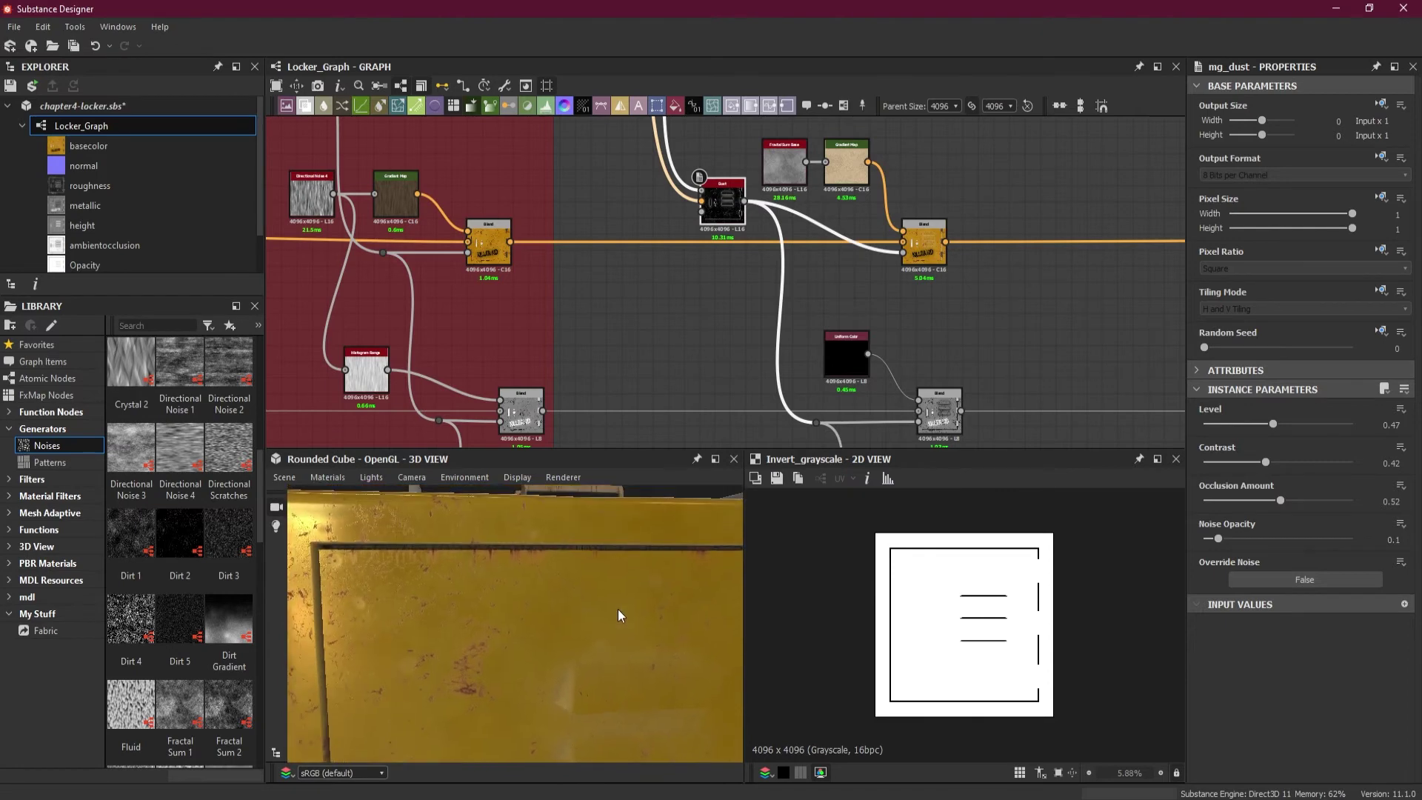
drag(626, 640, 585, 628)
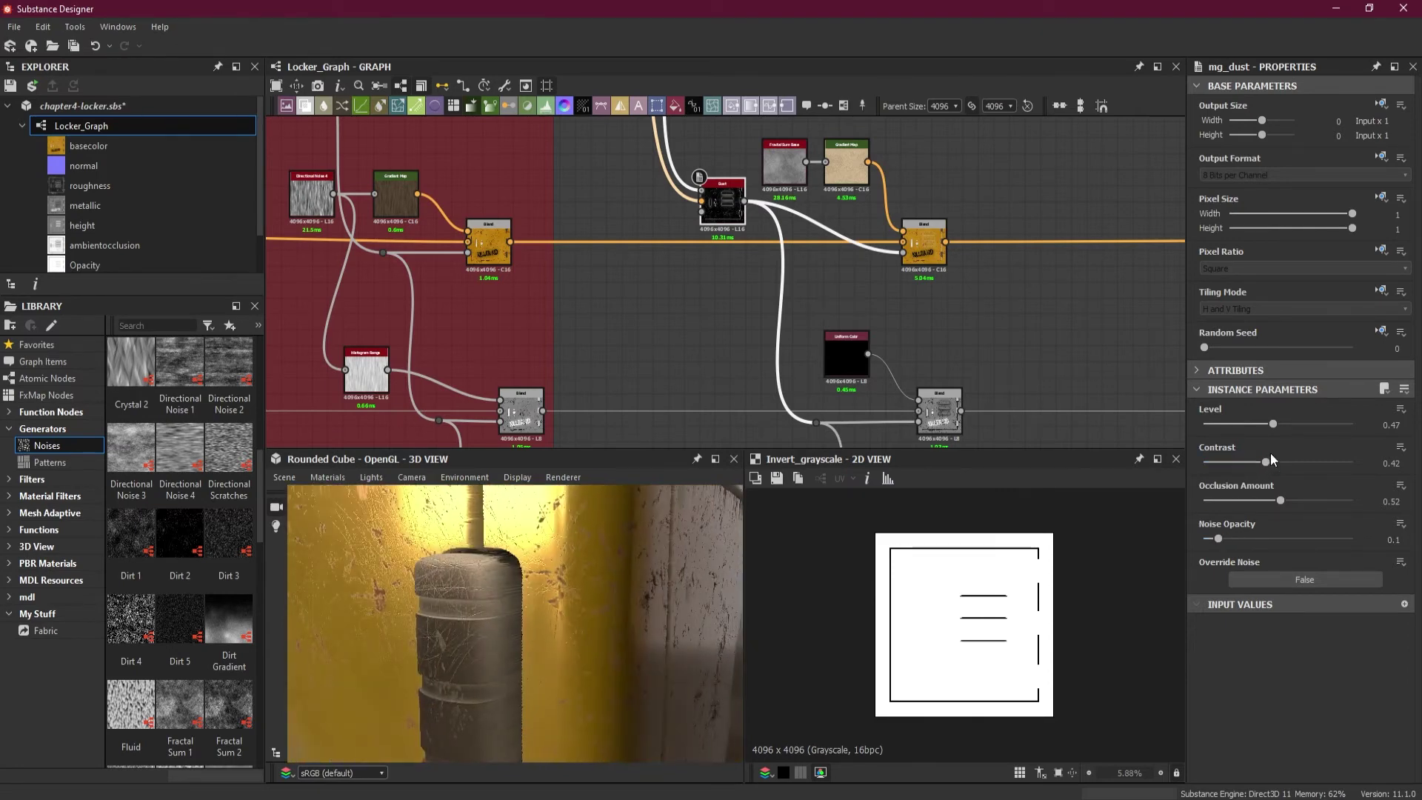
Set the Dust node's Level to 0.3 and check the hinge in the 3D view
double_click(1385, 424)
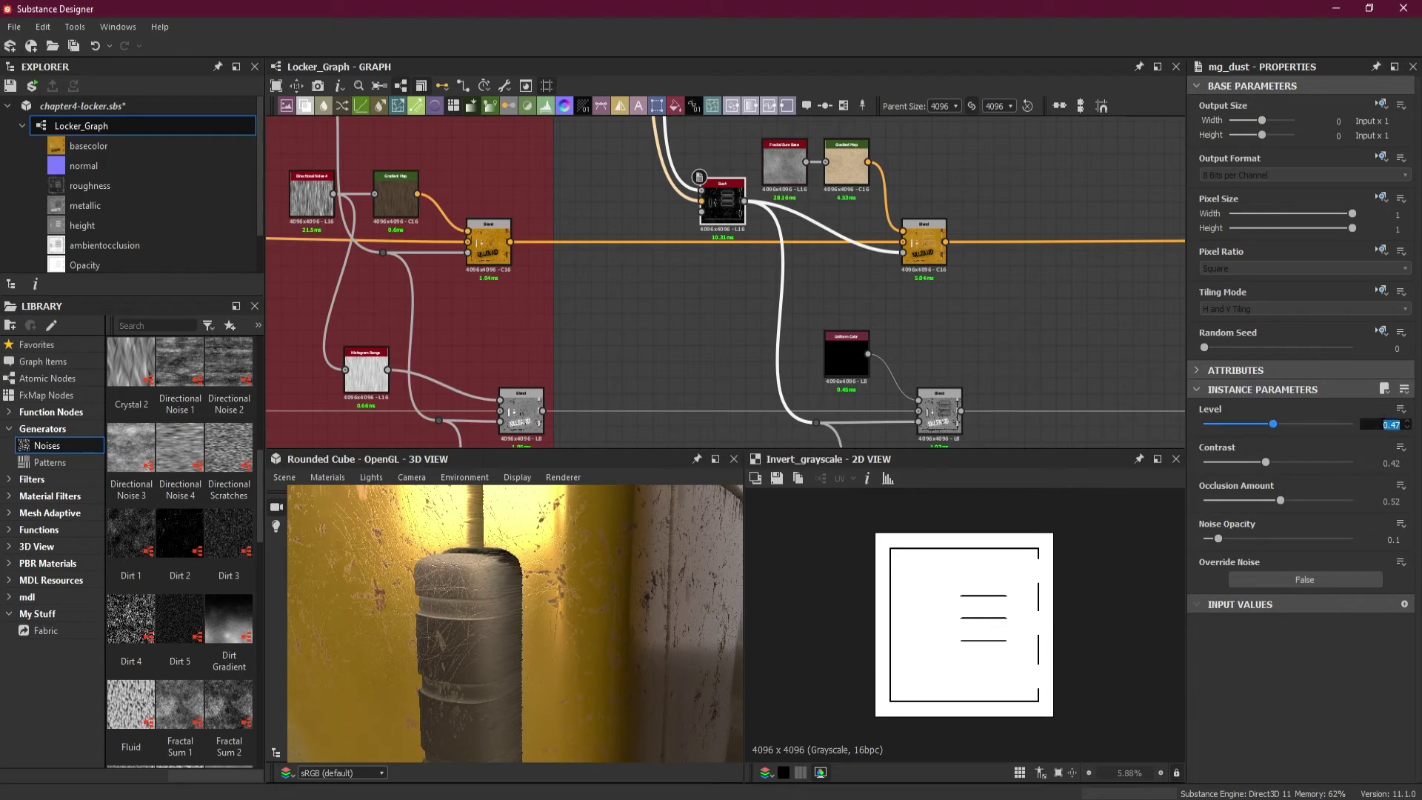
key(BackSpace)
text(.3)
key(Return)
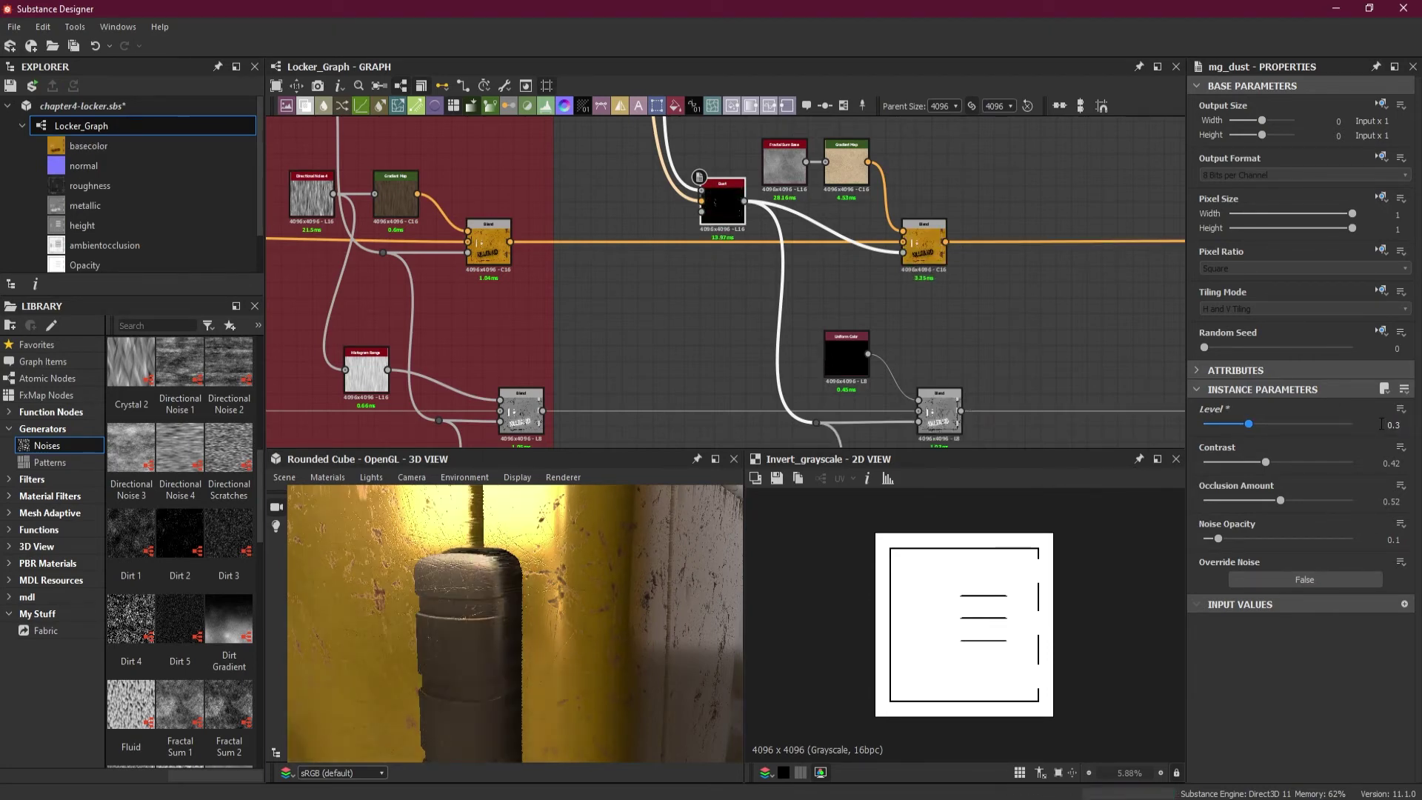
drag(506, 654, 610, 603)
scroll(560, 652, down, 5)
scroll(634, 624, up, 2)
scroll(634, 624, down, 3)
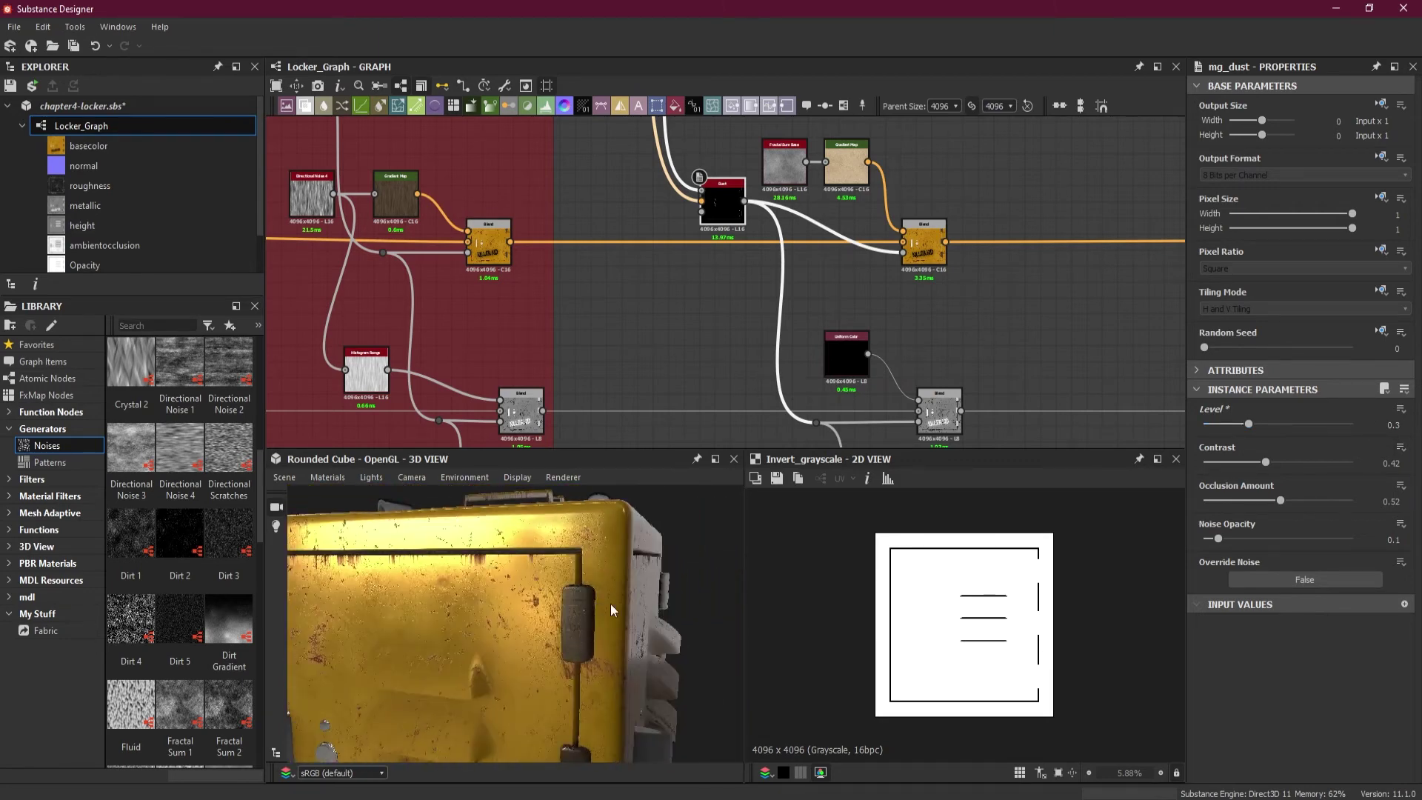
Show the Dust node's mask in the 2D view and set its Level to 0.4
double_click(720, 215)
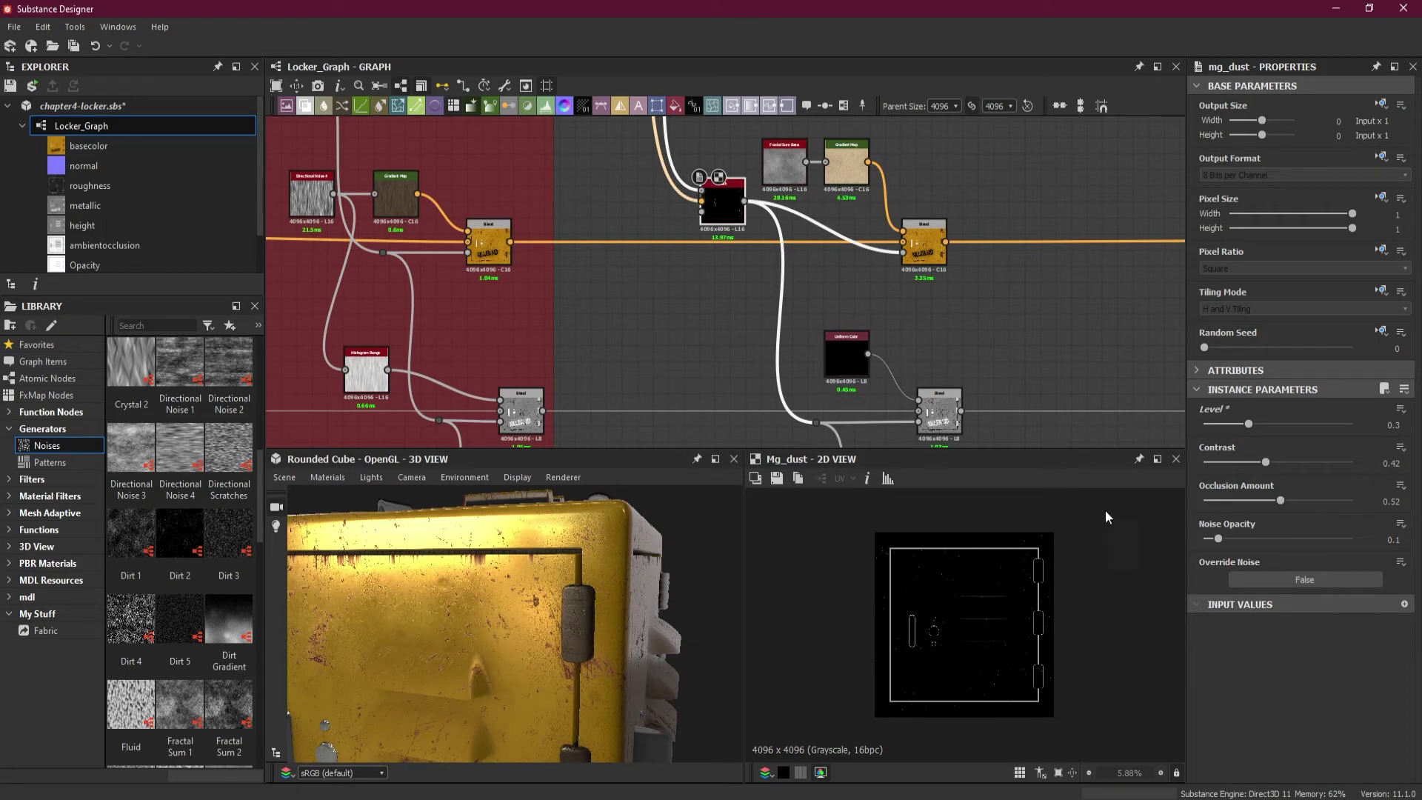
scroll(998, 579, up, 5)
click(1390, 425)
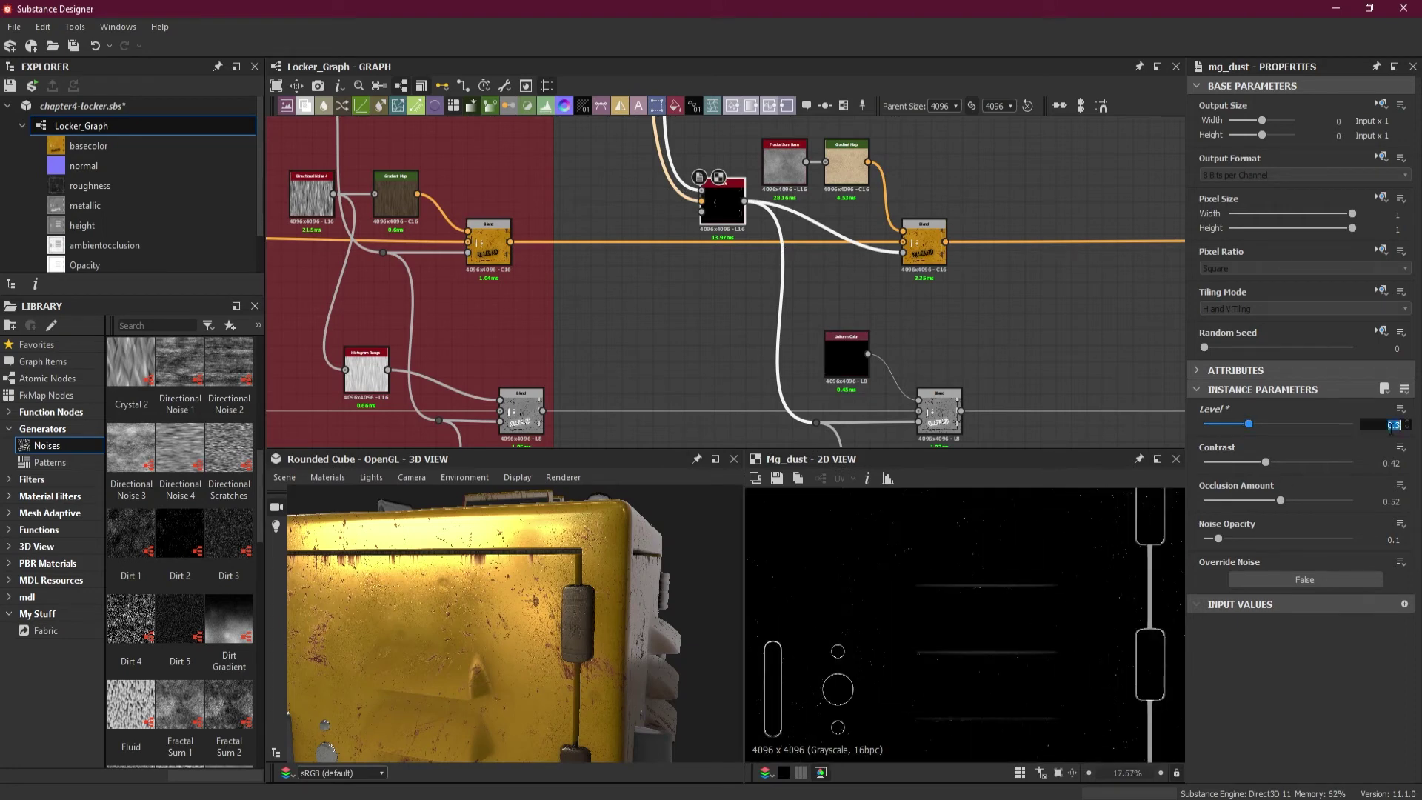
text(.4)
key(Return)
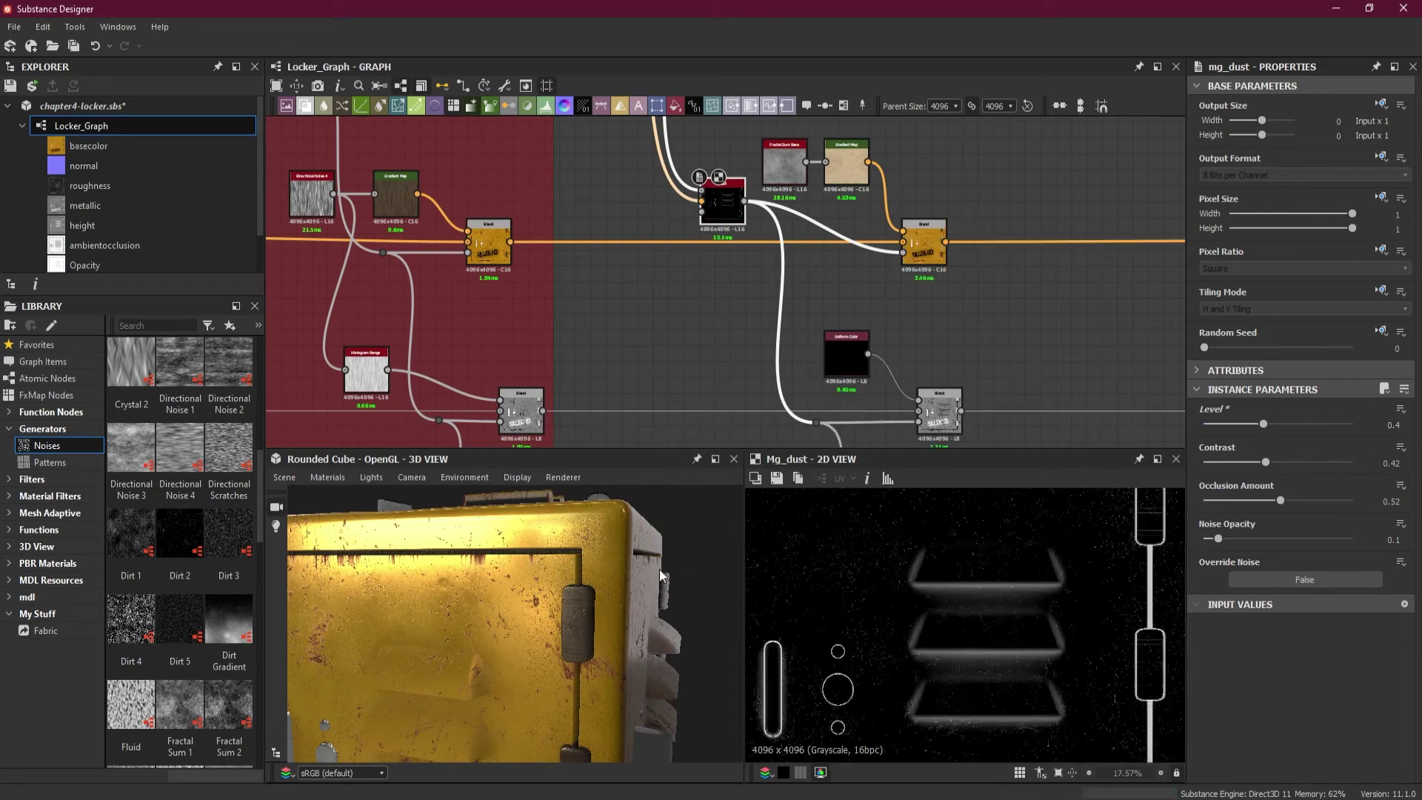
Examine the dust on the hinge and the locker's surfaces in the 3D view, from close up out to the whole model
scroll(582, 601, up, 4)
drag(617, 619, 582, 634)
scroll(508, 653, up, 4)
scroll(551, 633, down, 3)
scroll(574, 634, down, 3)
scroll(642, 629, down, 5)
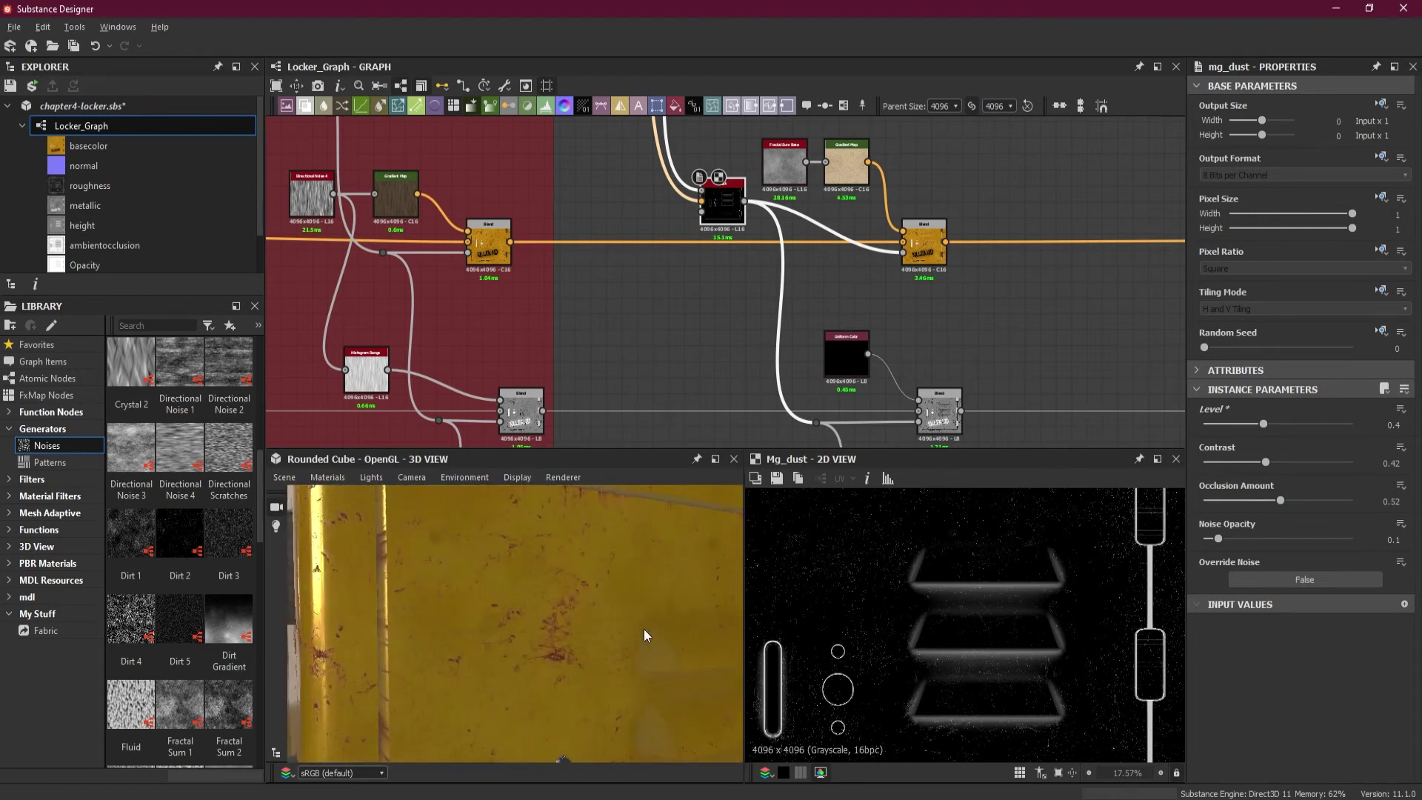
drag(581, 624, 593, 643)
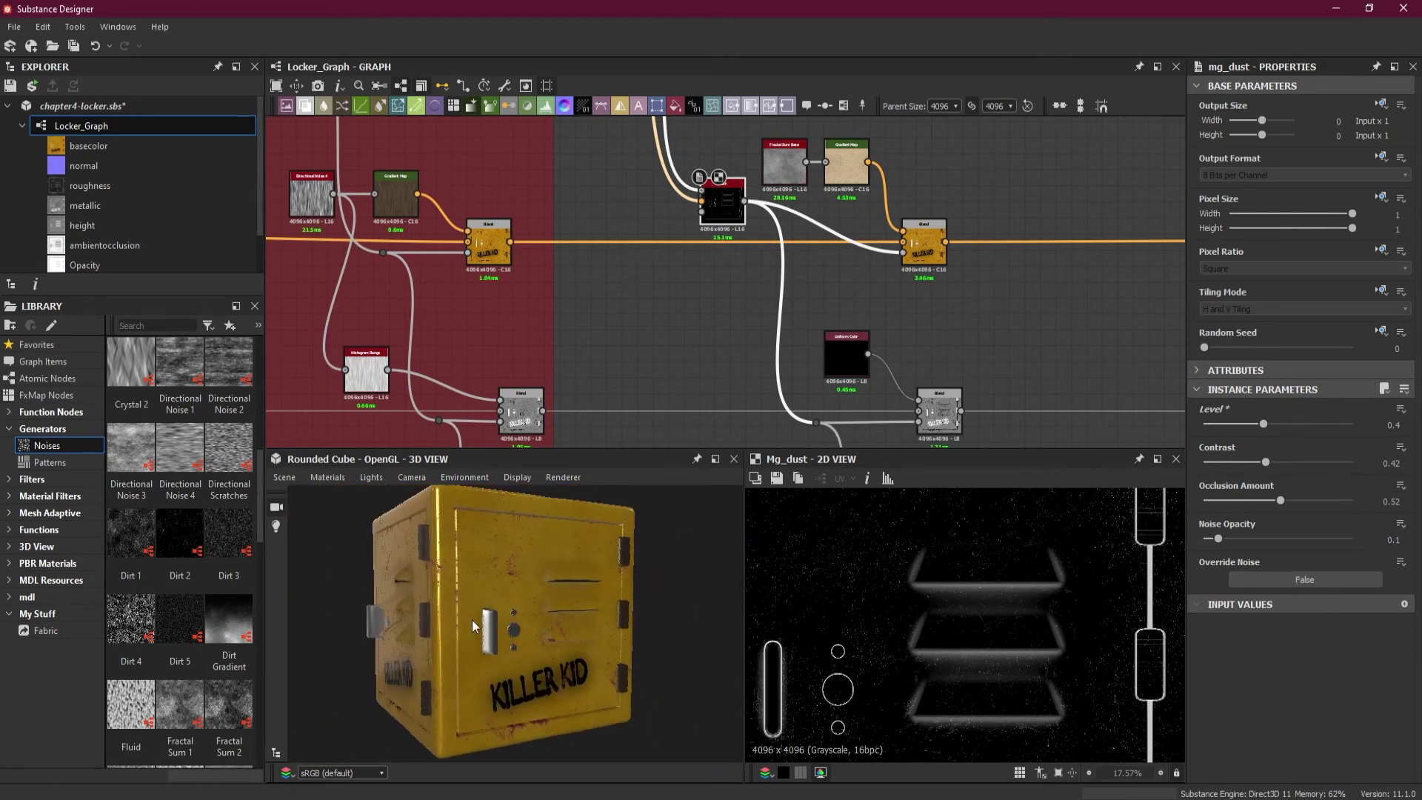
Enclose the dust nodes and their basecolor, roughness and metallic blends, beside the Hinges frame, in a new frame
scroll(472, 620, up, 5)
drag(482, 623, 540, 656)
scroll(505, 642, down, 5)
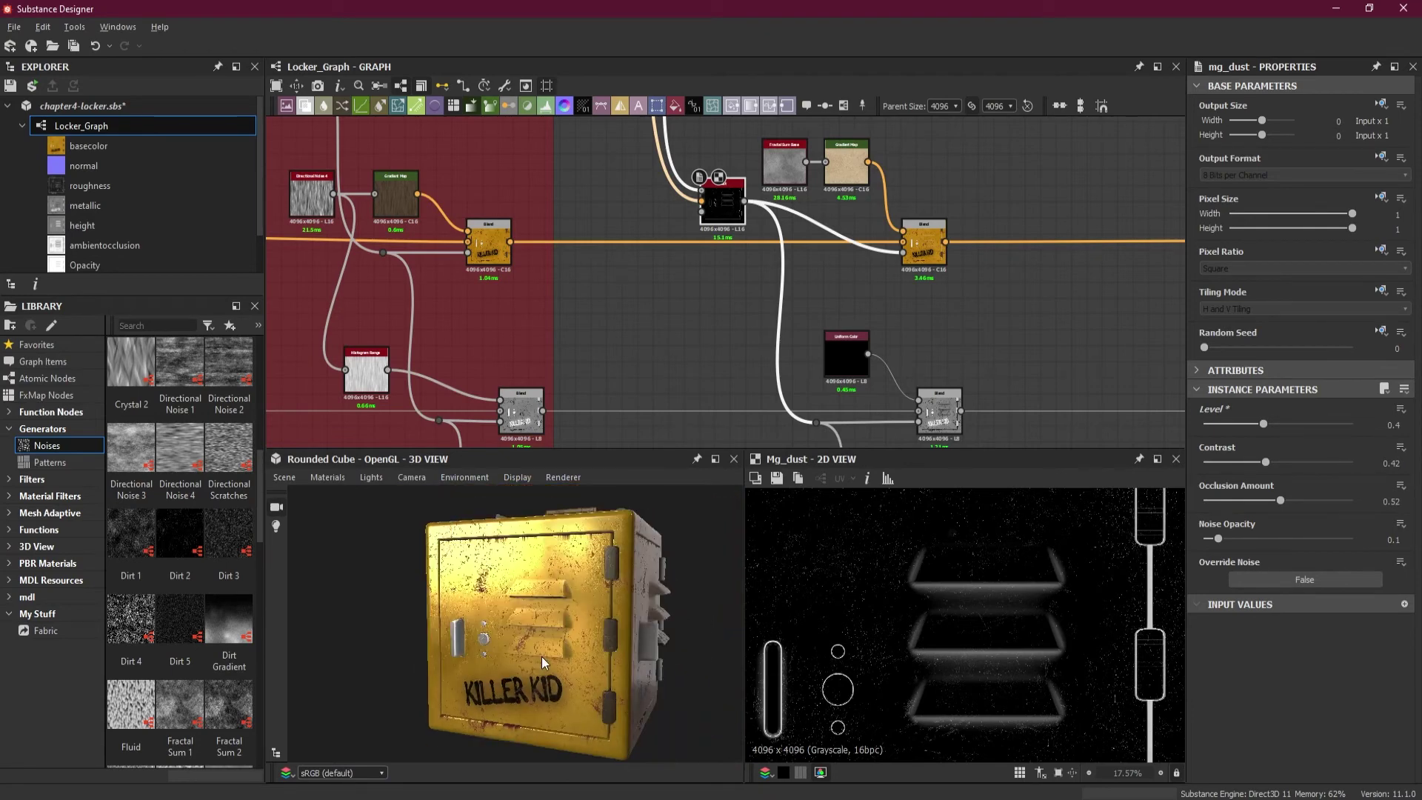
scroll(811, 277, down, 2)
scroll(821, 292, down, 3)
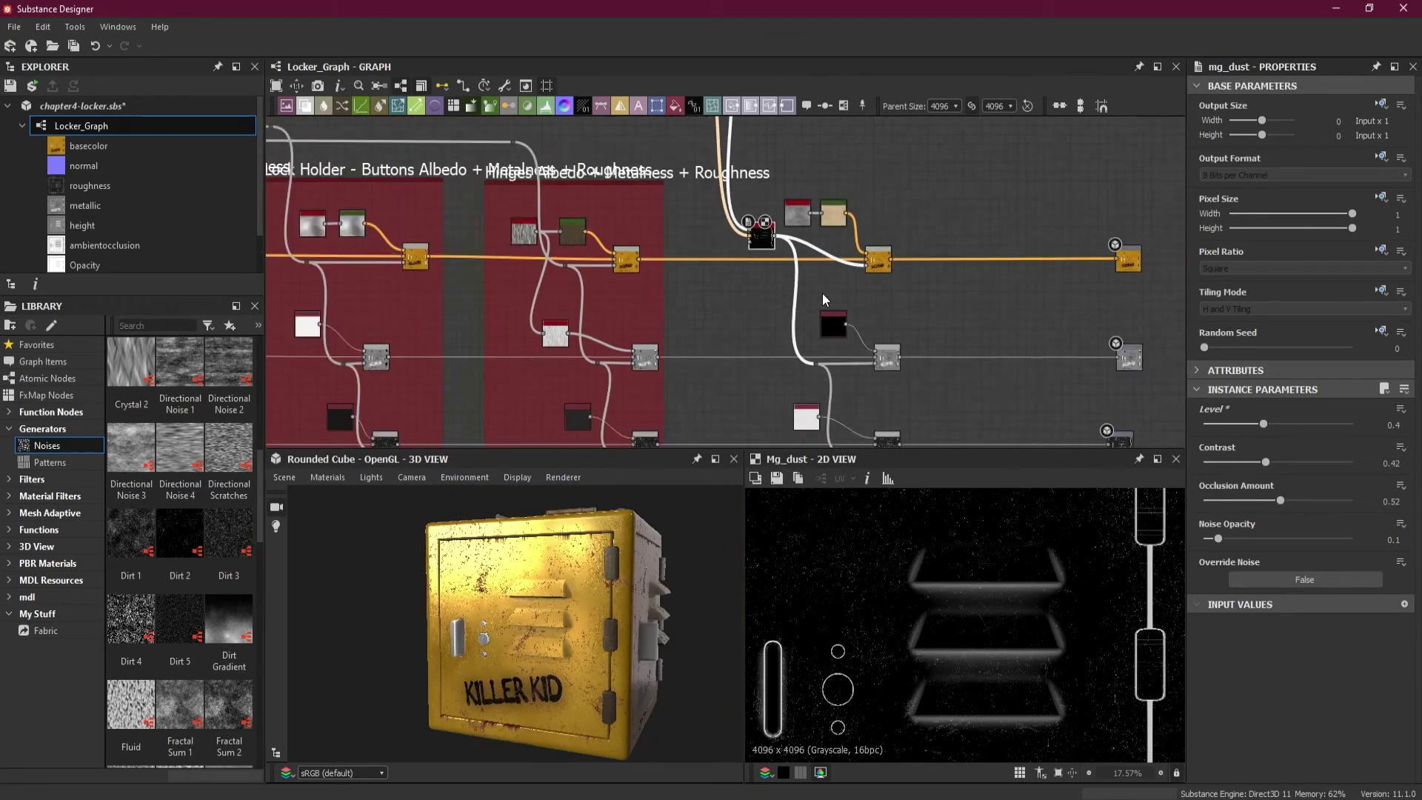
scroll(787, 316, up, 2)
middle_drag(786, 316, 759, 285)
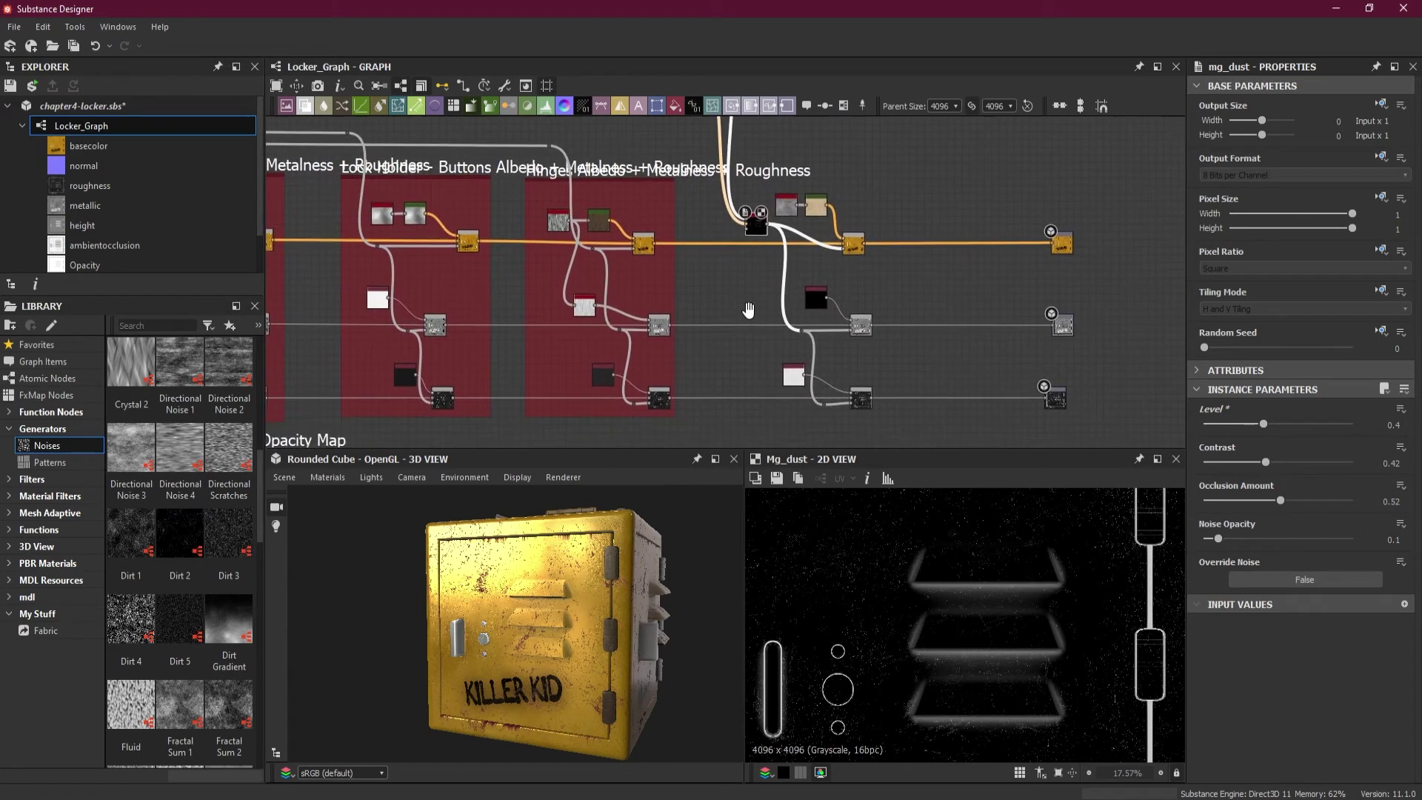
scroll(749, 296, up, 1)
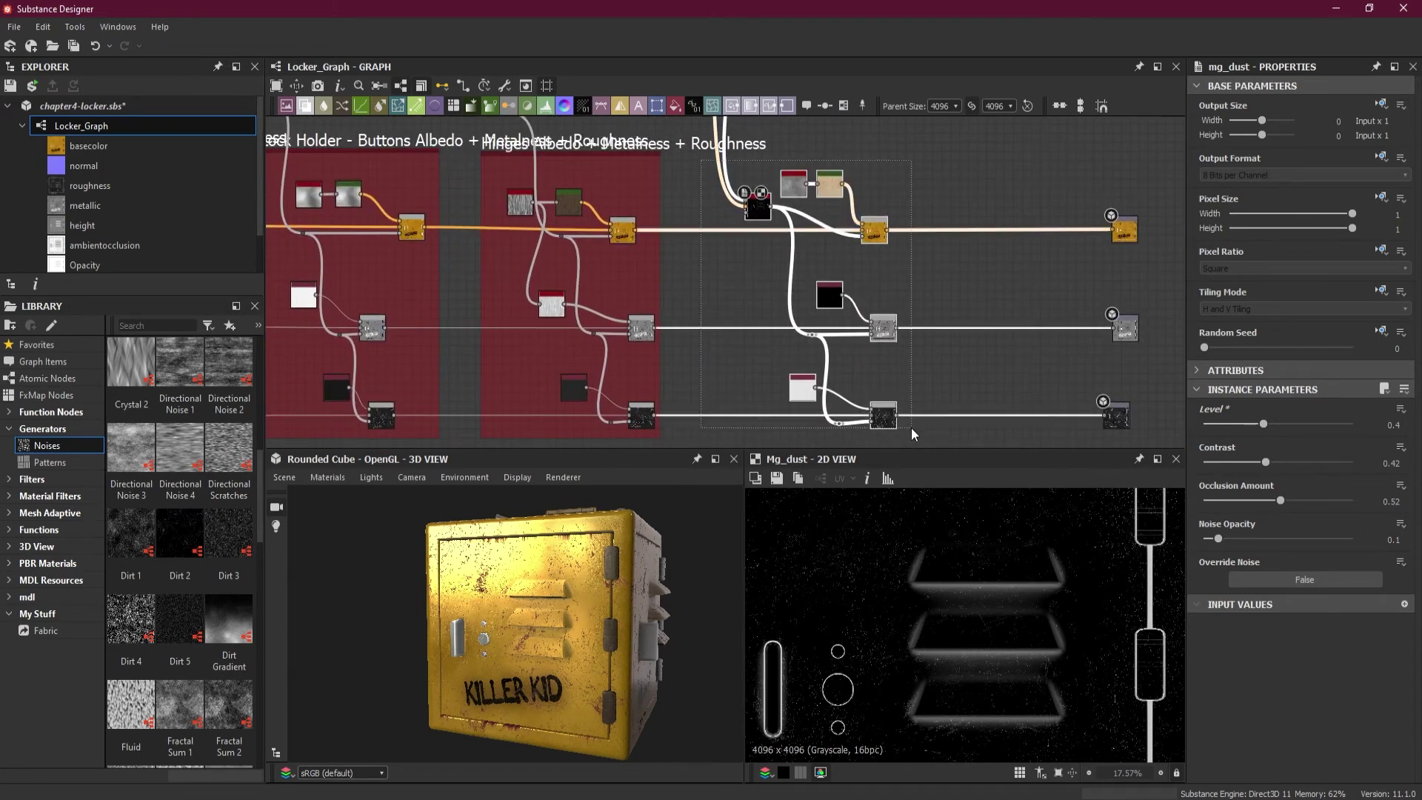
right_click(891, 416)
click(952, 500)
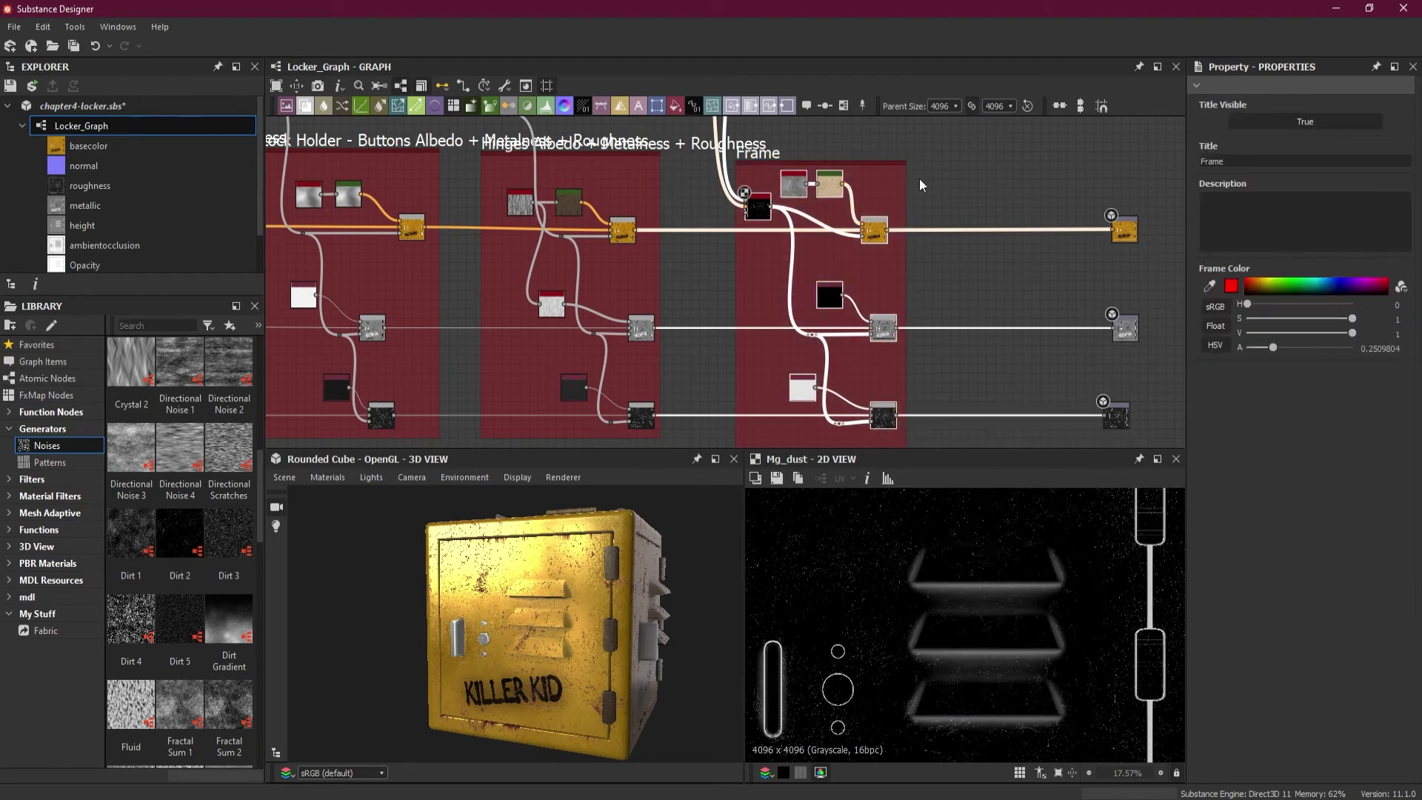
Title the new frame "Dust Albedo + Metalness + Roughness"
drag(1232, 161, 1167, 160)
text(Dust + Me)
key(BackSpace)
key(BackSpace)
key(BackSpace)
key(BackSpace)
text(Albedo + Metalness +)
text(oughness)
key(Return)
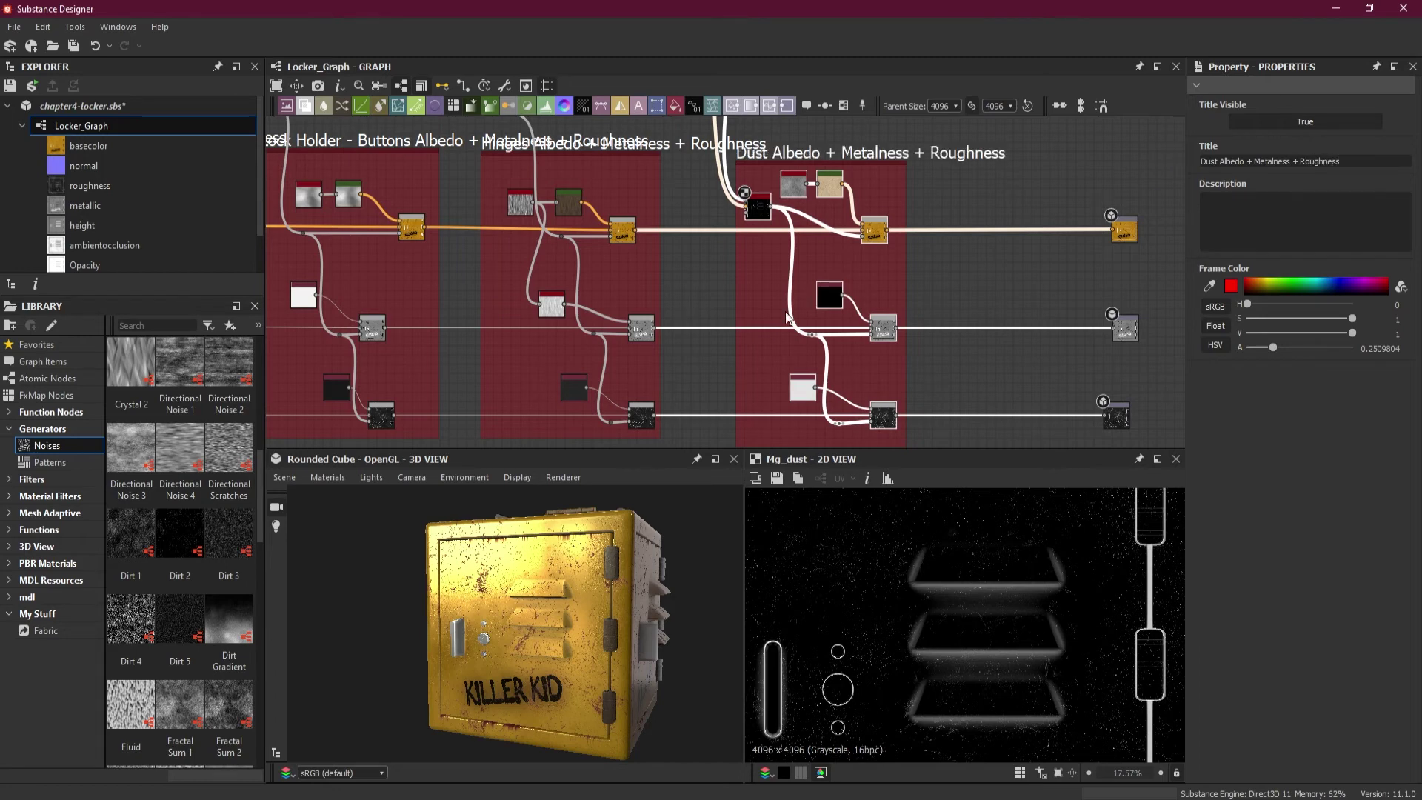
Review the framed graph around the Opacity Map section and the finished locker from several angles in 3D
mouse_move(636, 629)
mouse_down()
mouse_move(703, 620)
mouse_move(644, 620)
mouse_up()
scroll(837, 349, down, 8)
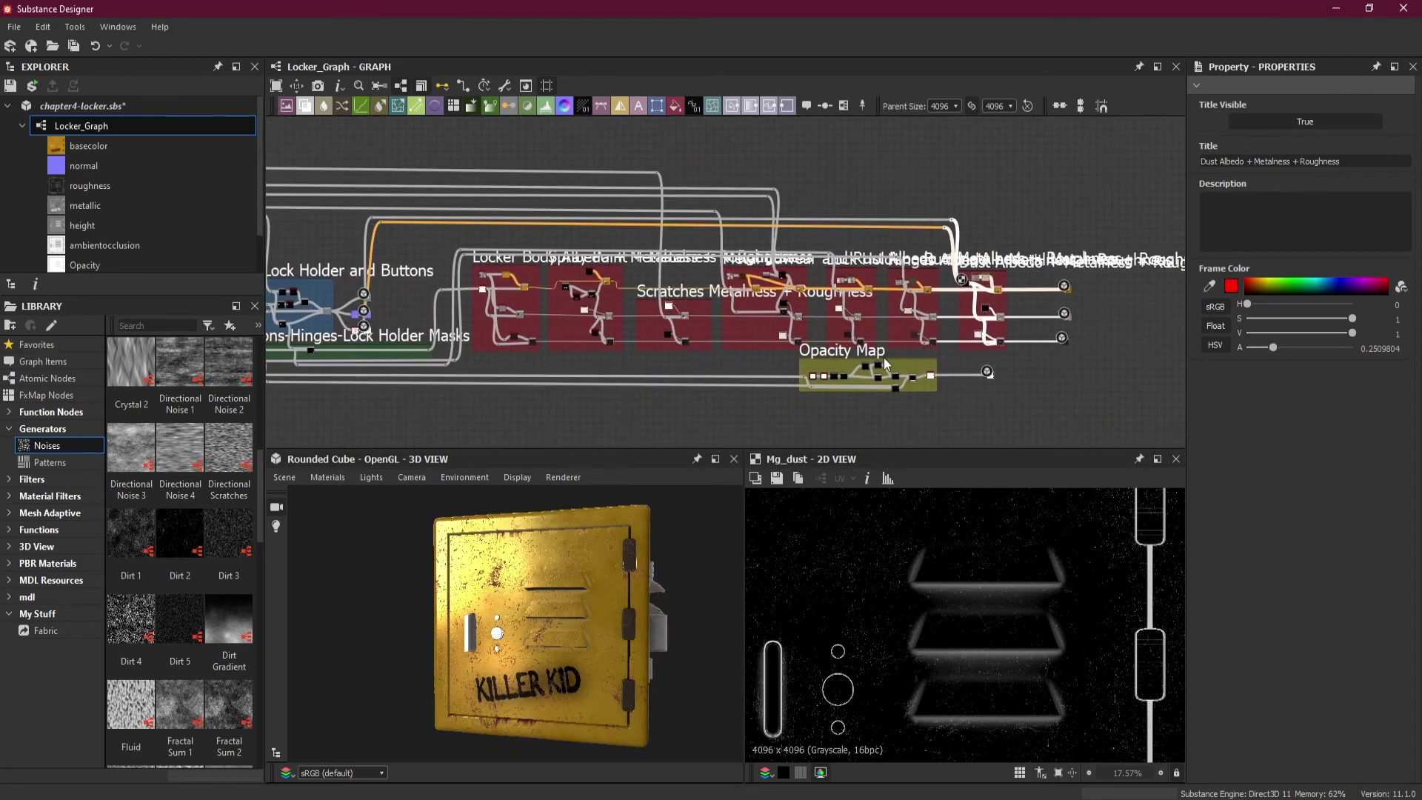
scroll(940, 394, up, 5)
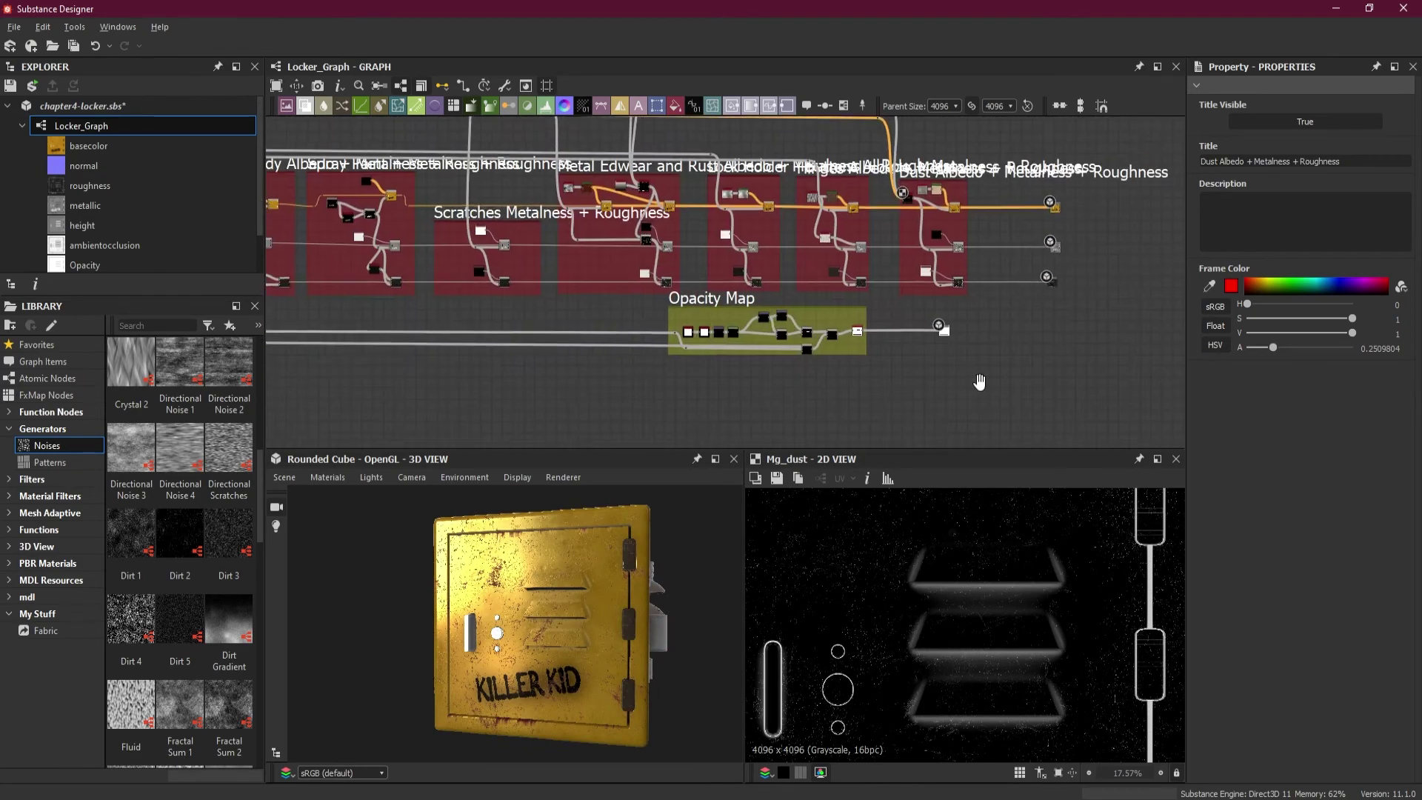
drag(688, 603, 640, 583)
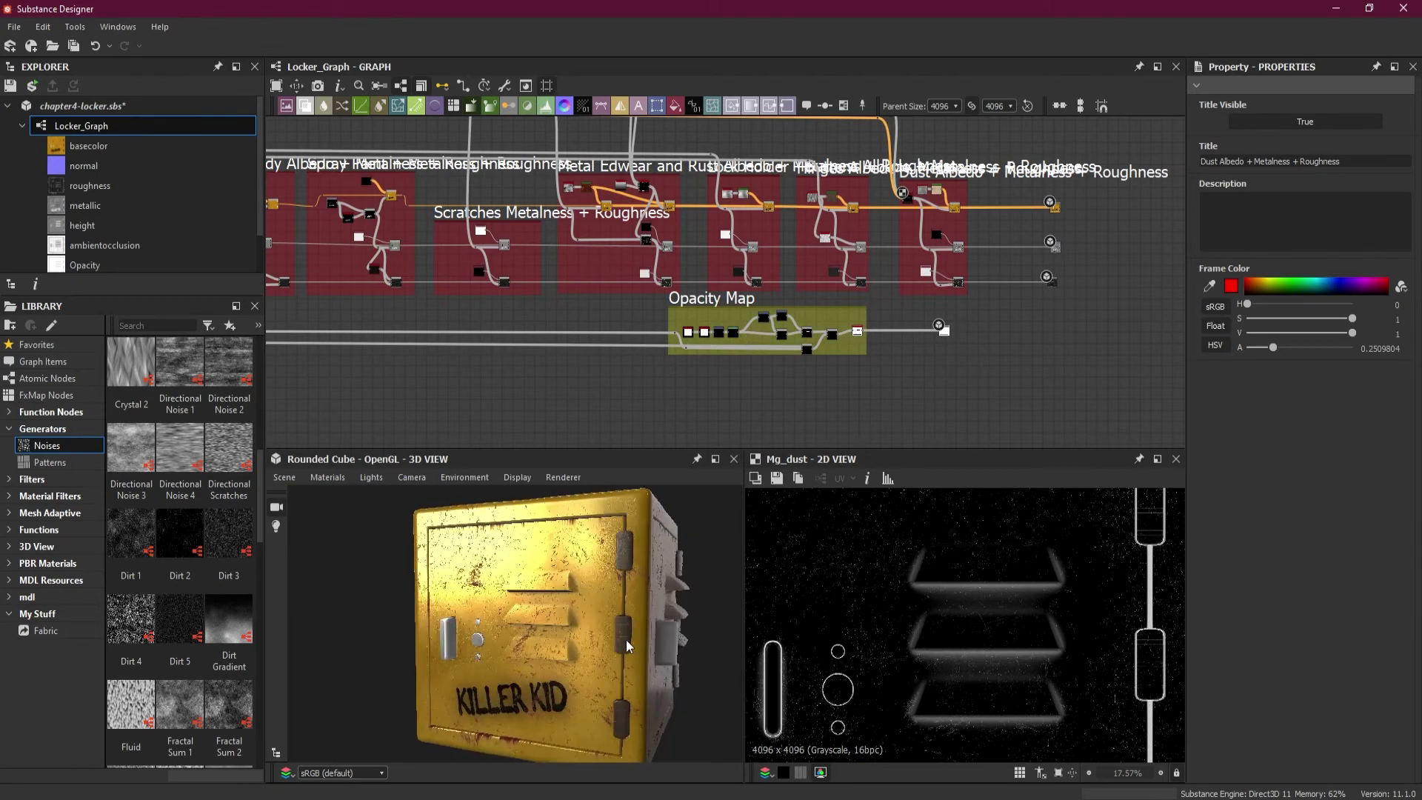
drag(626, 646, 814, 574)
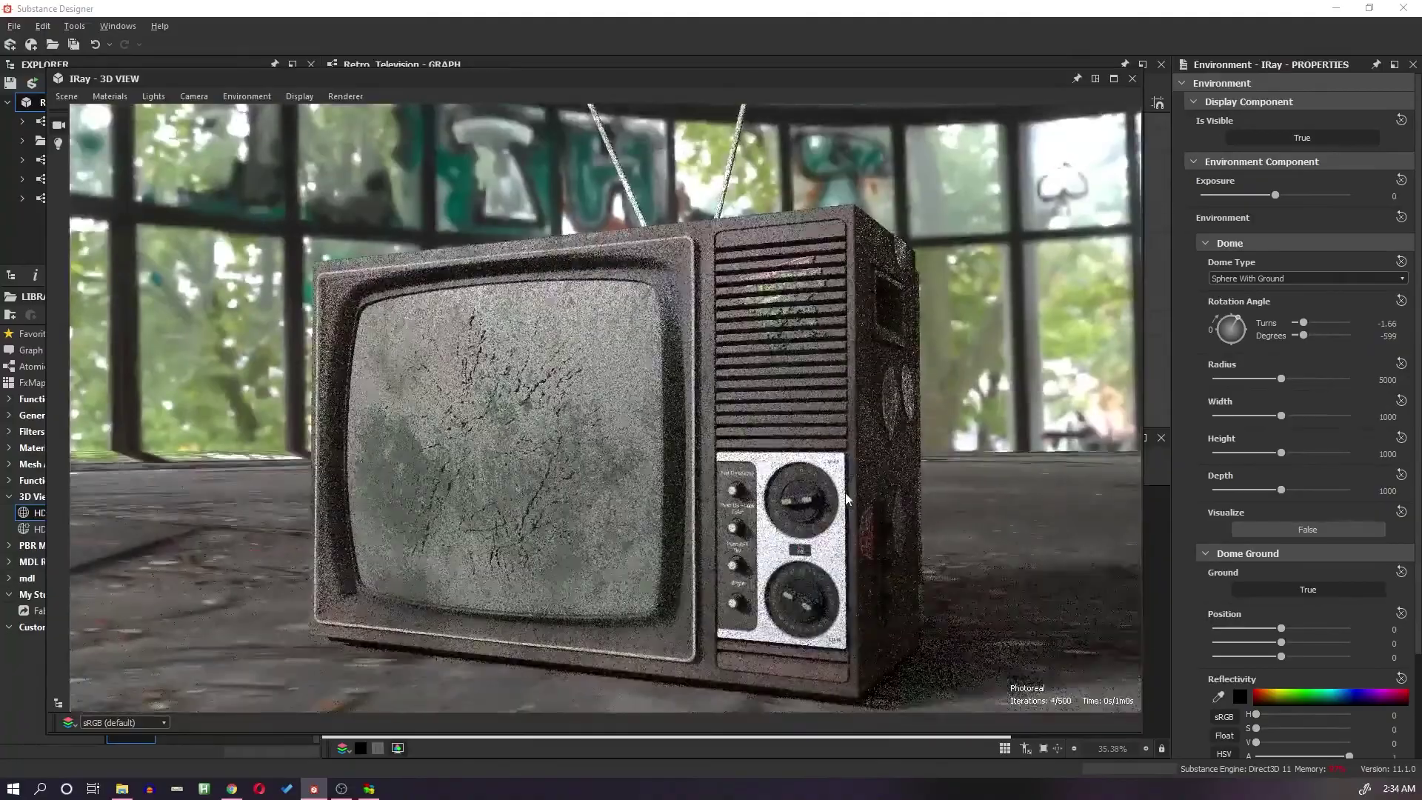
Examine the retro television's IRay render from the front, close up and from farther away
drag(848, 498, 647, 462)
scroll(736, 418, up, 5)
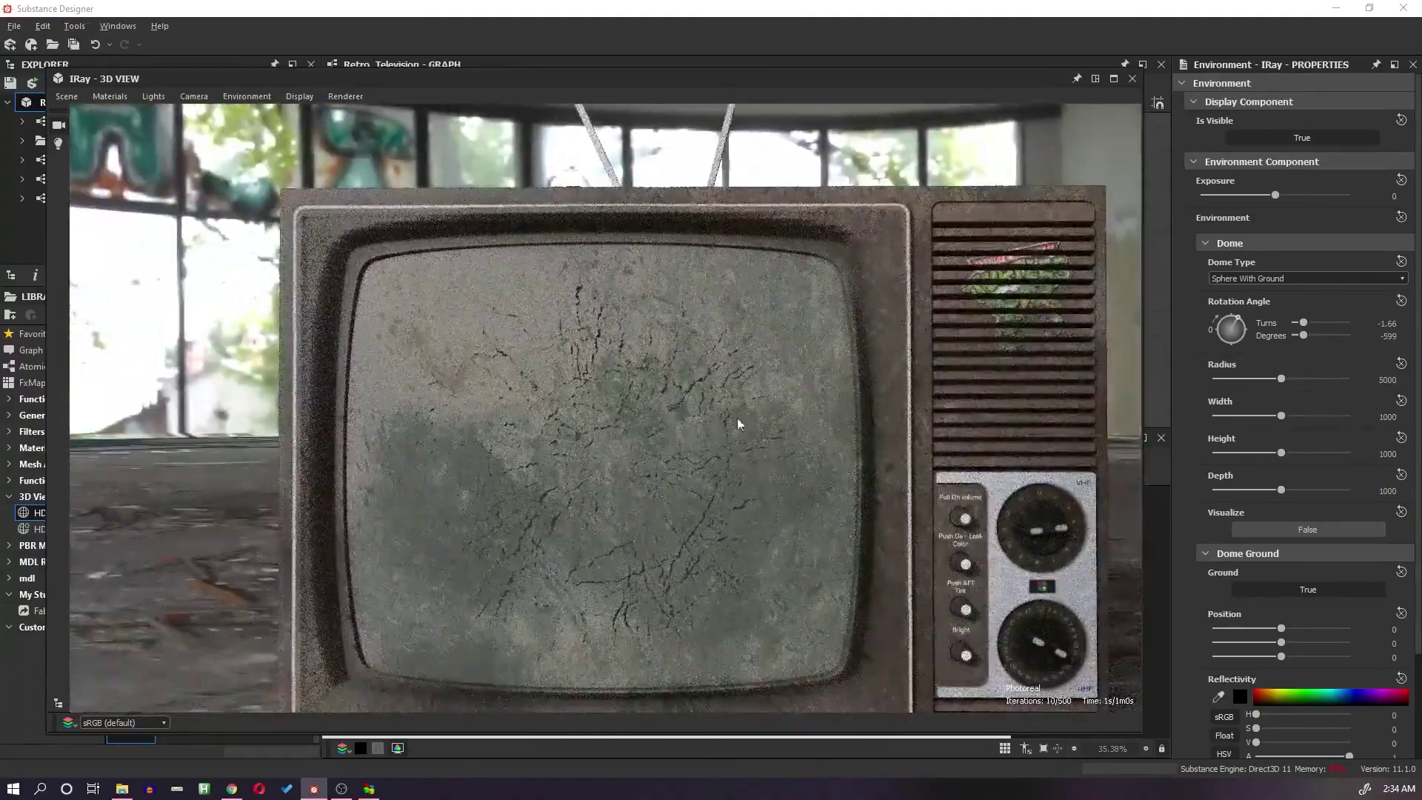
scroll(768, 552, down, 5)
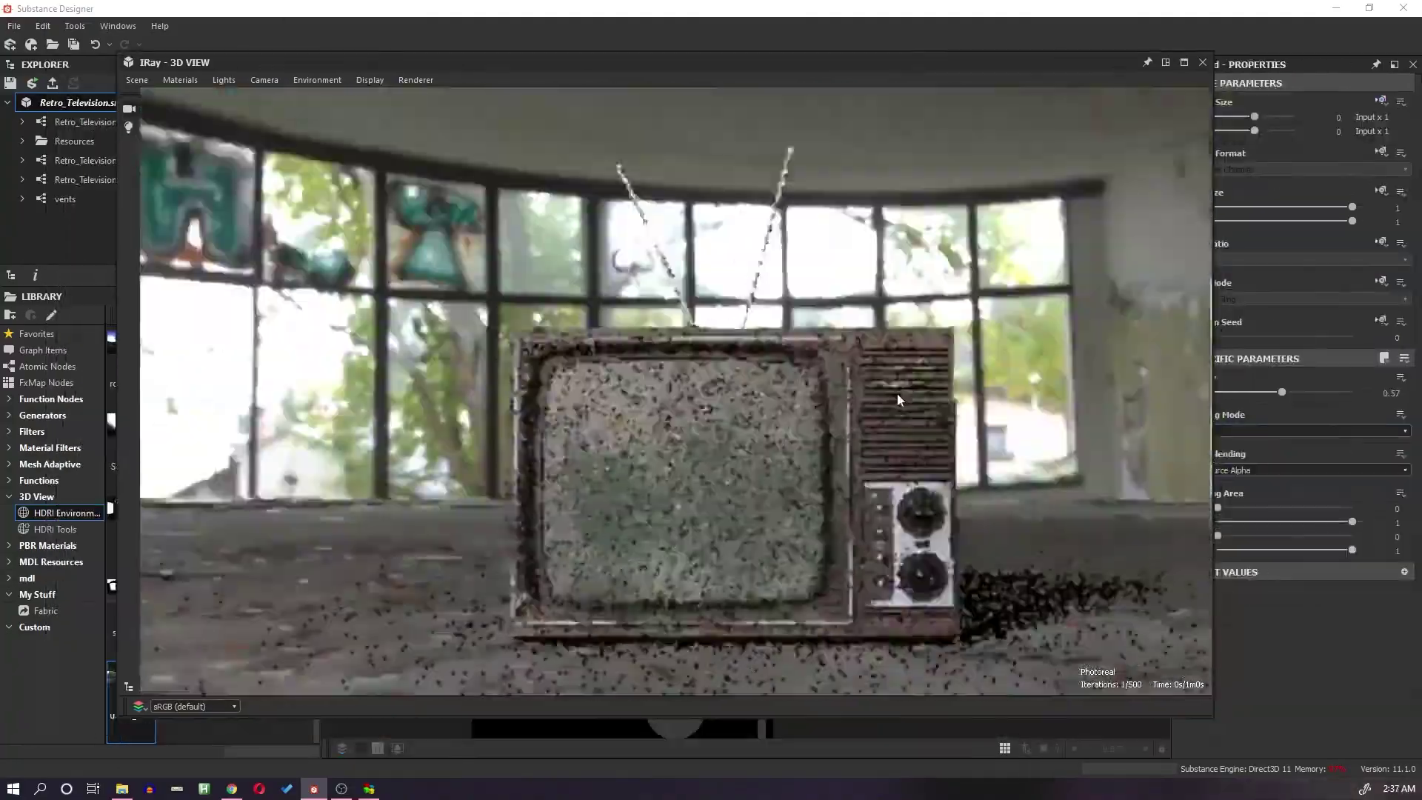
Set up the default IRay camera's depth of field and post effects, including anamorphic lens flare and glare, for the television render
click(199, 86)
click(230, 105)
drag(1234, 446, 1244, 483)
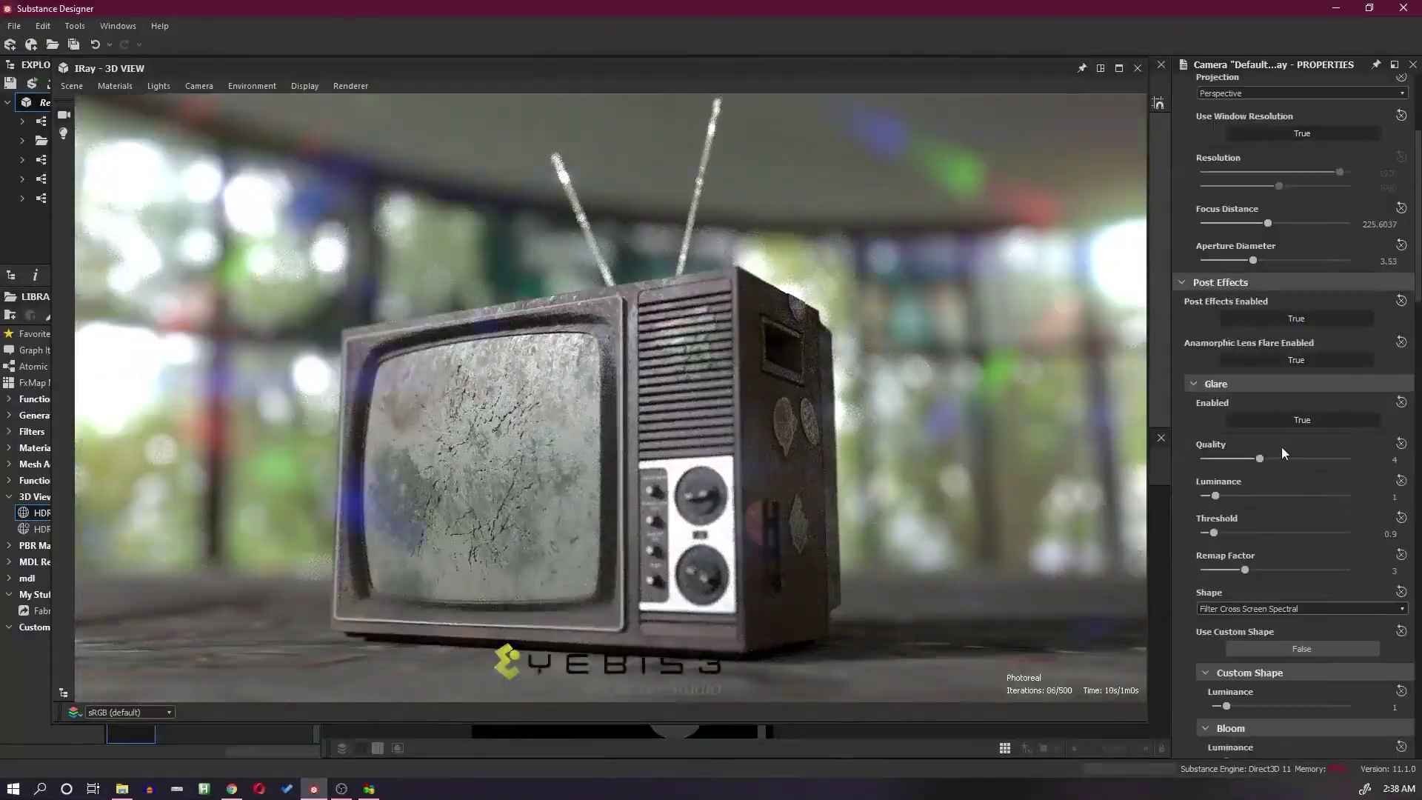
click(1310, 520)
click(1322, 590)
scroll(1296, 370, up, 10)
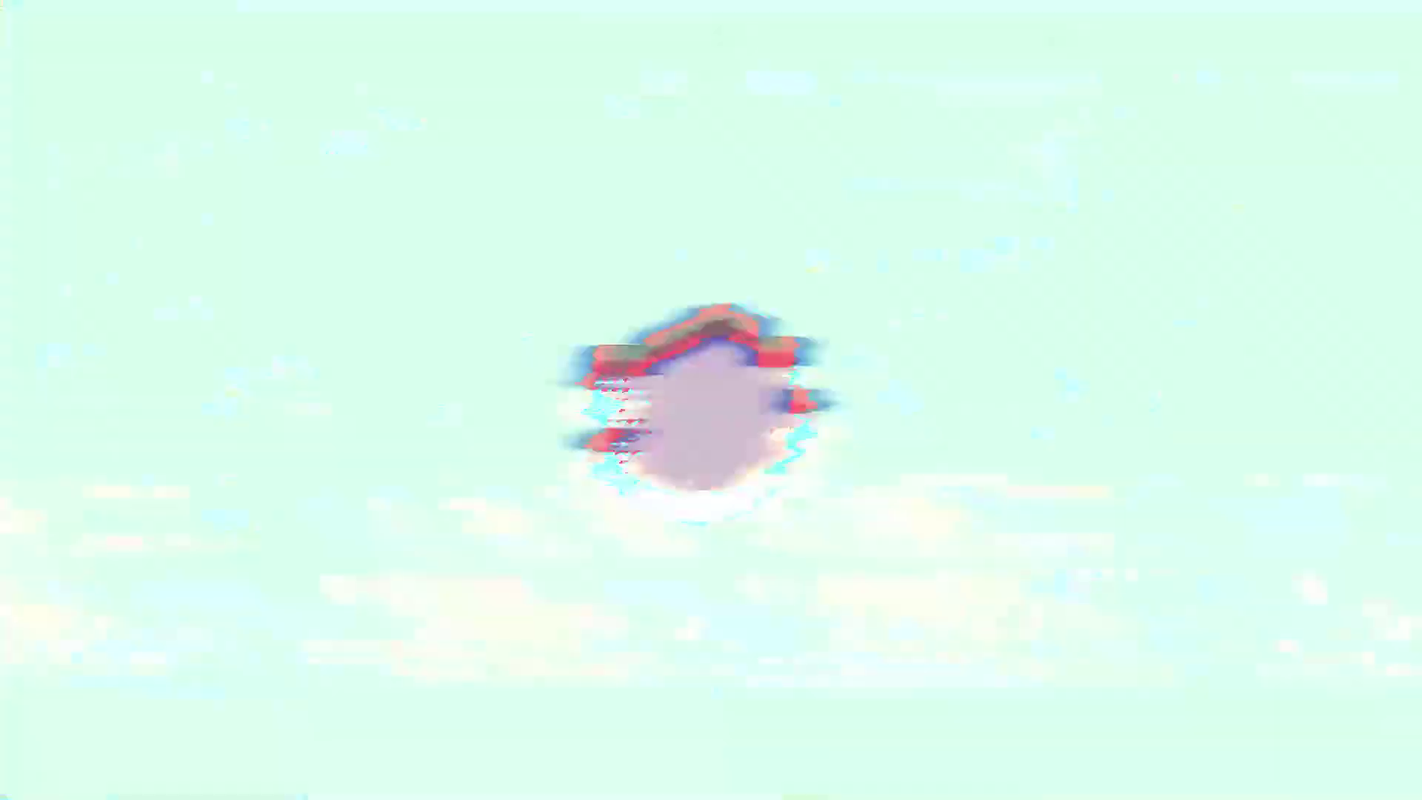